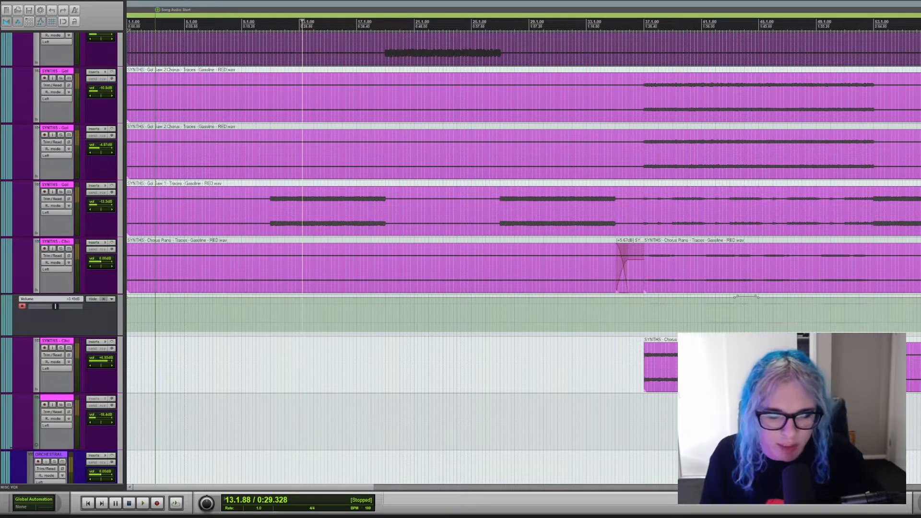
Look through the synth, orchestral, intro and percussion tracks down to the electronic drum kit.
scroll(523, 259, "down", 5)
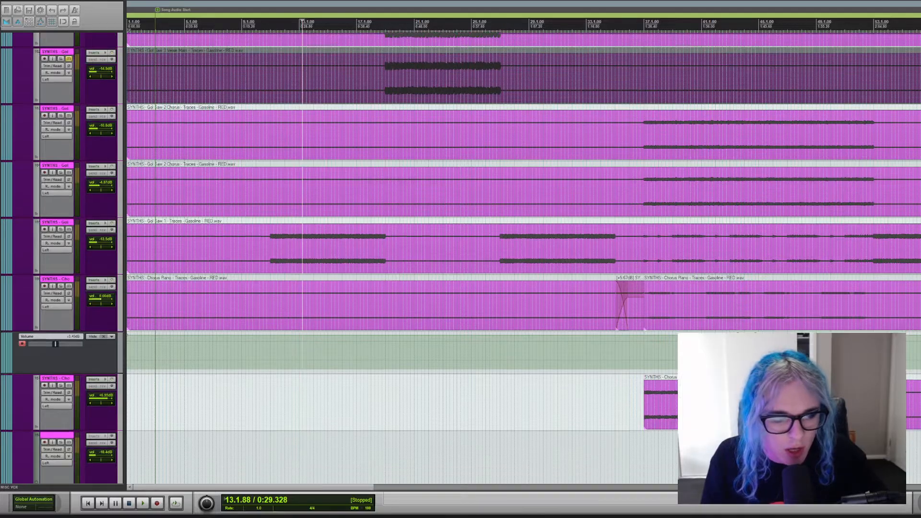
scroll(523, 259, "down", 12)
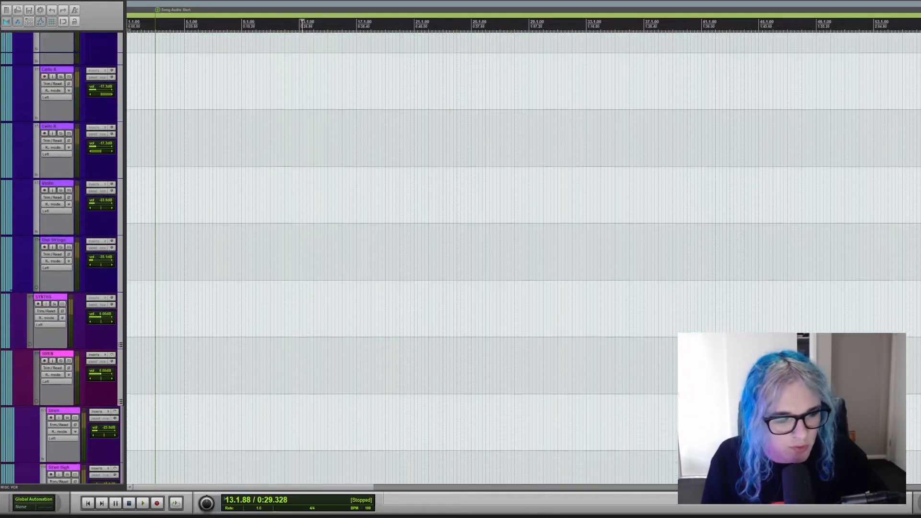
scroll(523, 259, "down", 12)
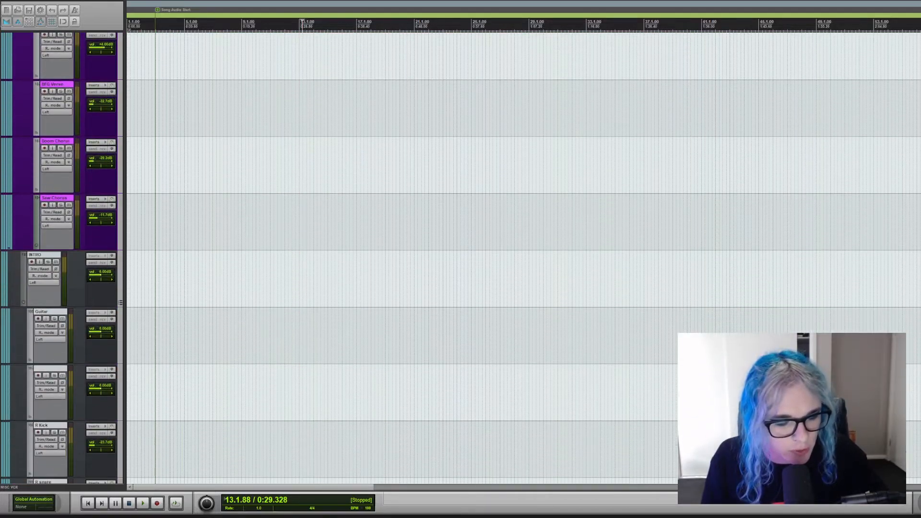
scroll(523, 259, "down", 12)
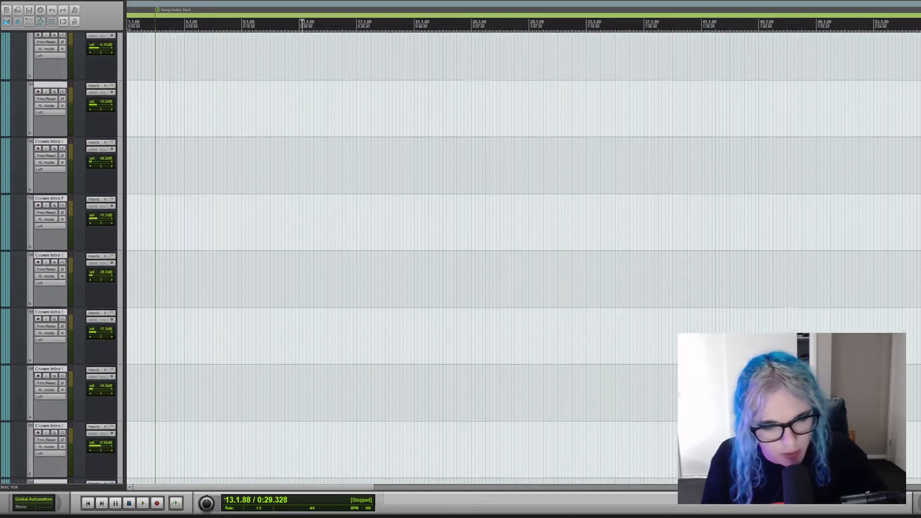
scroll(523, 259, "down", 3)
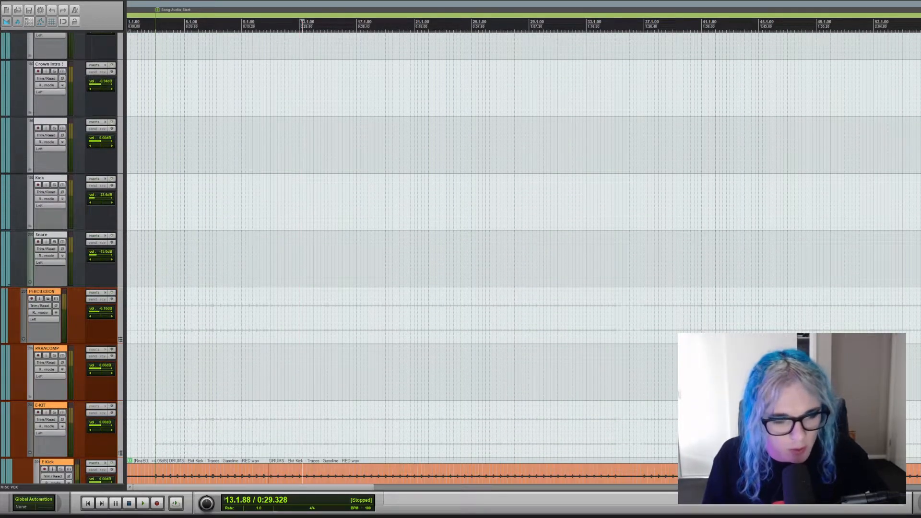
scroll(523, 259, "down", 2)
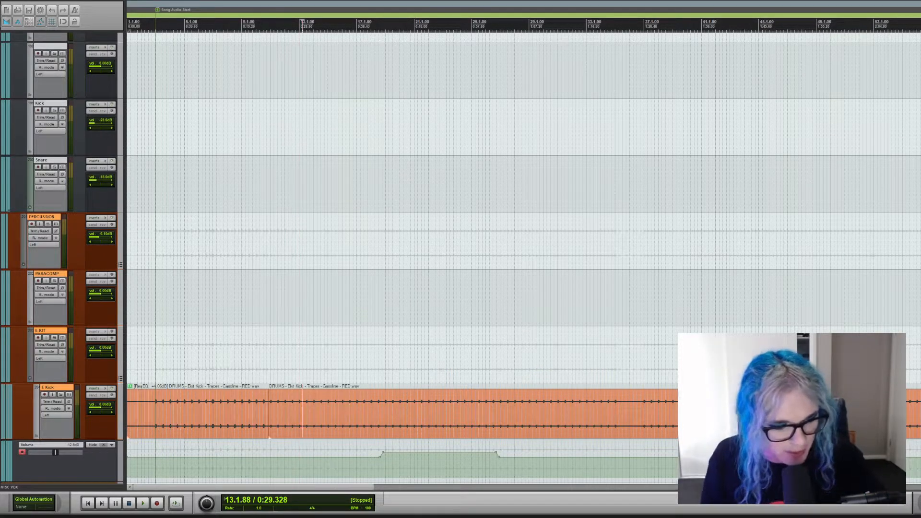
scroll(523, 259, "down", 2)
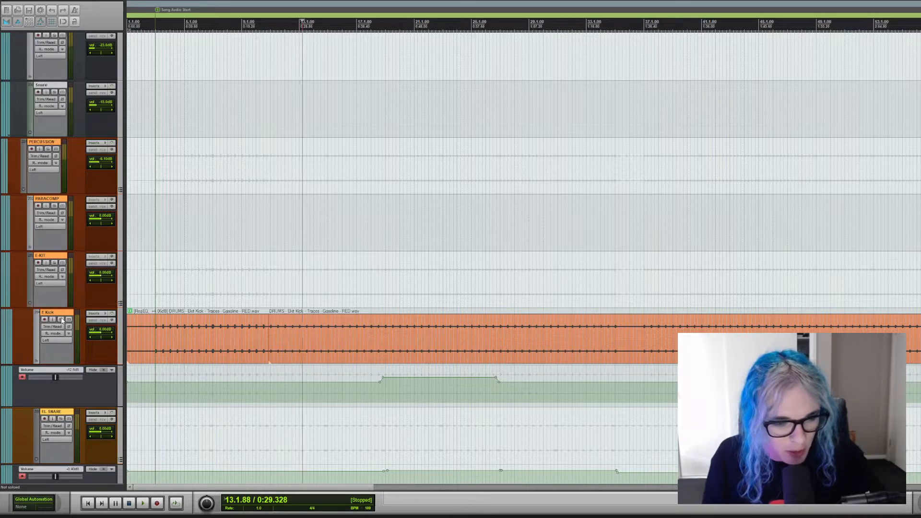
Place the edit cursor just before bar 11, where the kick item is split, and solo the E.KIT track.
left_click(270, 277)
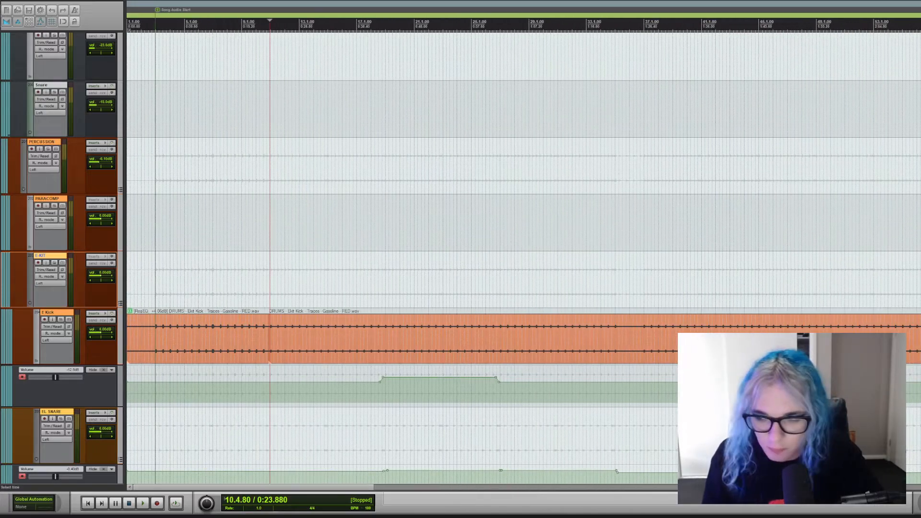
scroll(343, 480, "down", 1)
scroll(356, 489, "down", 10)
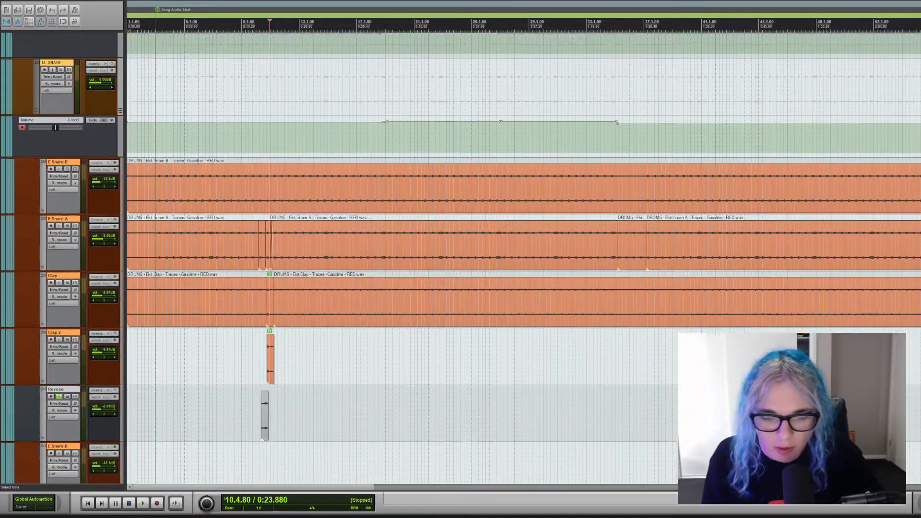
left_click_drag(356, 488, 307, 493)
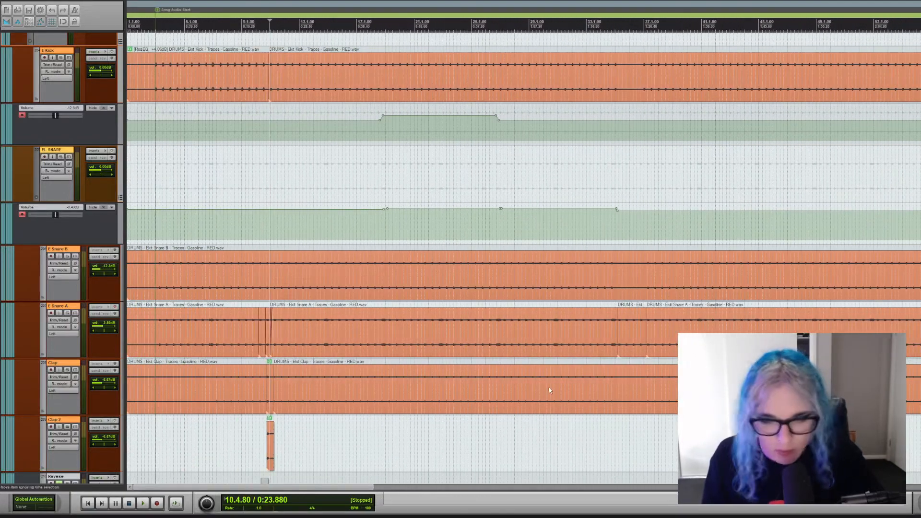
scroll(7, 264, "up", 5)
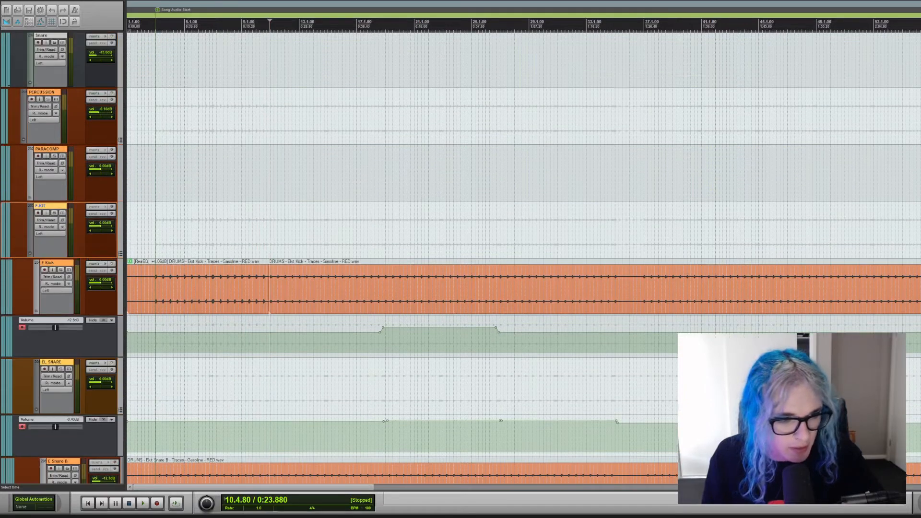
left_click(55, 214)
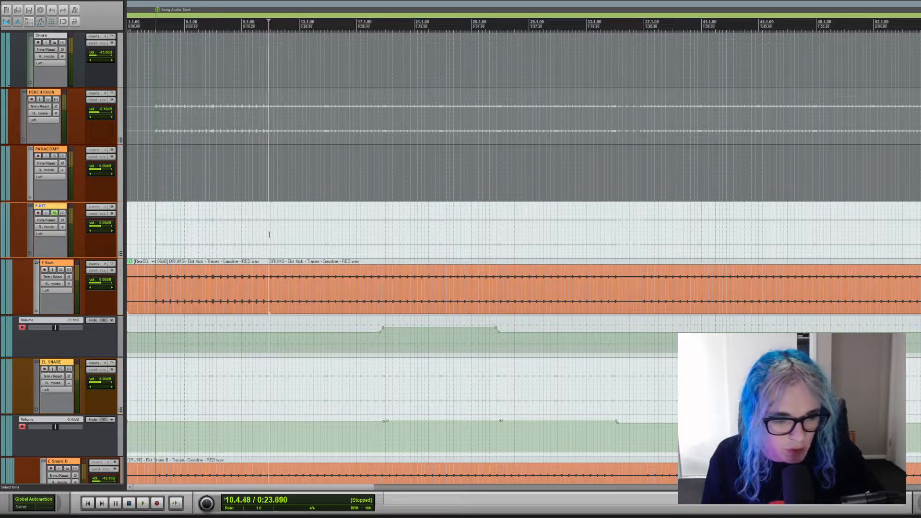
Play the soloed electronic kit from the cursor while reviewing its kick, snare, clap and hat tracks, and stop playback.
key("space")
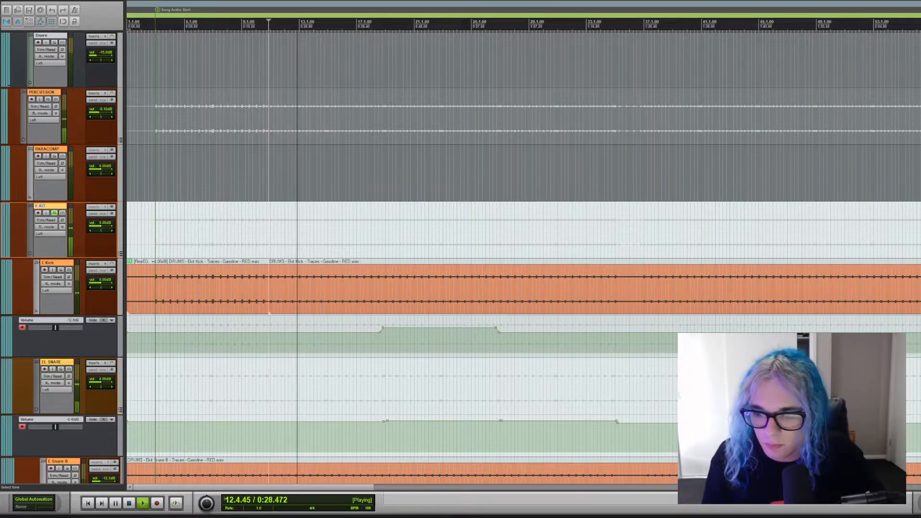
scroll(523, 258, "down", 5)
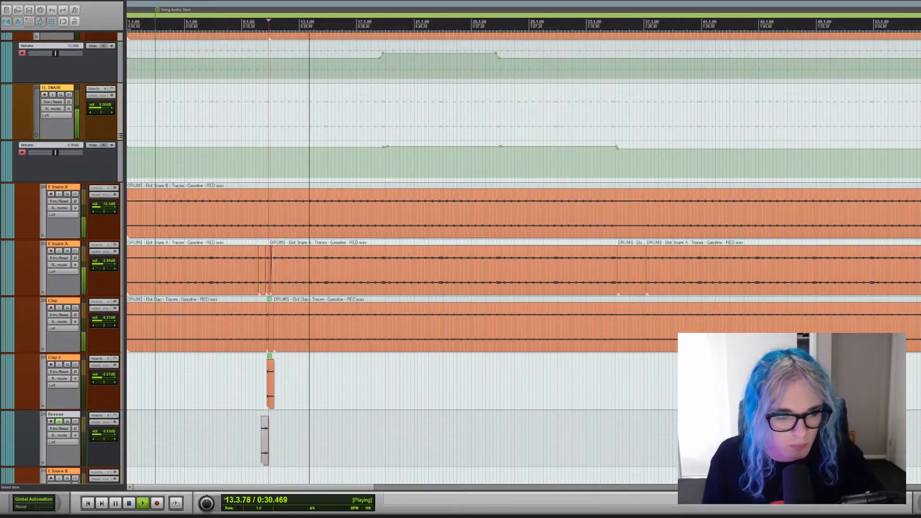
scroll(522, 257, "down", 3)
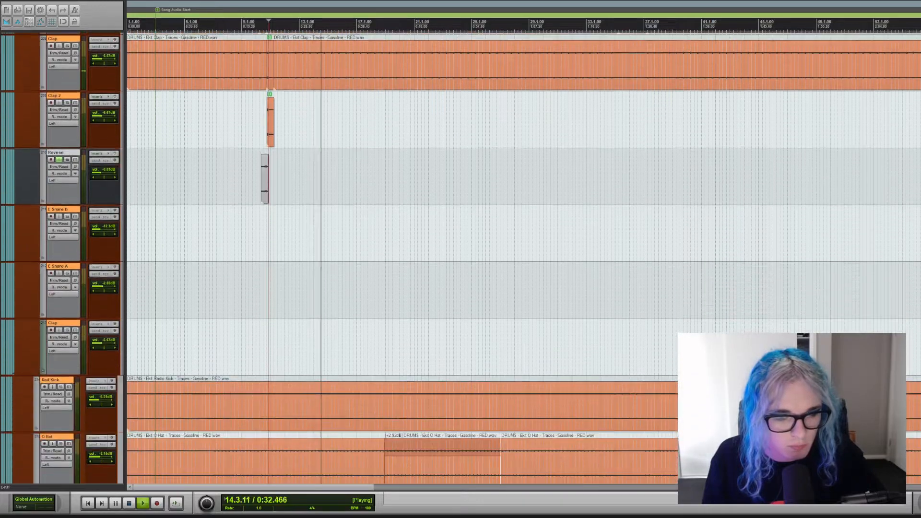
scroll(522, 257, "down", 1)
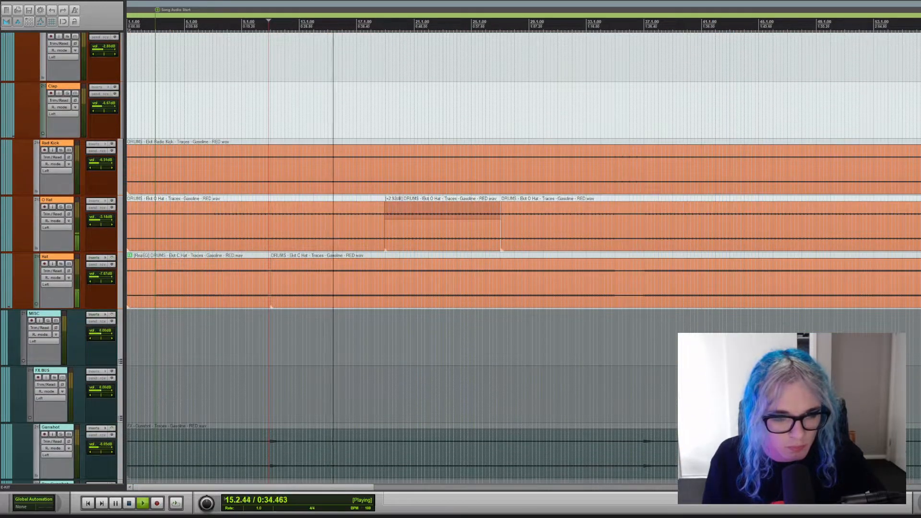
scroll(523, 258, "up", 5)
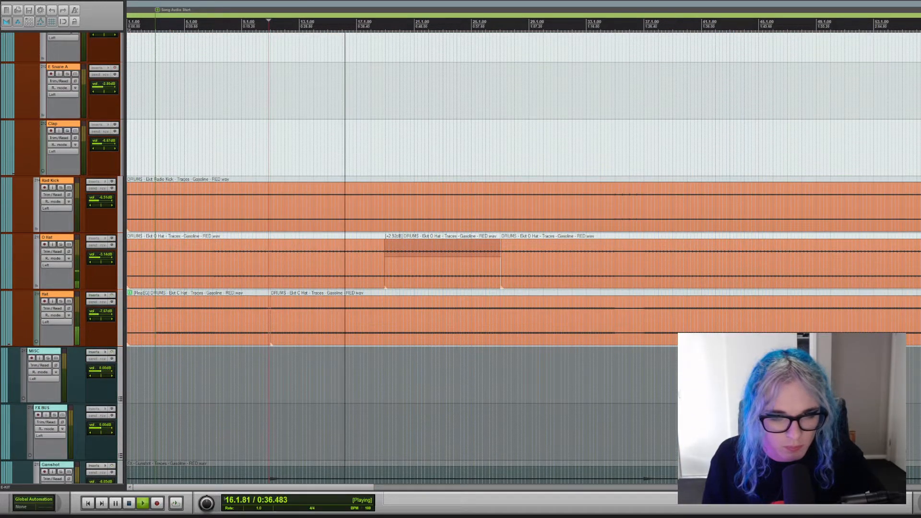
scroll(523, 258, "up", 12)
scroll(523, 258, "down", 3)
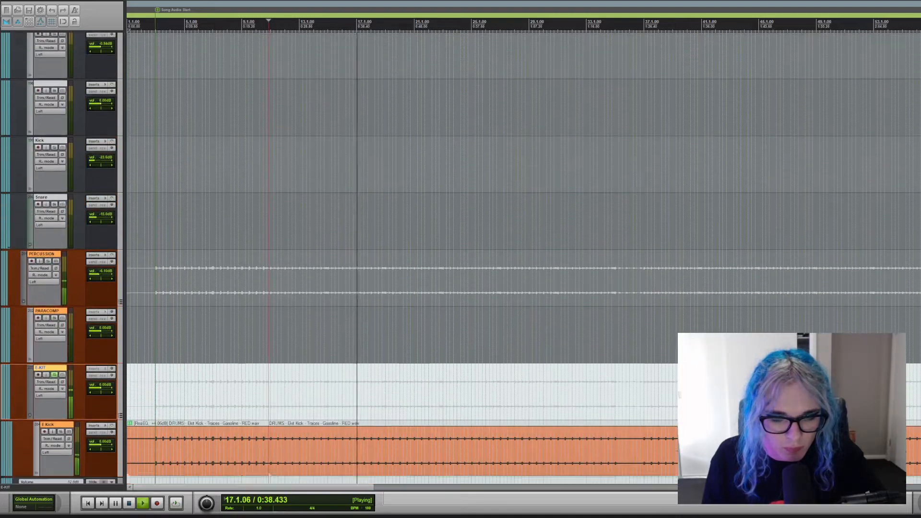
scroll(522, 257, "down", 1)
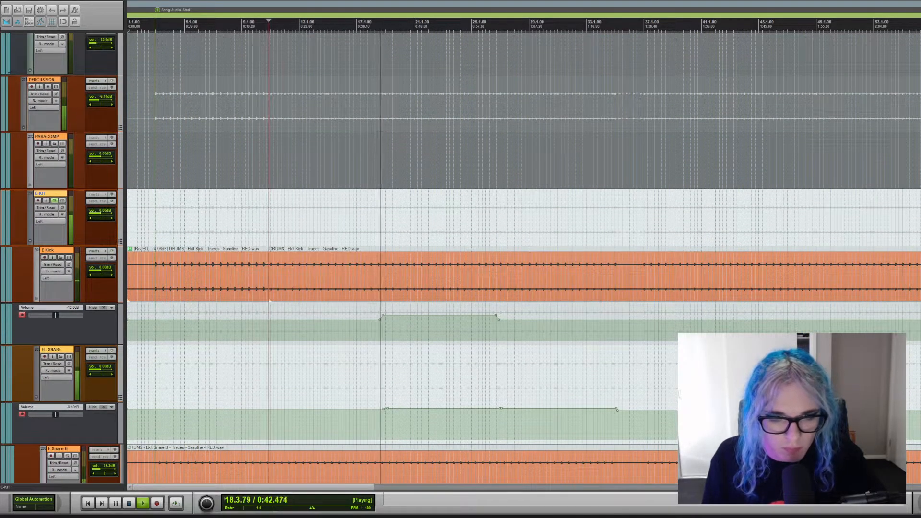
key("space")
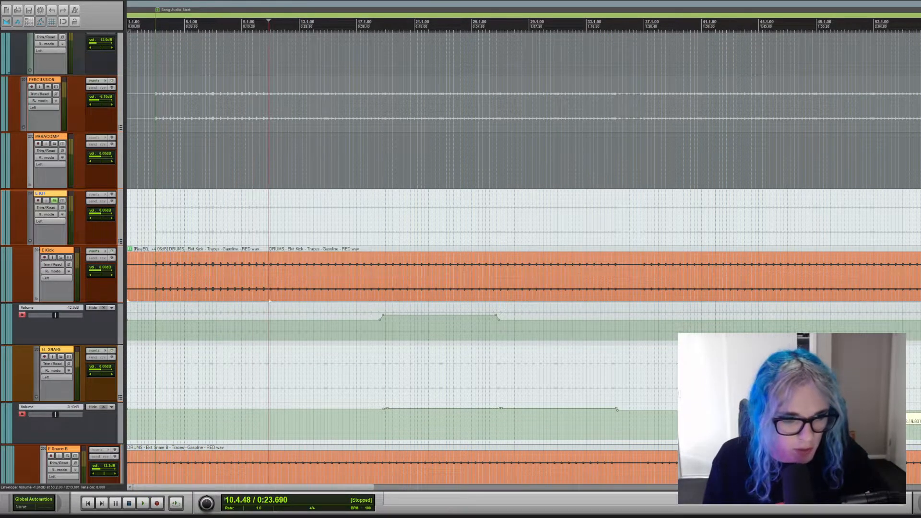
Browse from the electronic drums up through the intro, orchestral and synth tracks to examine the song's arrangement.
scroll(523, 259, "down", 10)
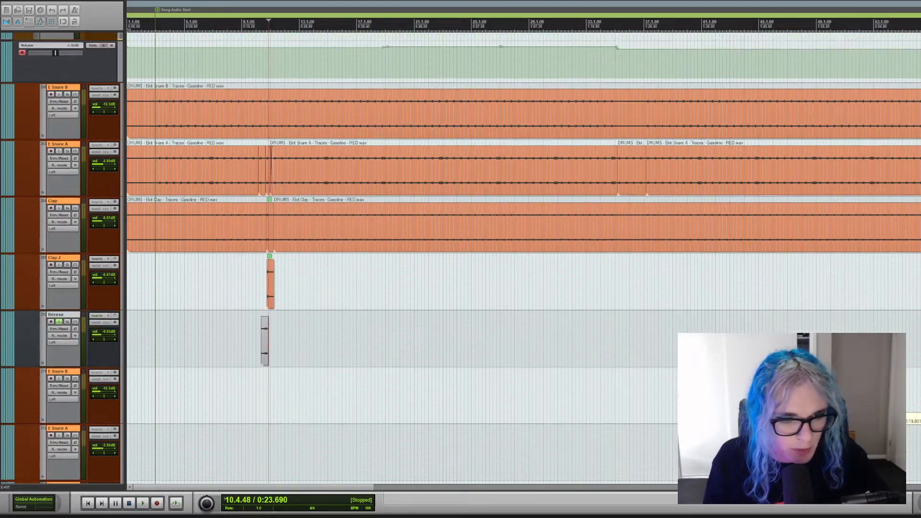
scroll(523, 259, "up", 10)
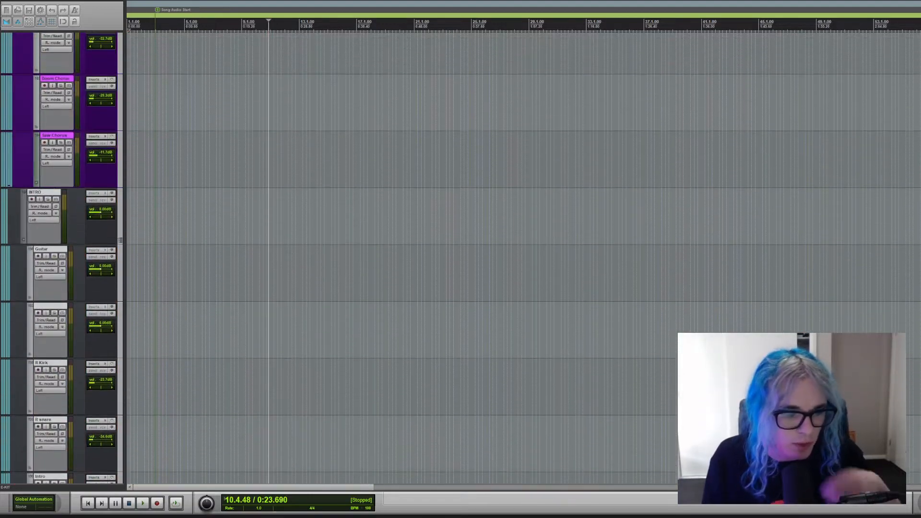
scroll(523, 259, "up", 4)
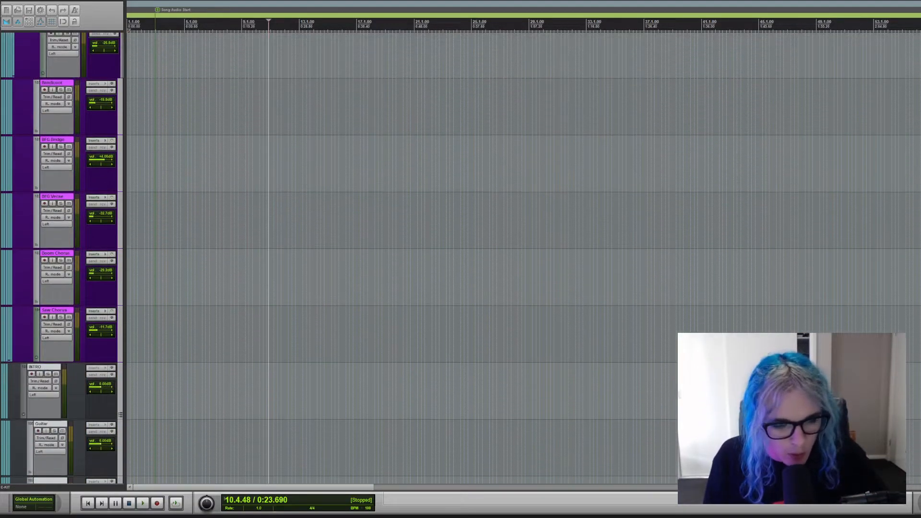
scroll(523, 259, "down", 10)
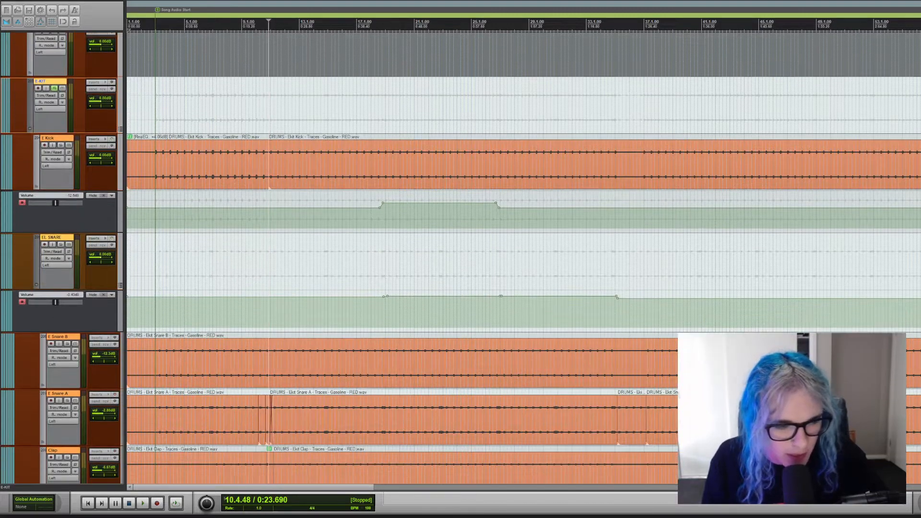
scroll(523, 259, "up", 8)
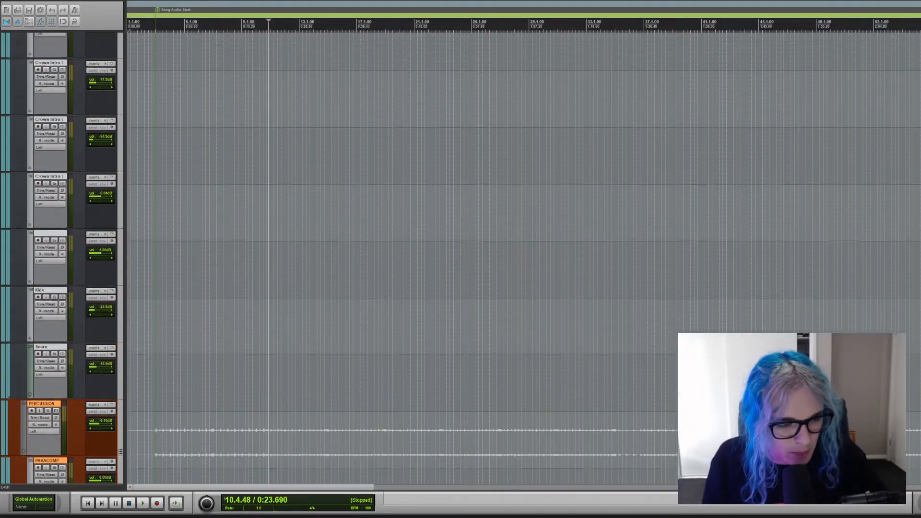
scroll(523, 260, "down", 3)
scroll(523, 259, "up", 8)
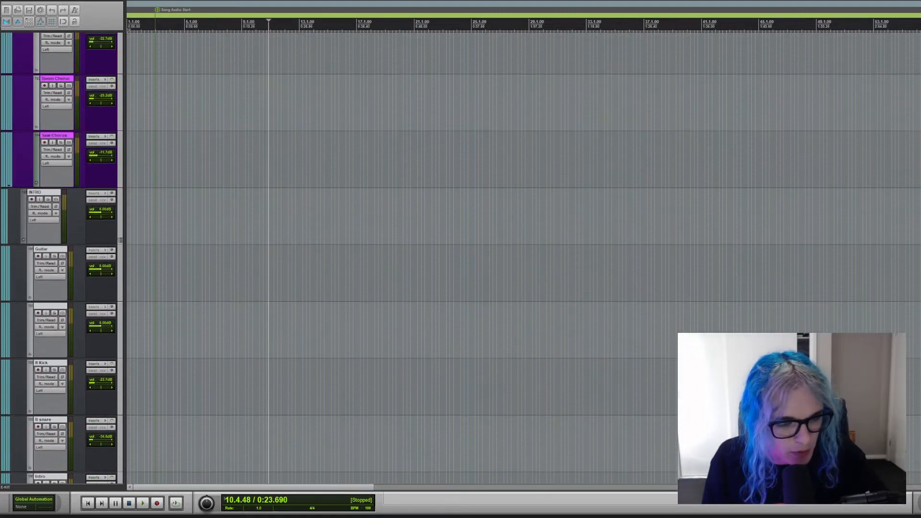
scroll(523, 259, "down", 15)
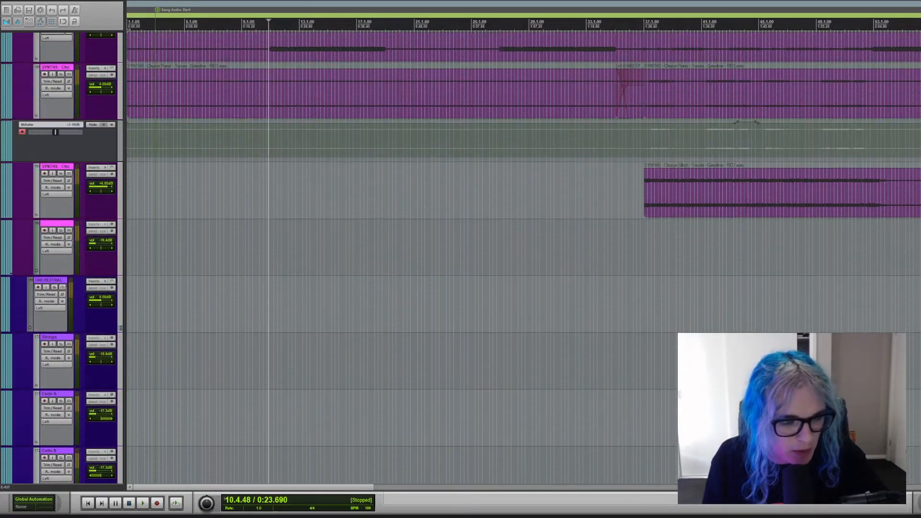
scroll(523, 259, "up", 6)
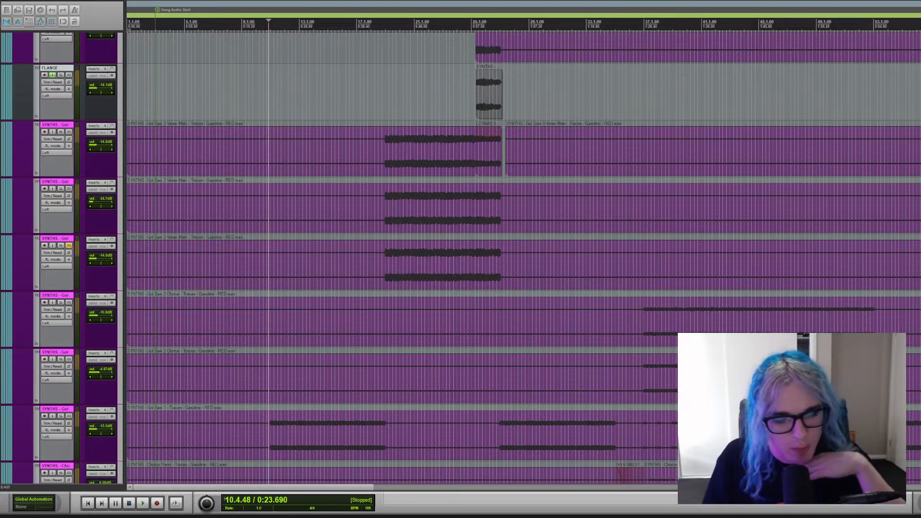
scroll(523, 259, "up", 6)
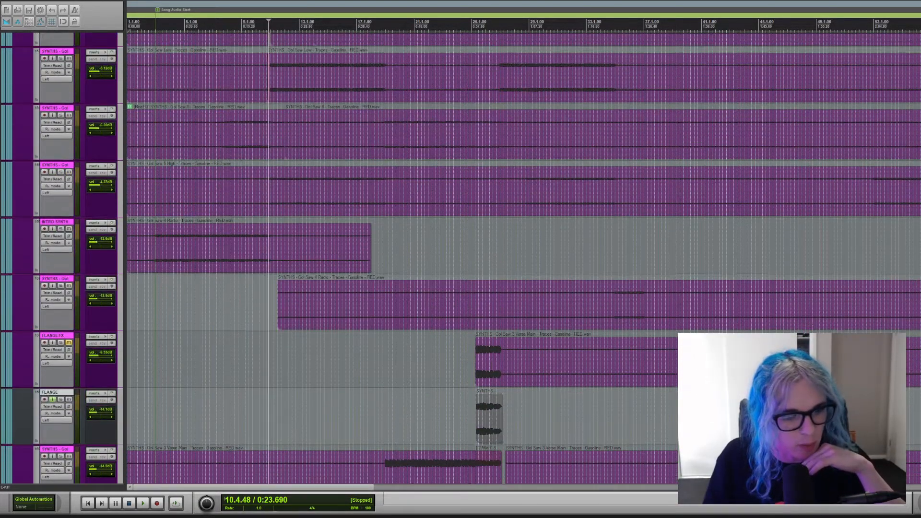
Solo the programming folder track and mute the SYNTHS - Noot track.
scroll(523, 259, "up", 8)
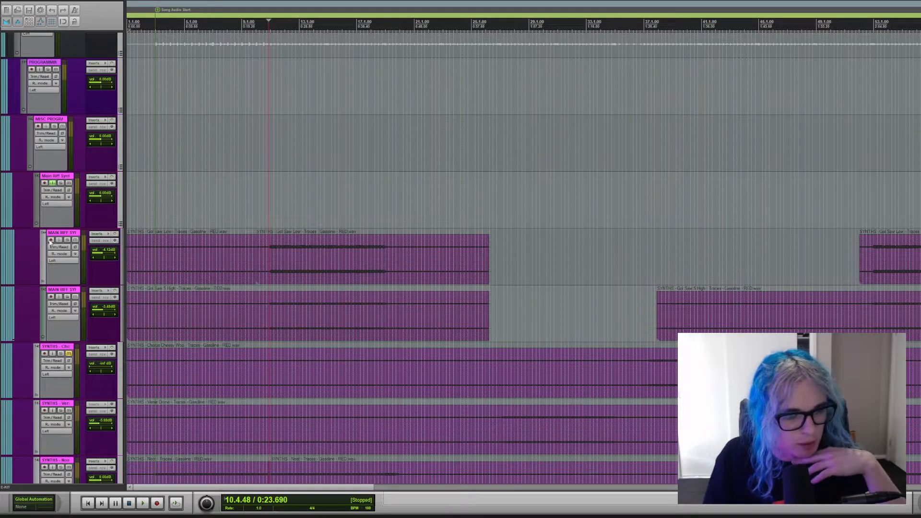
left_click(50, 71)
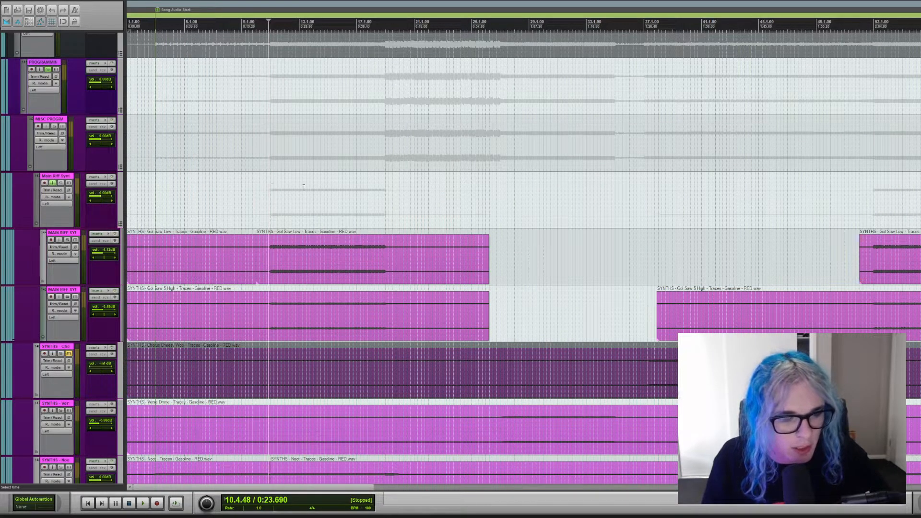
left_click(69, 467)
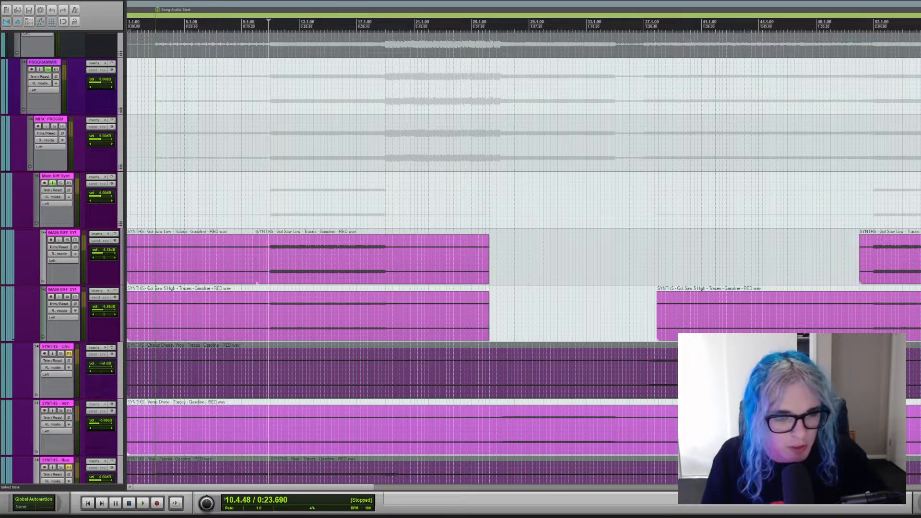
Play the soloed programming folder from just before bar 11, review its synth tracks down to the Gol Saw layers, and stop playback.
key("space")
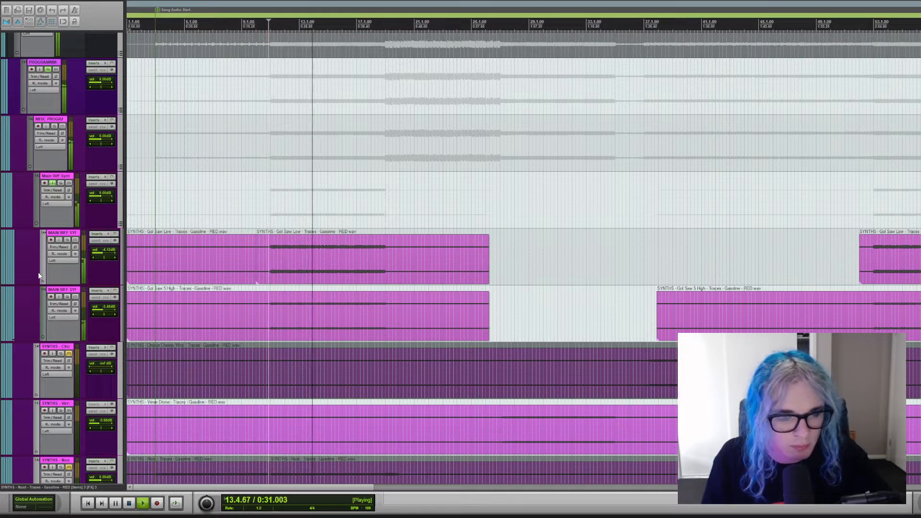
scroll(28, 247, "down", 3)
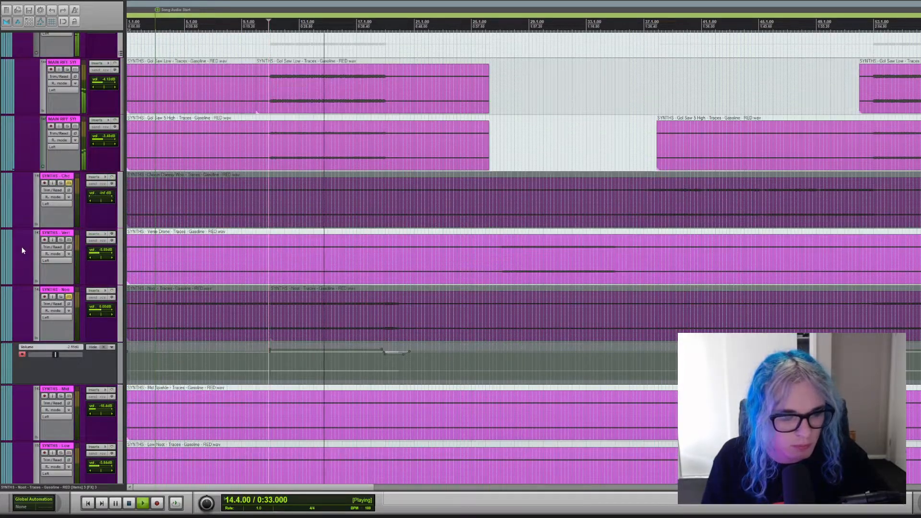
scroll(19, 247, "down", 1)
scroll(18, 249, "down", 6)
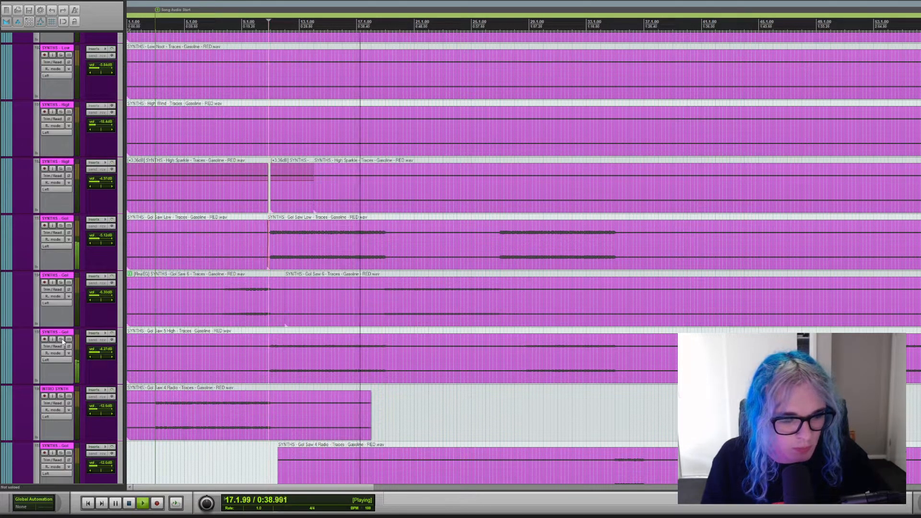
key("space")
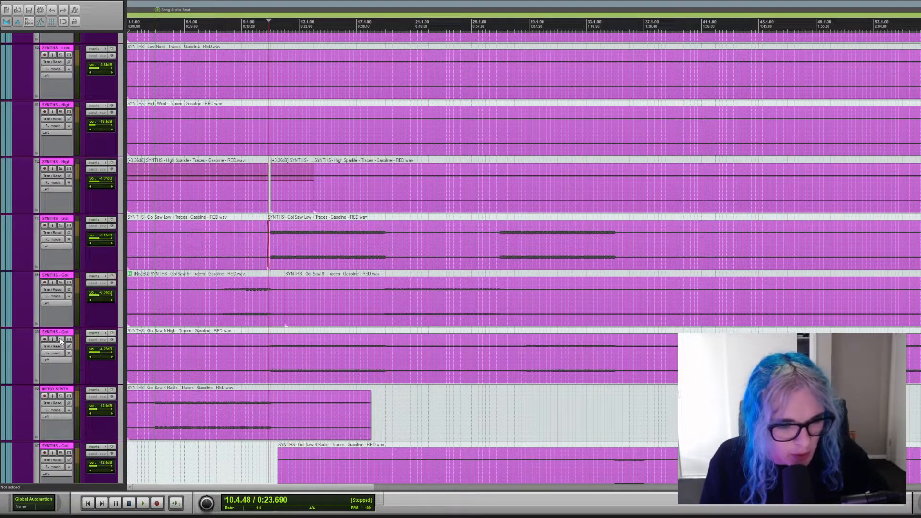
Audition the Gol Saw 5 High synth track in solo from the edit cursor, and clear its solo.
left_click(61, 340)
key("space")
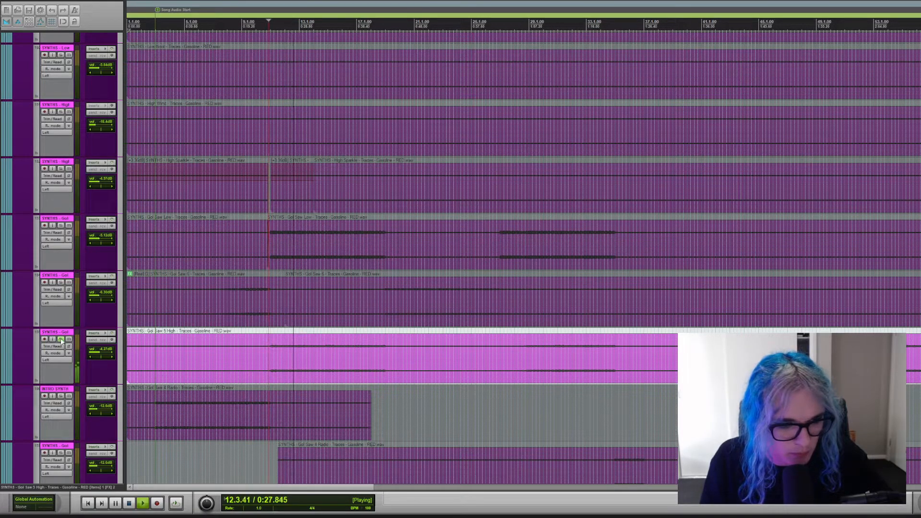
left_click(61, 340)
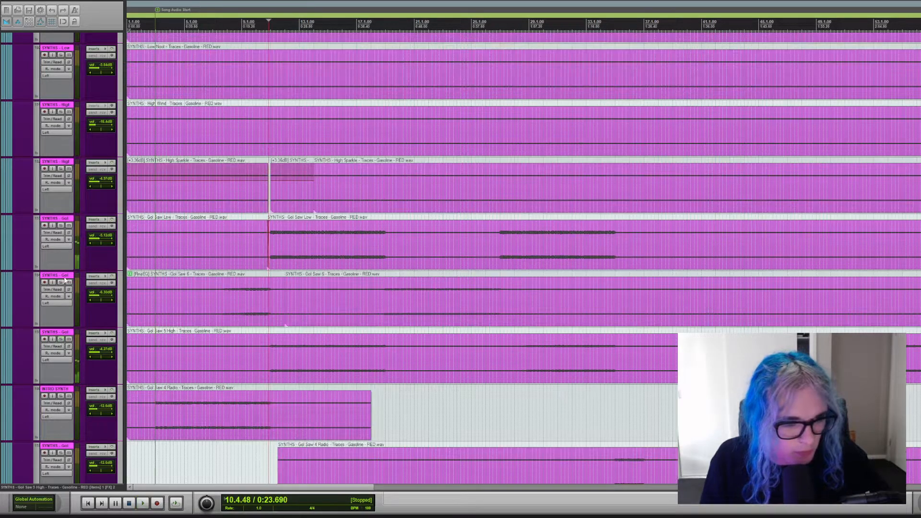
Audition the Gol Saw Low track among the single synth layers in solo, stop playback, and clear its solo.
left_click(61, 226)
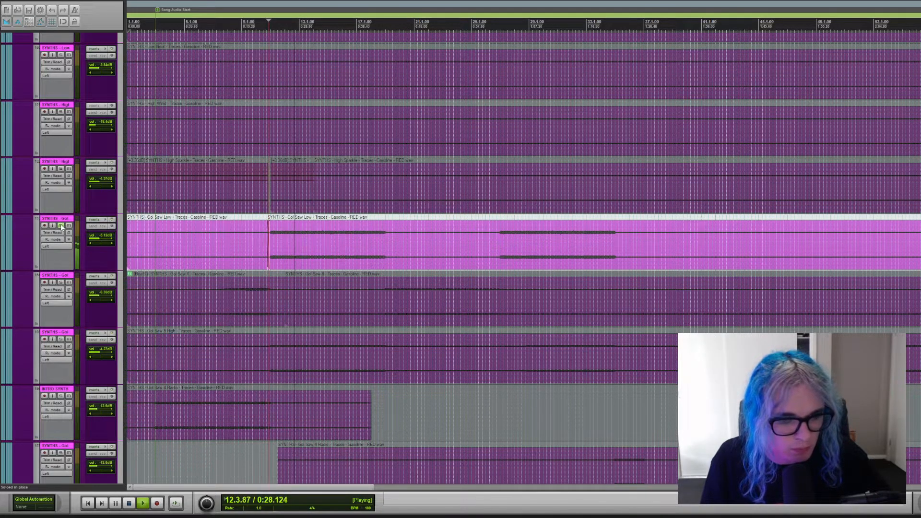
key("space")
left_click(61, 226)
Audition the Gol Saw 1 synth track in solo from the edit cursor, stop playback, and clear its solo.
scroll(20, 252, "down", 9)
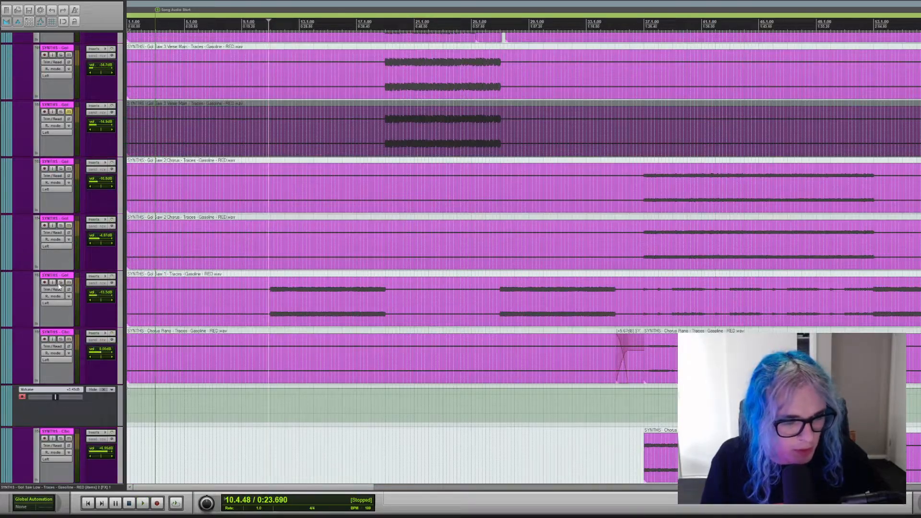
left_click(61, 282)
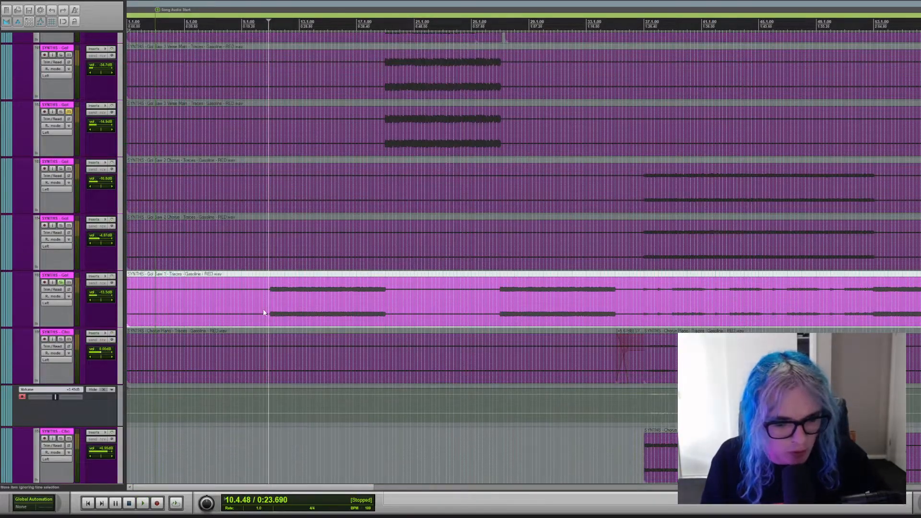
key("space")
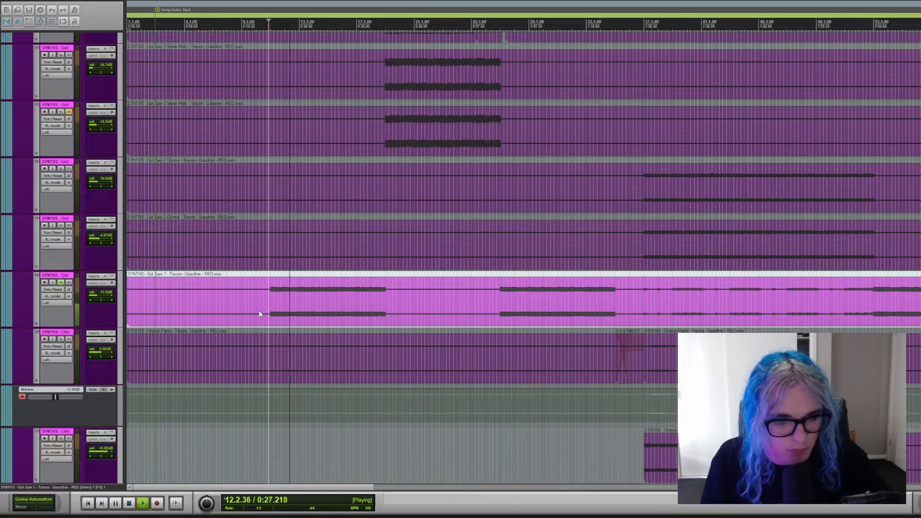
key("space")
left_click(61, 284)
Play all the programming synths together while reviewing the tracks up to the Main Riff Synth folder, and stop playback.
scroll(20, 268, "up", 10)
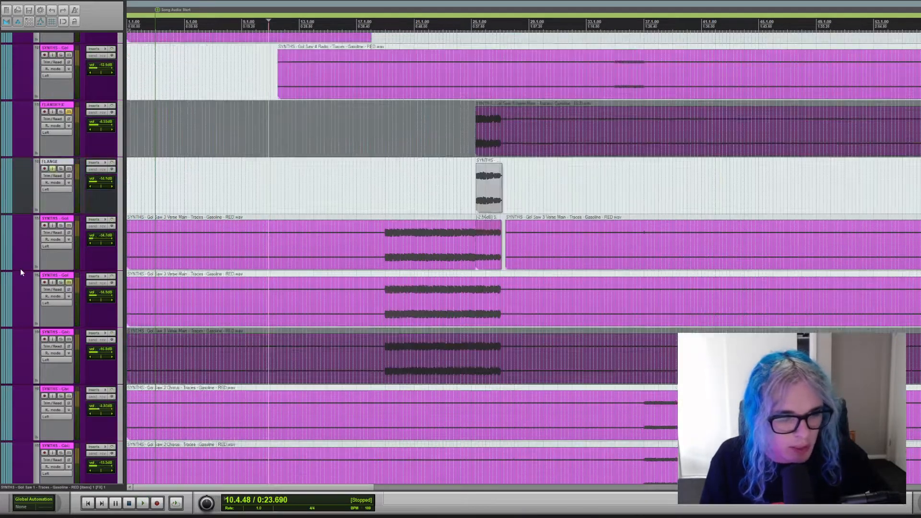
key("space")
scroll(11, 270, "up", 5)
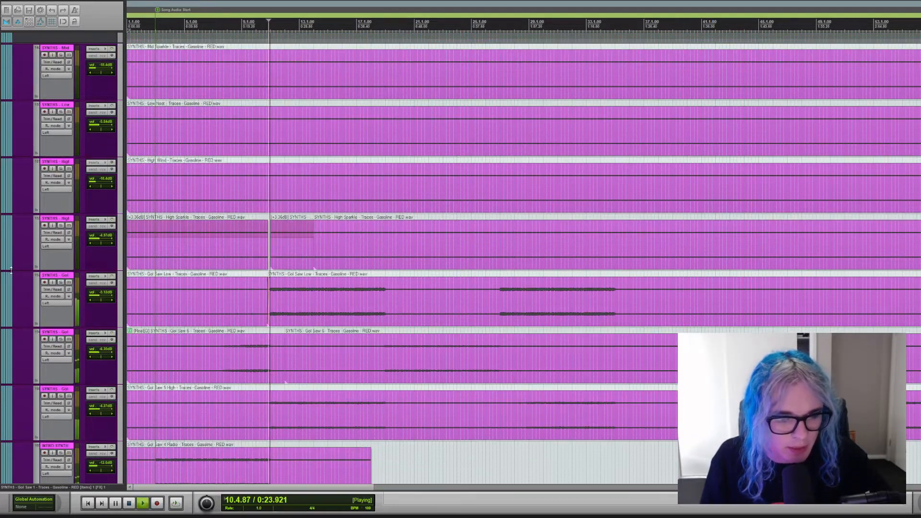
scroll(11, 270, "up", 2)
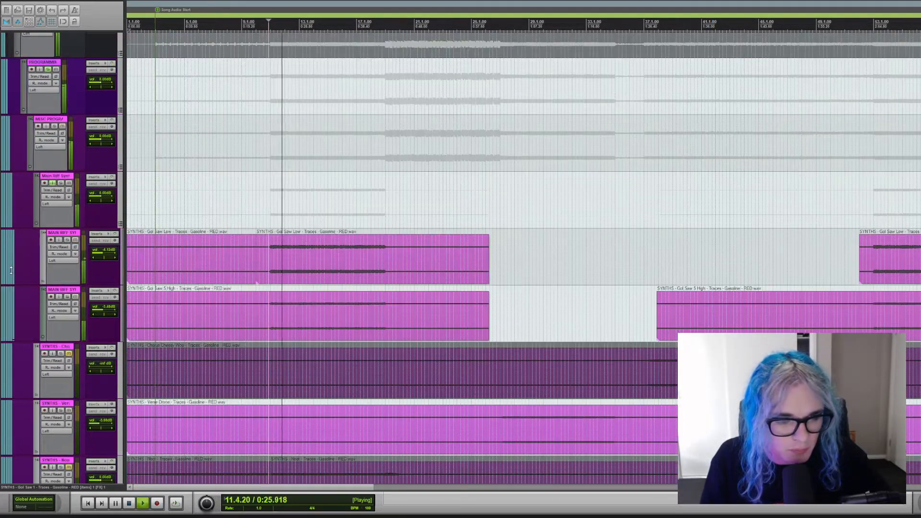
key("space")
Play the verse synths from bar 19, comparing them with the middle Verse Main track temporarily muted, and stop playback.
scroll(27, 309, "down", 10)
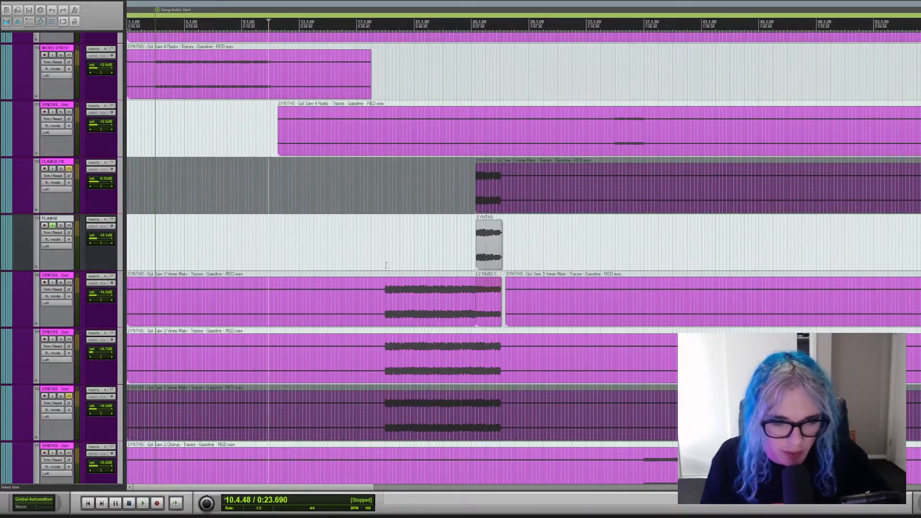
left_click(386, 264)
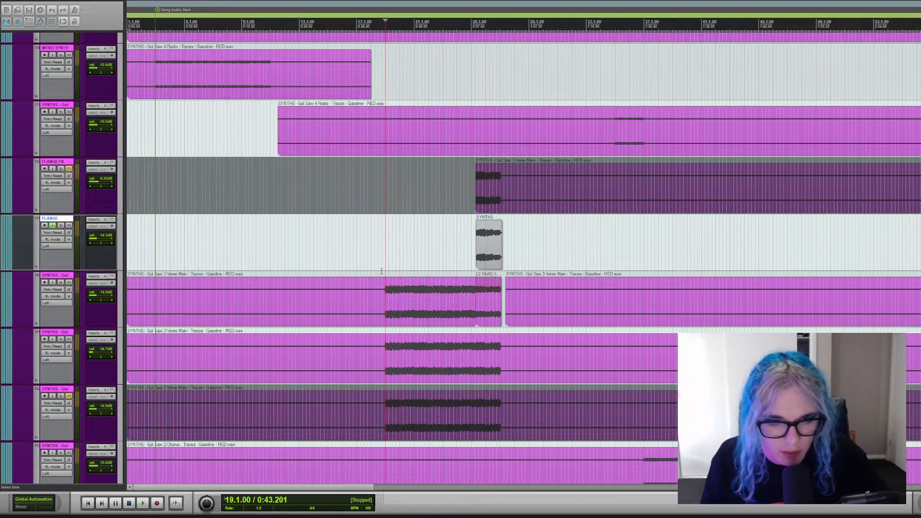
key("space")
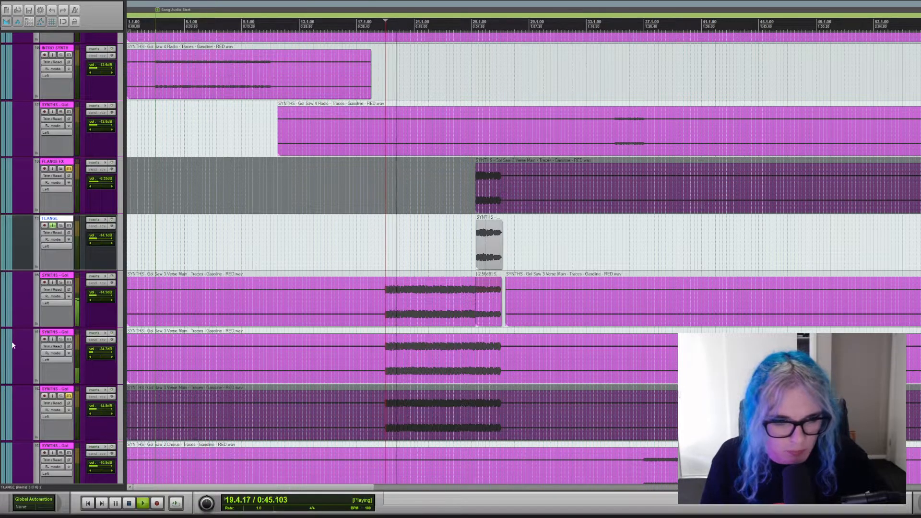
left_click(69, 340)
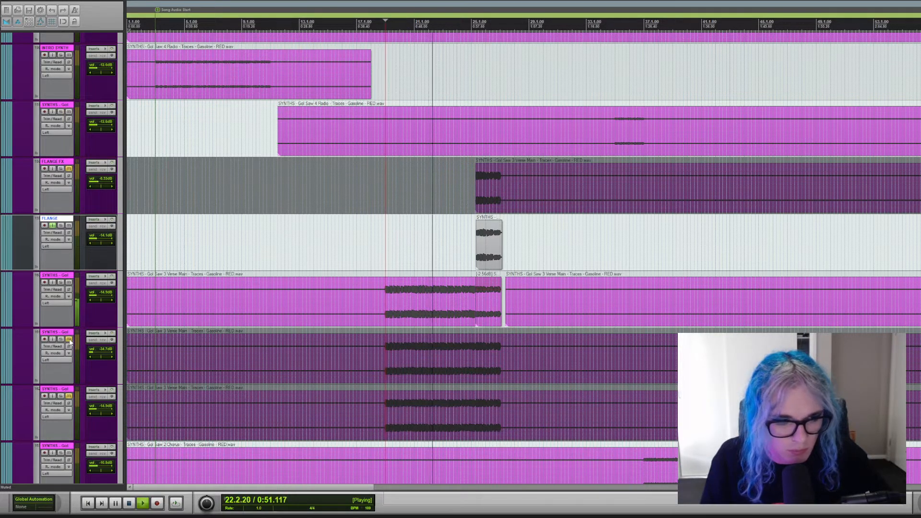
key("space")
left_click(69, 339)
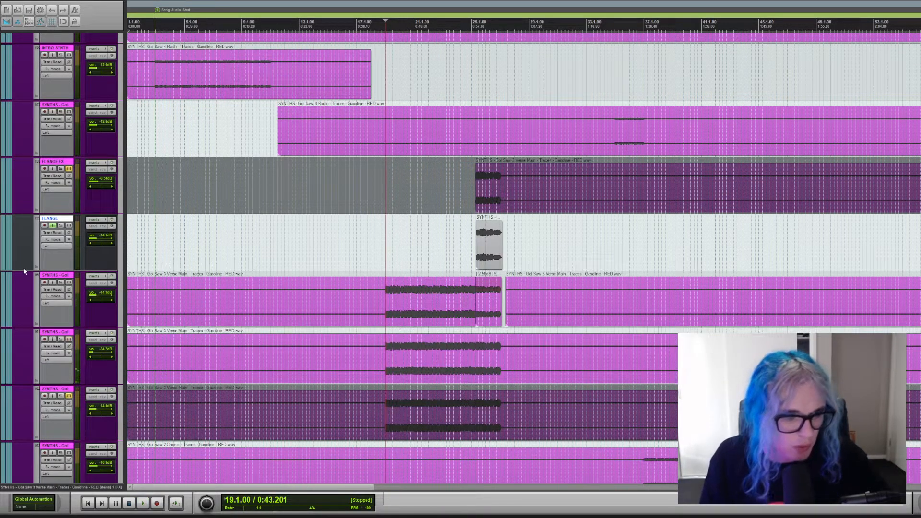
Unmute the SYNTHS - Noot track and place the edit cursor just before bar 11.
scroll(24, 269, "up", 6)
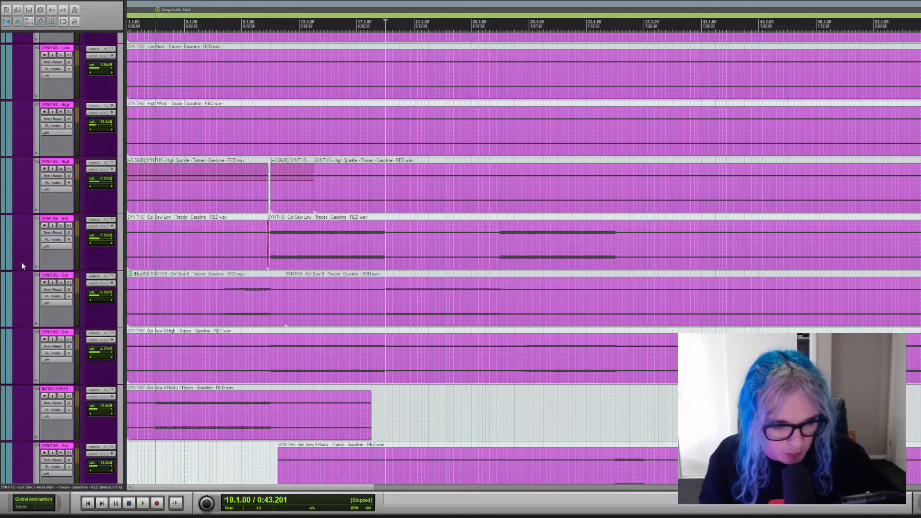
scroll(26, 257, "up", 9)
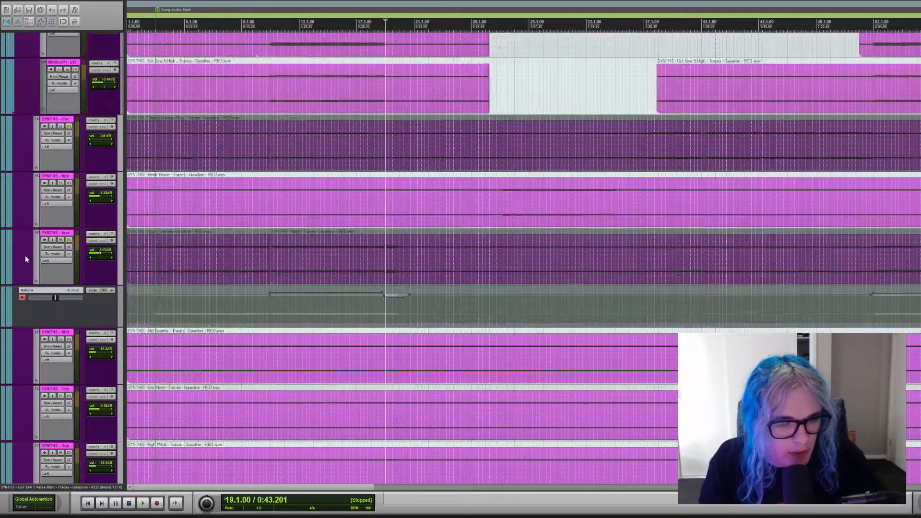
scroll(18, 286, "down", 2)
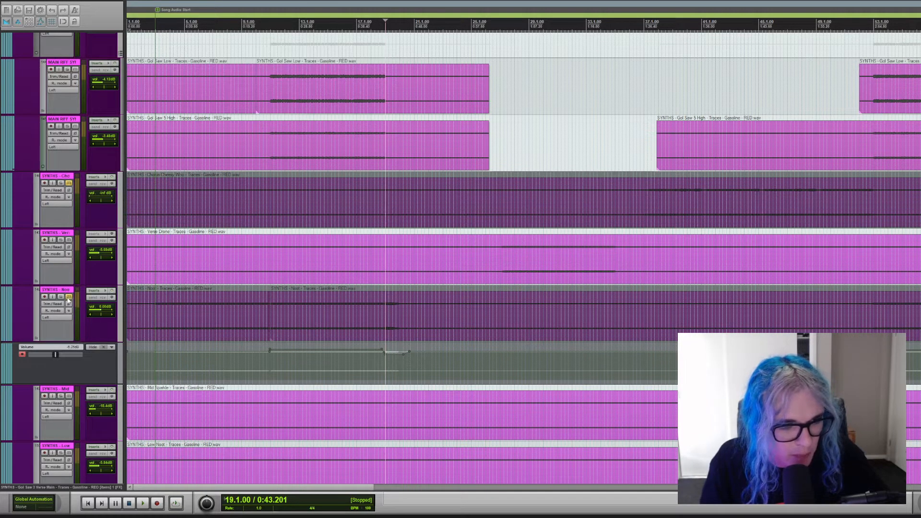
left_click(69, 297)
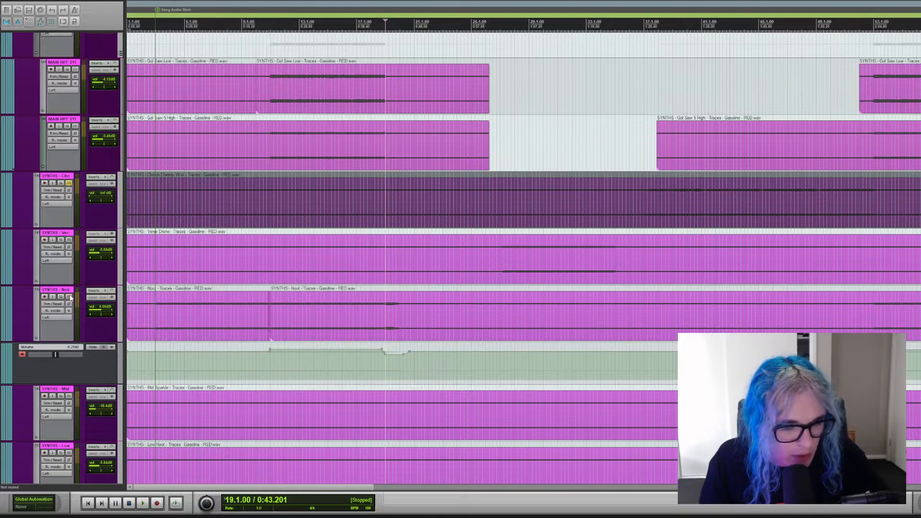
left_click(268, 256)
scroll(268, 257, "up", 2)
scroll(330, 257, "down", 2)
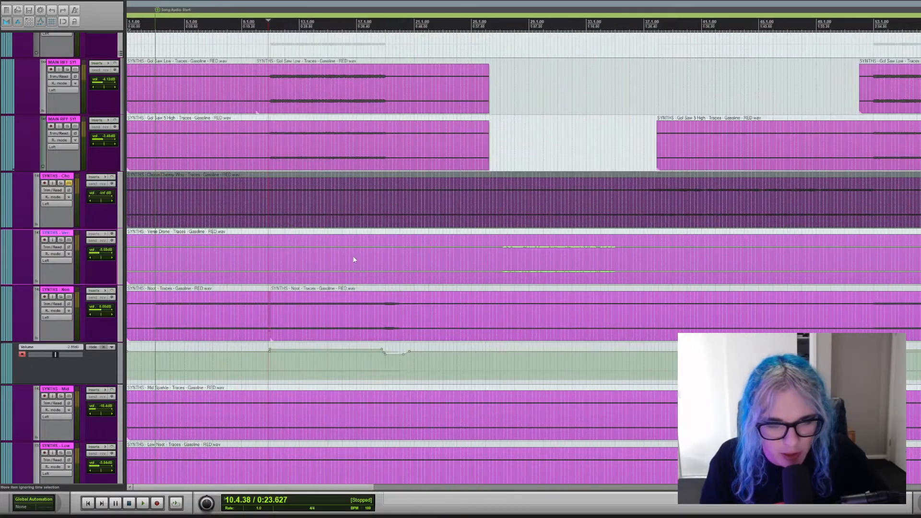
scroll(352, 257, "up", 1)
scroll(350, 255, "up", 1)
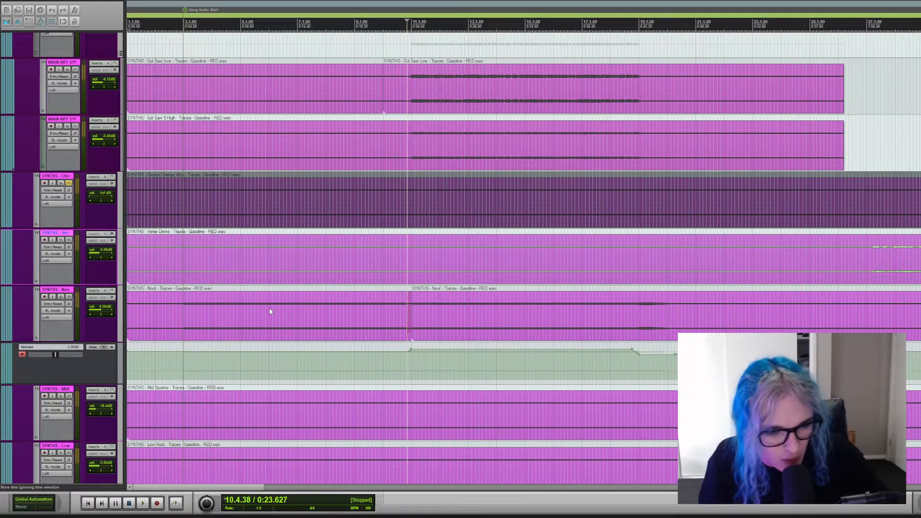
Audition the SYNTHS - Noot track in solo from the edit cursor, stop playback, and clear its solo.
left_click(60, 296)
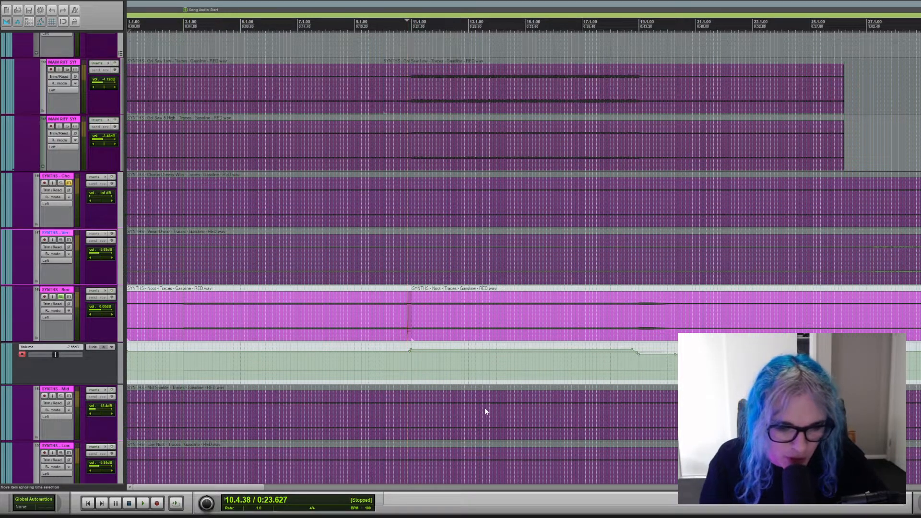
key("space")
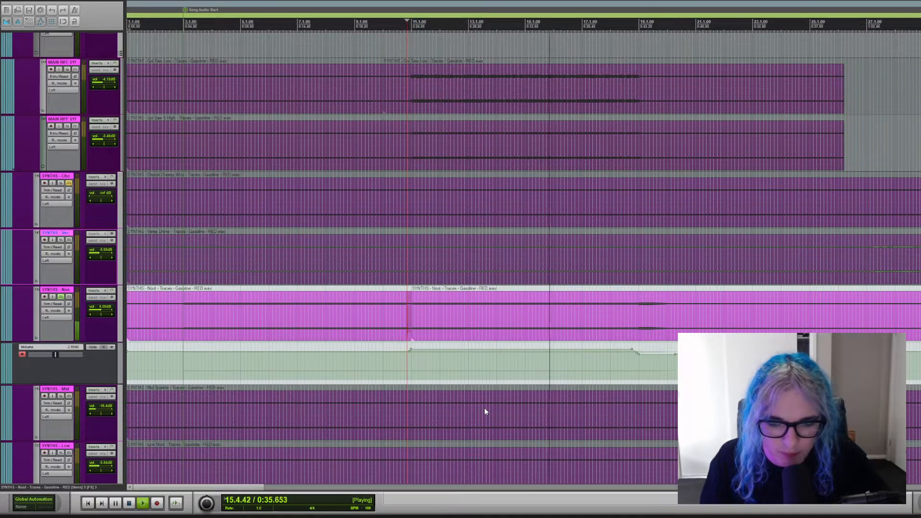
key("space")
left_click(60, 296)
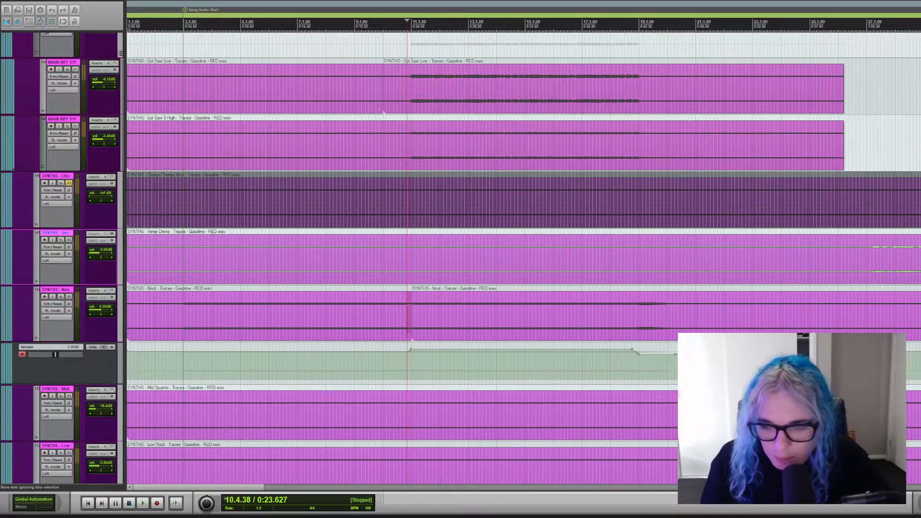
Clear the solo on the E.KIT drum track and return to the programming folder.
scroll(411, 339, "down", 15)
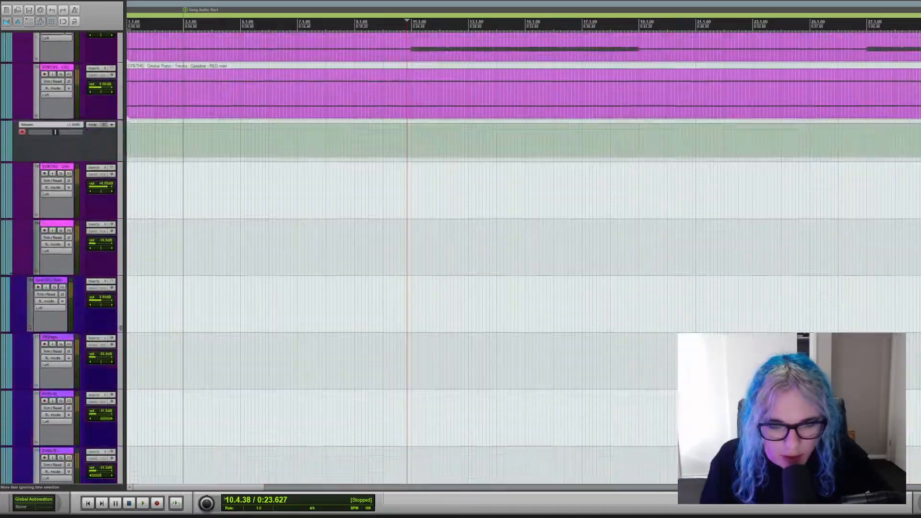
scroll(410, 335, "down", 10)
scroll(411, 336, "up", 20)
scroll(410, 336, "down", 12)
scroll(411, 336, "up", 8)
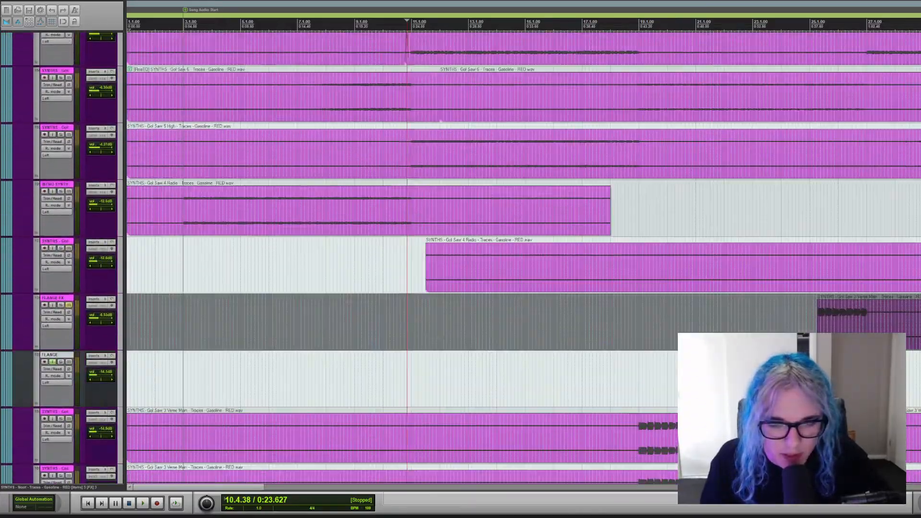
scroll(410, 336, "down", 15)
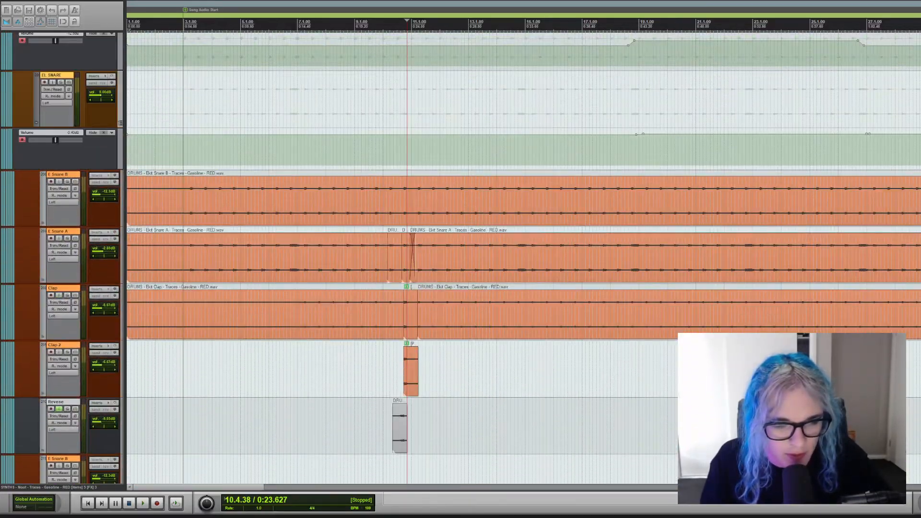
scroll(411, 336, "up", 1)
scroll(411, 336, "up", 3)
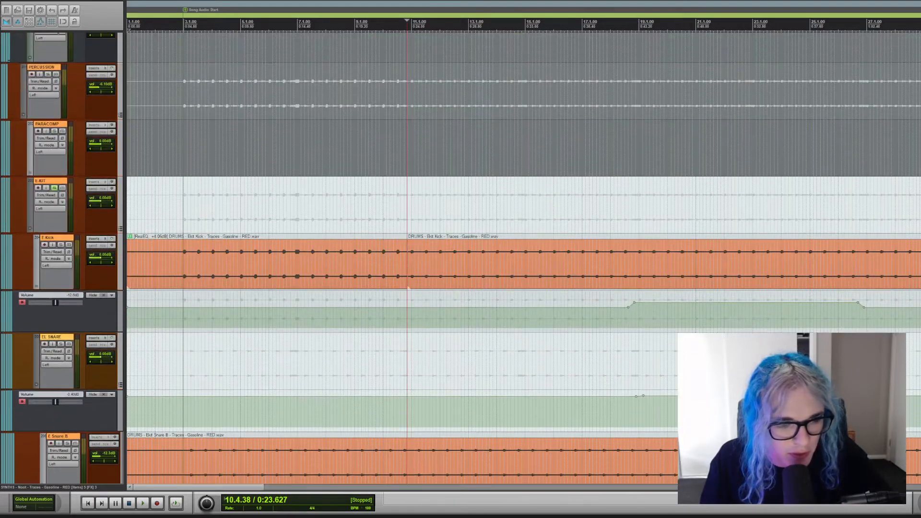
scroll(410, 336, "up", 1)
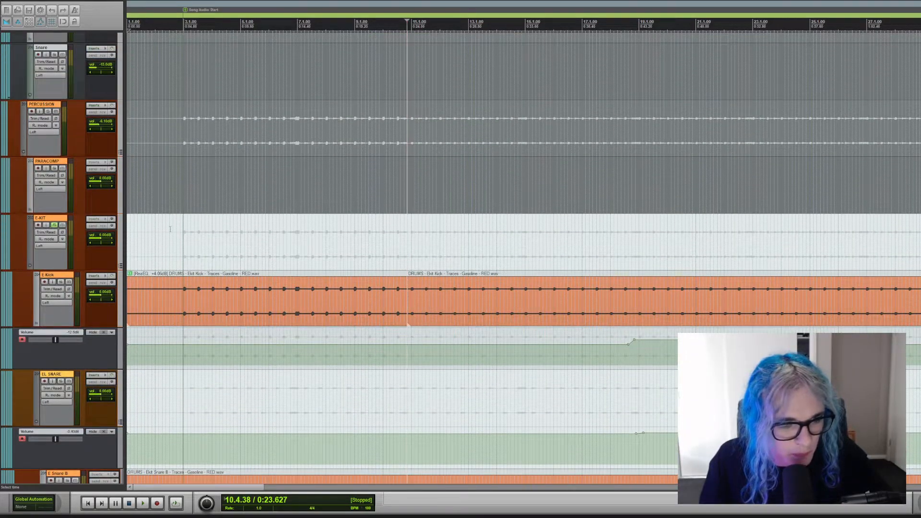
left_click(53, 226)
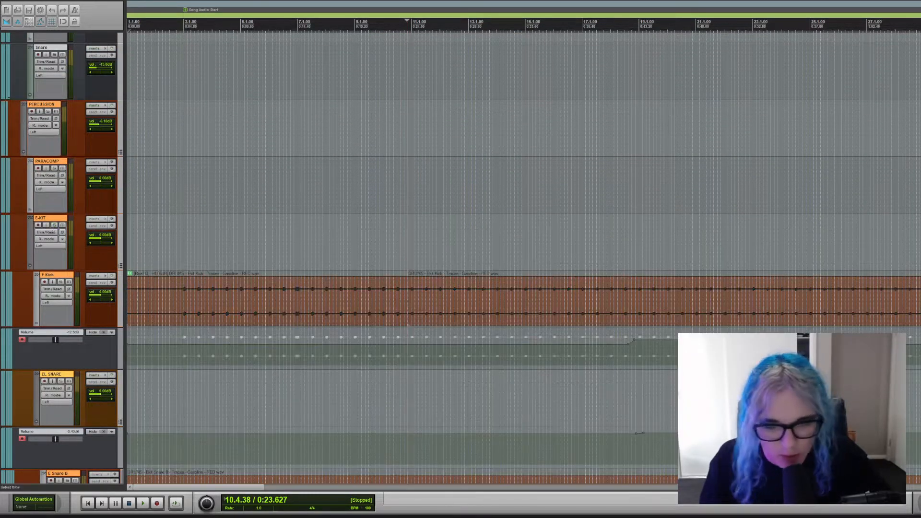
scroll(441, 283, "up", 10)
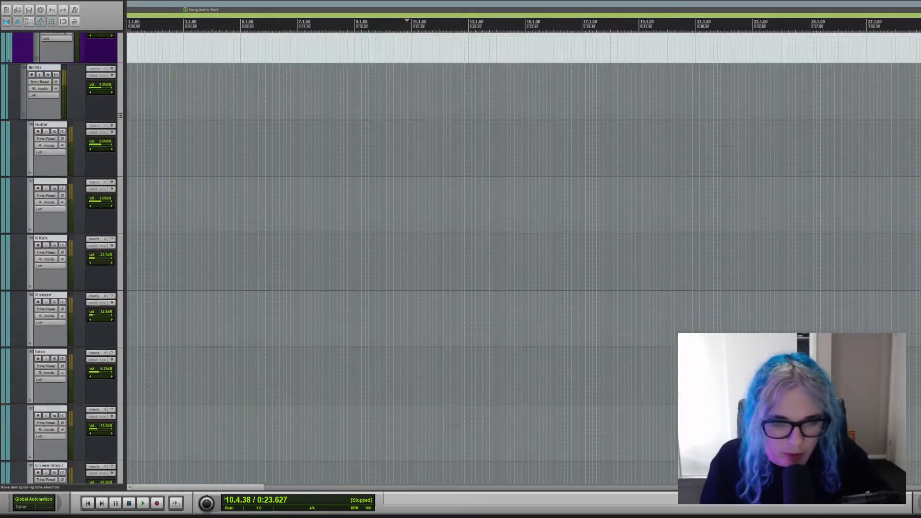
scroll(440, 284, "up", 6)
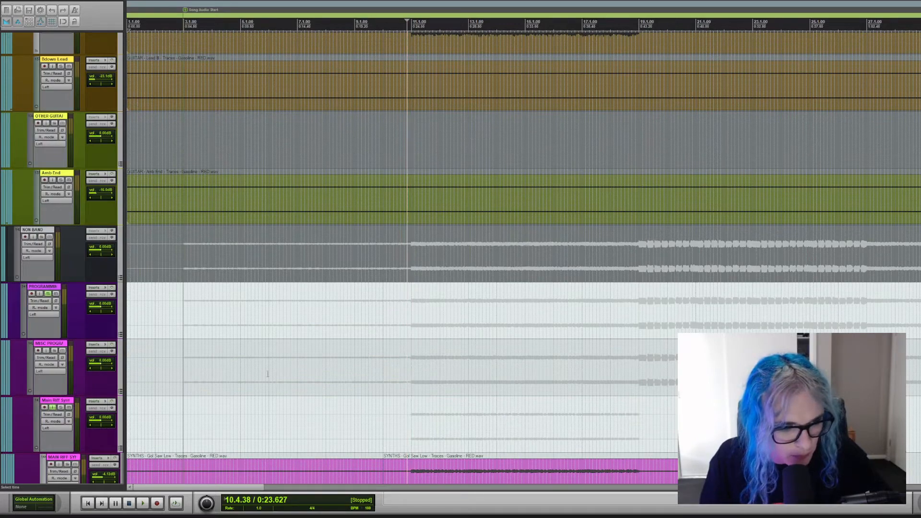
Clear the solo on the PROGRAMMING folder and go to the electronic kit tracks under PERCUSSION.
left_click(48, 294)
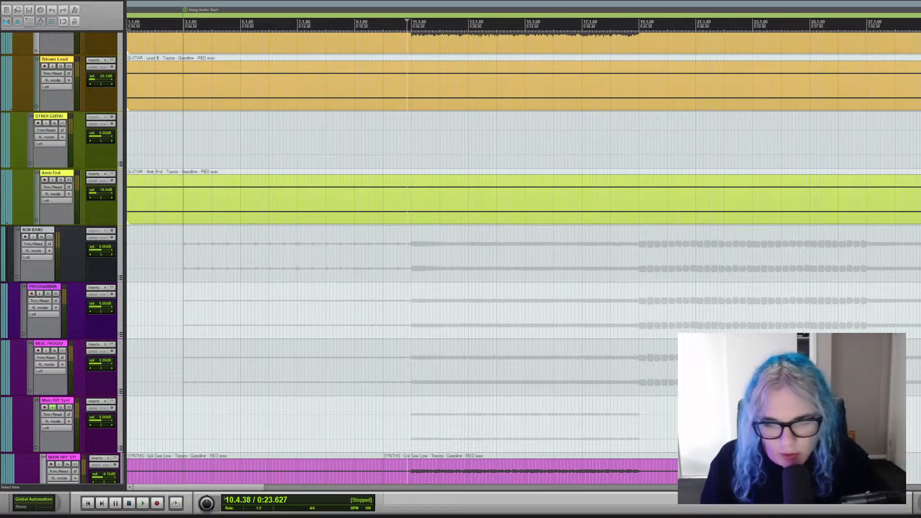
scroll(441, 283, "down", 12)
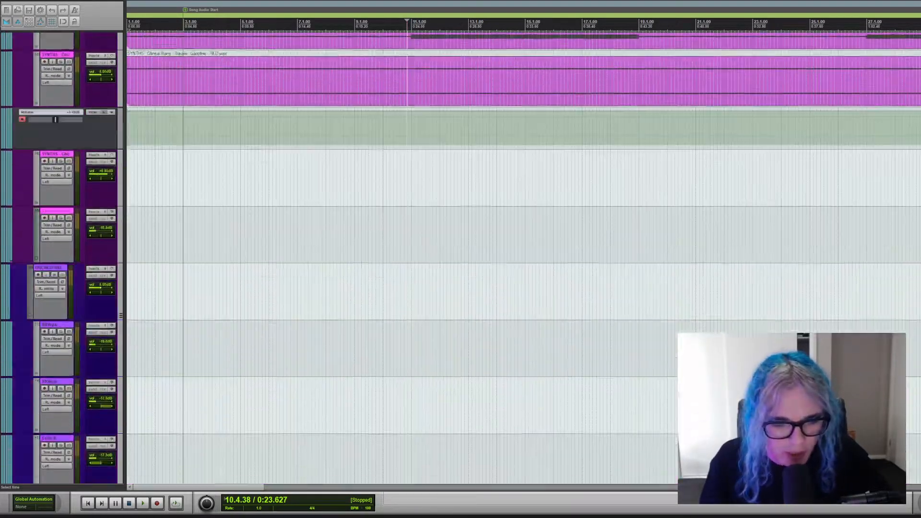
scroll(523, 259, "down", 8)
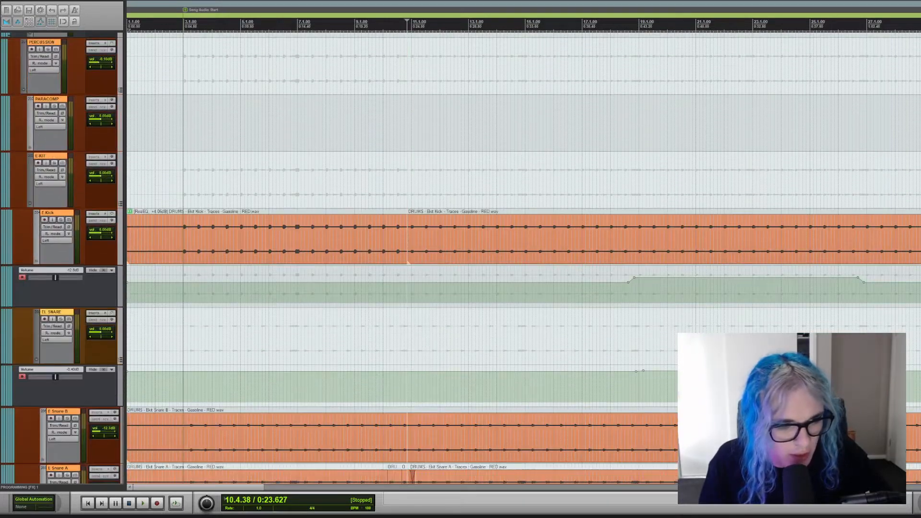
Replace a brief solo of the E.Kick track with the whole E.KIT folder, play it from the edit cursor, and stop playback.
left_click(61, 220)
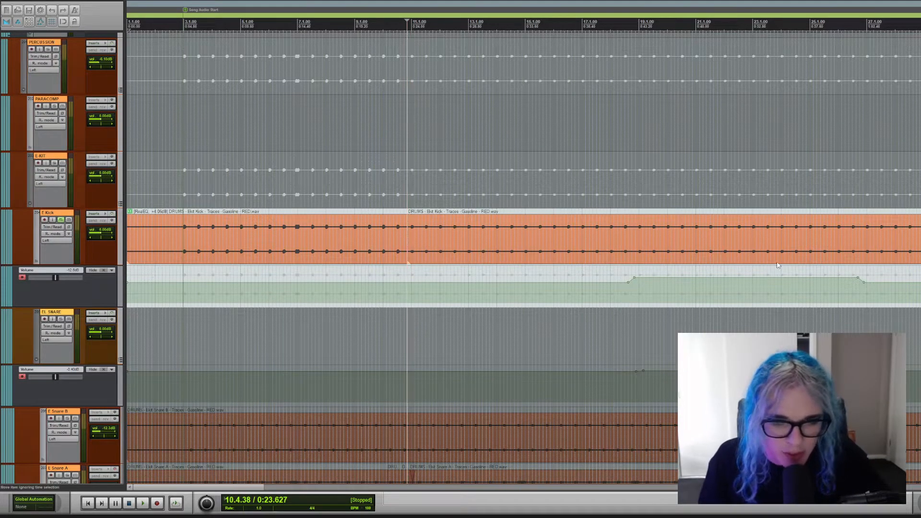
scroll(523, 259, "down", 1)
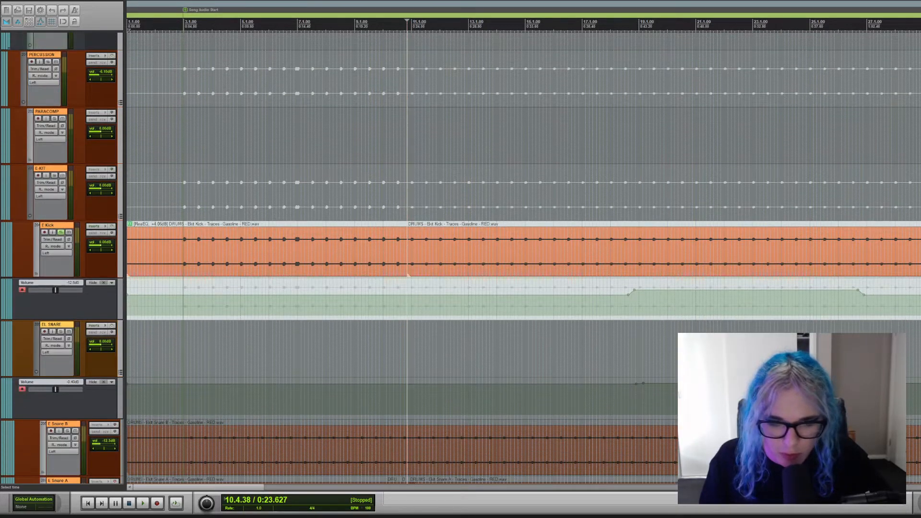
left_click(61, 169)
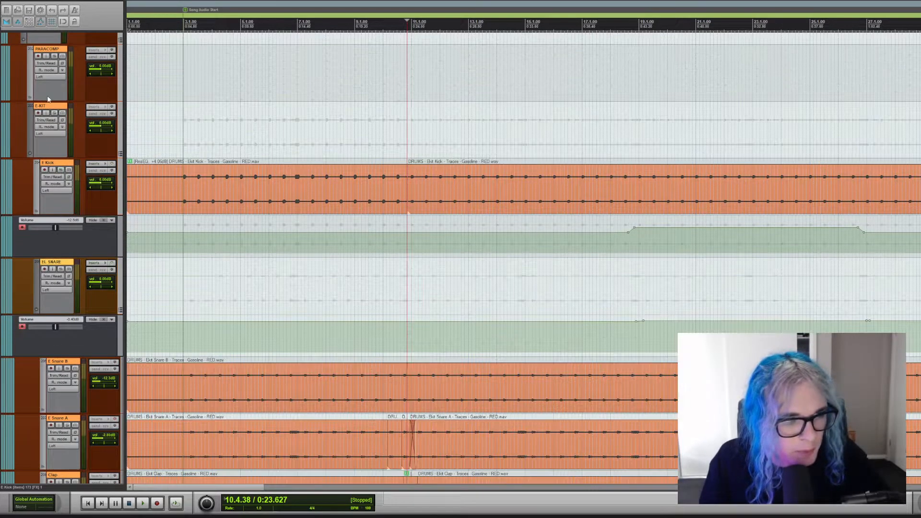
left_click(56, 113)
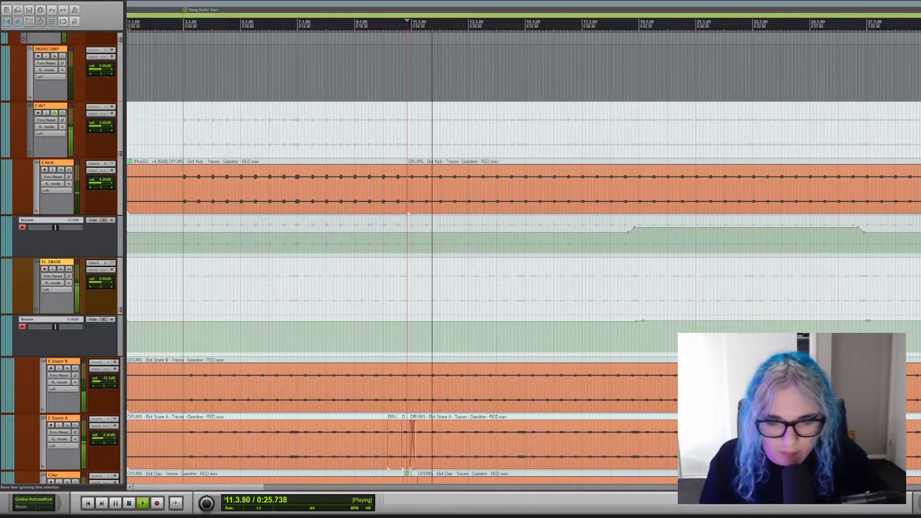
key("space")
Solo the DRUMS folder and place the edit cursor in bar 10, shortly before the drums enter.
scroll(56, 120, "up", 20)
scroll(56, 259, "down", 20)
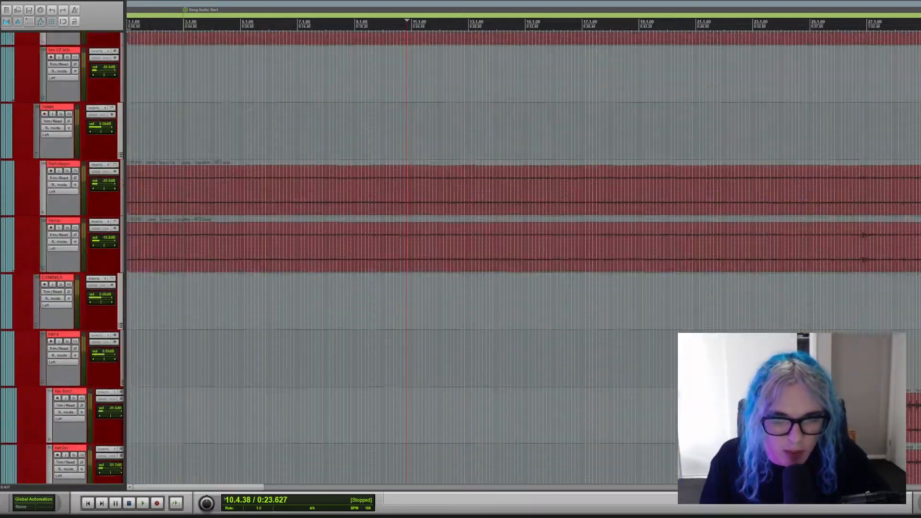
scroll(55, 259, "up", 8)
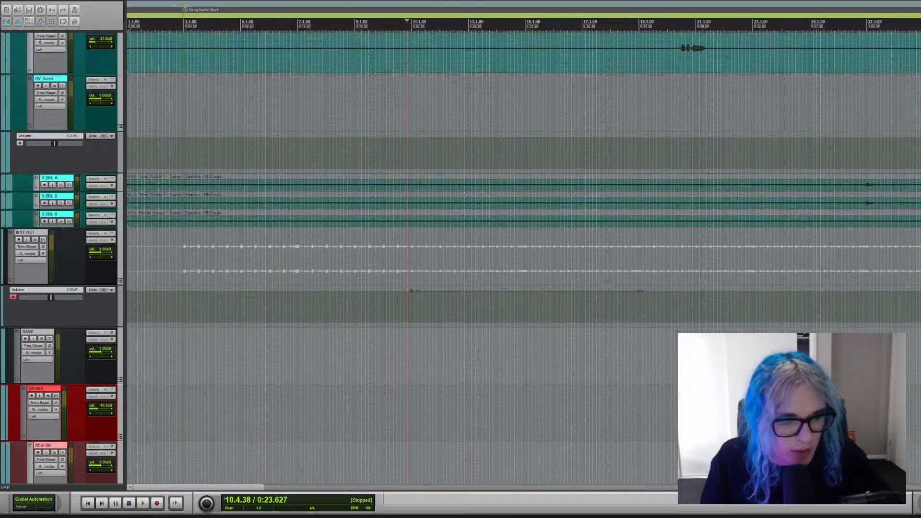
scroll(56, 259, "down", 7)
scroll(55, 259, "up", 1)
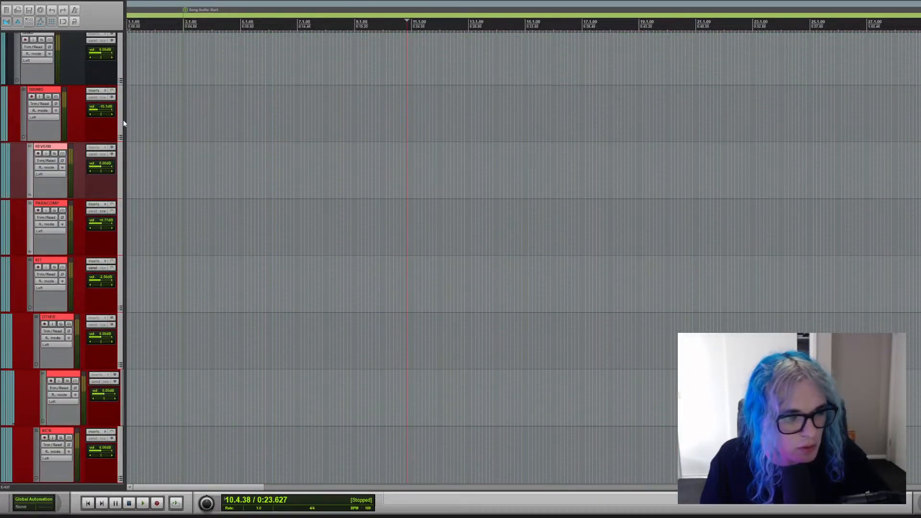
left_click(47, 97)
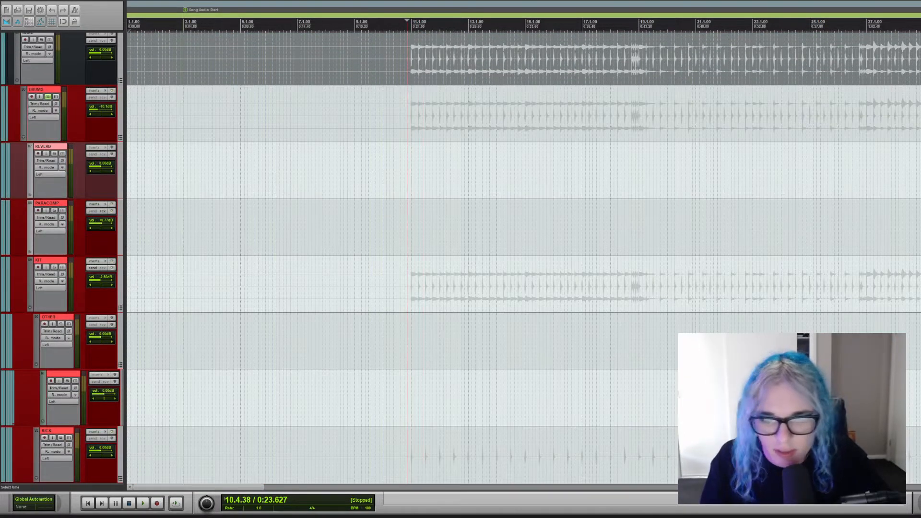
left_click(410, 195)
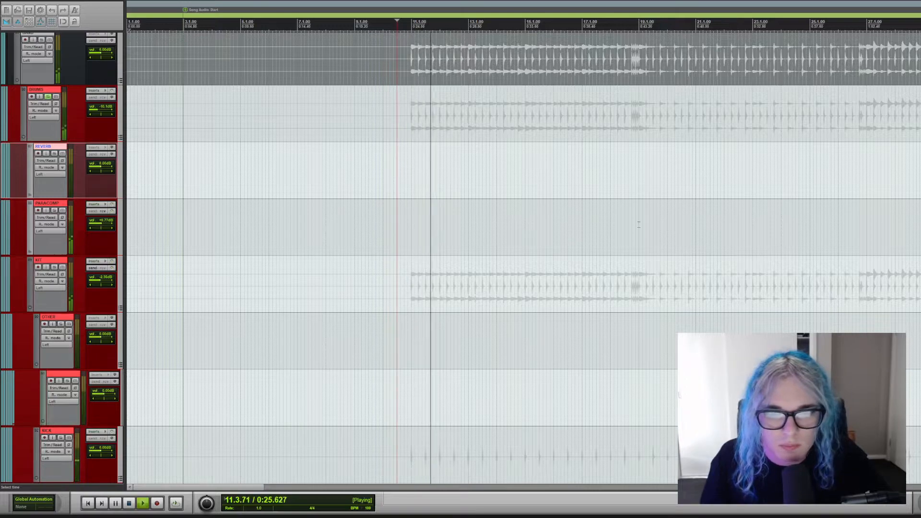
Listen to the soloed drums from bar 10 into bar 15 while looking over the kit's folders, and stop playback.
scroll(523, 259, "down", 3)
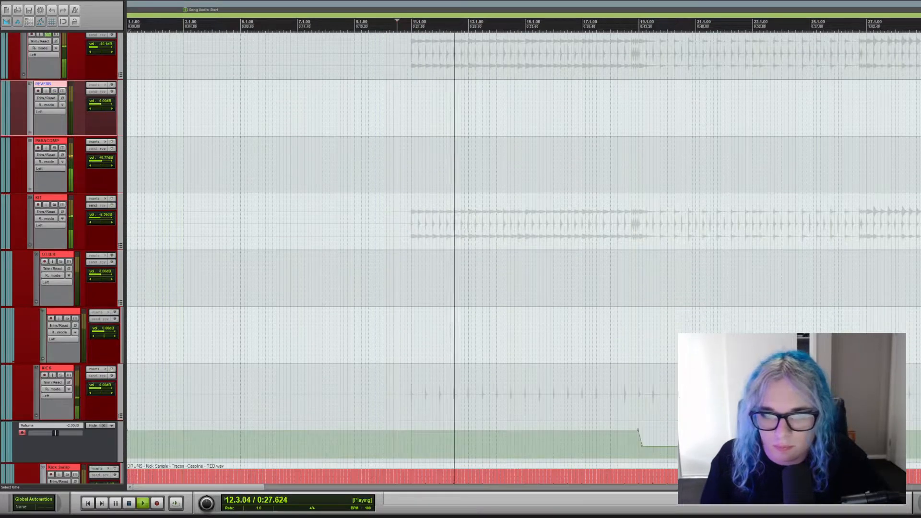
scroll(523, 259, "up", 4)
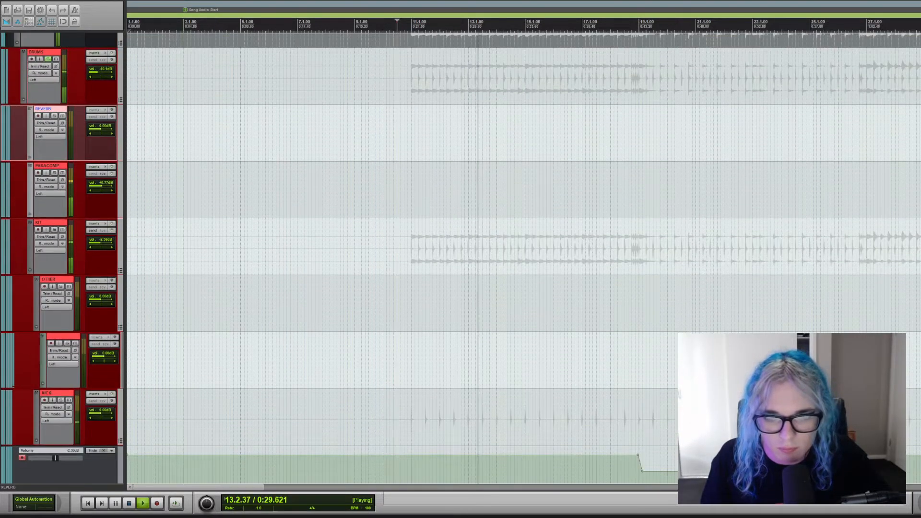
scroll(523, 259, "up", 3)
scroll(523, 259, "down", 2)
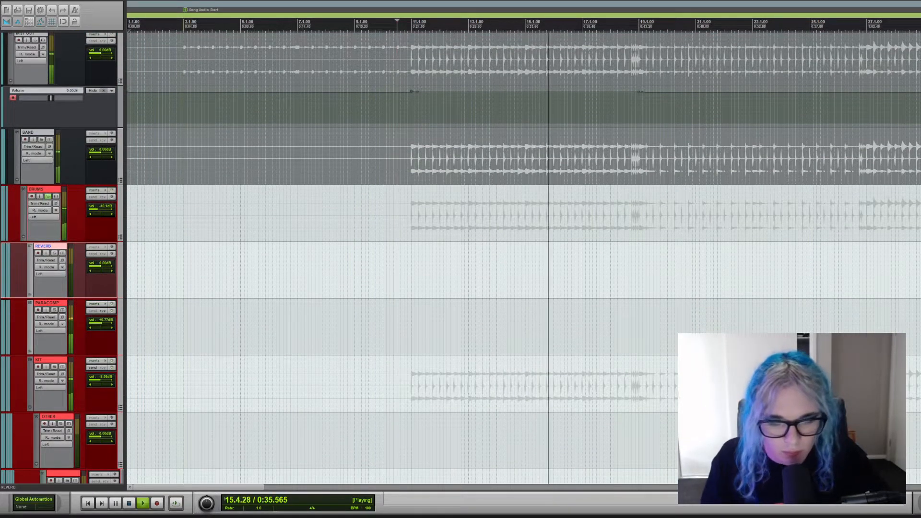
key("space")
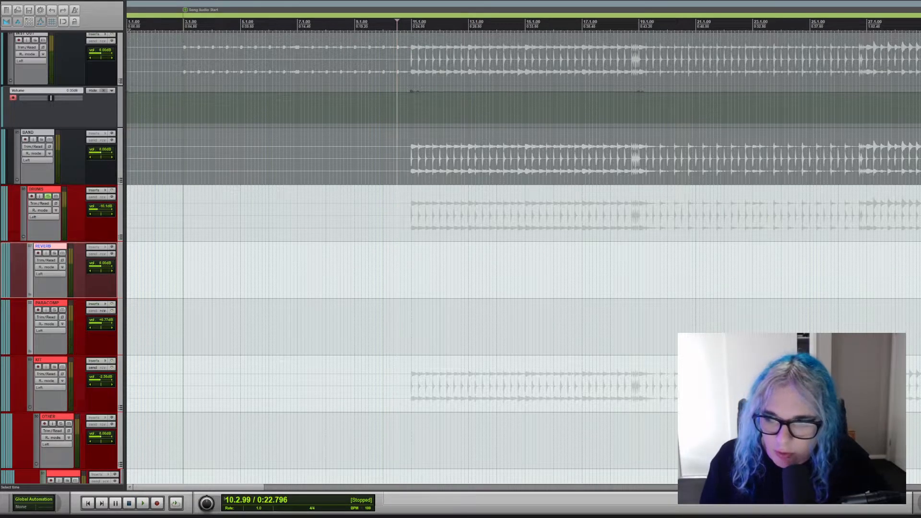
Examine the individual tracks in the DRUMS folder, covering the kick, snare, toms, hats and cymbals.
scroll(522, 259, "down", 10)
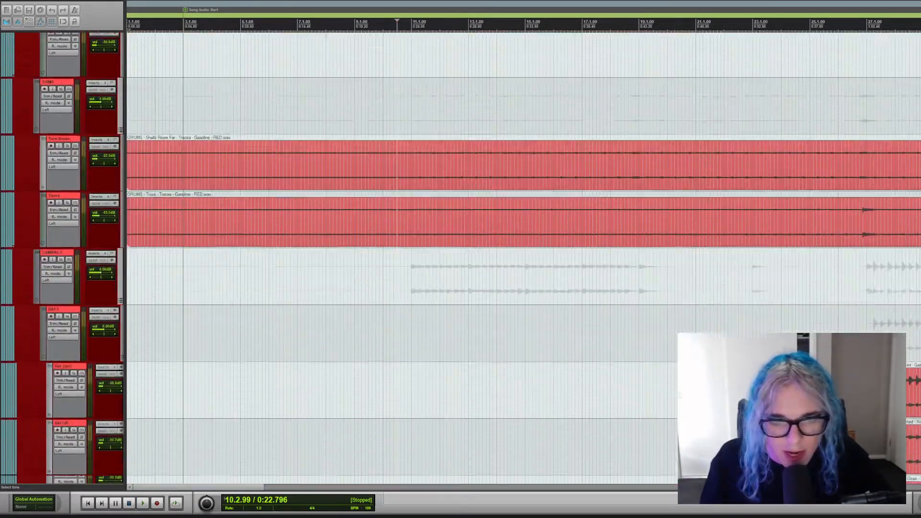
scroll(522, 259, "down", 10)
scroll(523, 259, "up", 5)
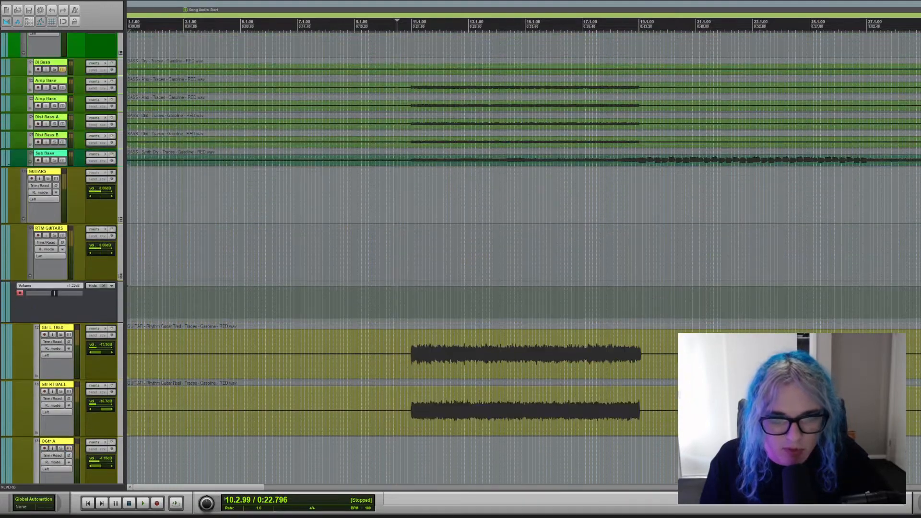
scroll(523, 259, "up", 5)
scroll(523, 259, "down", 5)
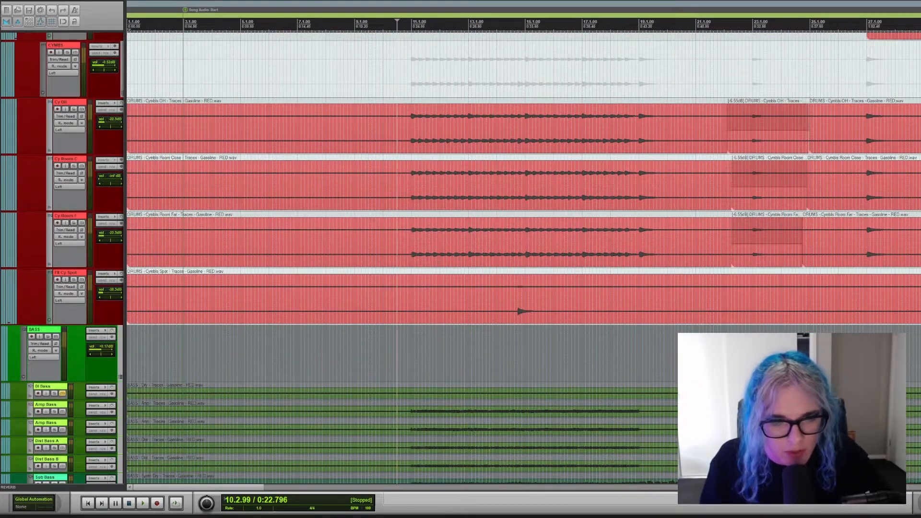
scroll(523, 259, "up", 2)
scroll(523, 259, "up", 15)
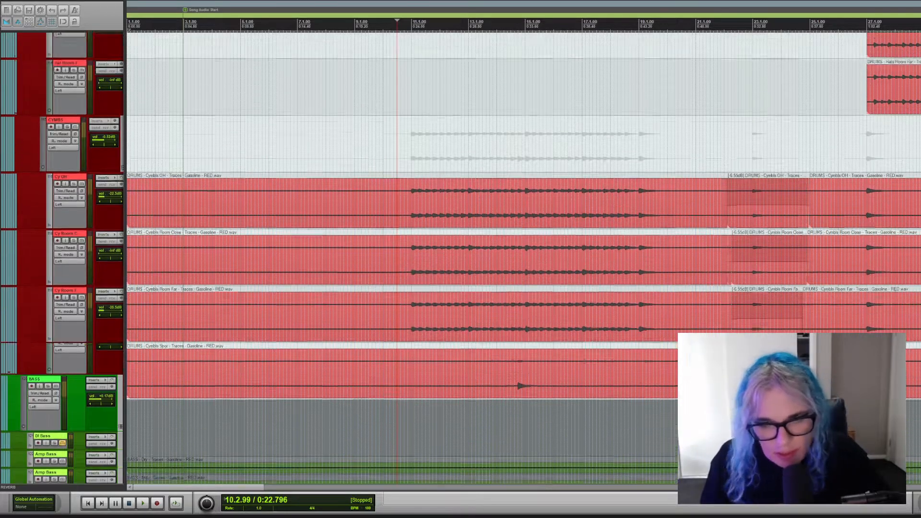
scroll(523, 259, "up", 10)
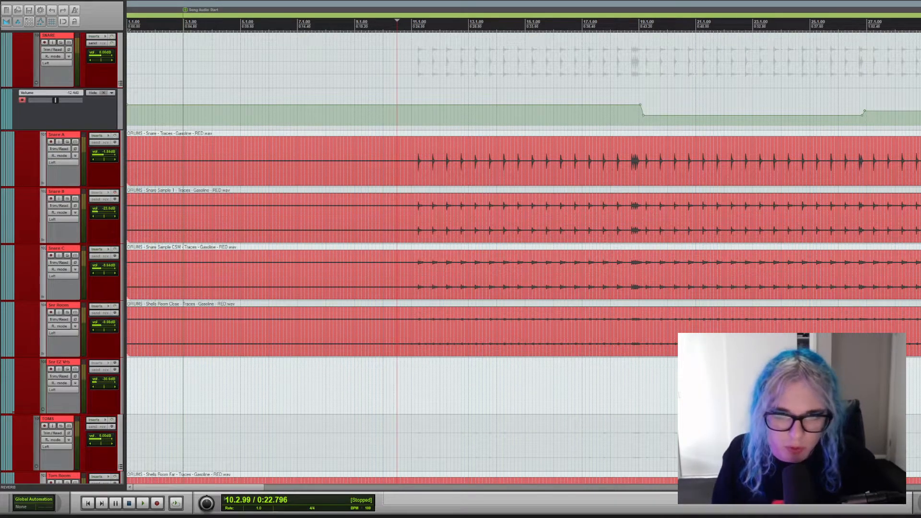
scroll(523, 259, "up", 7)
scroll(523, 259, "up", 20)
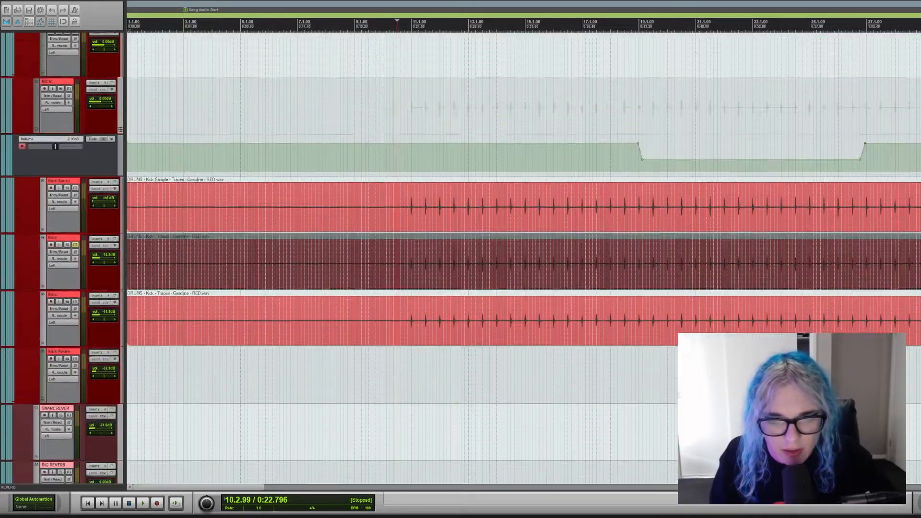
scroll(403, 259, "up", 9)
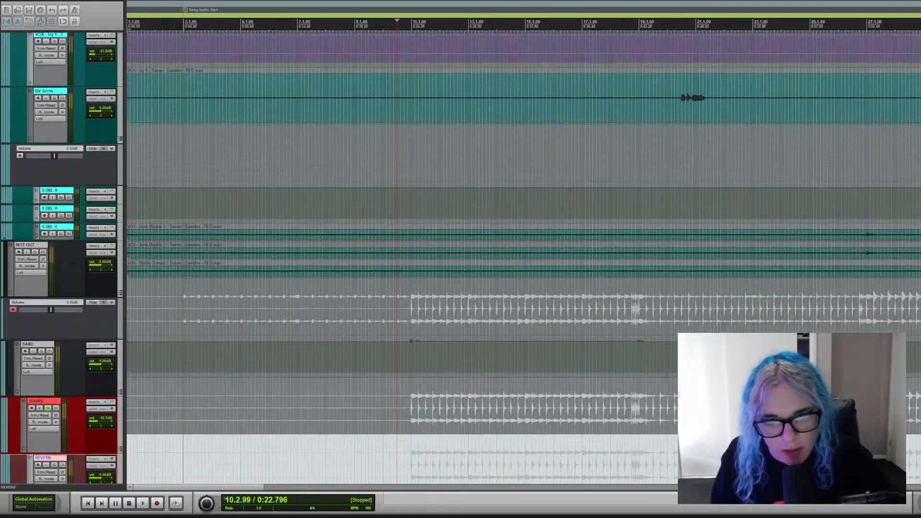
scroll(403, 260, "down", 18)
scroll(403, 259, "up", 4)
scroll(523, 259, "up", 10)
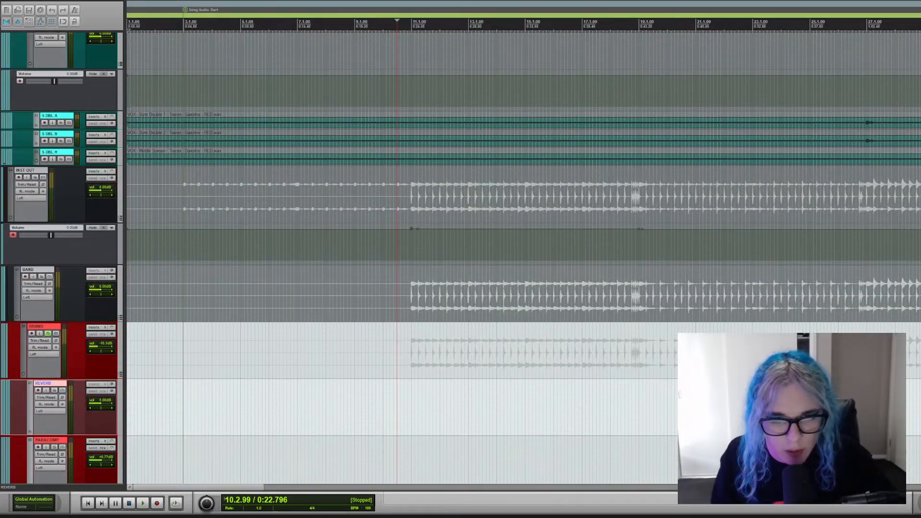
scroll(522, 259, "down", 20)
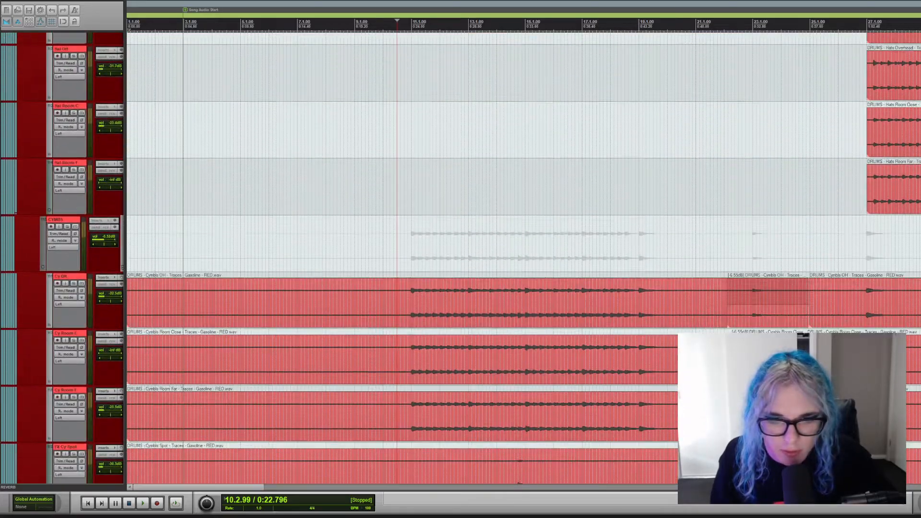
Solo the Sub Bass track in the BASS folder and place the edit cursor just before bar 11.
scroll(523, 259, "down", 10)
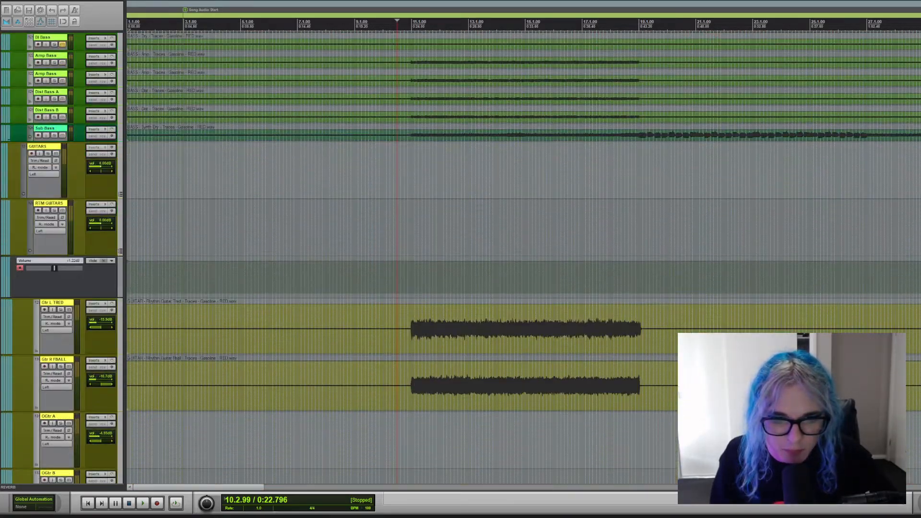
scroll(523, 259, "up", 3)
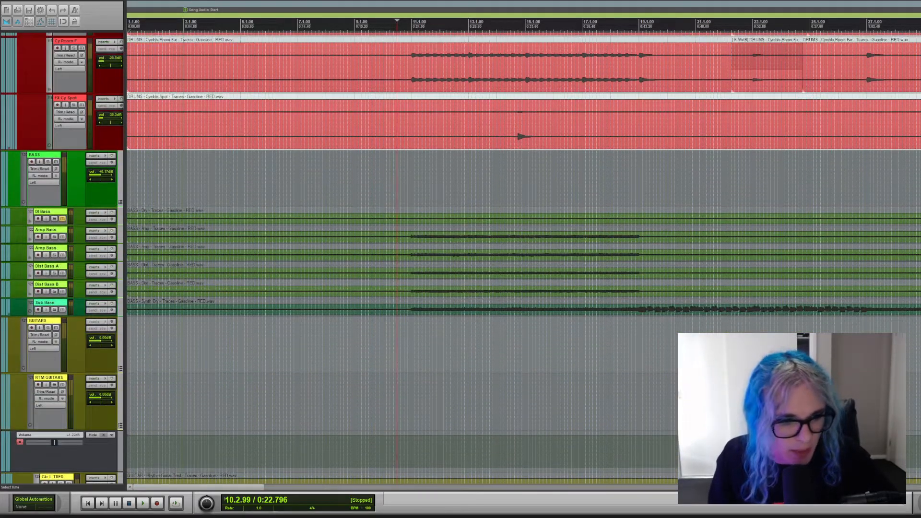
left_click(55, 313)
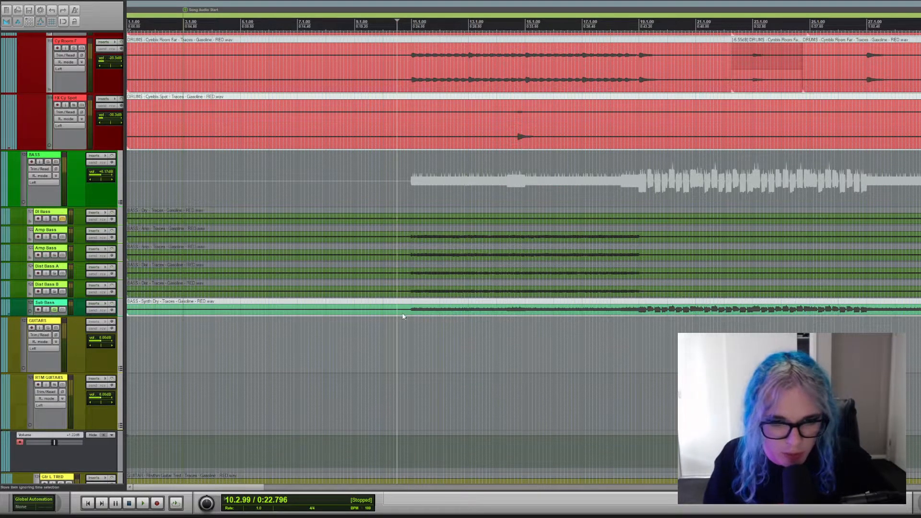
left_click(409, 331)
scroll(410, 331, "down", 1)
scroll(410, 331, "up", 1)
scroll(410, 331, "down", 2)
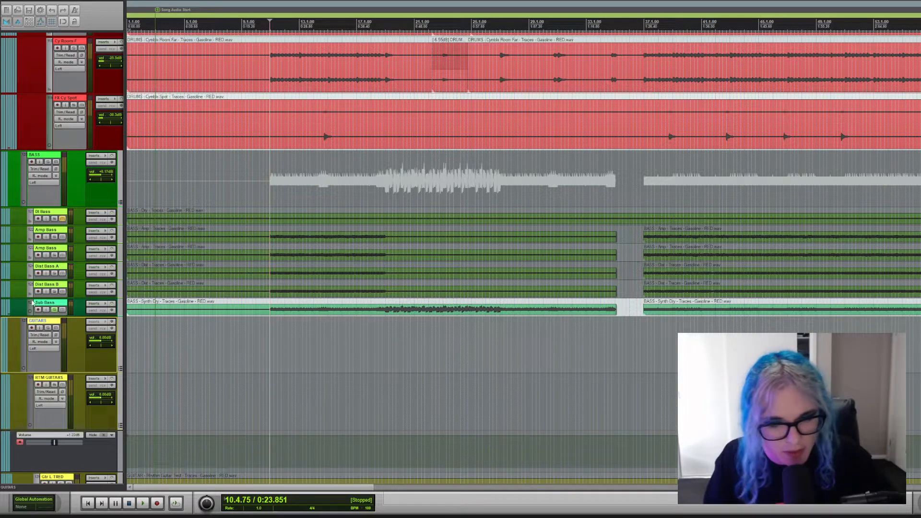
left_click(54, 292)
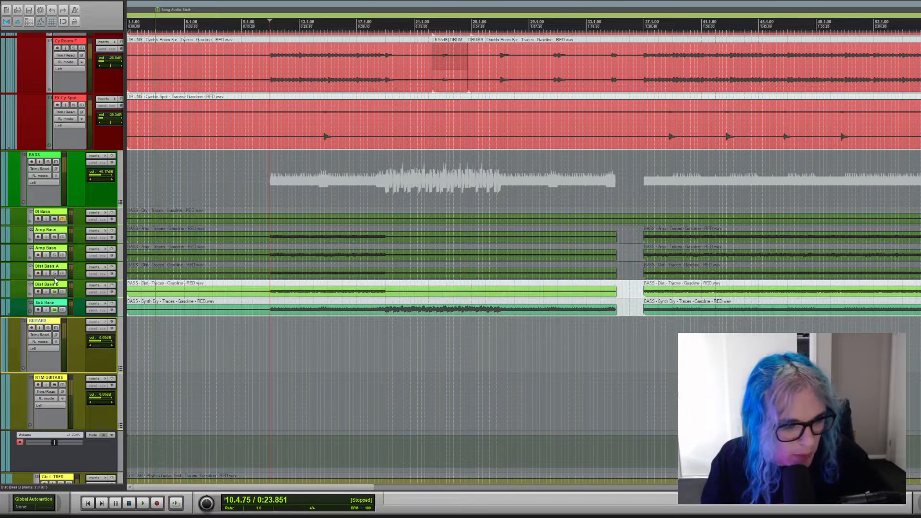
left_click(55, 273)
left_click(54, 256)
left_click(54, 237)
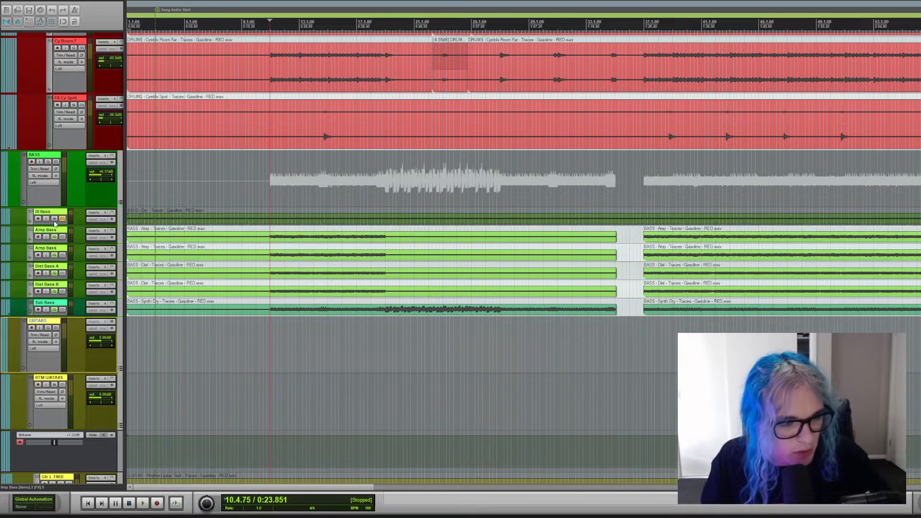
left_click(54, 237)
left_click(54, 256)
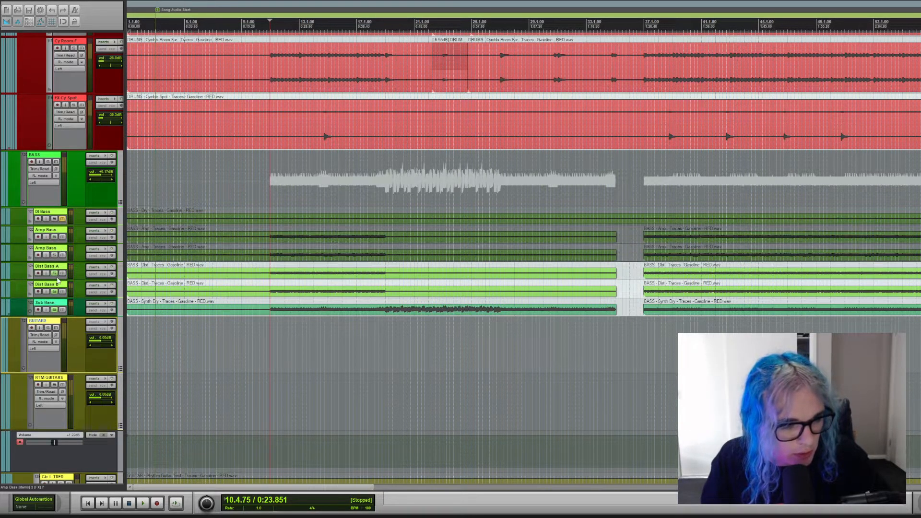
left_click(55, 274)
left_click(54, 292)
Clear the Sub Bass solo, solo the whole BASS folder instead, play it from just before bar 11, and stop playback.
left_click(54, 310)
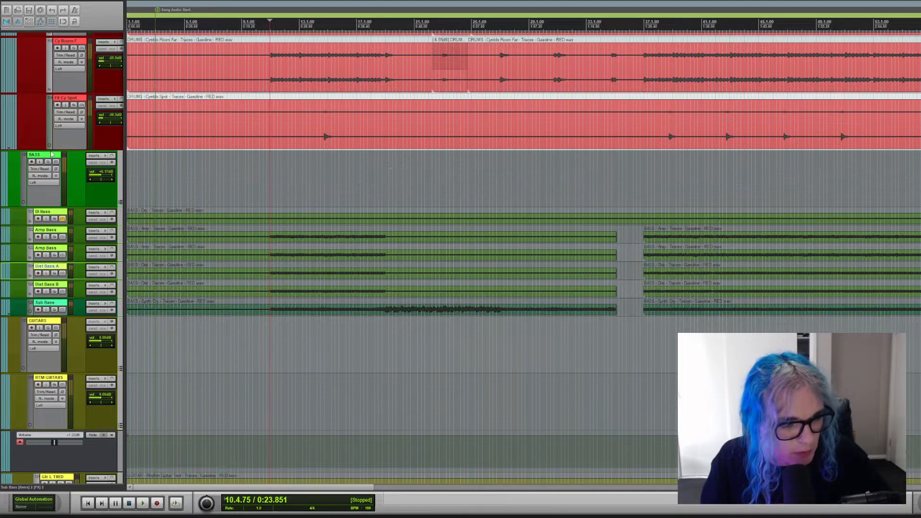
left_click(49, 177)
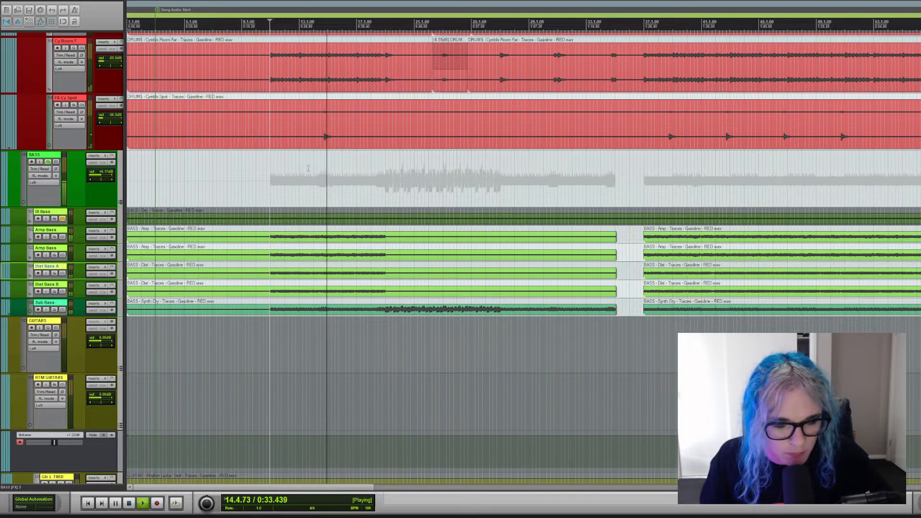
key("space")
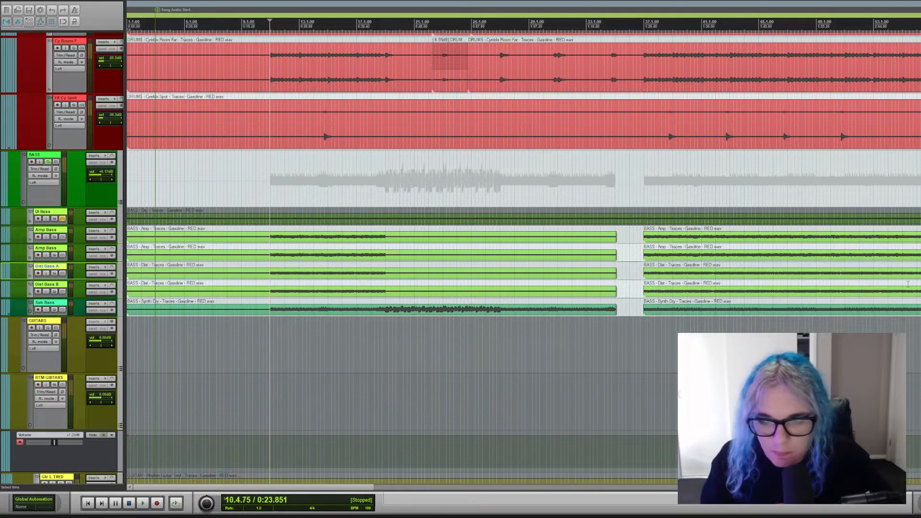
Solo the RTM GUITARS folder alongside the already soloed drums and bass.
scroll(523, 259, "down", 4)
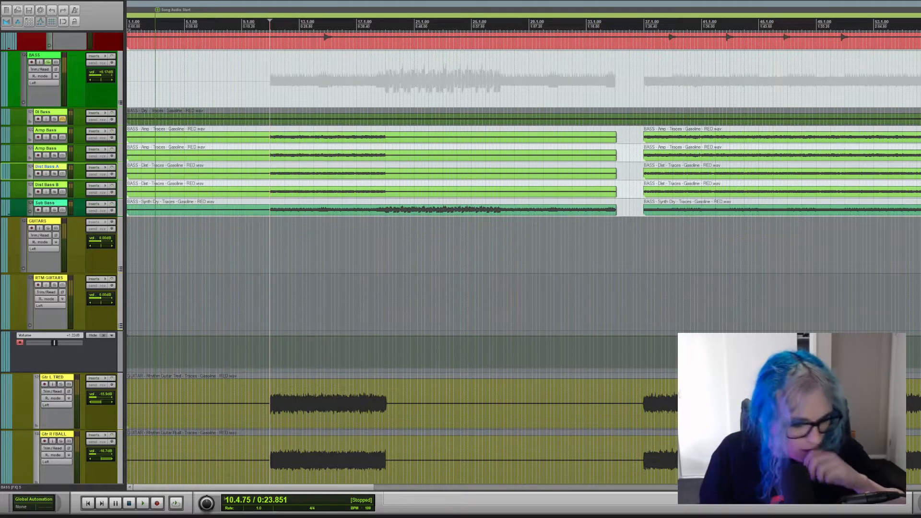
scroll(523, 259, "down", 3)
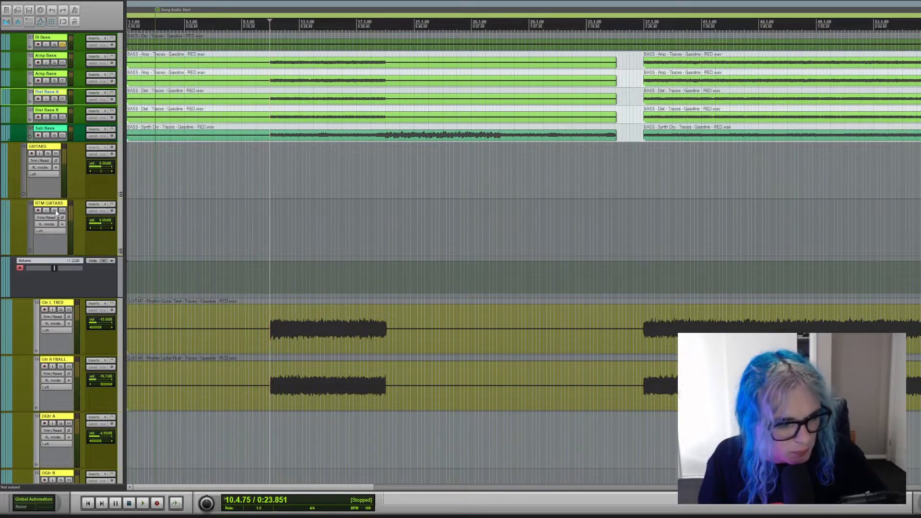
left_click(55, 211)
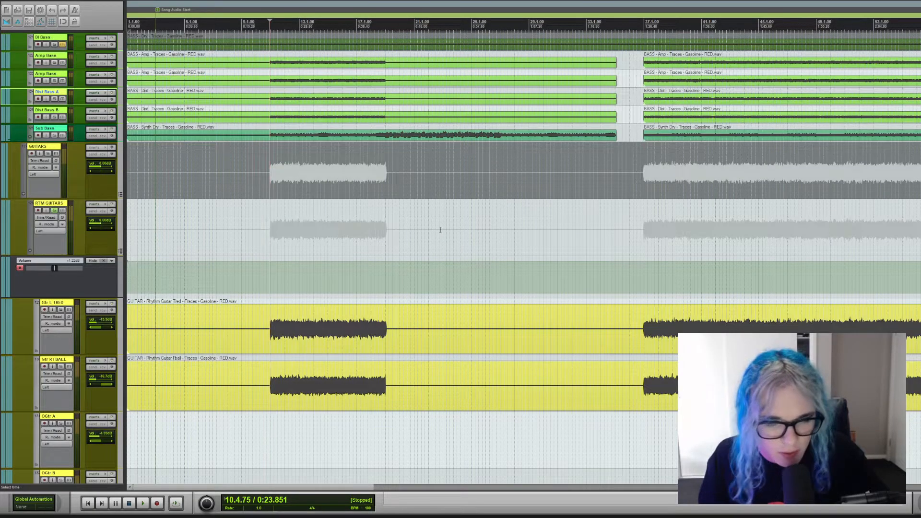
Look over the programming and synth tracks below the guitars, and return to the rhythm guitar tracks.
scroll(441, 230, "down", 10)
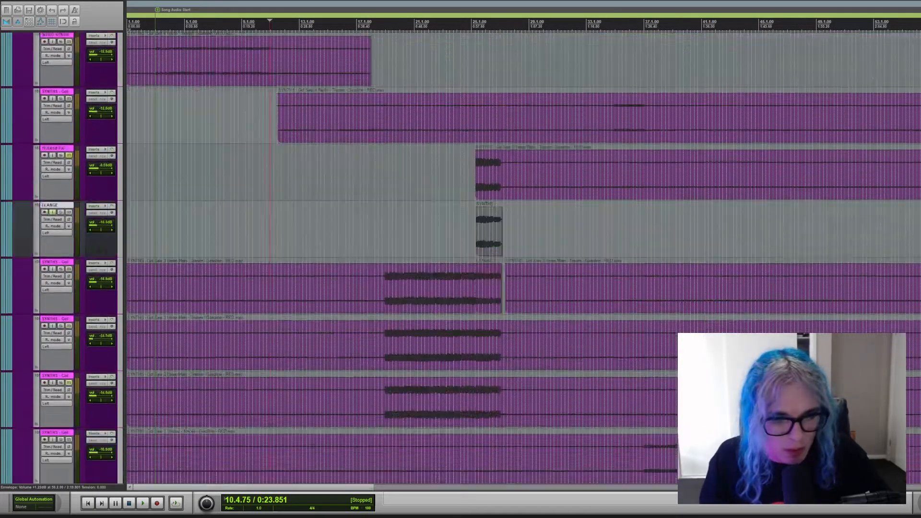
scroll(415, 428, "up", 5)
scroll(415, 428, "down", 12)
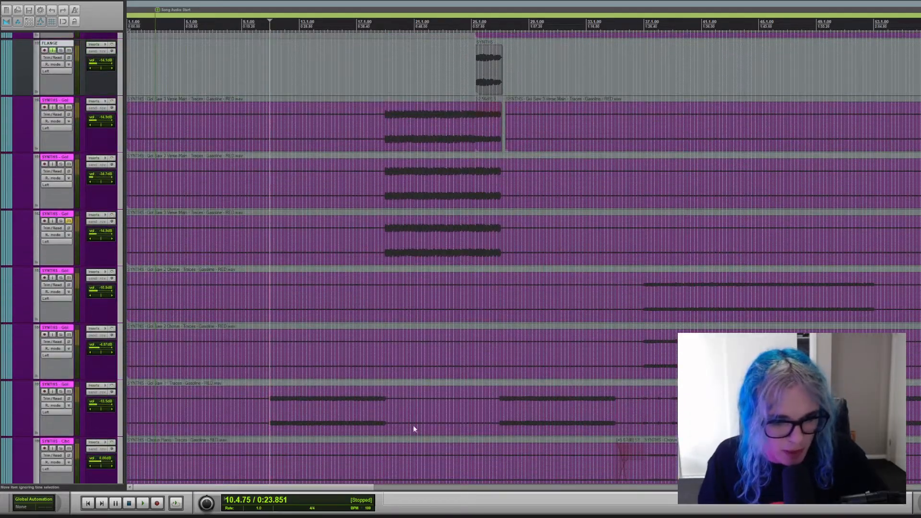
scroll(524, 257, "up", 15)
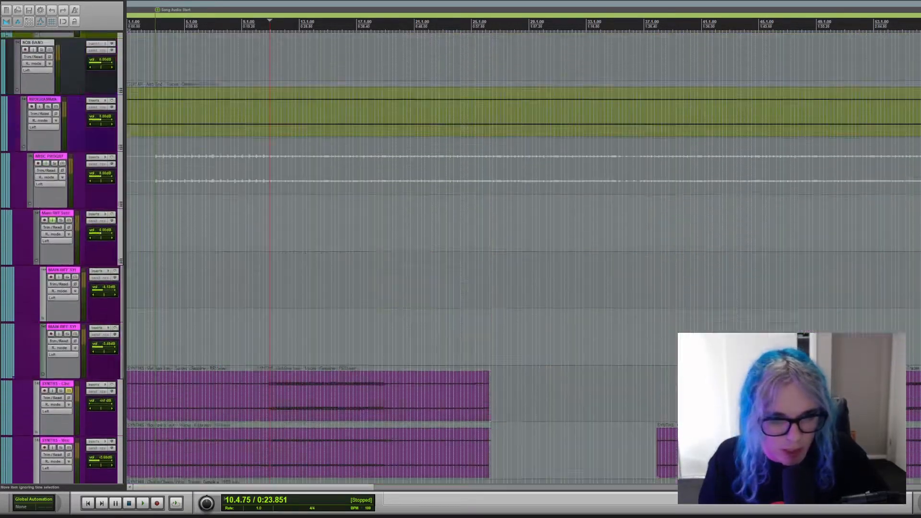
scroll(524, 256, "up", 4)
scroll(524, 257, "down", 8)
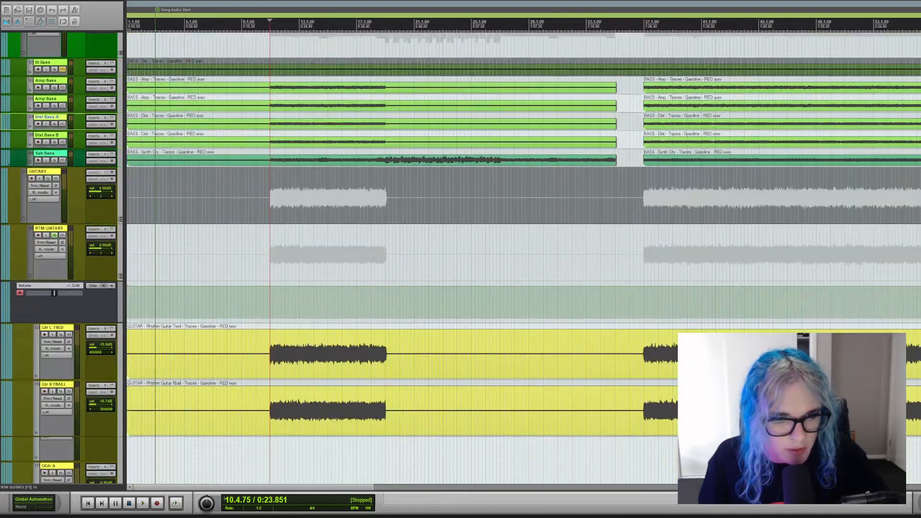
scroll(524, 257, "up", 2)
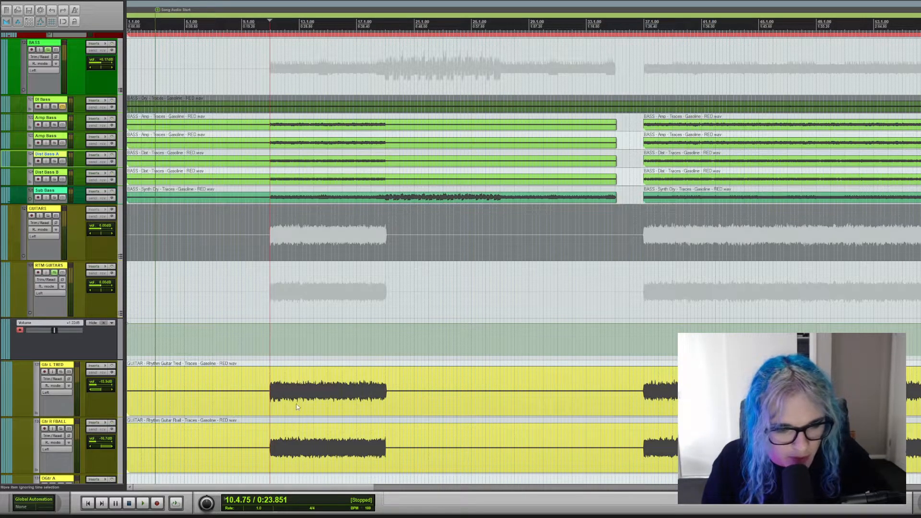
Play the soloed drums, bass and rhythm guitars from bar 10.3 while looking over the lead guitar and programming tracks, and stop playback.
left_click(263, 285)
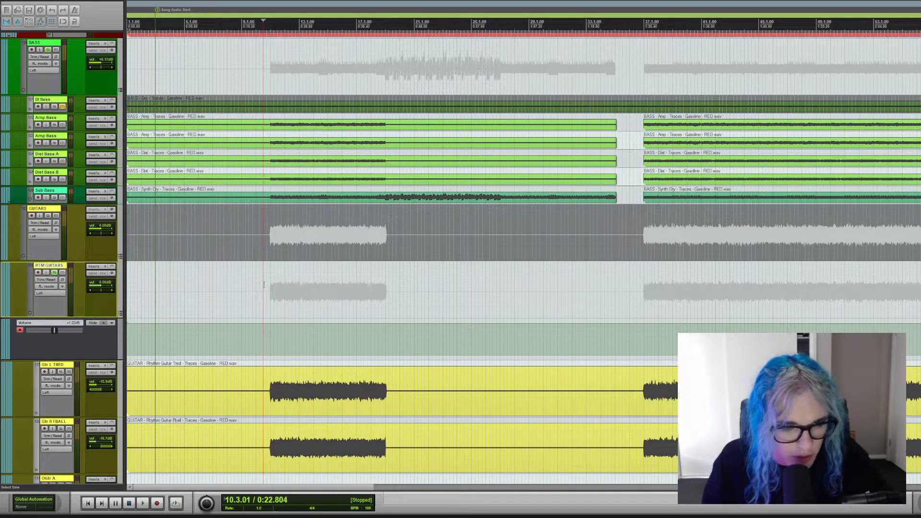
key("space")
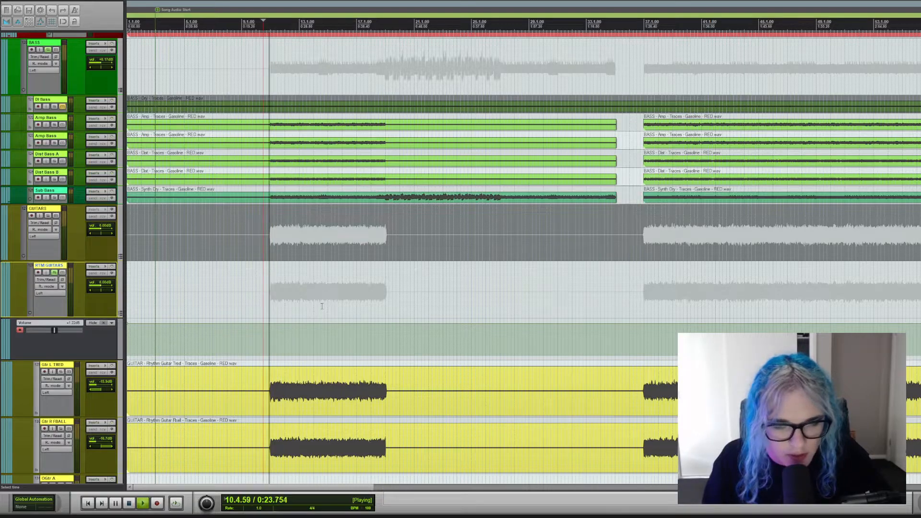
scroll(523, 259, "down", 12)
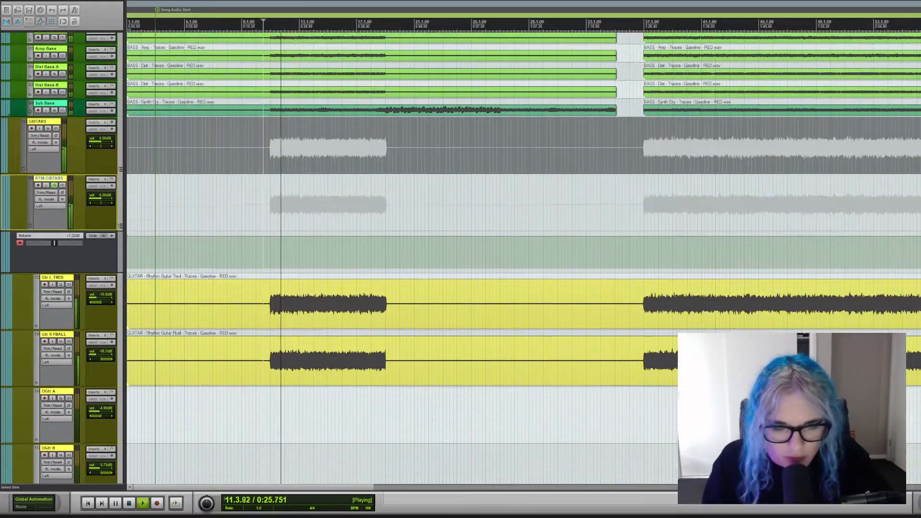
scroll(523, 259, "down", 10)
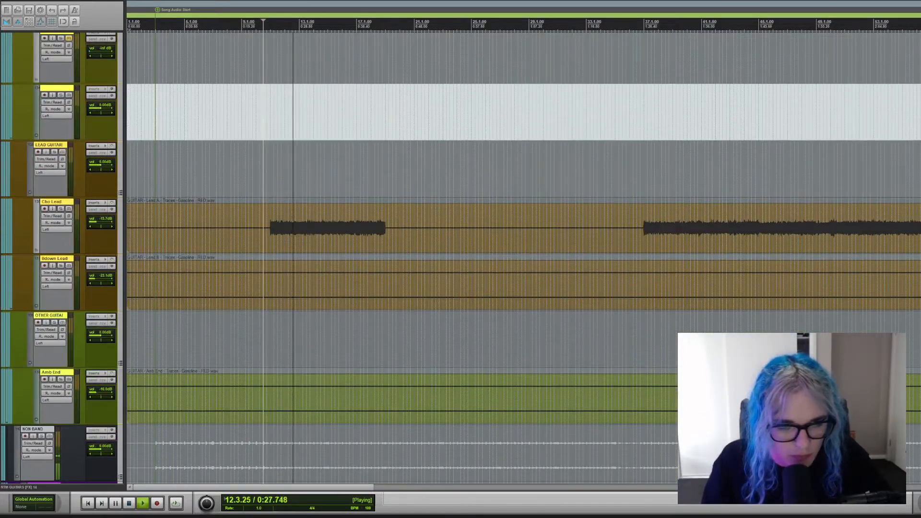
scroll(523, 259, "down", 2)
scroll(523, 259, "up", 2)
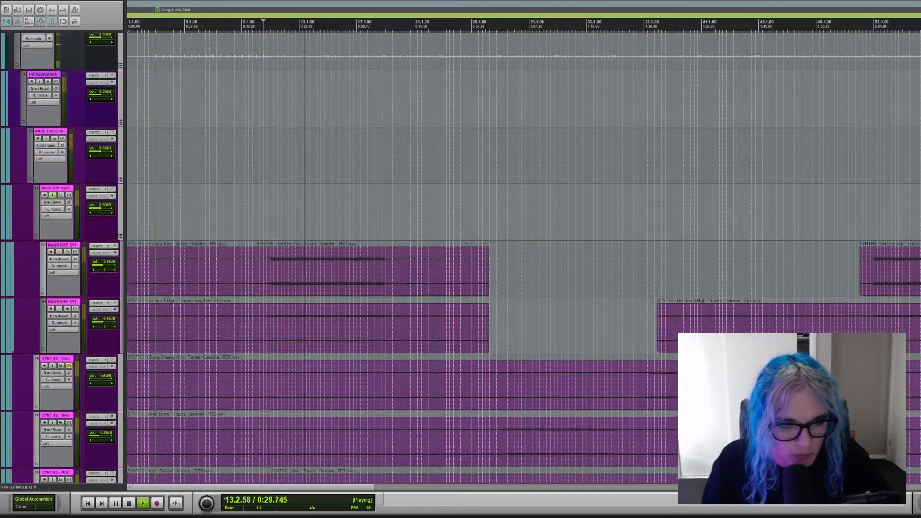
scroll(523, 259, "up", 1)
scroll(556, 290, "up", 1)
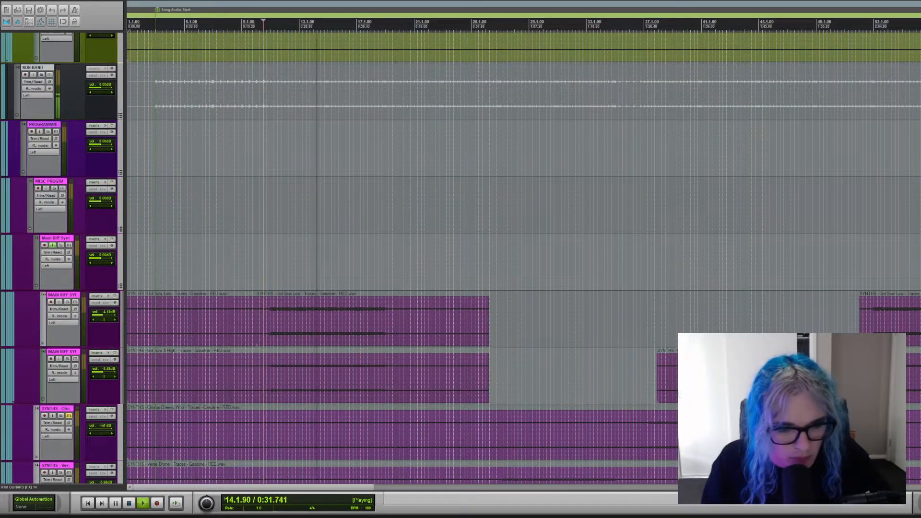
key("space")
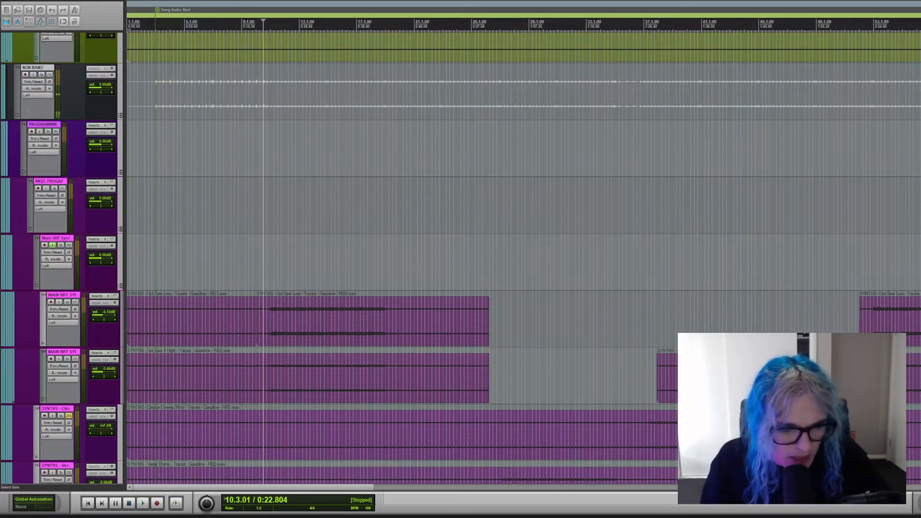
Add the PROGRAMMING folder to the solo, play from just before bar 11, stop playback, and clear that folder's solo.
left_click(48, 132)
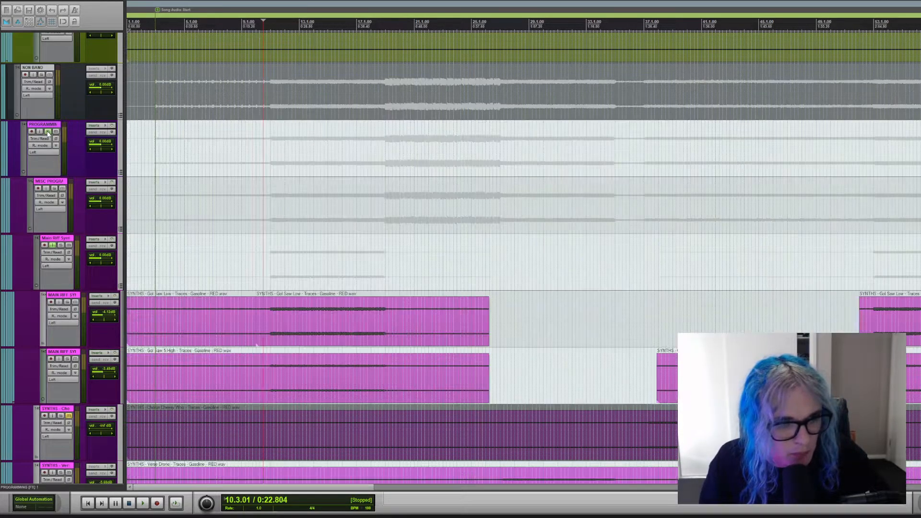
left_click(267, 250)
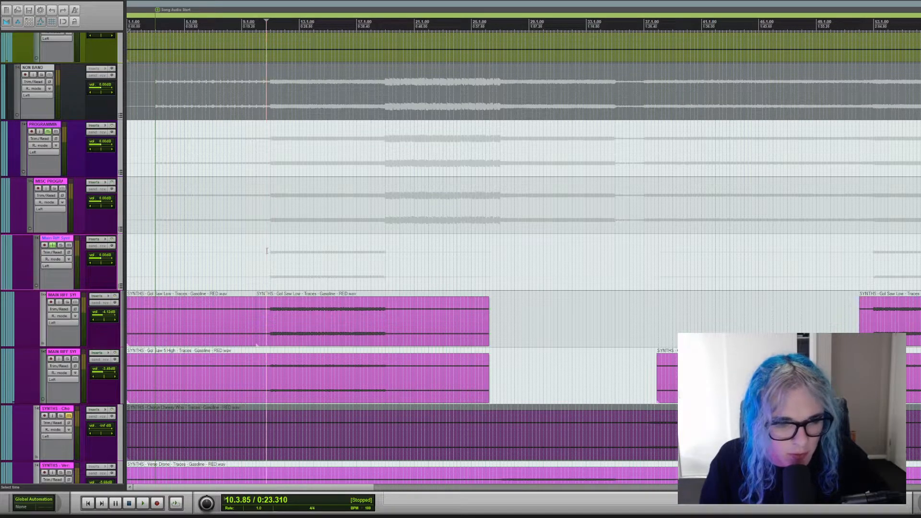
key("space")
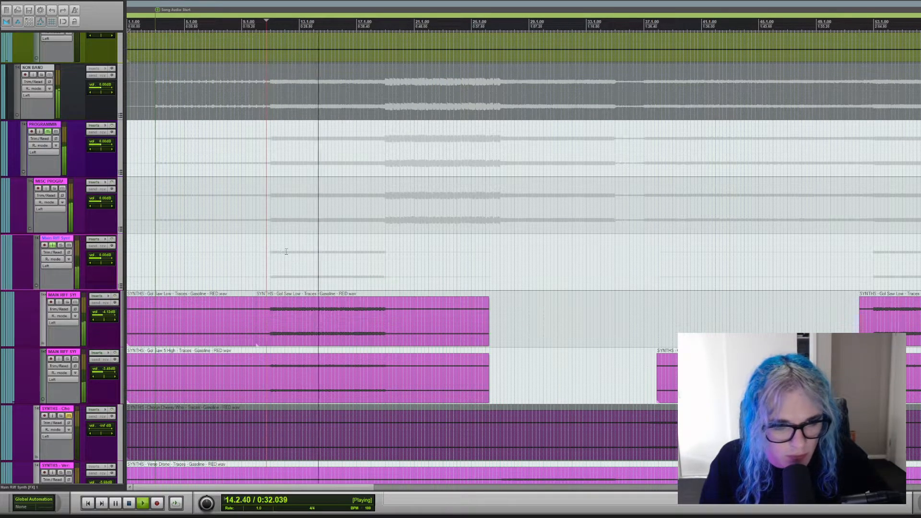
key("space")
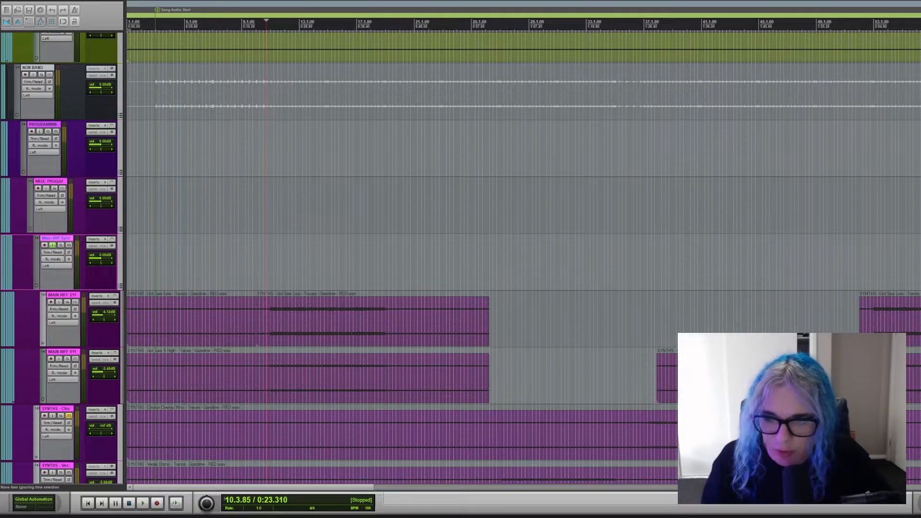
Clear the solos on the RTM GUITARS, BASS and DRUMS folders.
scroll(523, 259, "up", 15)
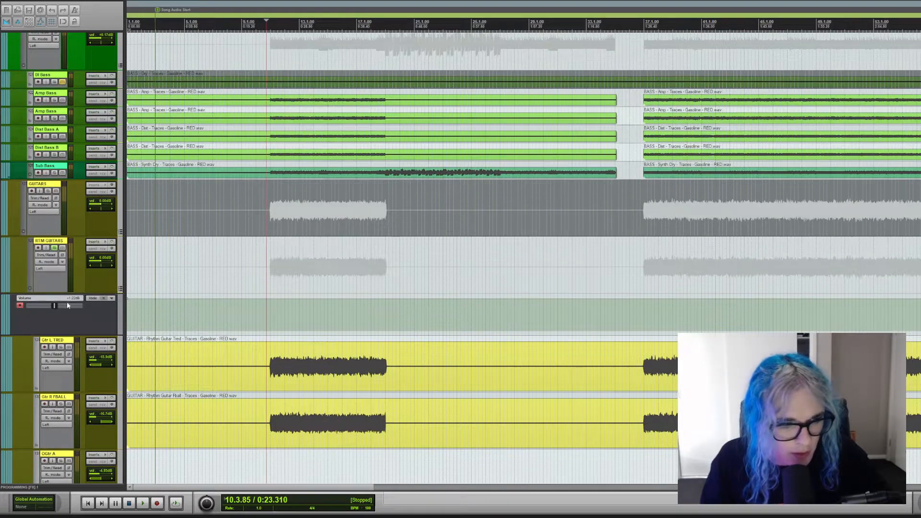
left_click(22, 266)
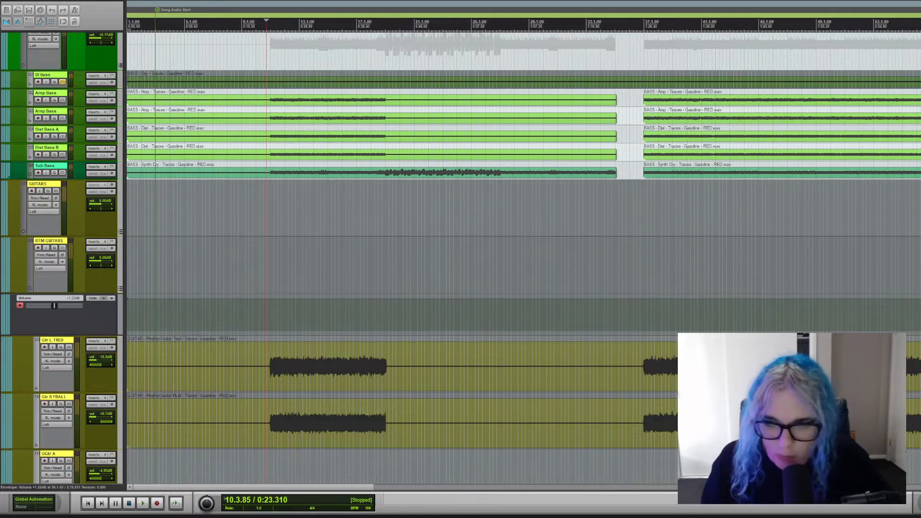
scroll(523, 260, "up", 5)
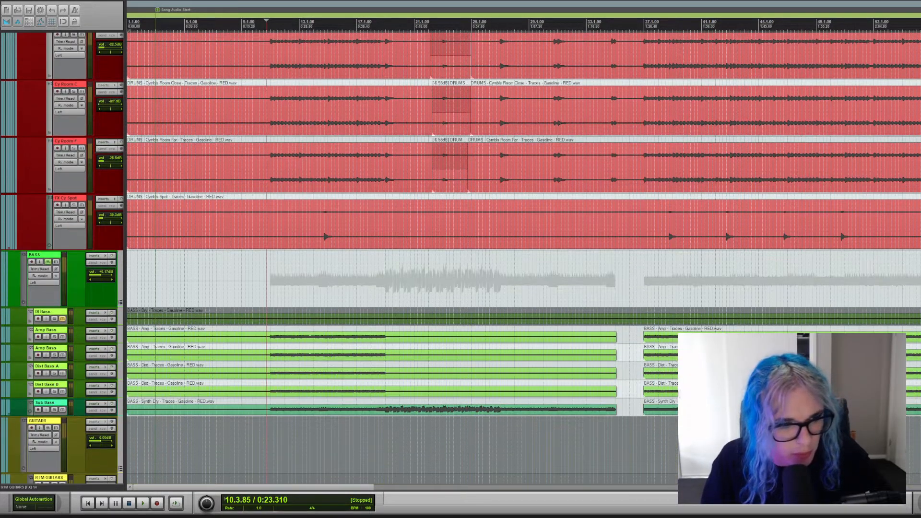
left_click(48, 262)
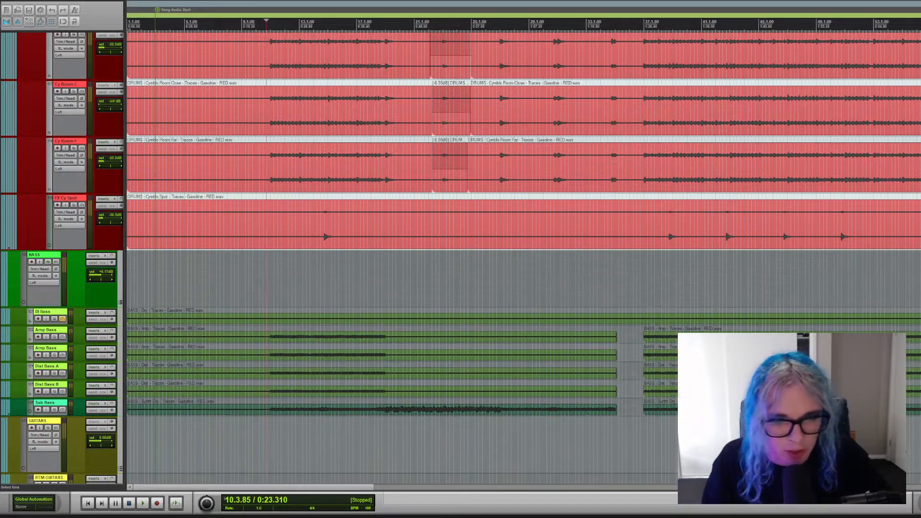
scroll(523, 259, "up", 15)
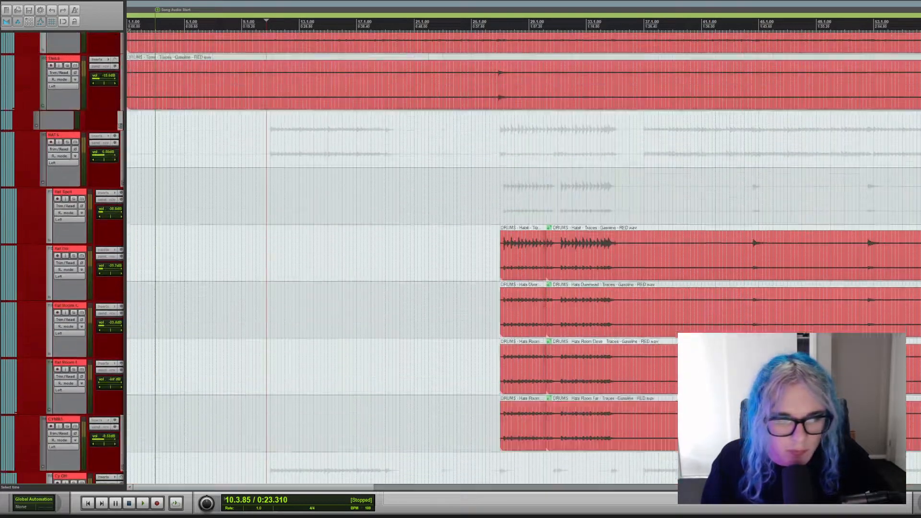
scroll(27, 238, "up", 10)
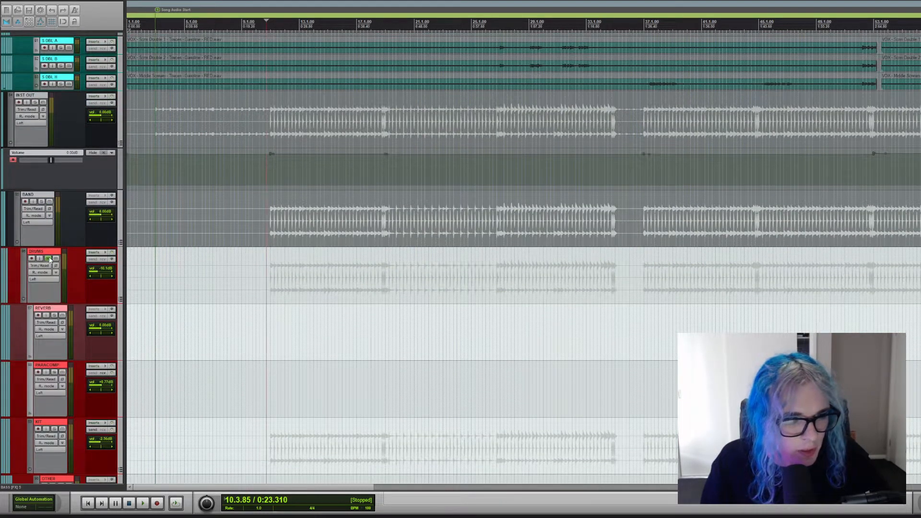
left_click(49, 259)
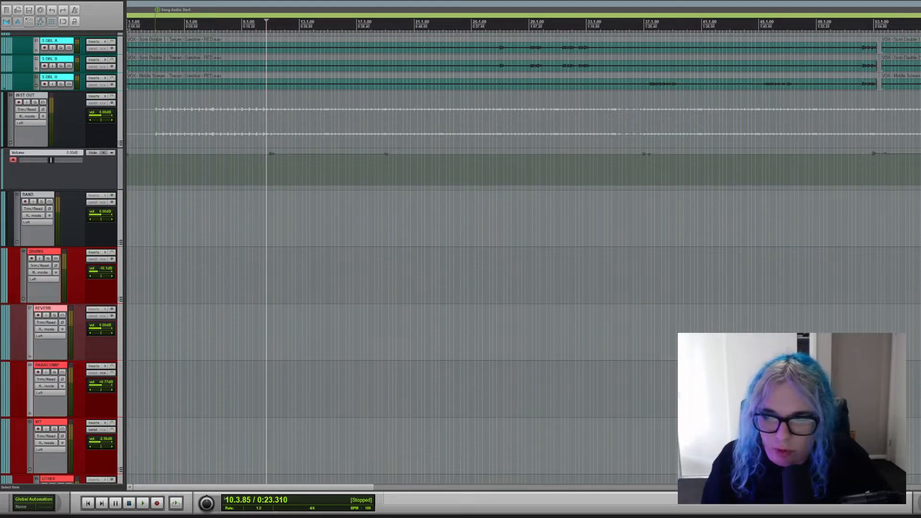
Clear the last remaining solo further down the session and find the LEAD GUITARS folder.
scroll(523, 259, "down", 15)
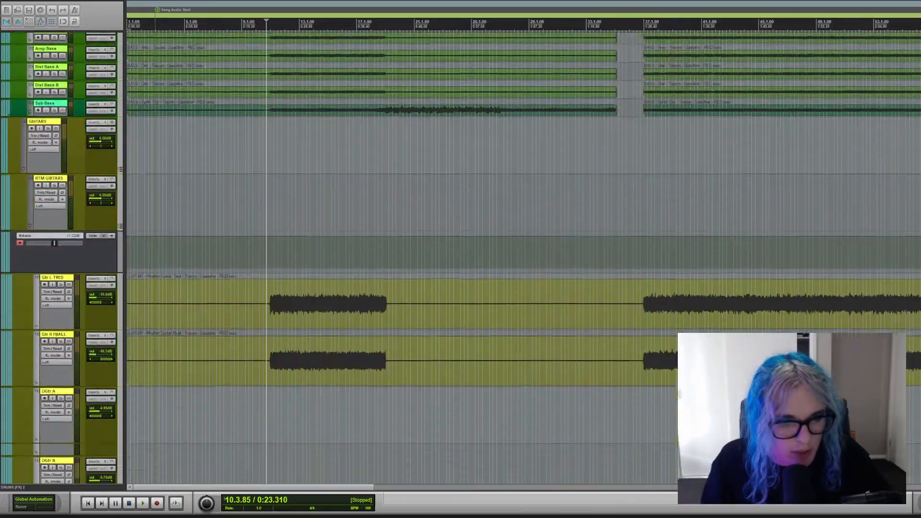
scroll(522, 259, "down", 15)
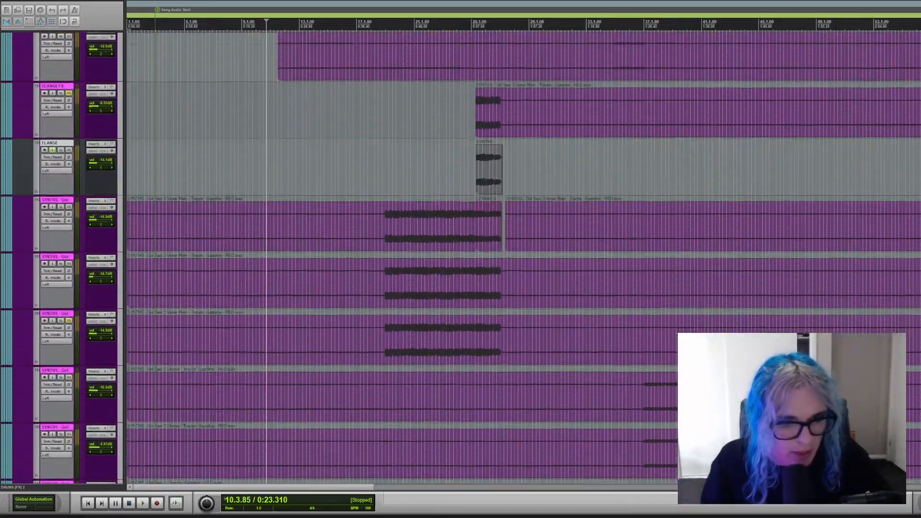
scroll(523, 259, "down", 15)
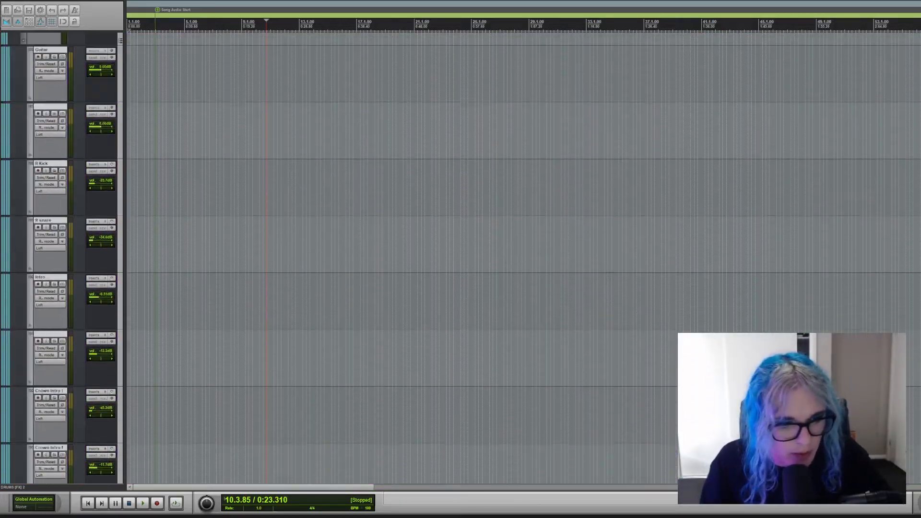
scroll(523, 259, "down", 8)
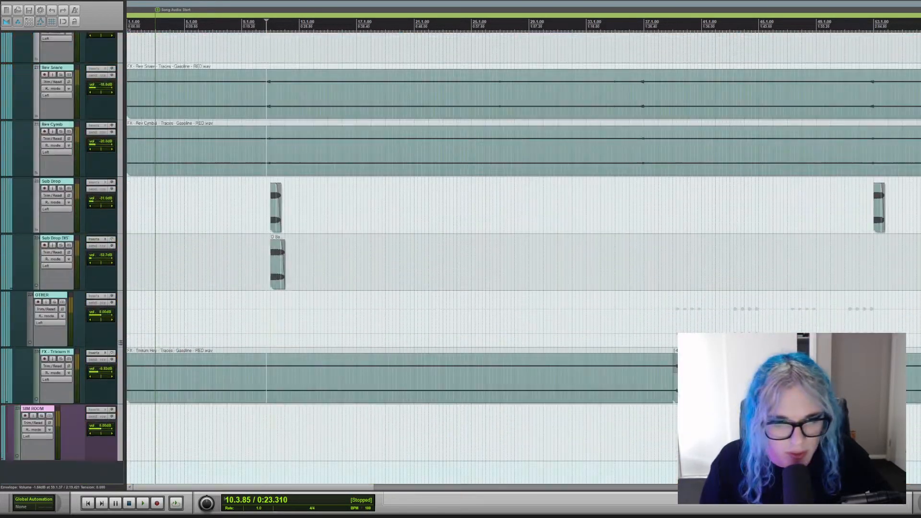
scroll(523, 259, "up", 20)
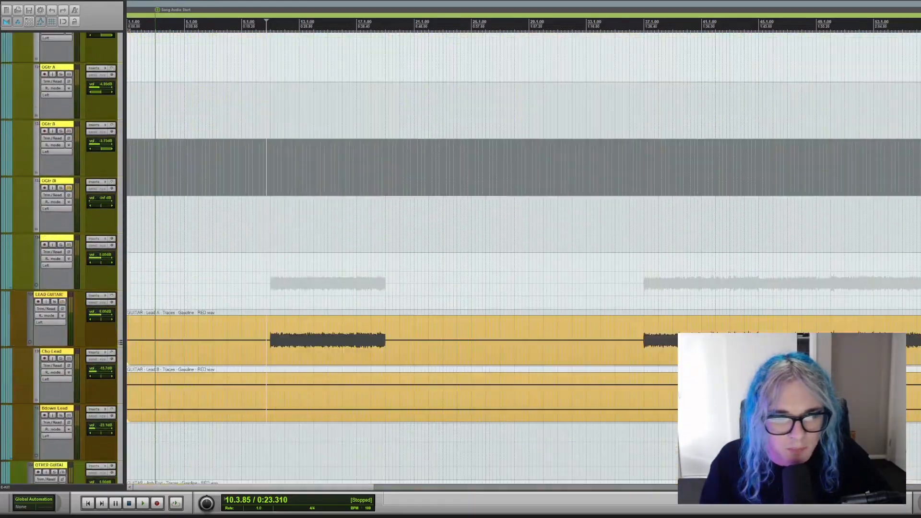
scroll(523, 259, "down", 6)
scroll(523, 259, "up", 14)
scroll(523, 259, "down", 9)
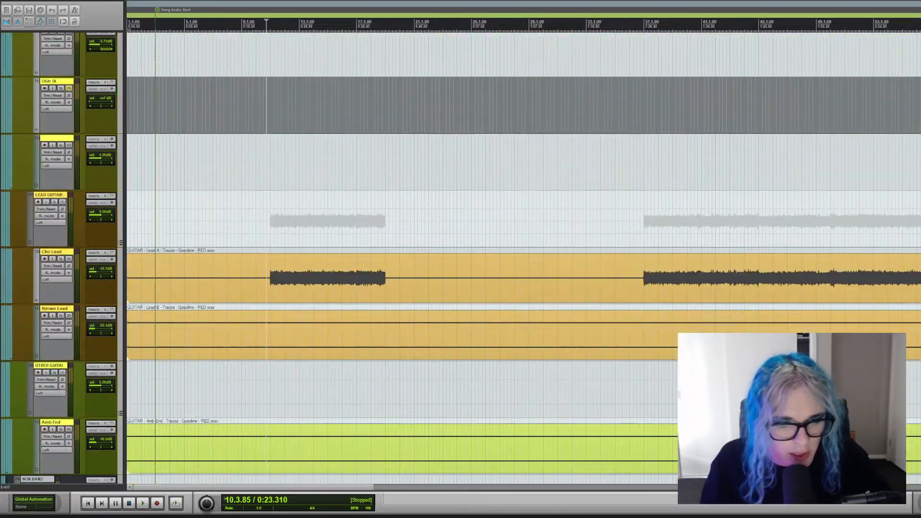
Play the full mix from bar 10.3 while looking over the tracks, stop playback, and place the edit cursor at bar 19.
left_click(267, 231)
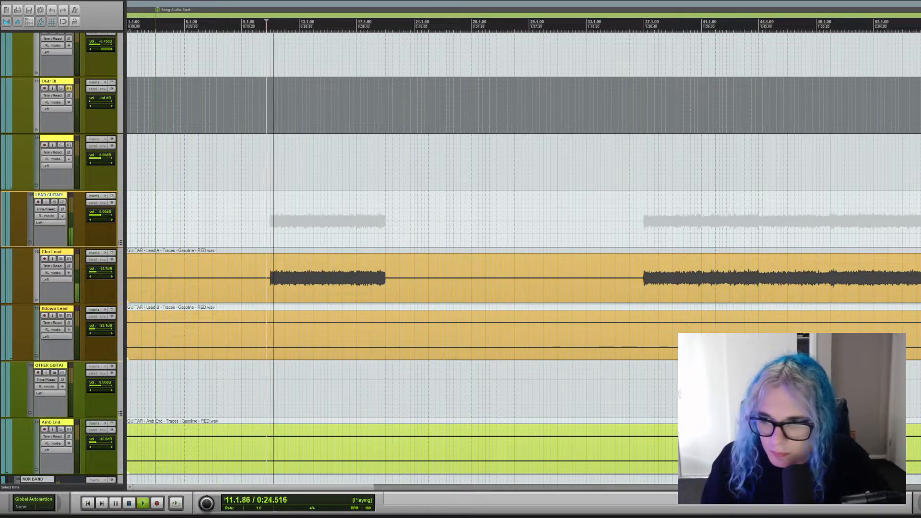
scroll(522, 259, "down", 15)
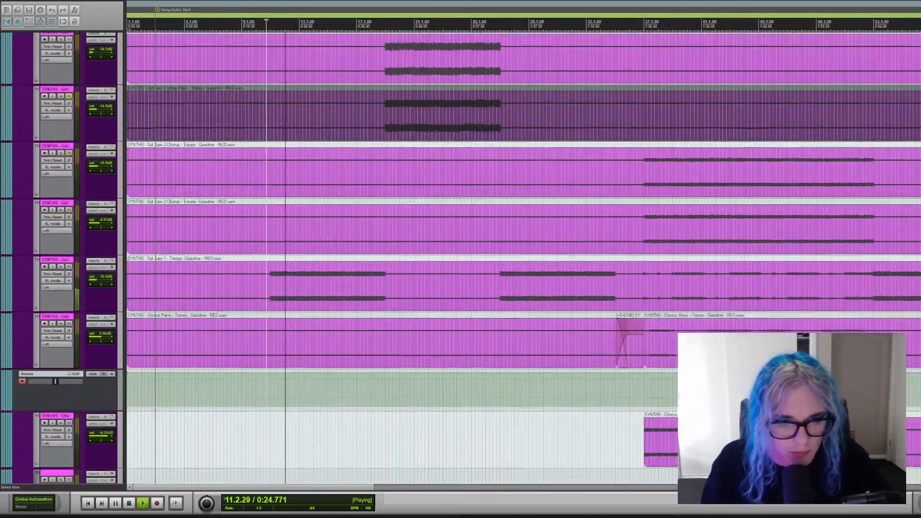
scroll(523, 259, "down", 15)
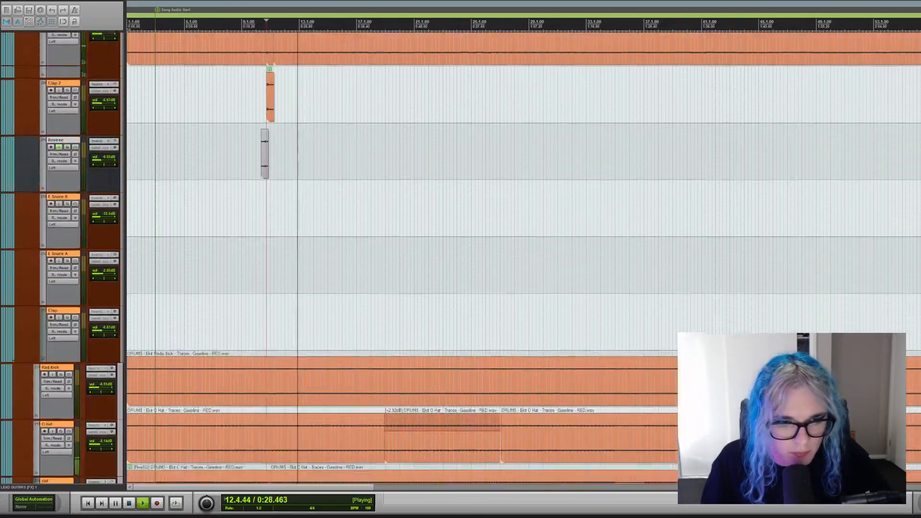
scroll(523, 259, "up", 20)
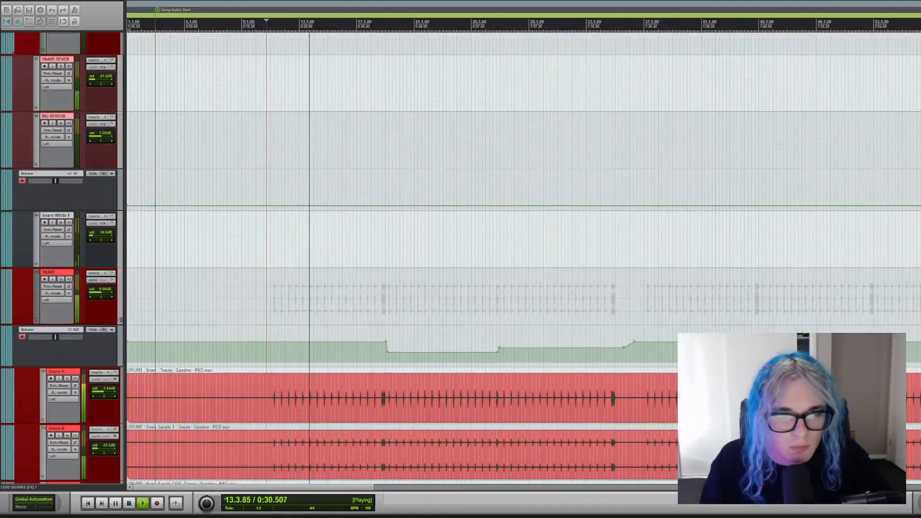
scroll(523, 259, "down", 3)
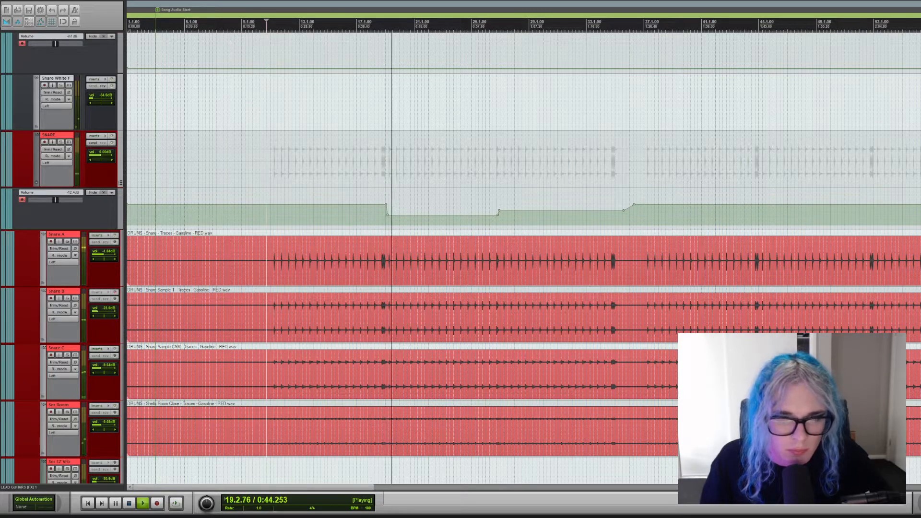
left_click(385, 160)
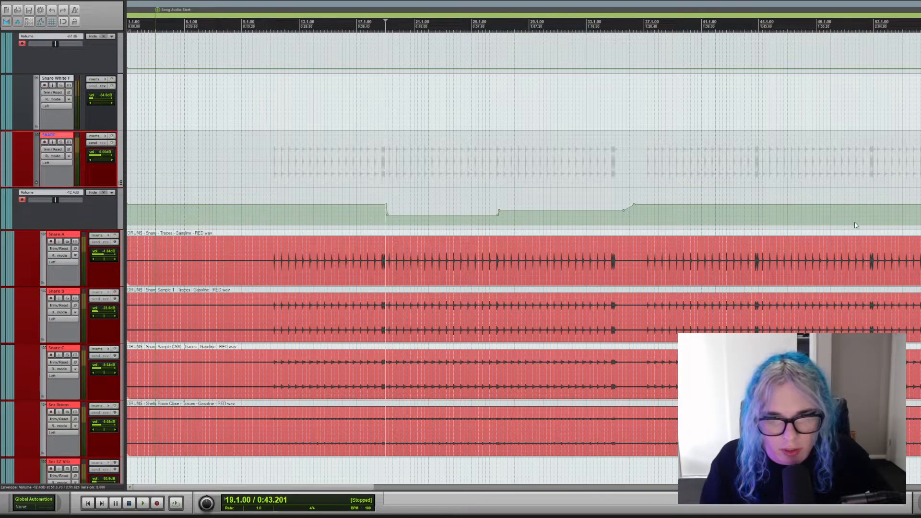
Look through the drum, bass, guitar, synth, percussion and vocal tracks to see which parts play from bar 19.
scroll(523, 259, "up", 10)
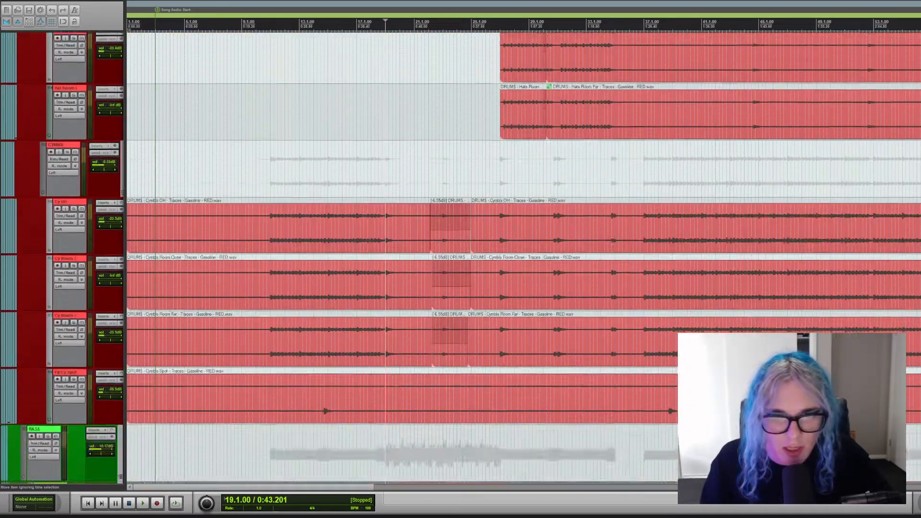
scroll(522, 259, "down", 5)
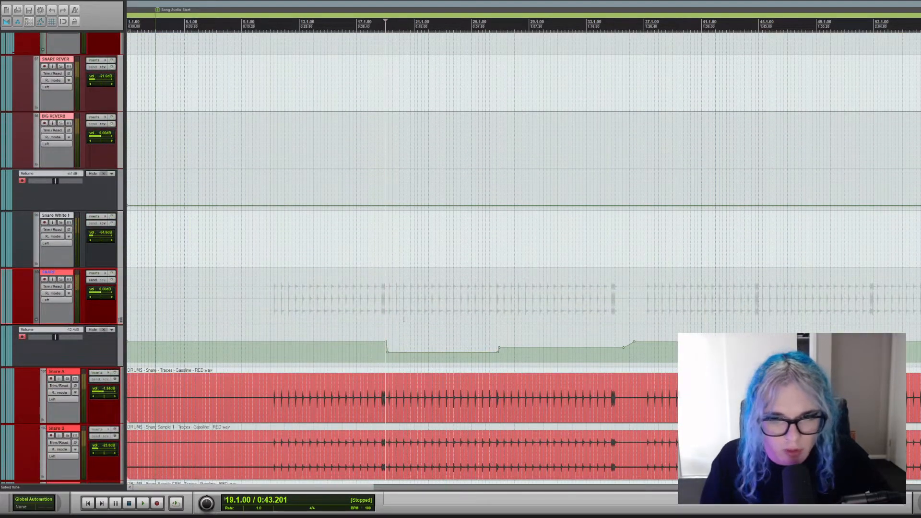
scroll(403, 319, "down", 2)
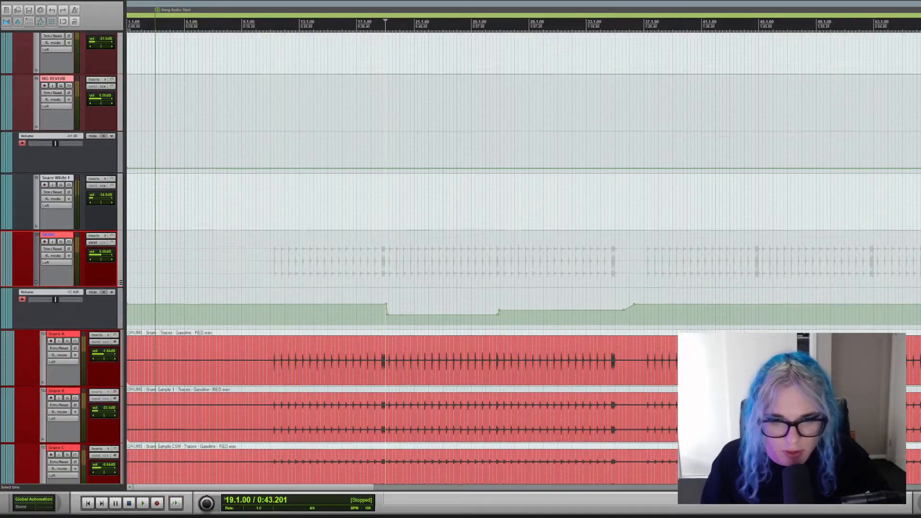
scroll(523, 259, "down", 15)
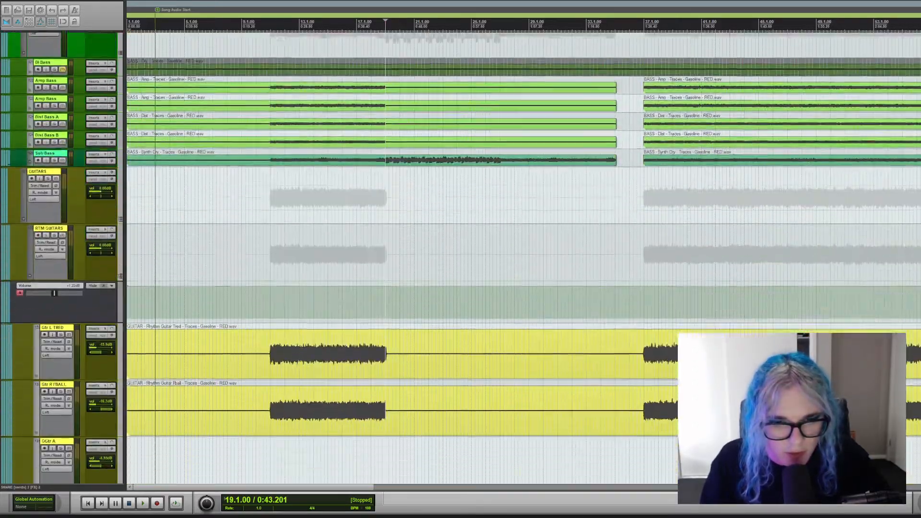
scroll(523, 259, "up", 9)
scroll(523, 259, "down", 6)
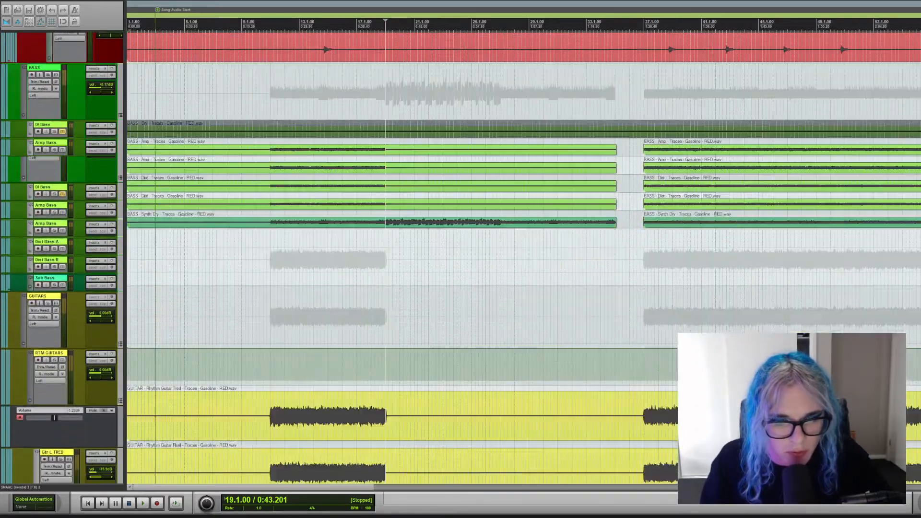
scroll(523, 259, "down", 20)
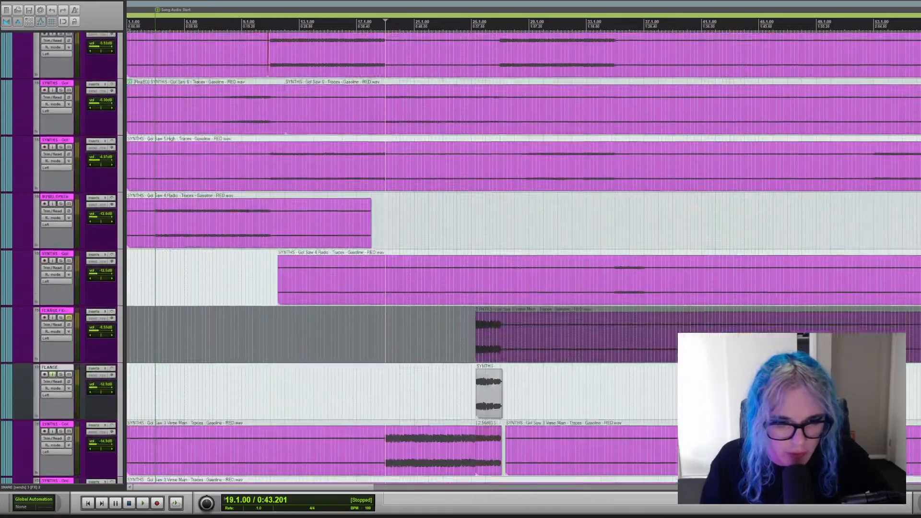
scroll(523, 259, "down", 3)
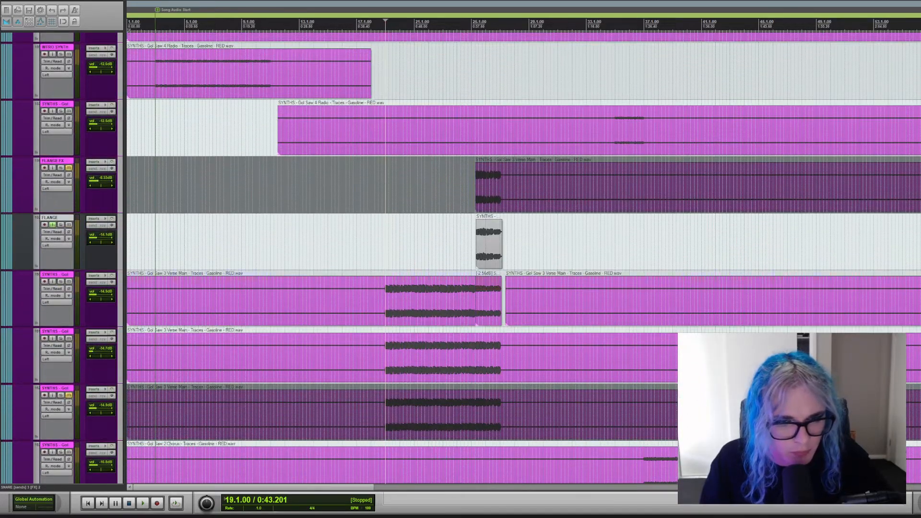
scroll(523, 259, "down", 10)
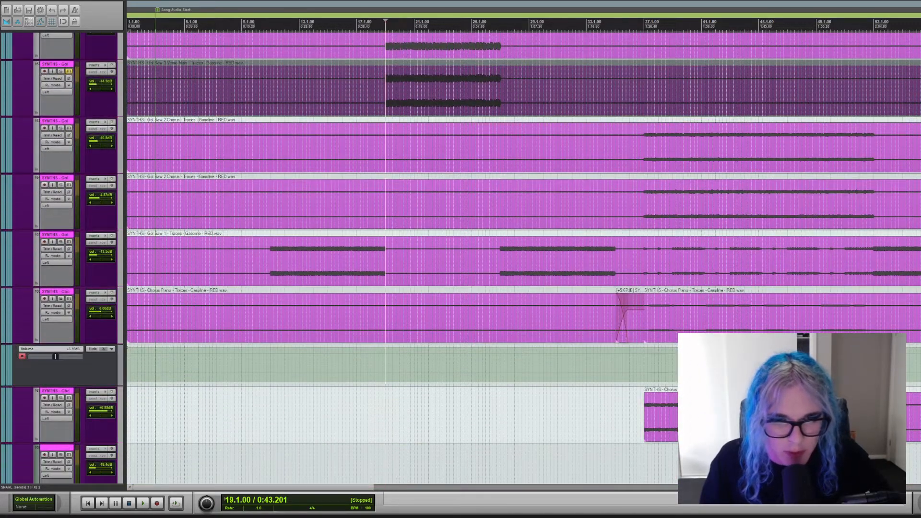
scroll(522, 259, "down", 15)
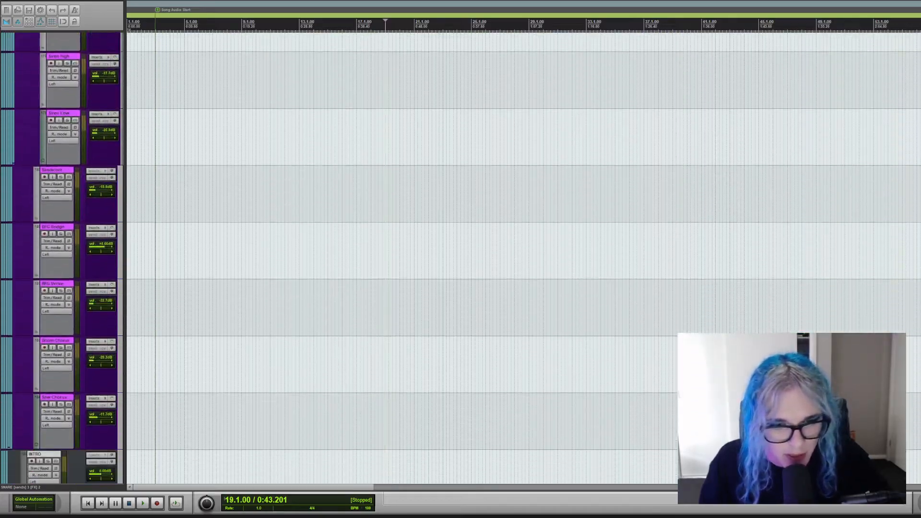
scroll(523, 259, "down", 15)
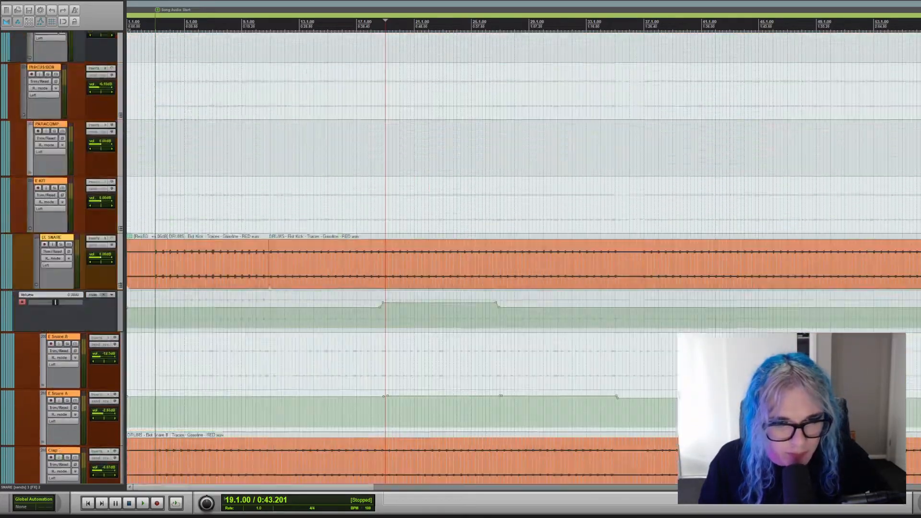
scroll(522, 259, "down", 20)
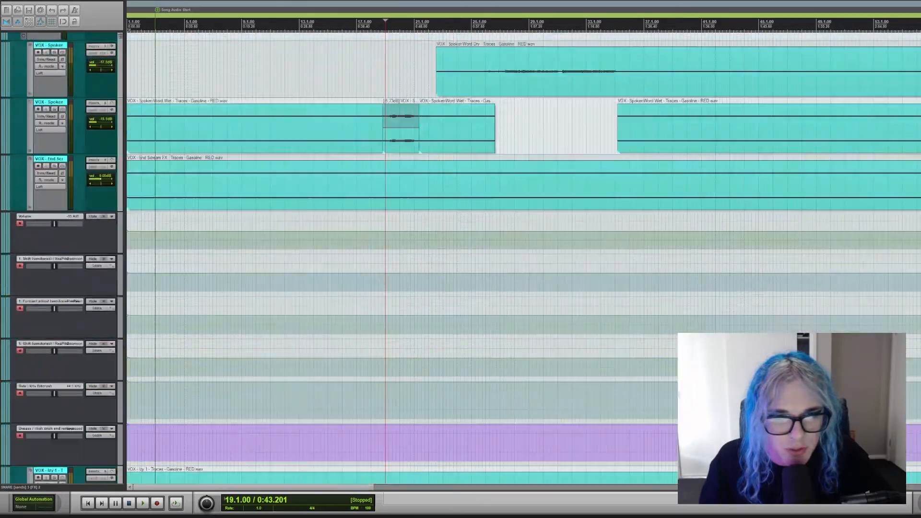
scroll(523, 259, "up", 15)
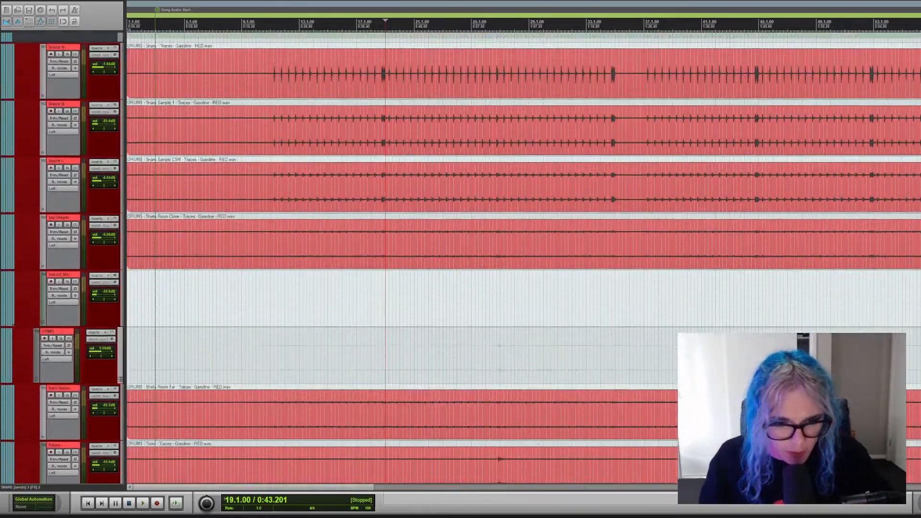
scroll(523, 259, "down", 15)
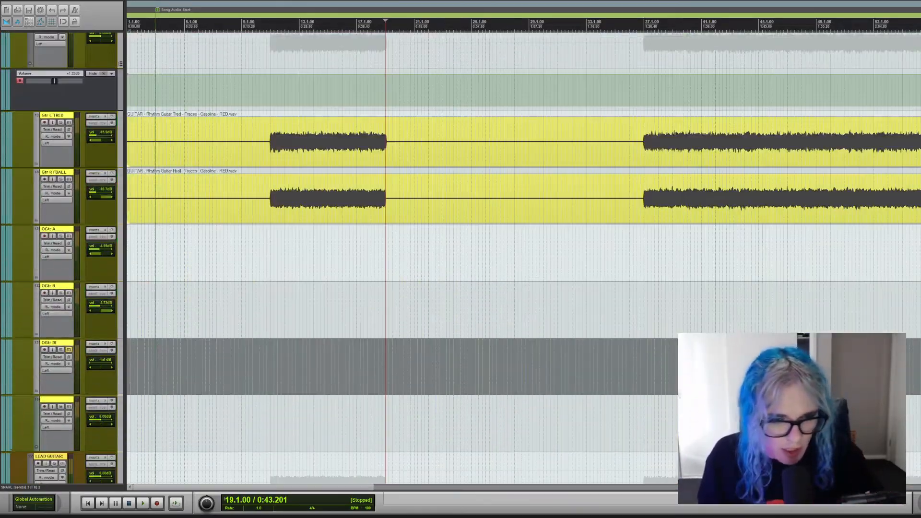
scroll(523, 259, "down", 10)
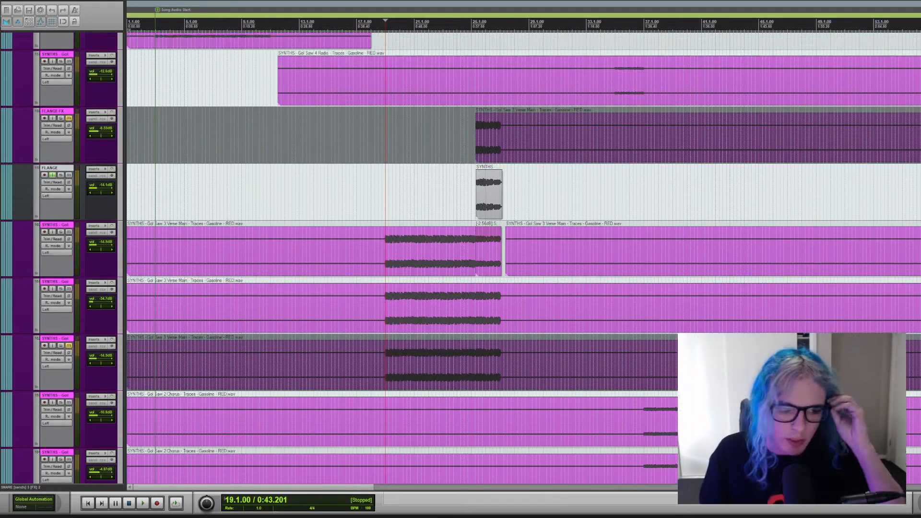
Solo the upper unmuted Gol Saw 3 Verse Main synth track, audition it from bar 19, and switch the solo to the track directly below.
left_click(61, 232)
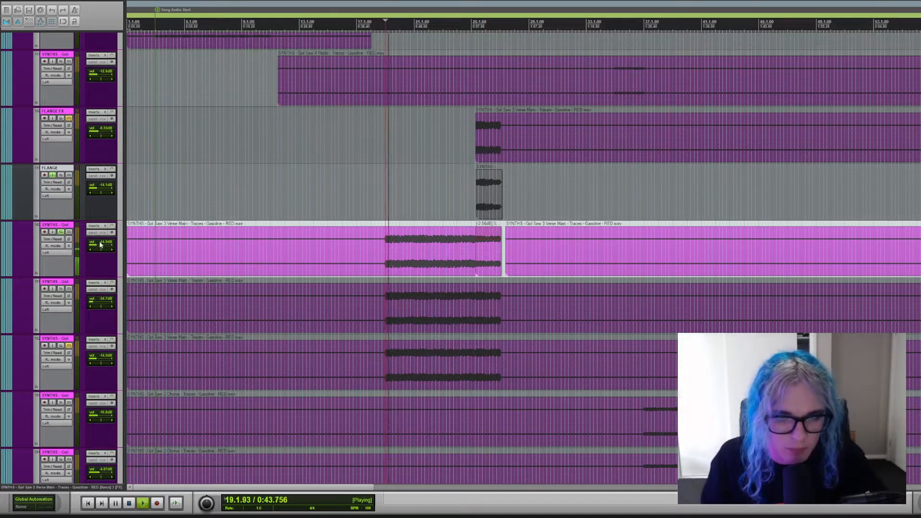
key("space")
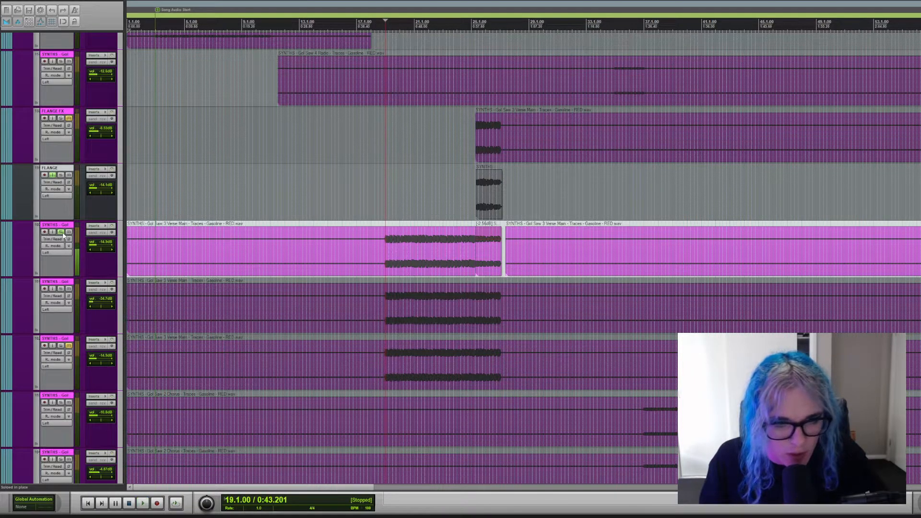
left_click(58, 290)
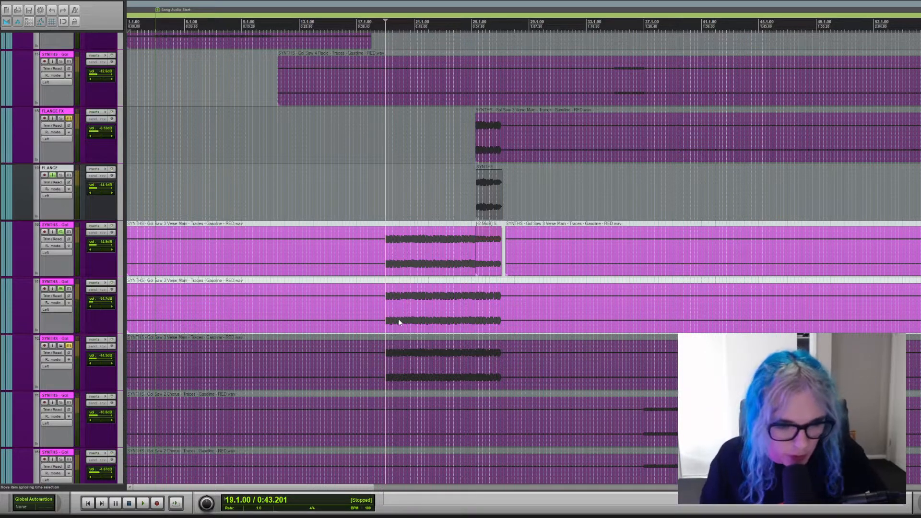
left_click(60, 232)
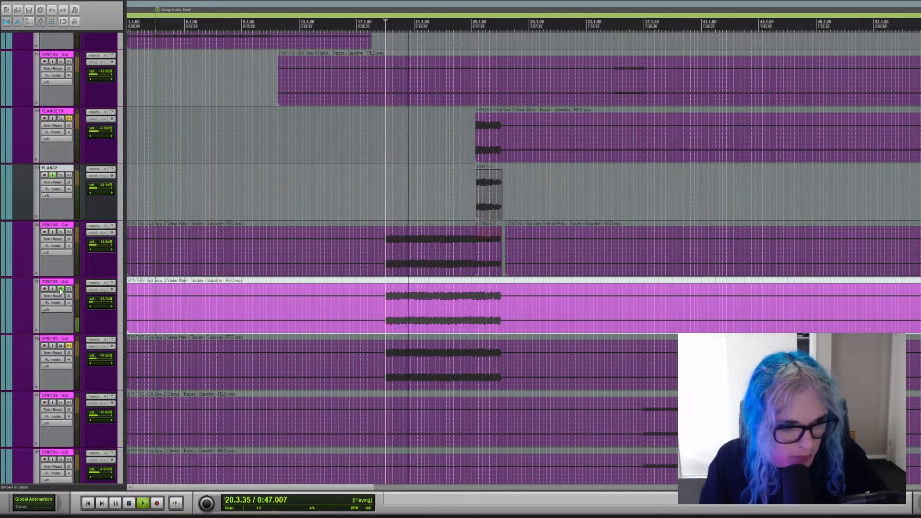
Toggle the upper Verse Main synth's solo during playback to compare both layers, and clear the solo on the lower one.
left_click(61, 232)
left_click(61, 233)
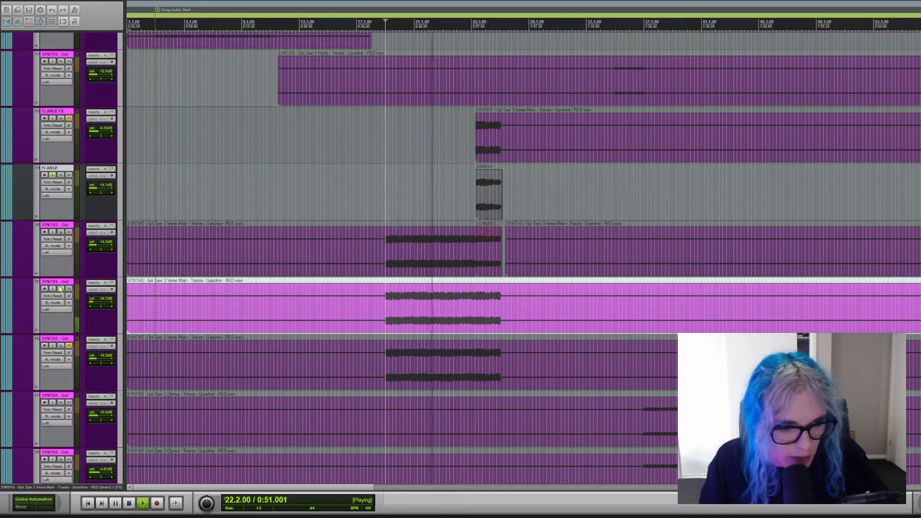
left_click(61, 289)
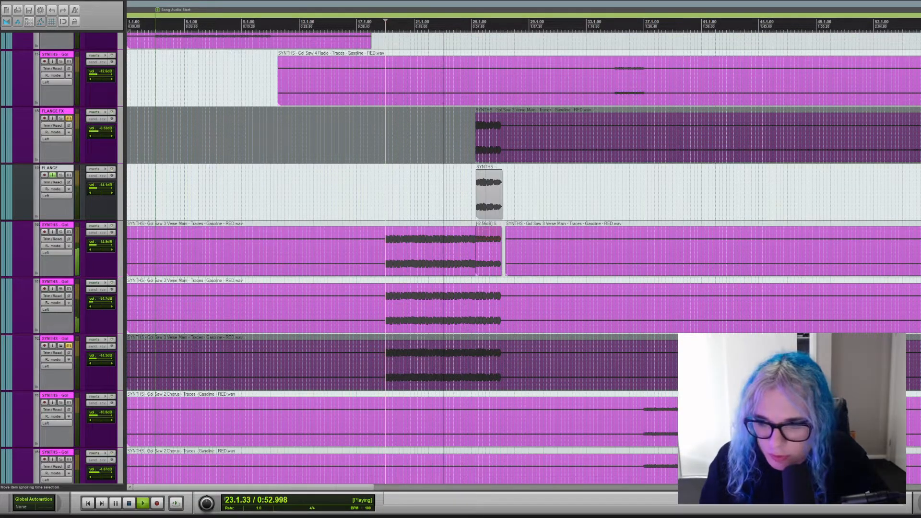
Solo the FLANGE track while its short clip at the end of the verse plays, clear its solo, and stop playback.
scroll(48, 274, "up", 3)
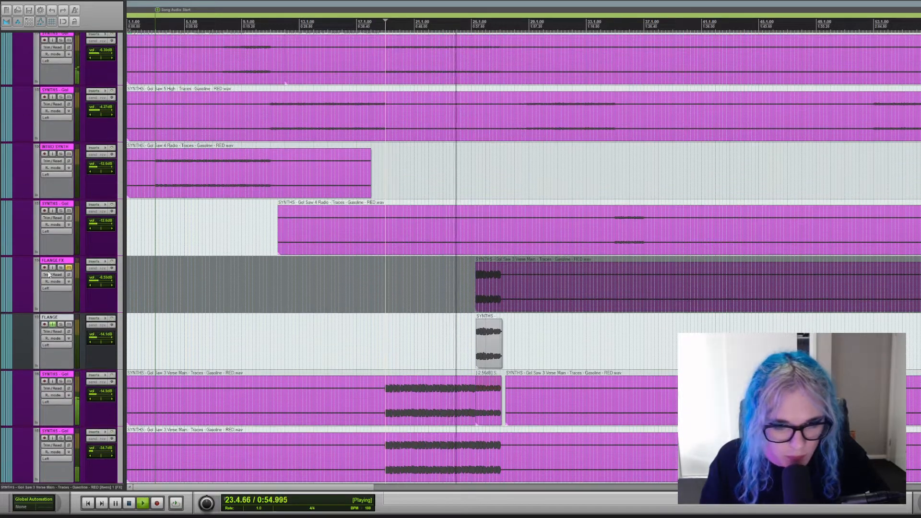
left_click(62, 325)
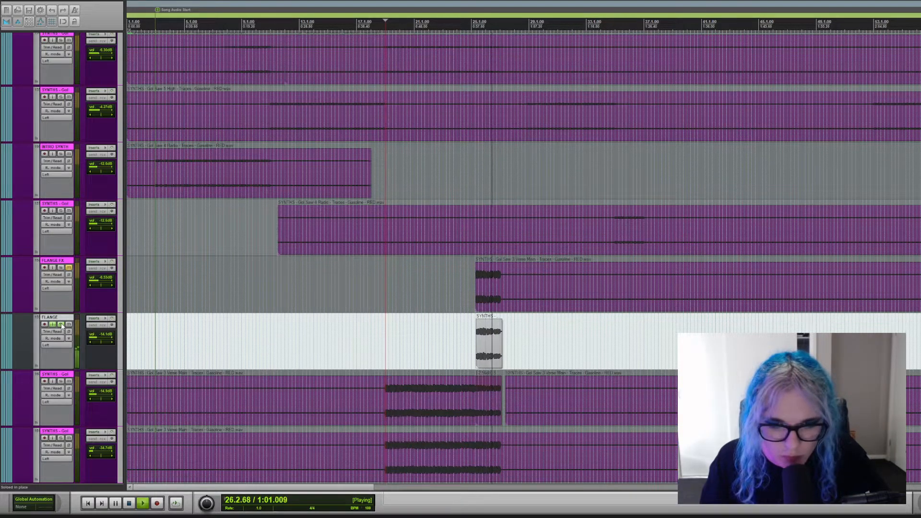
left_click(62, 325)
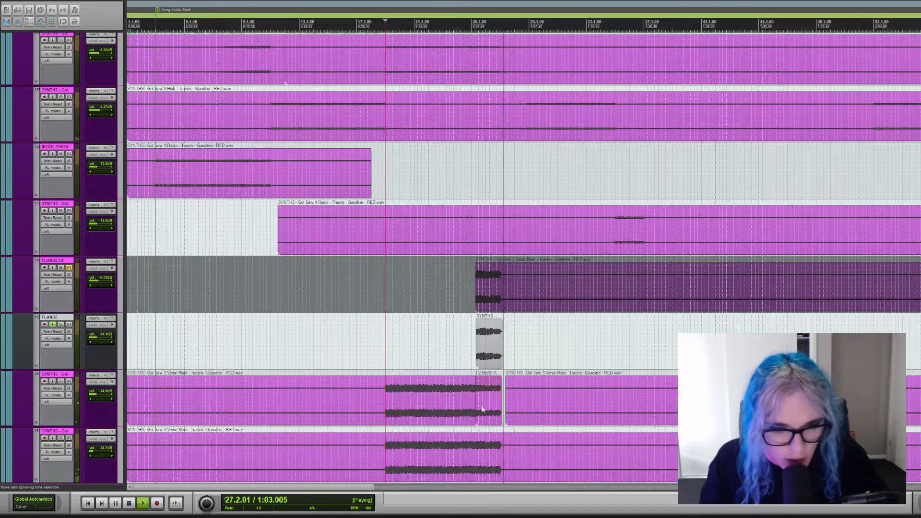
key("space")
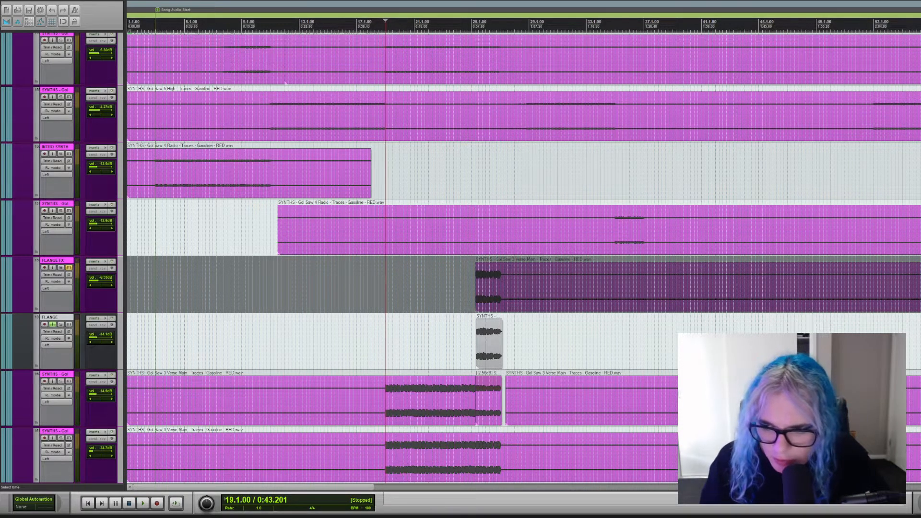
Look over the main synth, cymbal and vocal tracks, and find the BASS folder with its amp, distortion and sub tracks.
scroll(523, 259, "up", 15)
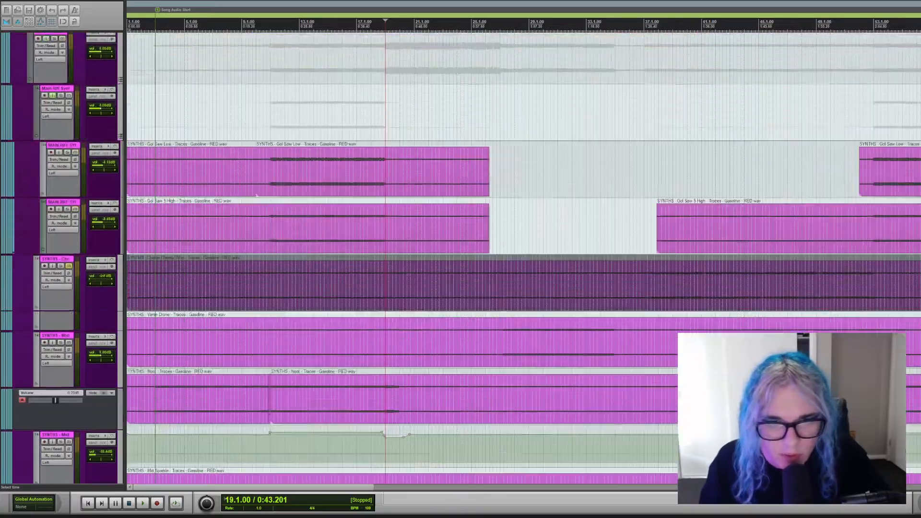
scroll(523, 259, "up", 20)
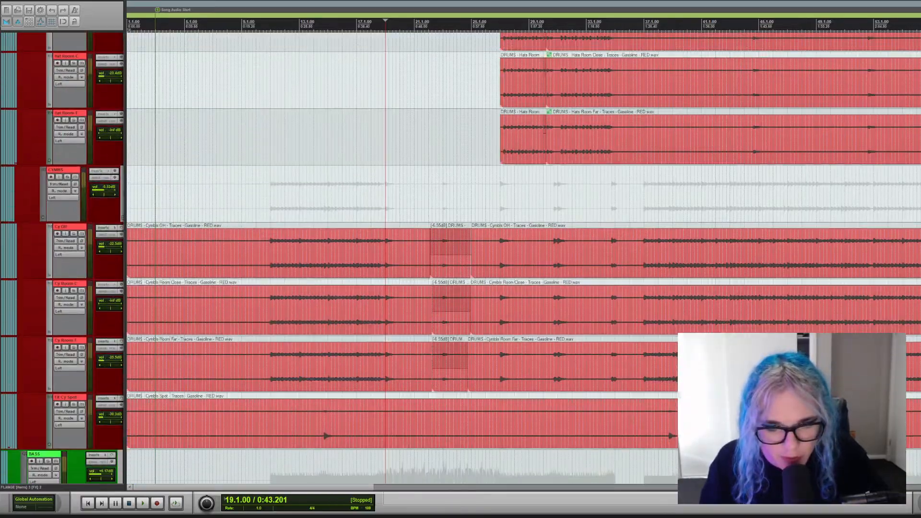
scroll(523, 259, "down", 20)
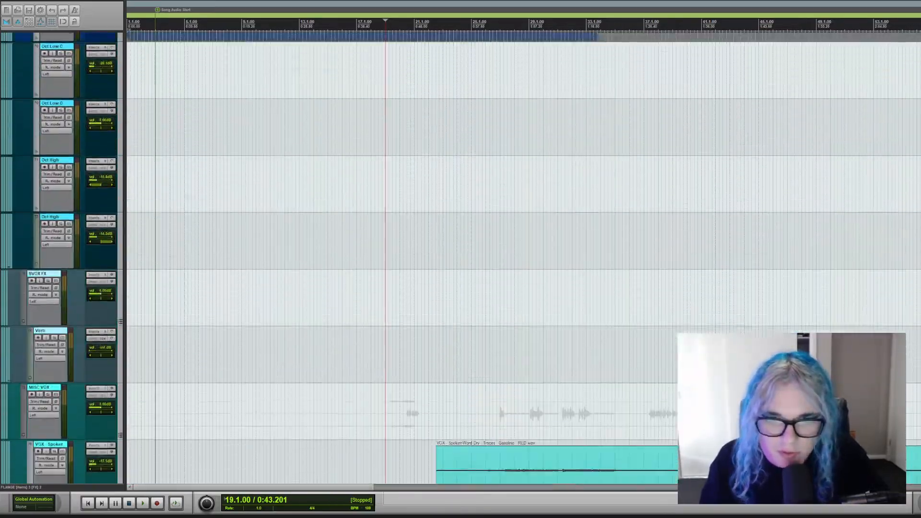
scroll(523, 259, "up", 20)
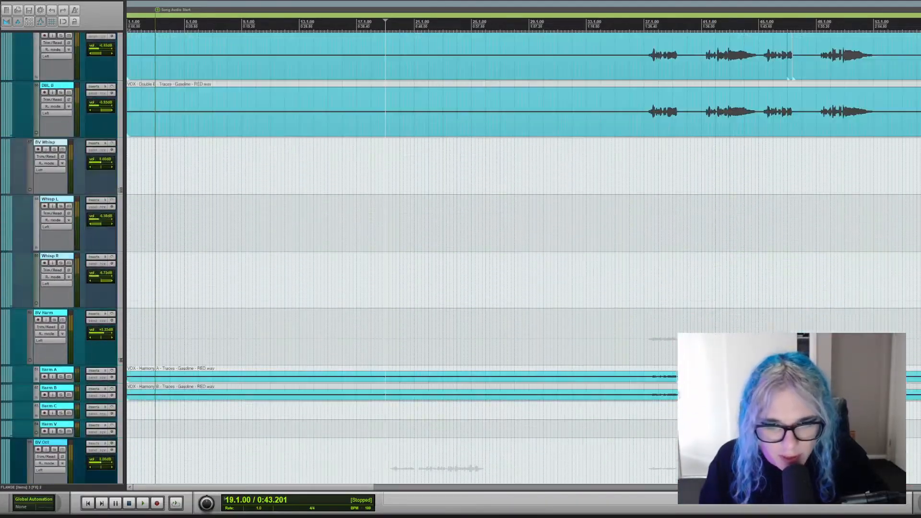
scroll(523, 259, "down", 15)
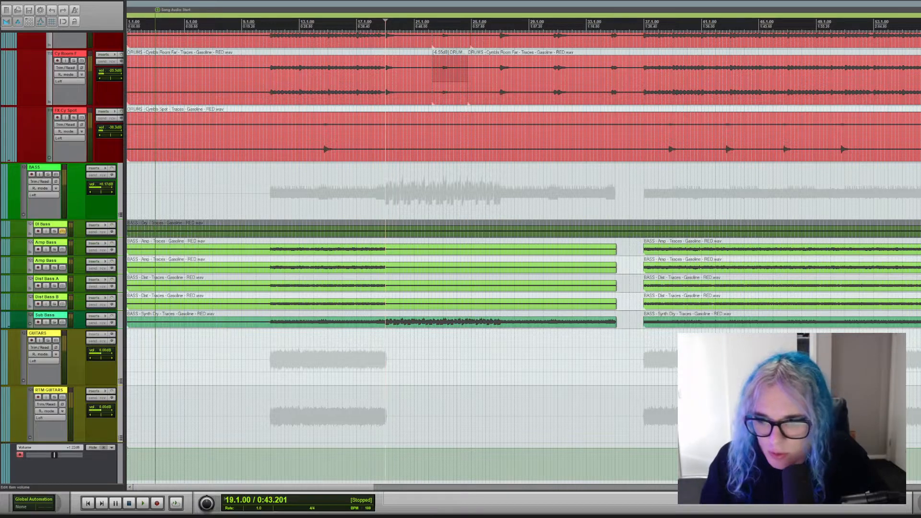
Set the playback position to bar 36 before the chorus, find the Chorus Piano synth track, and briefly toggle its solo.
scroll(642, 259, "down", 2)
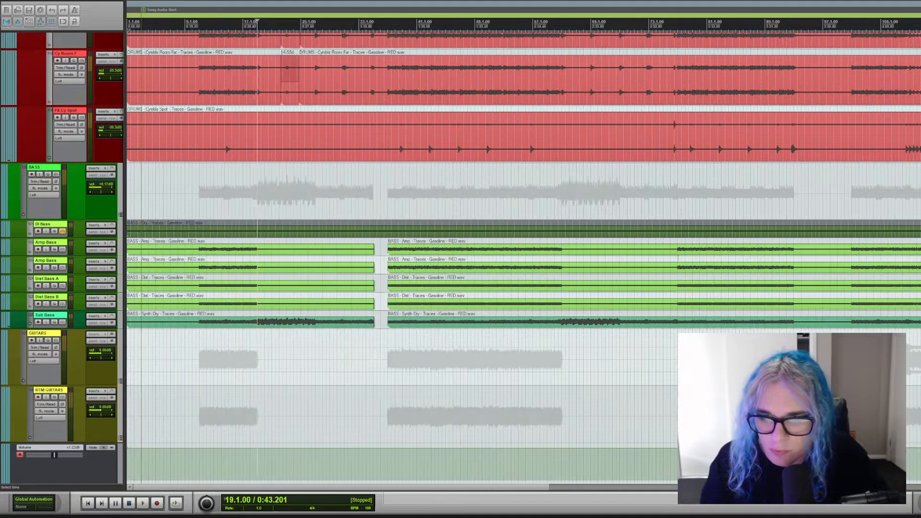
left_click(492, 191)
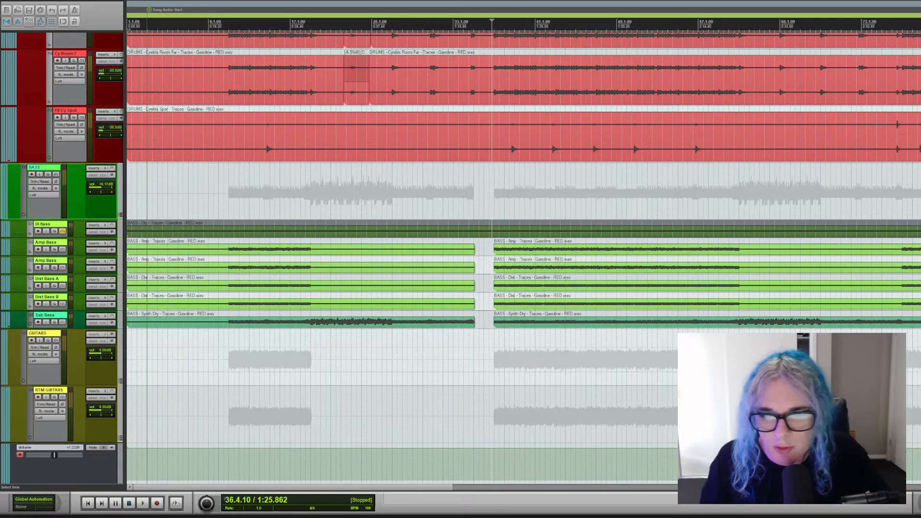
scroll(523, 259, "up", 5)
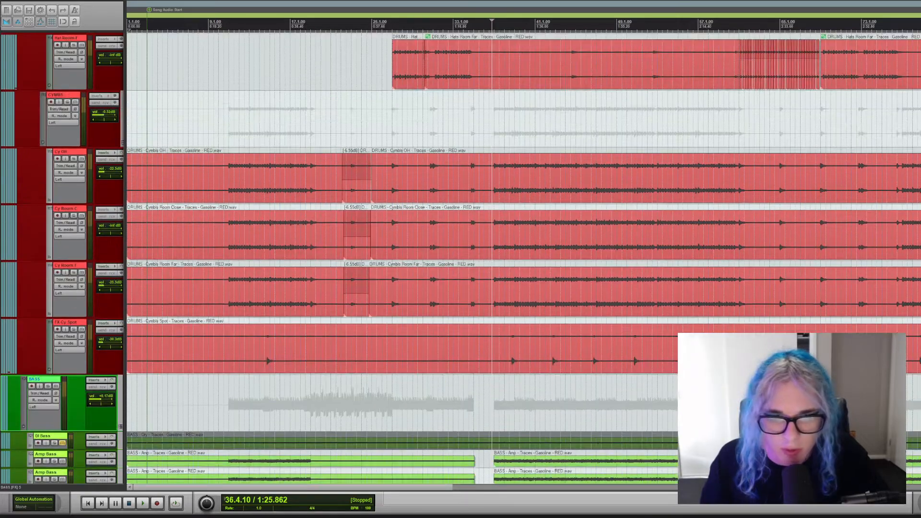
scroll(523, 259, "up", 6)
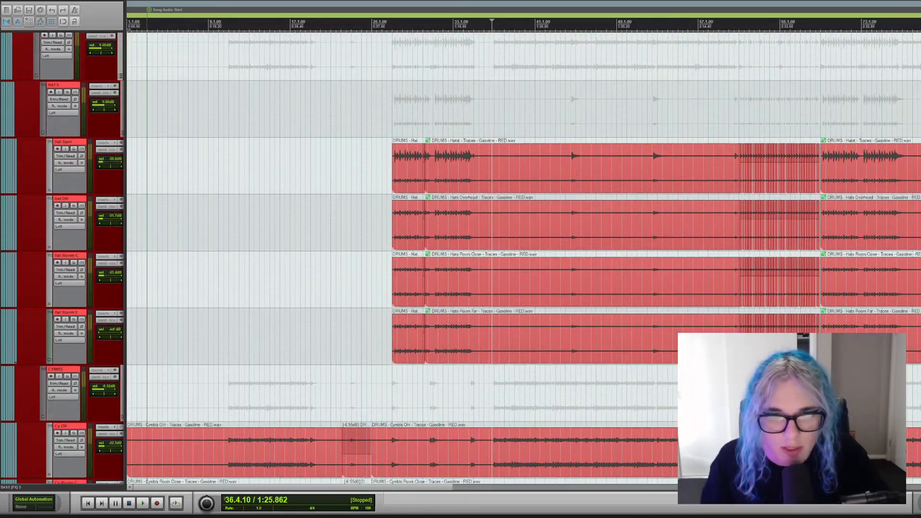
scroll(523, 259, "up", 6)
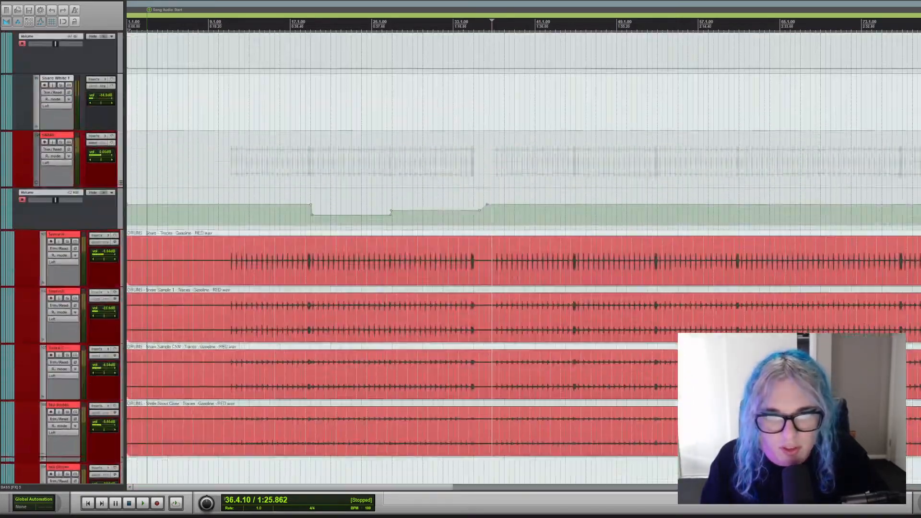
scroll(523, 260, "down", 20)
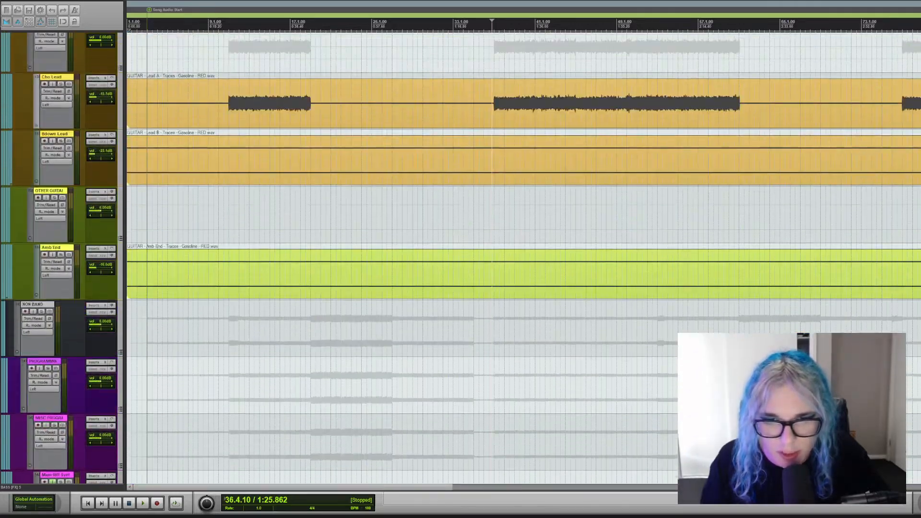
scroll(523, 259, "down", 15)
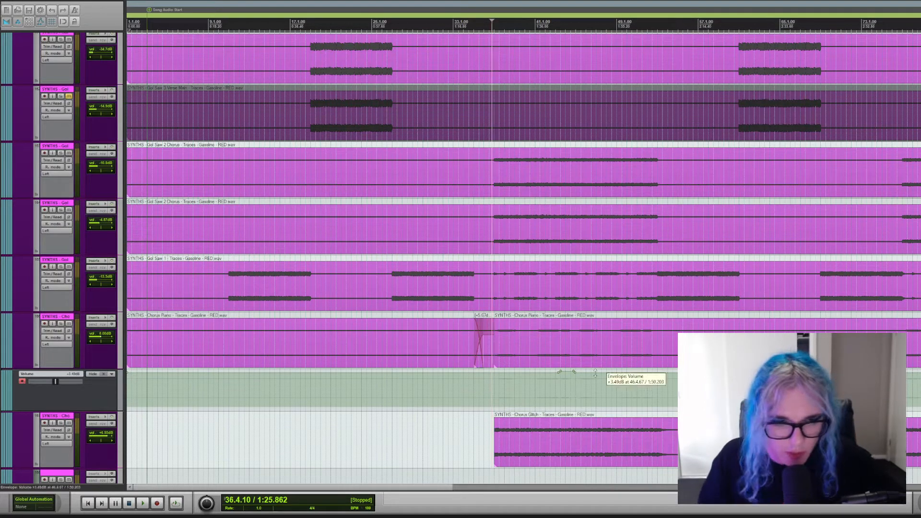
left_click(61, 324)
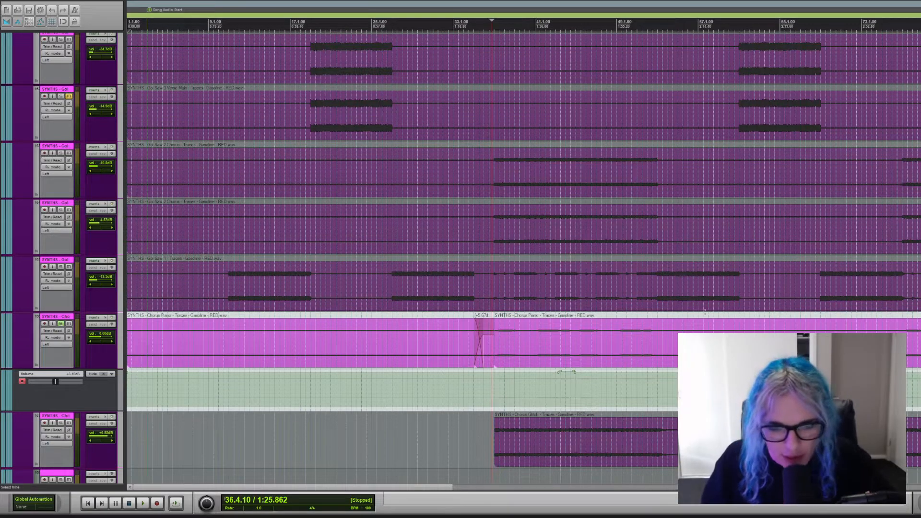
left_click(61, 324)
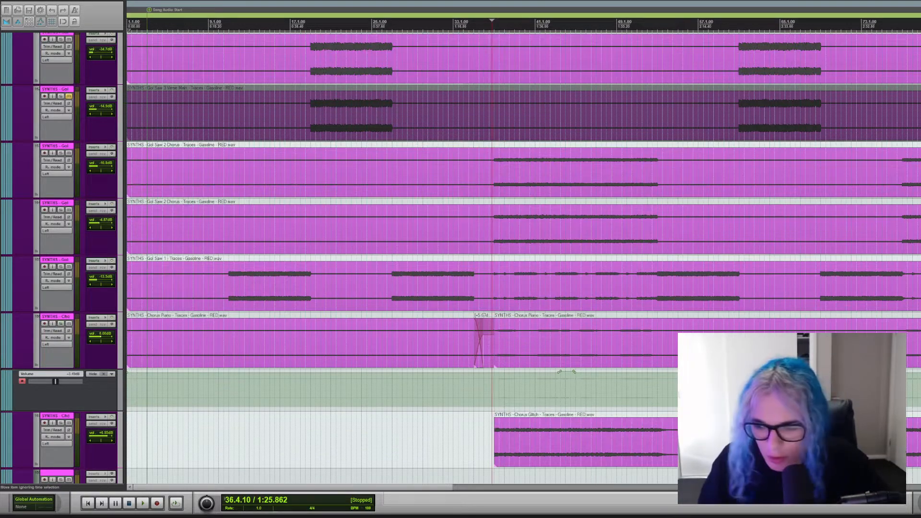
Mute the VOX OUT track and play the chorus from bar 36 without vocals while looking over the tracks below.
scroll(523, 259, "down", 15)
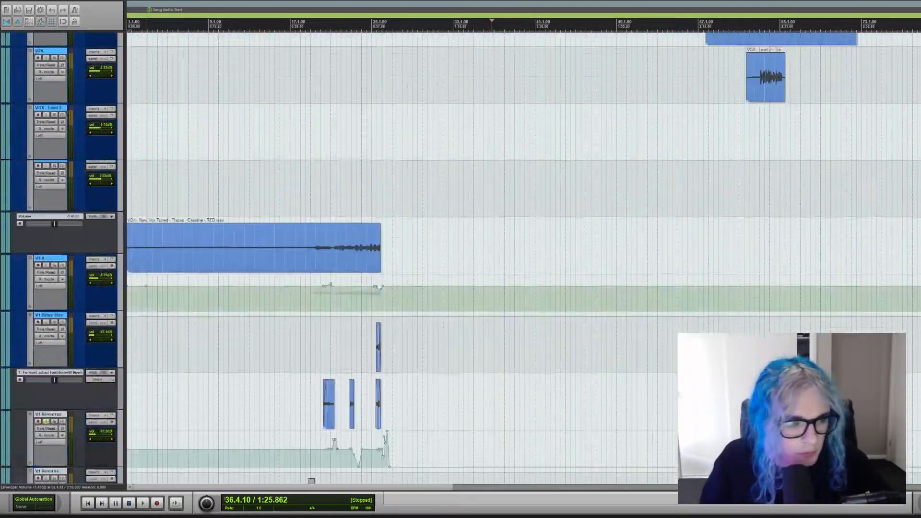
scroll(489, 259, "up", 10)
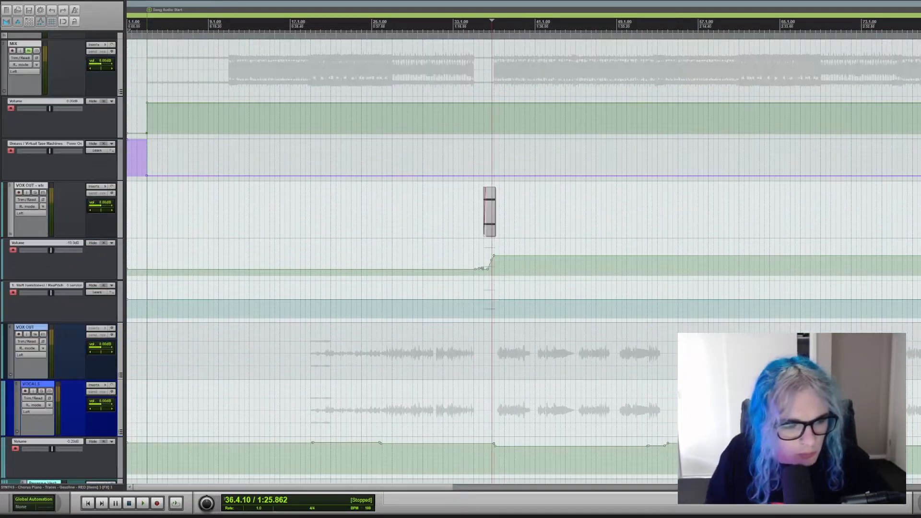
scroll(23, 242, "down", 1)
left_click(43, 297)
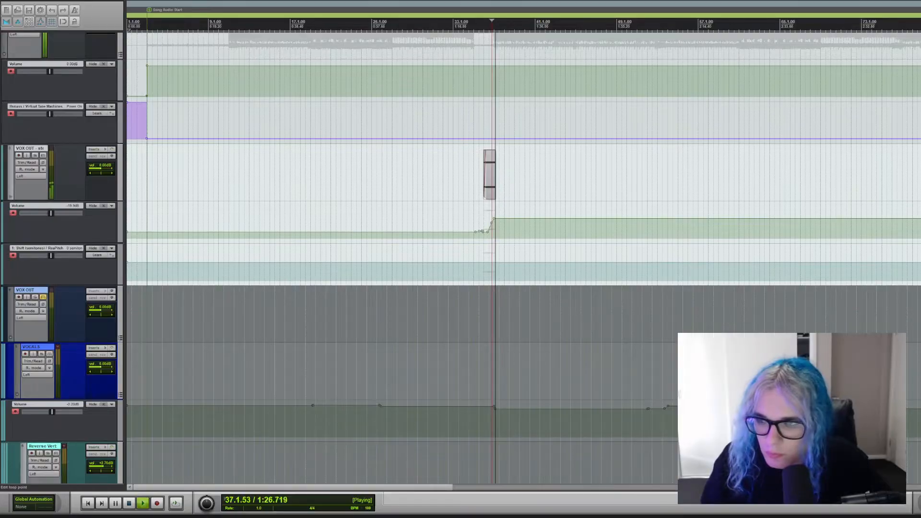
scroll(489, 259, "down", 15)
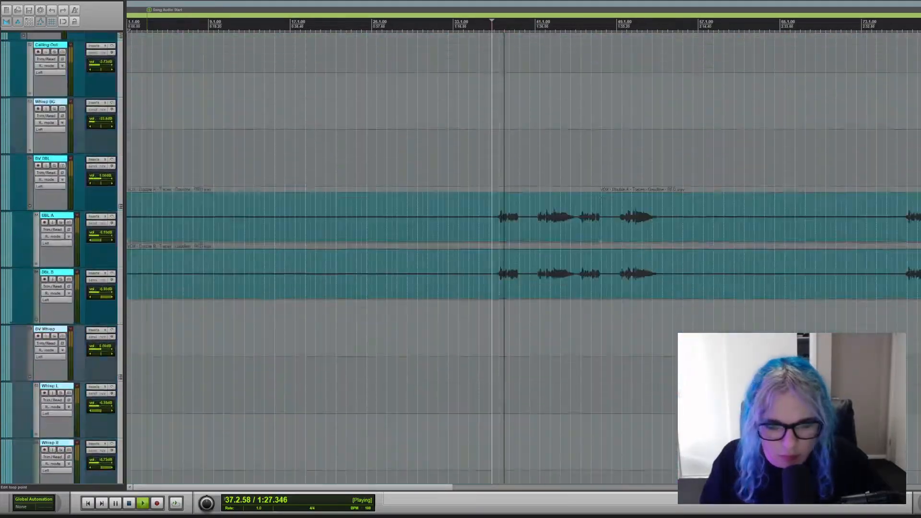
scroll(523, 259, "down", 15)
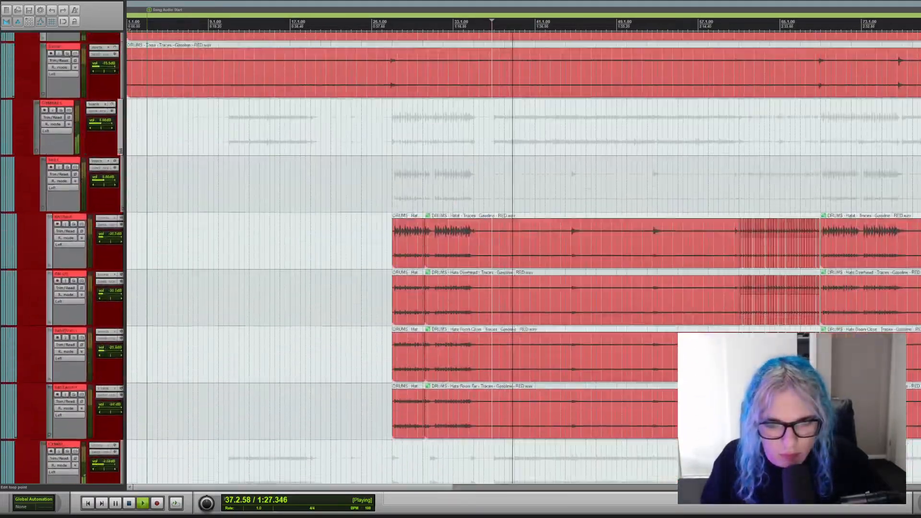
scroll(523, 259, "down", 5)
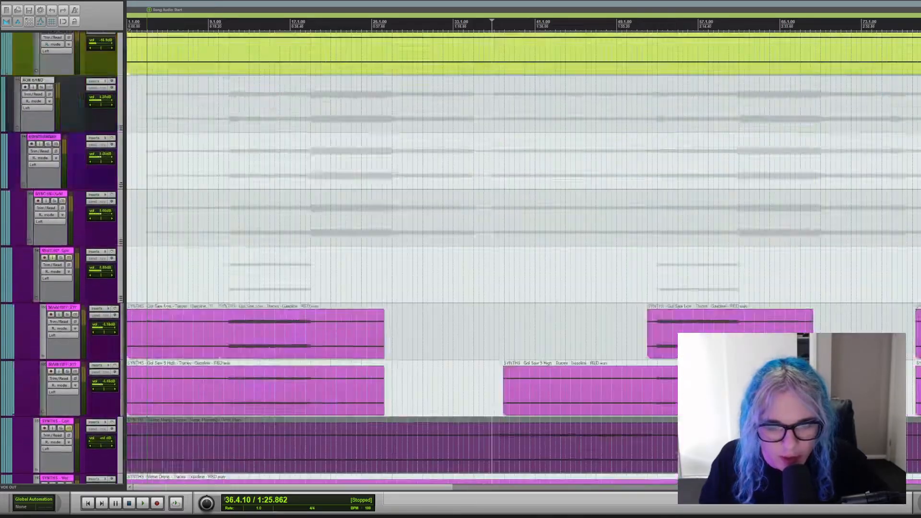
Solo both Gol Saw 2 Chorus synth tracks, audition them in the chorus from bar 36, and clear both solos.
scroll(523, 259, "down", 1)
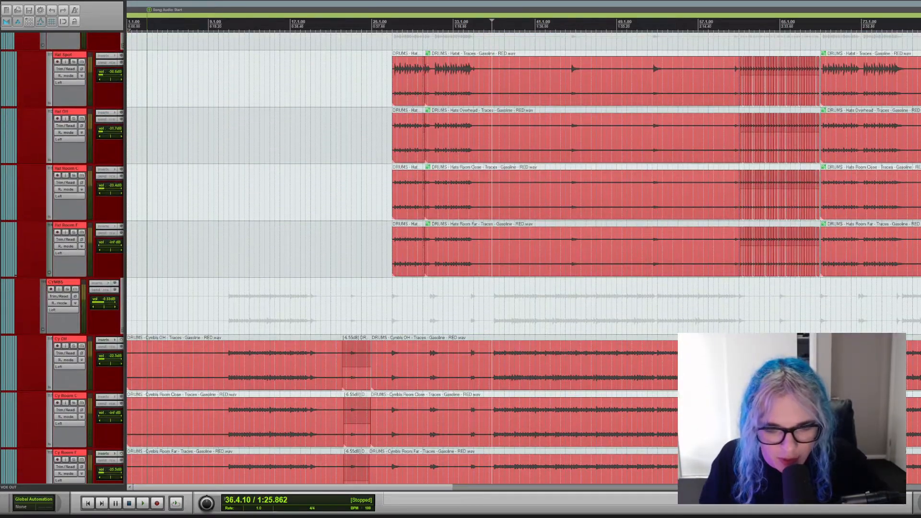
scroll(523, 259, "down", 10)
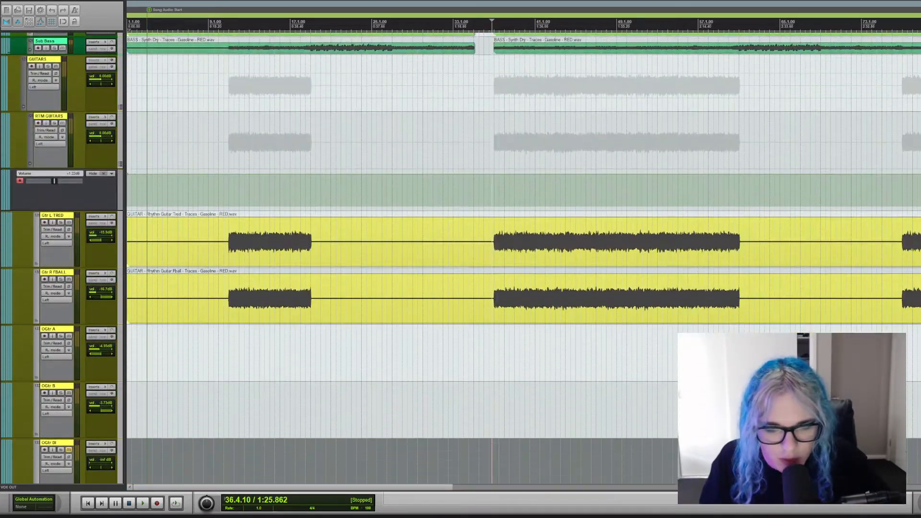
scroll(523, 259, "up", 5)
scroll(523, 259, "down", 15)
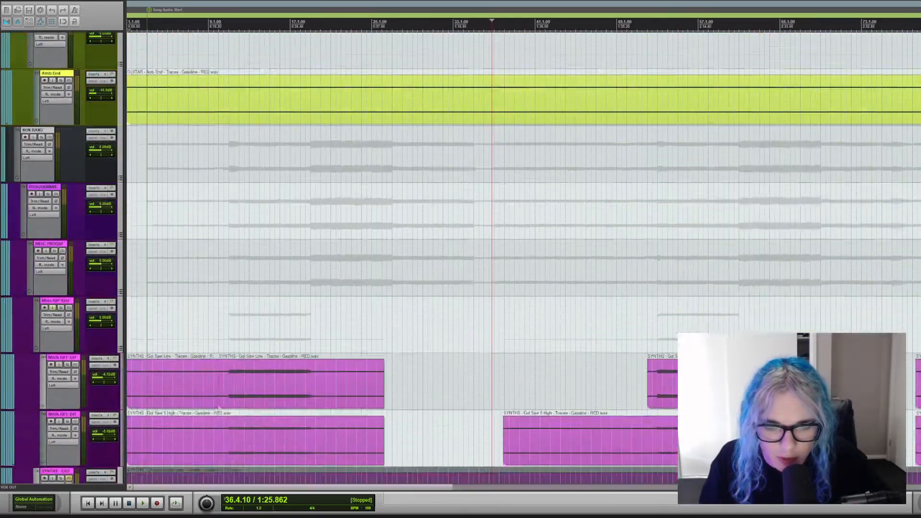
scroll(523, 259, "down", 15)
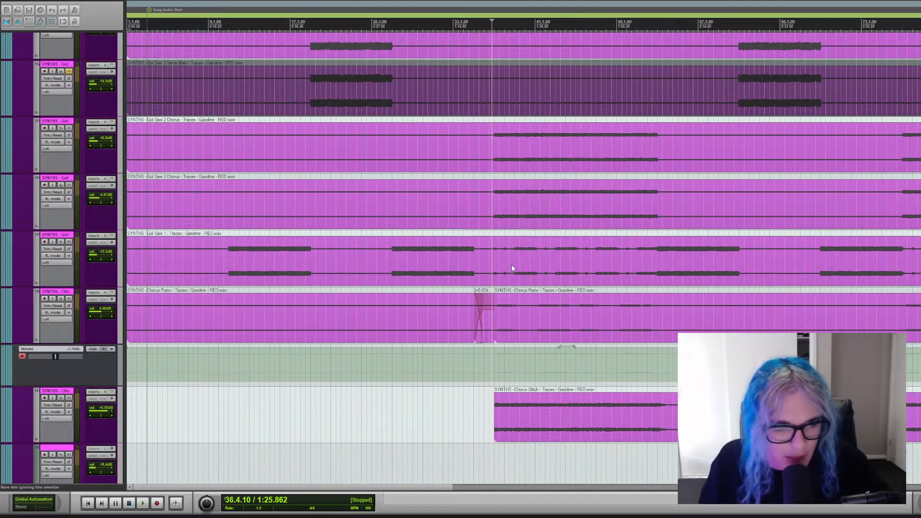
left_click(63, 184)
left_click(61, 129)
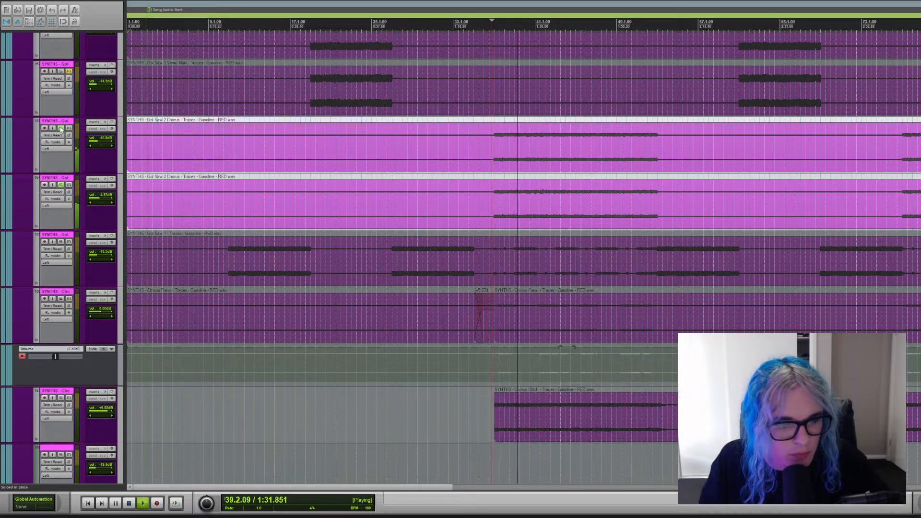
key("space")
left_click(61, 128)
left_click(61, 186)
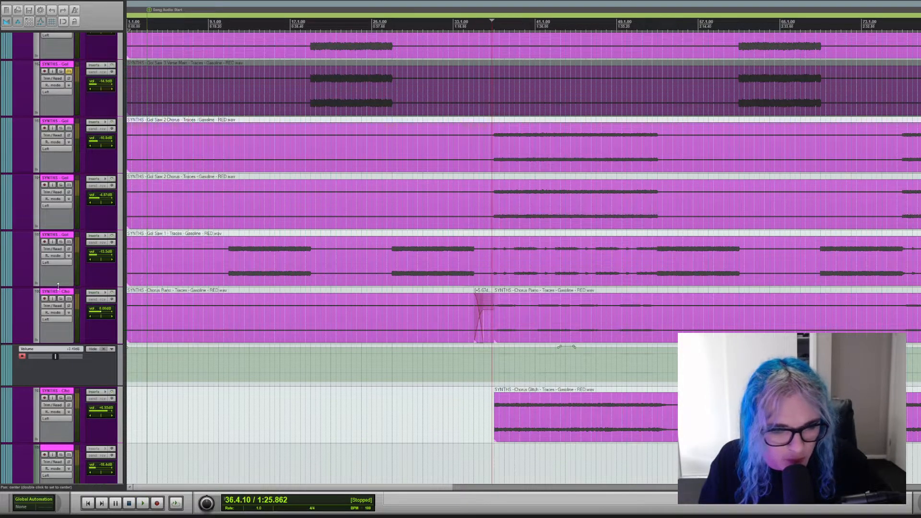
Briefly toggle Gol Saw 1's solo, audition the soloed Chorus Piano track from bar 35, and clear its solo.
left_click(60, 242)
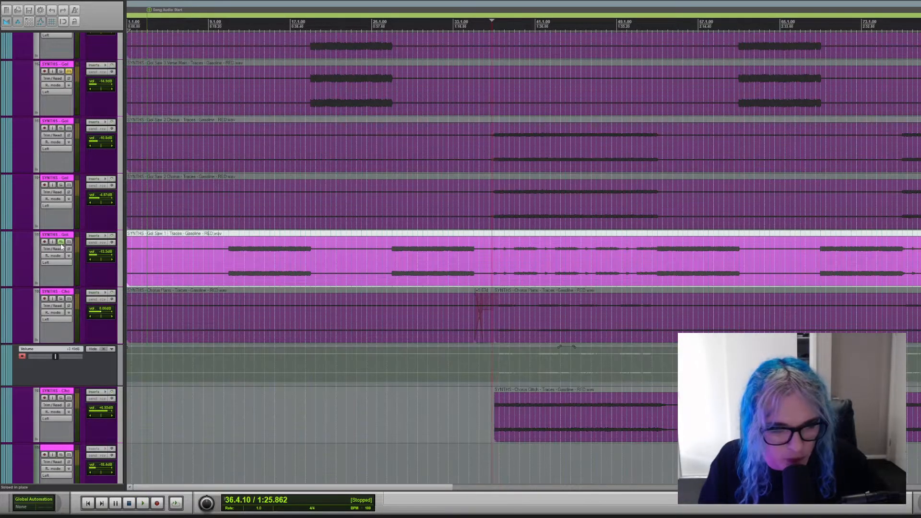
left_click(61, 242)
left_click(60, 298)
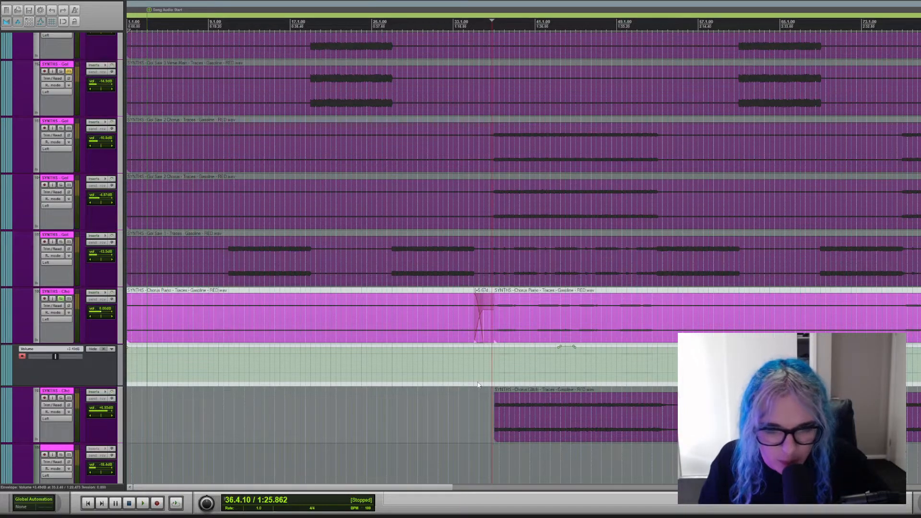
left_click(488, 363)
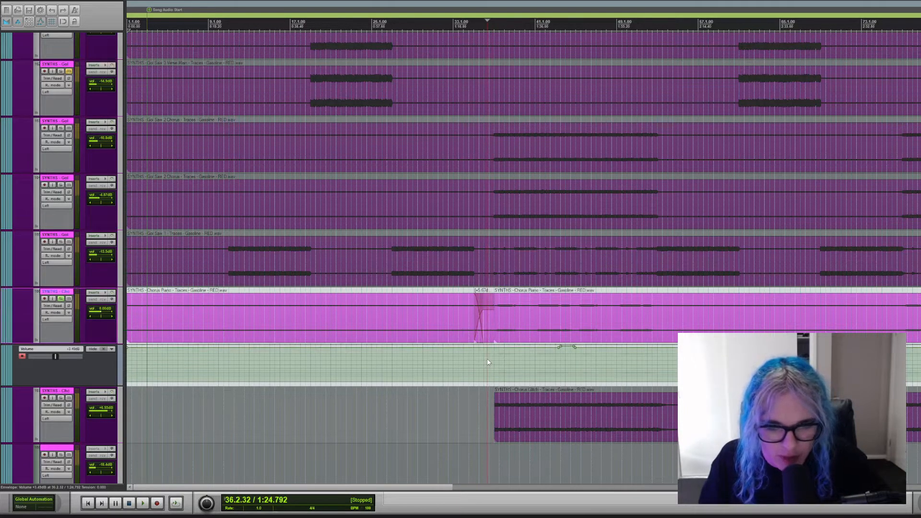
left_click(482, 366)
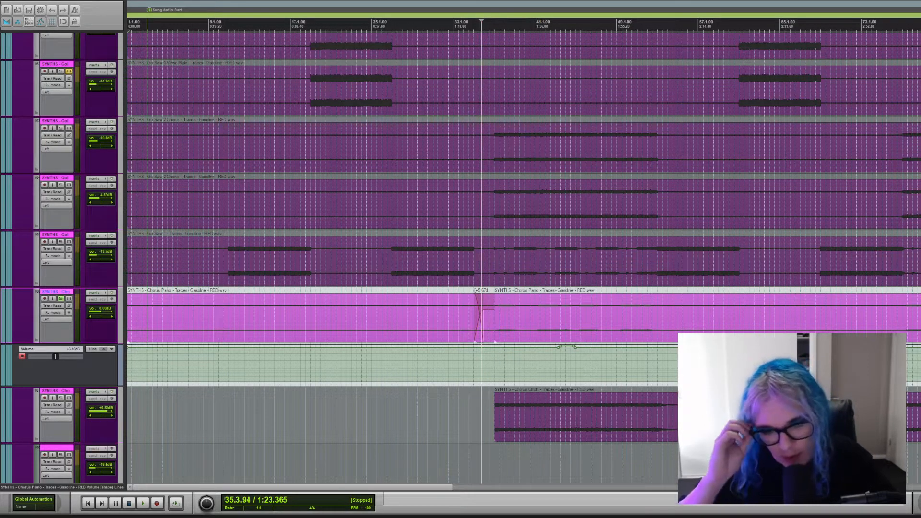
key("space")
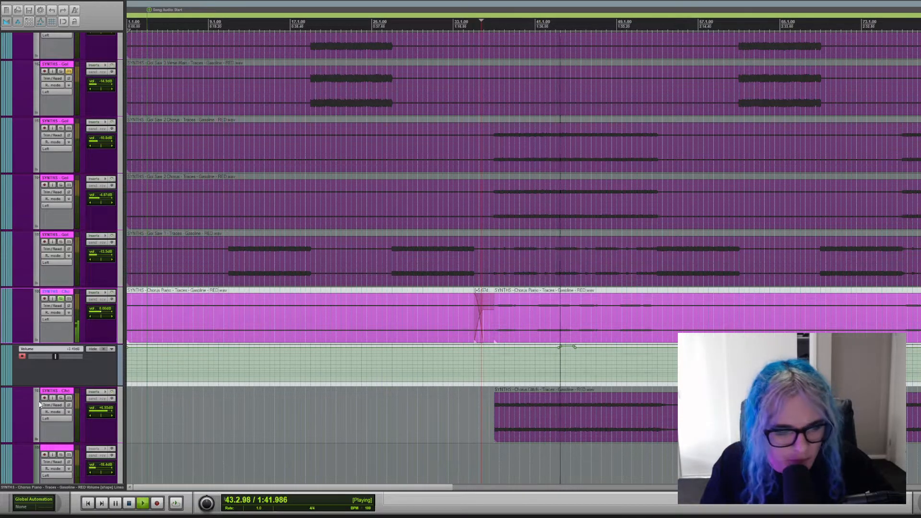
left_click(62, 299)
key("space")
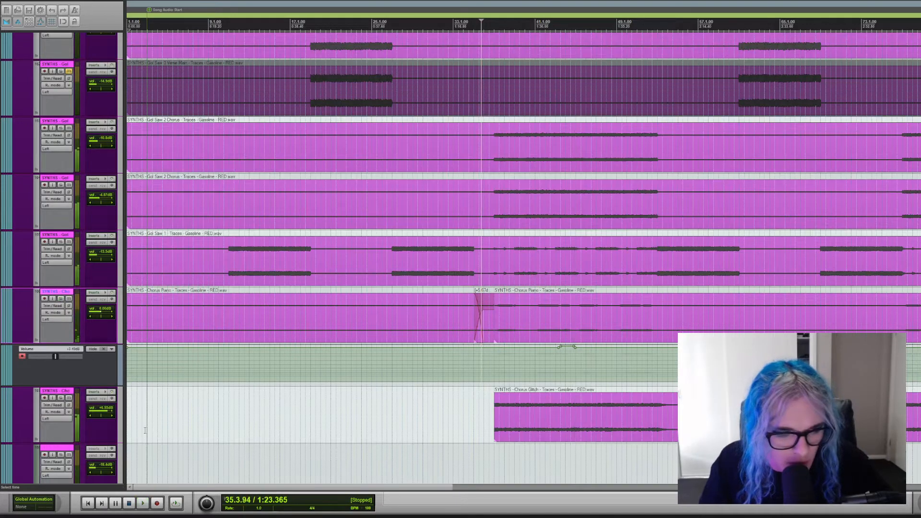
Audition the soloed Chorus Glitch track from bar 36, add the Chorus Piano track to the solo, and clear both solos.
left_click(61, 398)
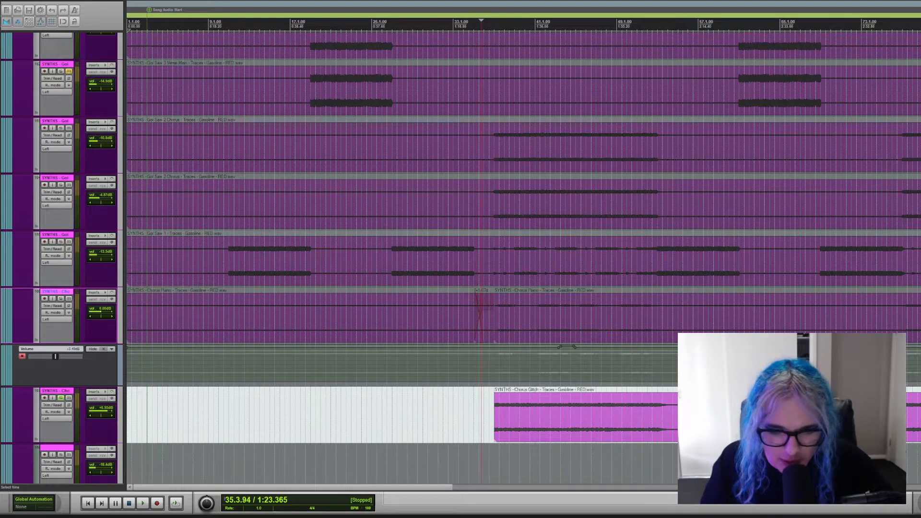
left_click(488, 454)
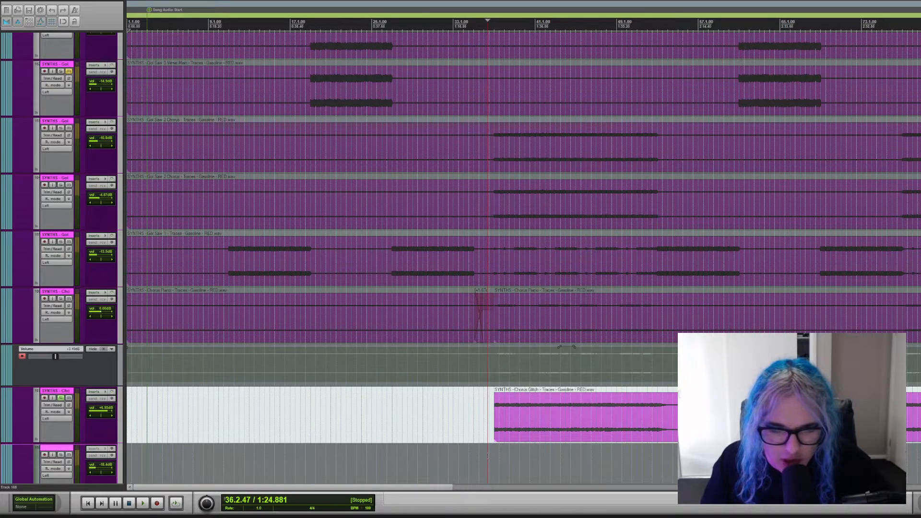
key("space")
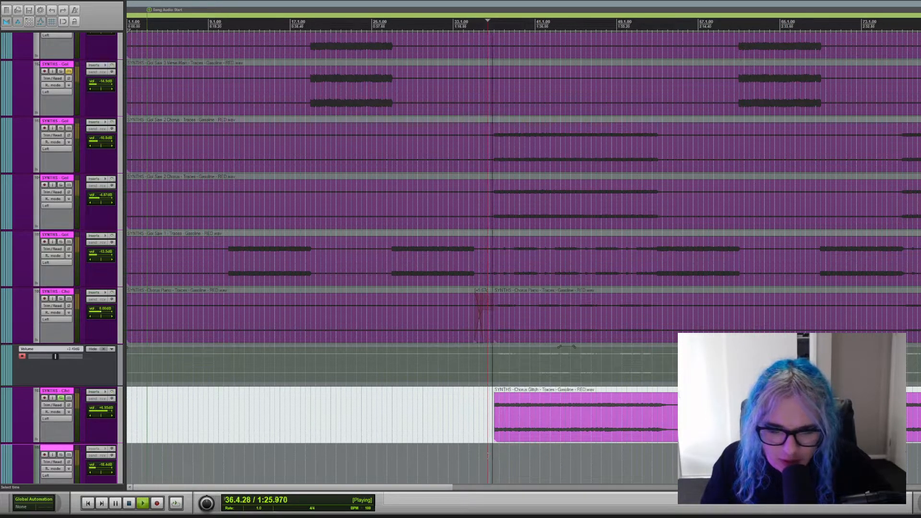
left_click(61, 298)
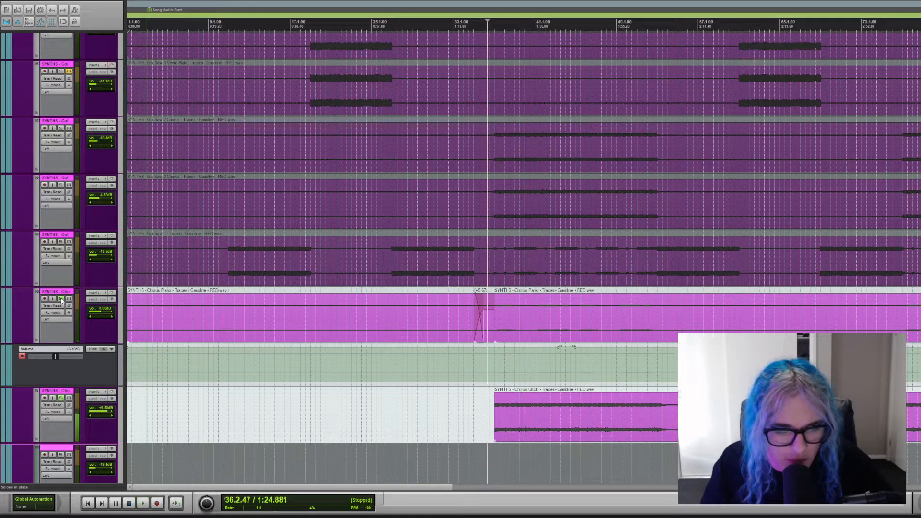
left_click(60, 299)
left_click(61, 399)
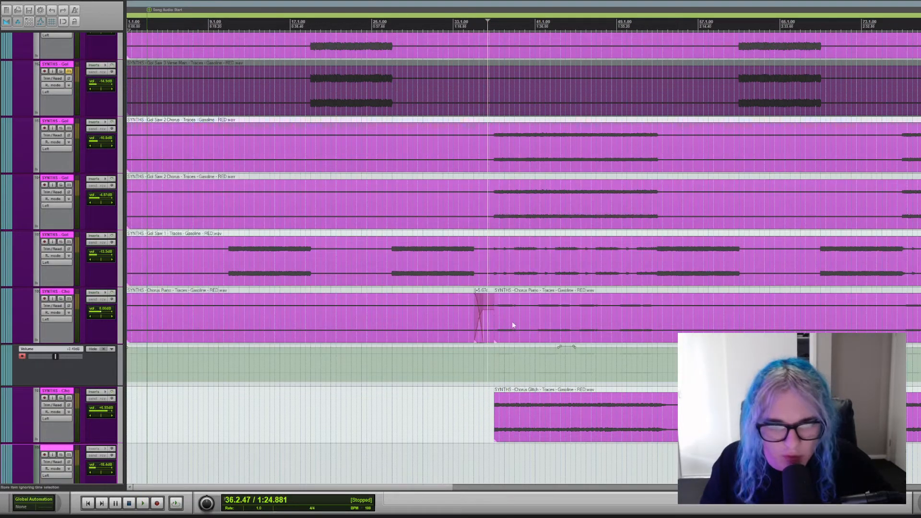
Place the edit cursor at bar 99, just before the final section, beside the programming and synth tracks.
scroll(566, 346, "up", 15)
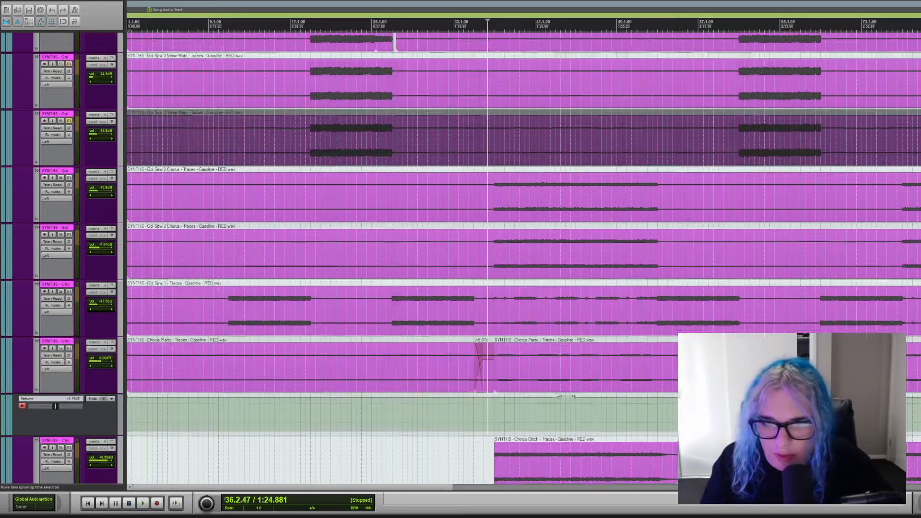
scroll(523, 259, "up", 5)
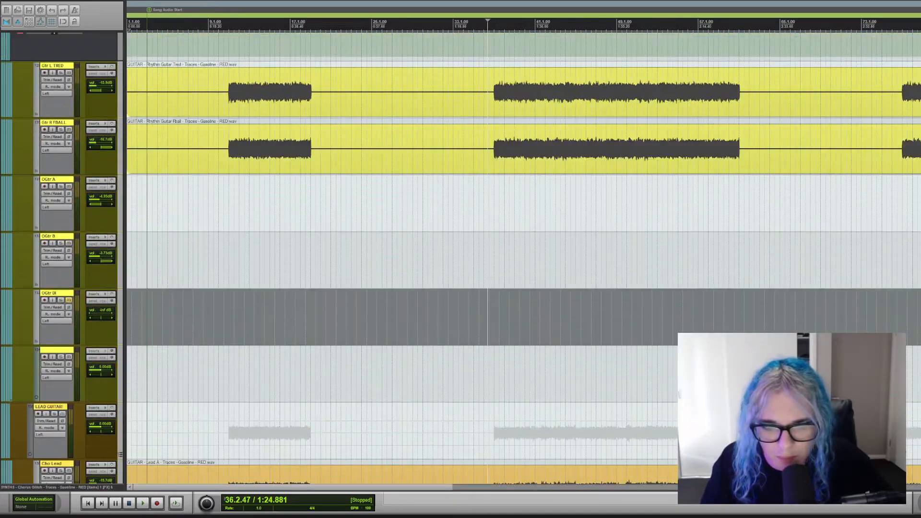
scroll(523, 259, "down", 6)
scroll(646, 308, "down", 10)
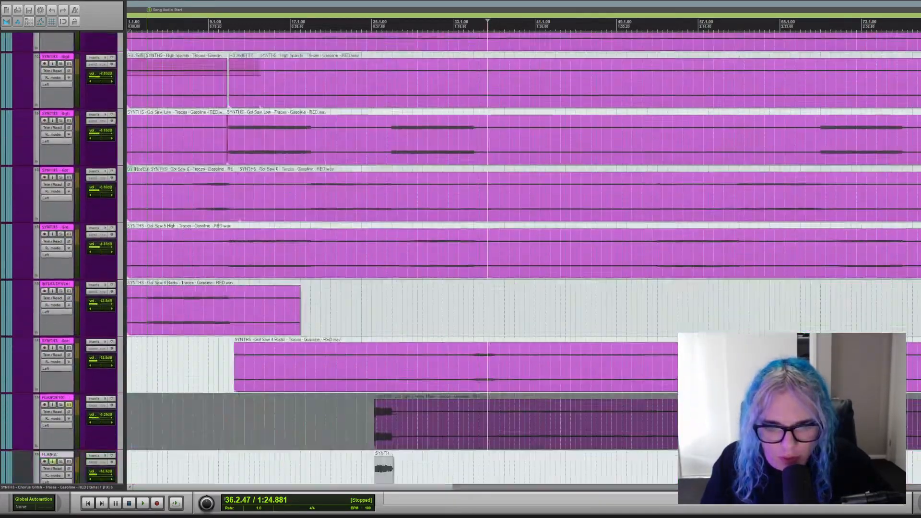
scroll(646, 308, "up", 8)
scroll(545, 339, "down", 5)
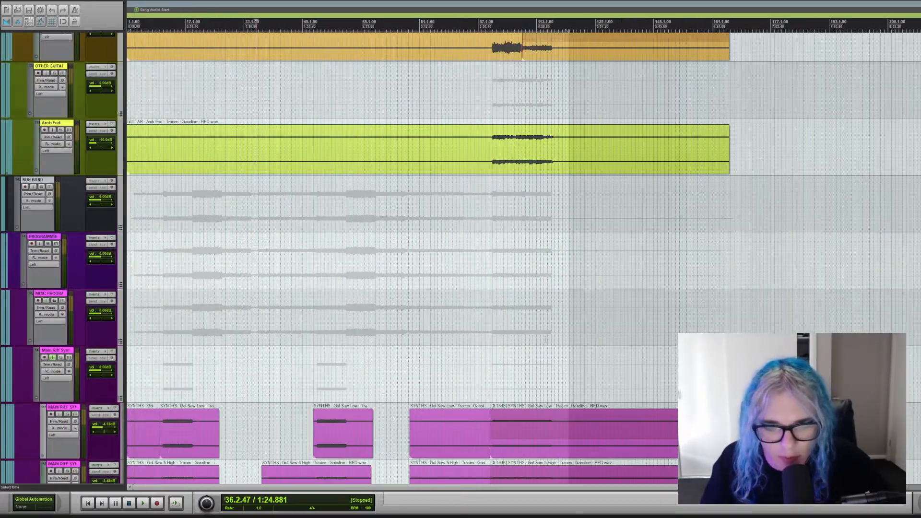
left_click(492, 319)
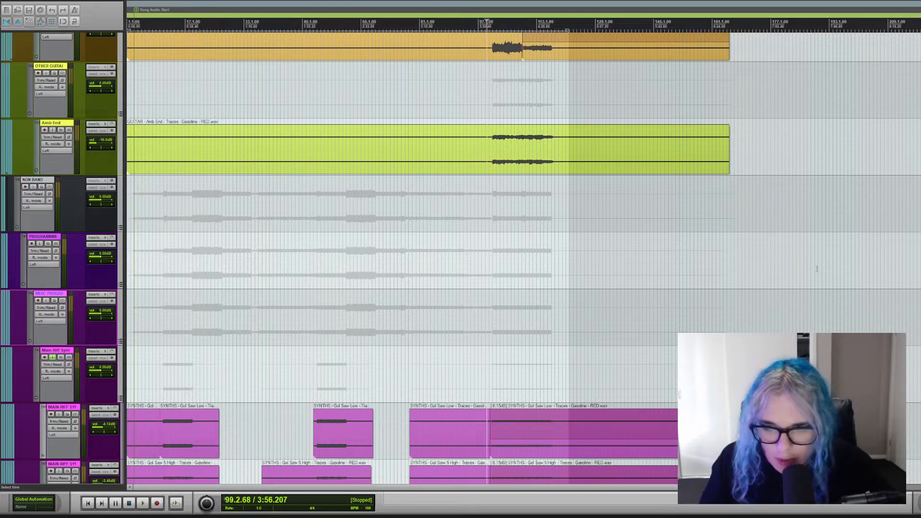
Look over the programming, synth, guitar, vocal and kick tracks around the song's final section.
scroll(432, 259, "down", 15)
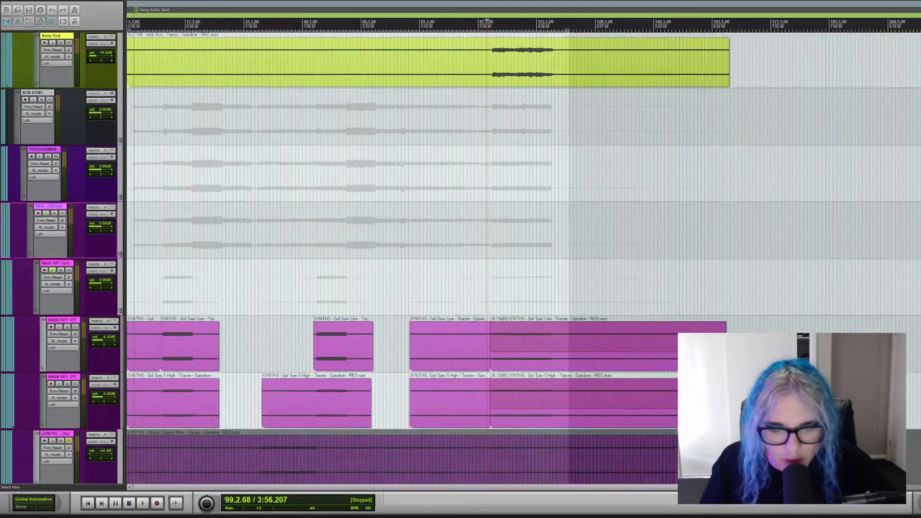
scroll(432, 259, "down", 5)
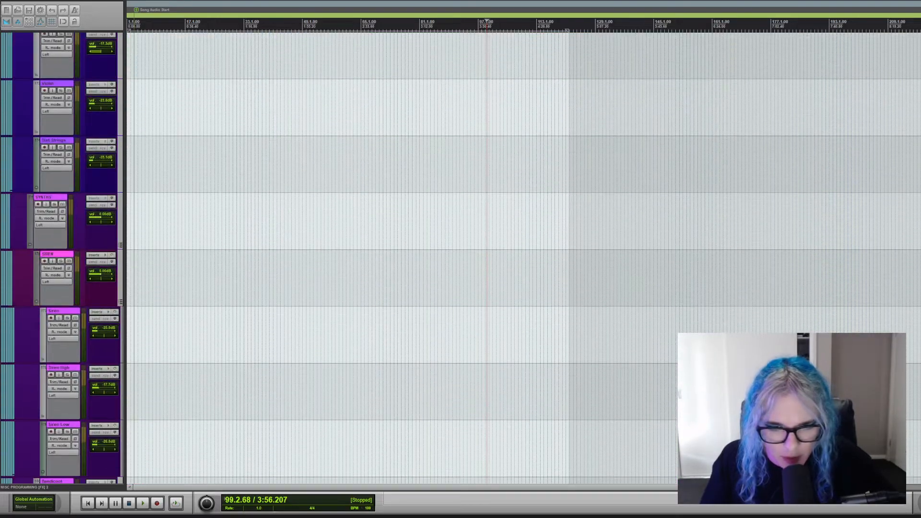
scroll(432, 259, "up", 12)
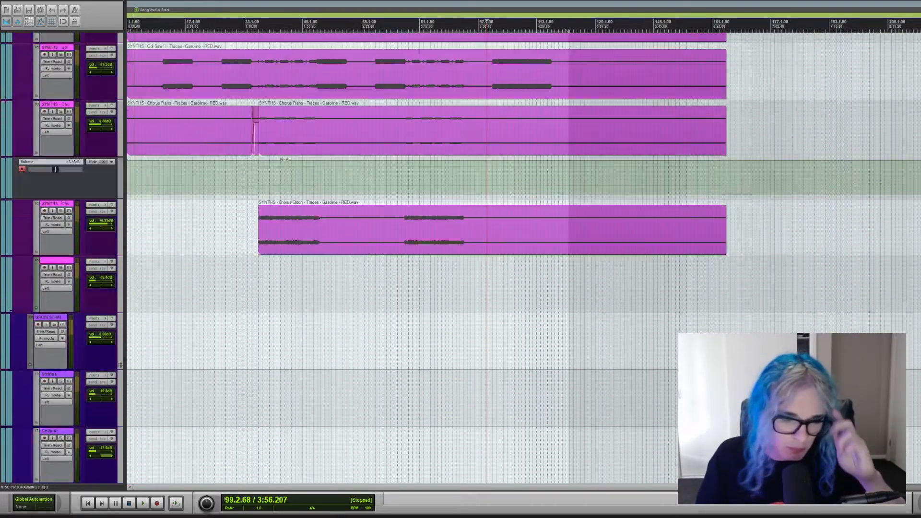
scroll(432, 259, "down", 5)
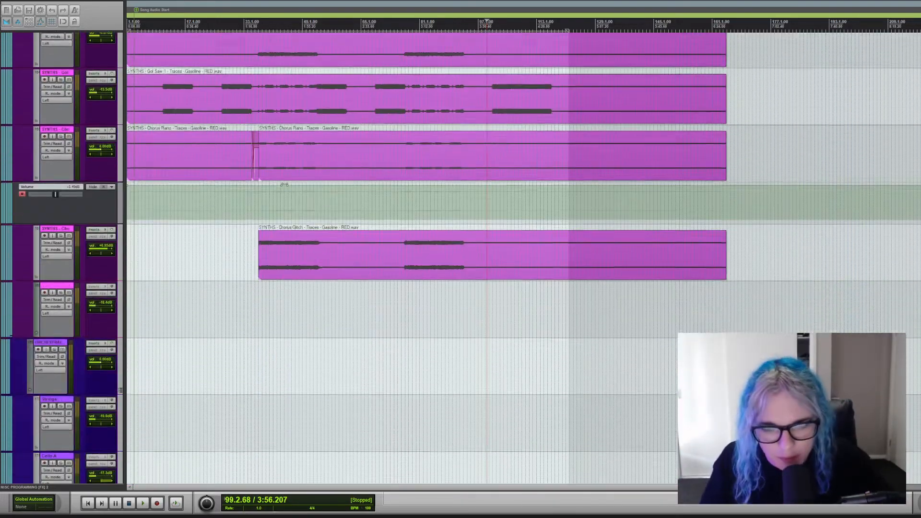
scroll(432, 259, "up", 10)
scroll(431, 259, "up", 15)
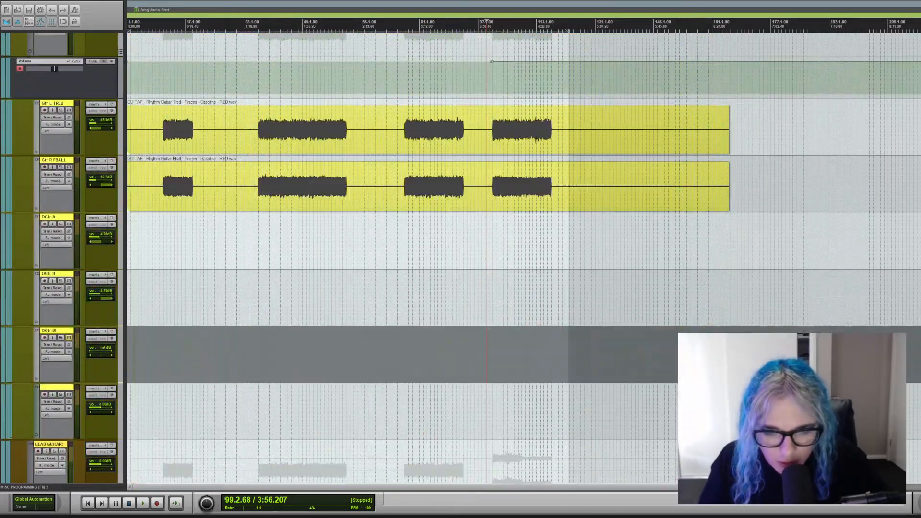
scroll(432, 259, "up", 8)
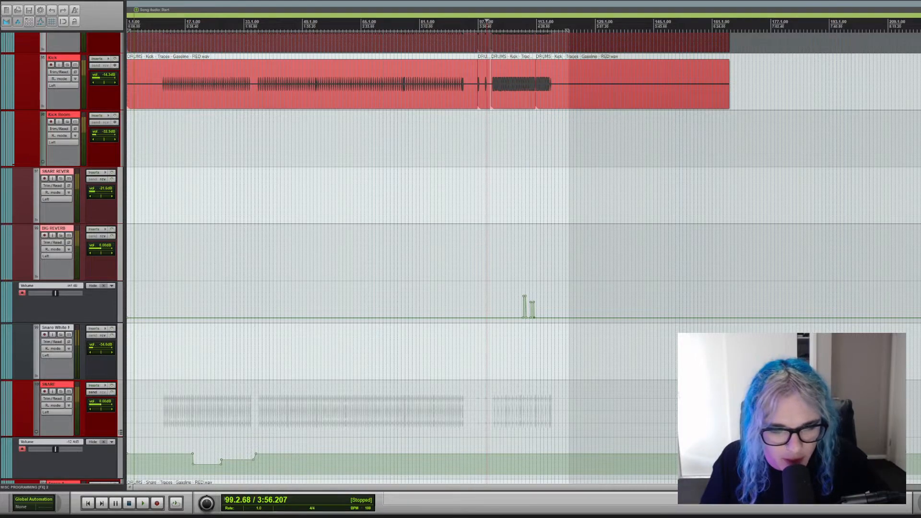
scroll(432, 259, "up", 10)
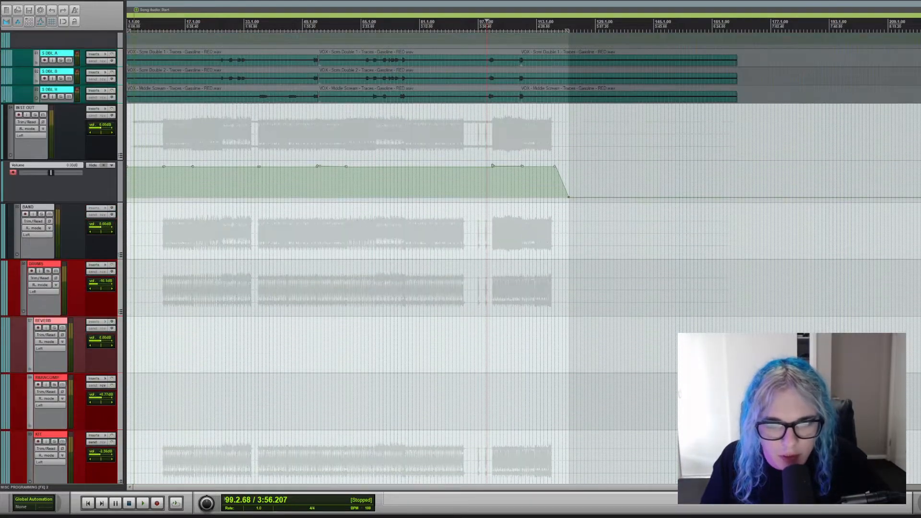
scroll(432, 259, "down", 8)
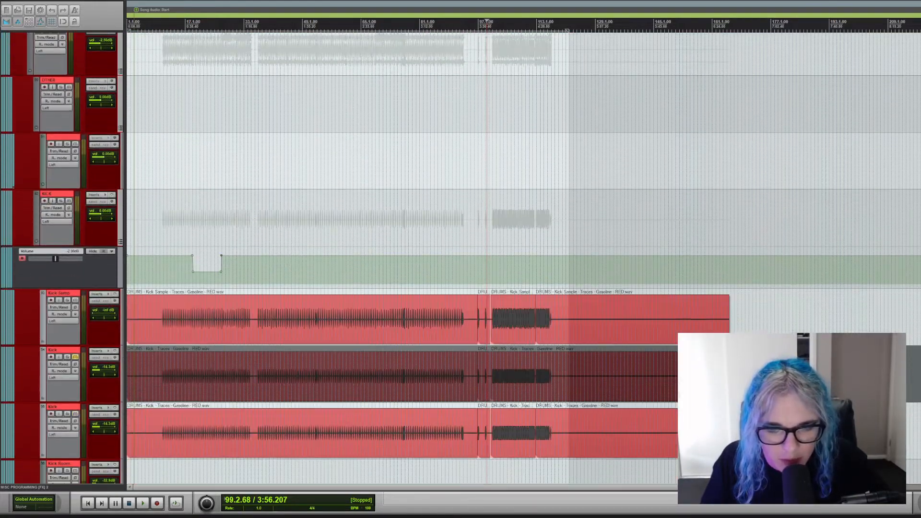
scroll(475, 288, "up", 1)
scroll(474, 288, "down", 5)
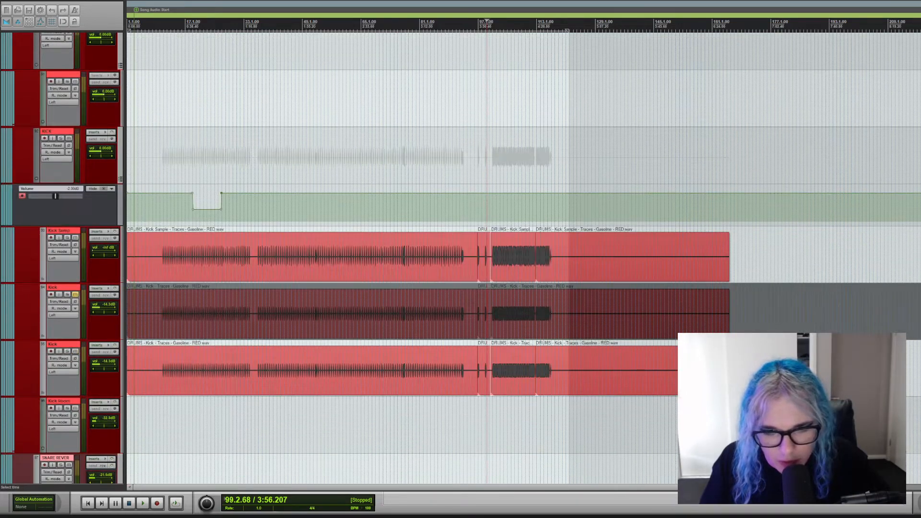
scroll(474, 287, "up", 6)
Examine the chopped electronic kick, snare and clap clips of the final section and set the playback position at the end of bar 100.
left_click(568, 406)
scroll(571, 402, "up", 3)
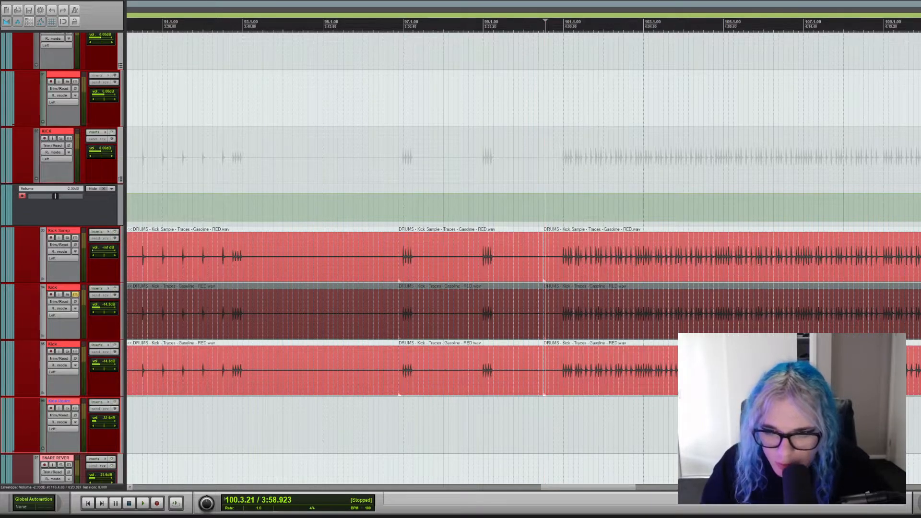
scroll(523, 259, "down", 10)
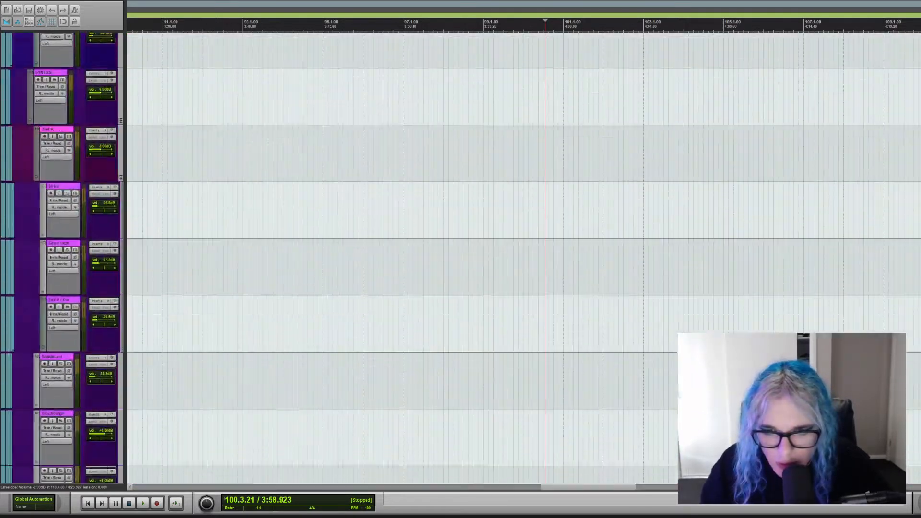
scroll(552, 272, "up", 10)
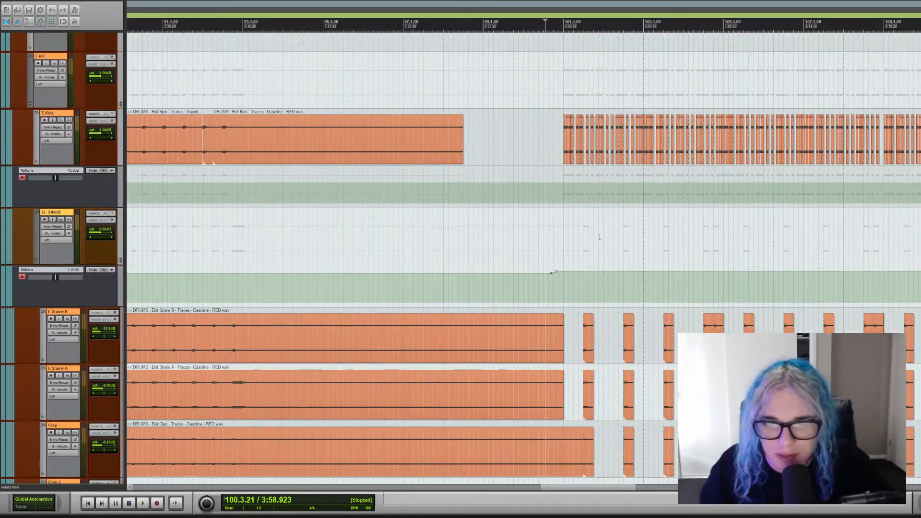
scroll(600, 236, "down", 3, "ctrl")
scroll(554, 141, "up", 3)
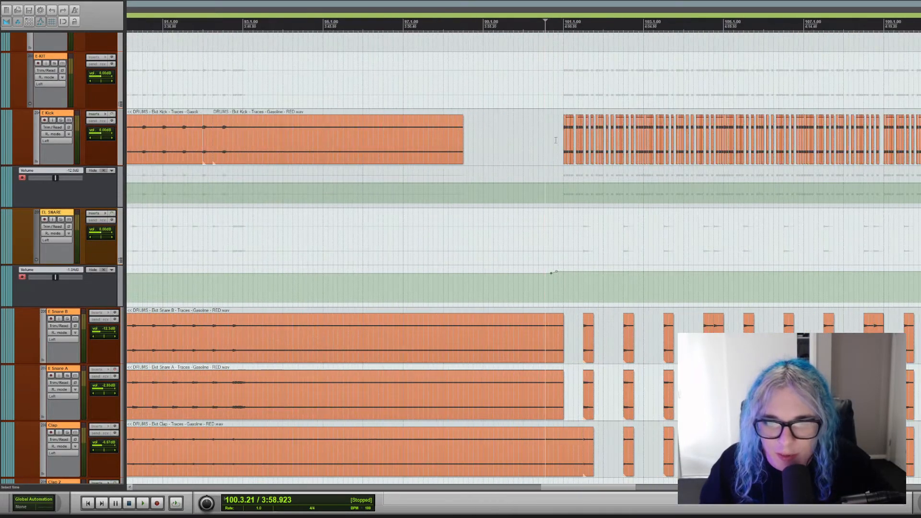
scroll(536, 164, "down", 2)
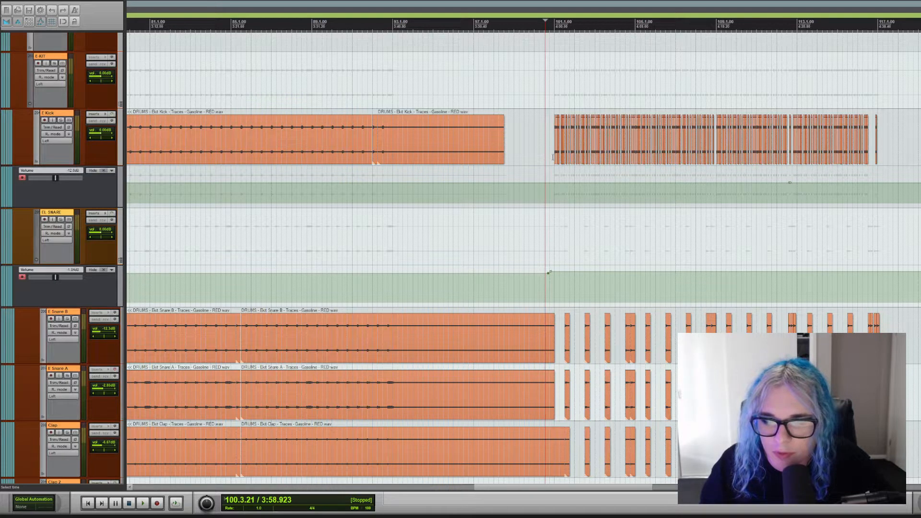
left_click(552, 98)
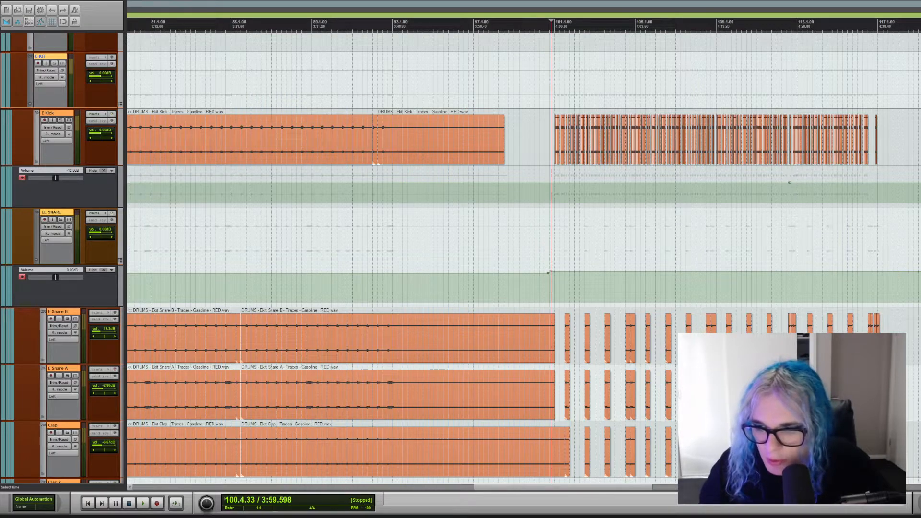
Solo the DRUMS bus and audition the final section from the end of bar 100 while looking over the percussion tracks.
scroll(548, 272, "up", 15)
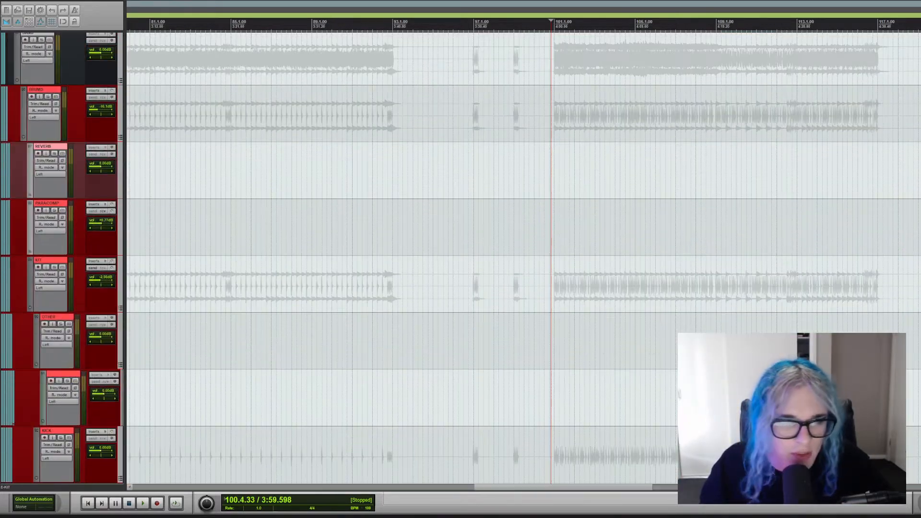
scroll(503, 293, "up", 5)
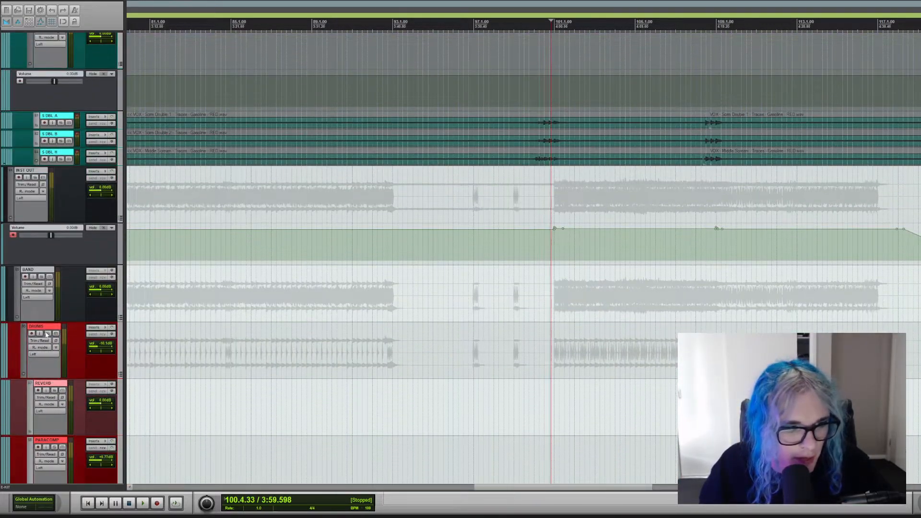
left_click(48, 333)
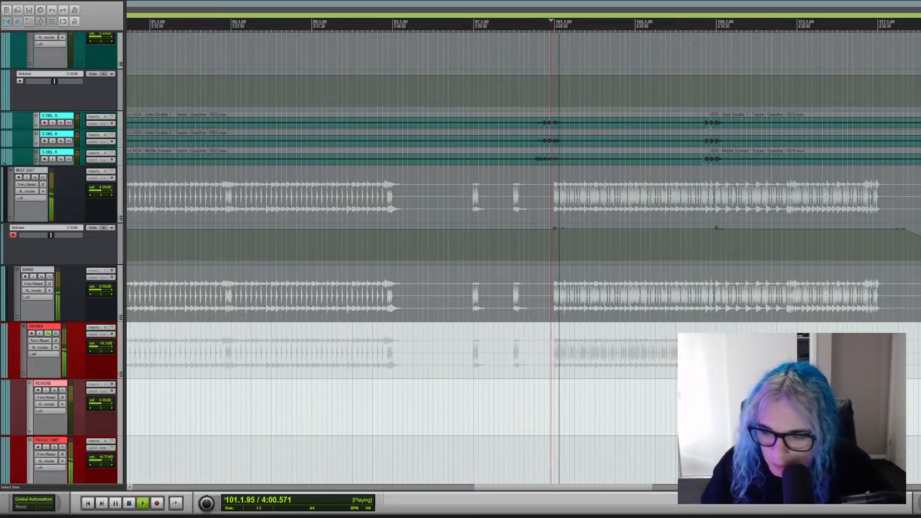
scroll(523, 258, "down", 12)
scroll(523, 258, "down", 12)
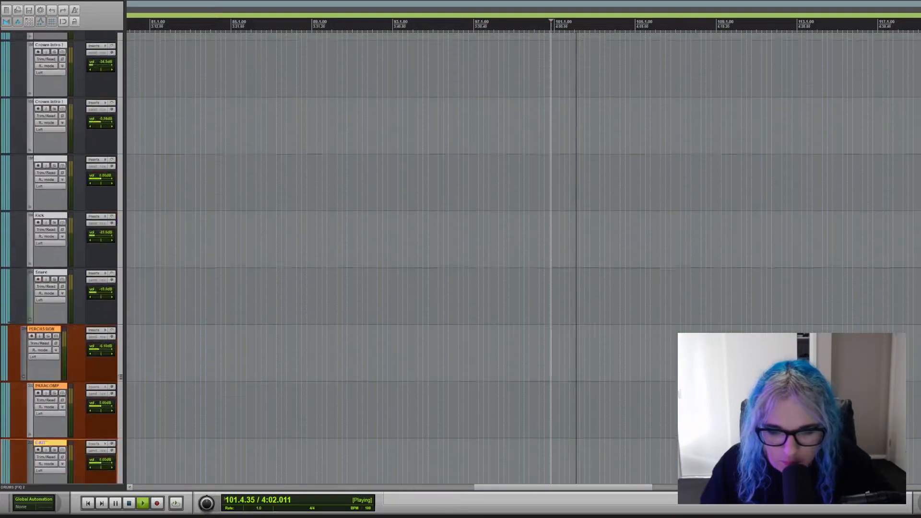
scroll(523, 257, "up", 3)
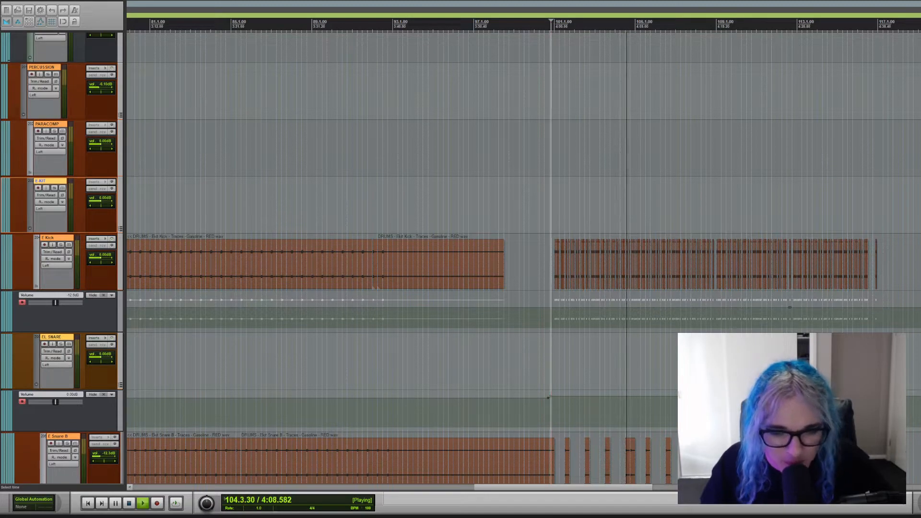
key("space")
Solo the E Kick track and audition its pattern in the final section, continuing from bar 108.
left_click(61, 245)
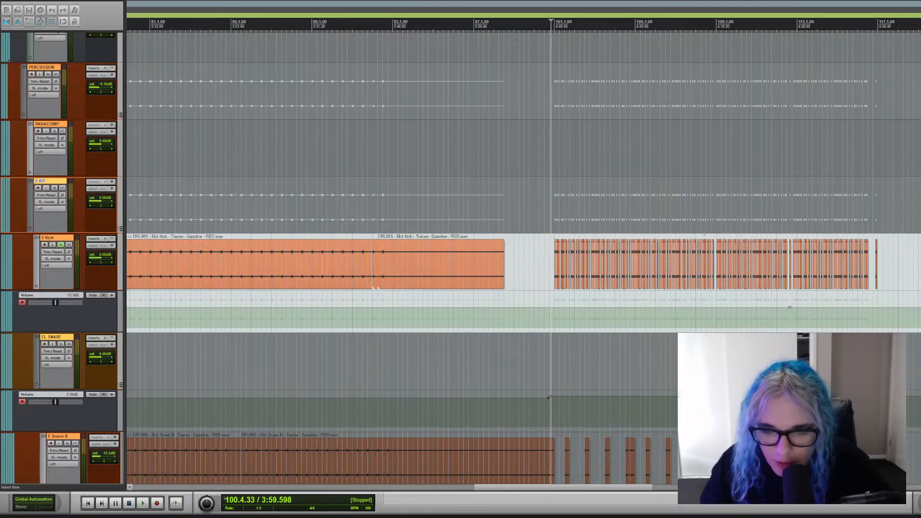
key("space")
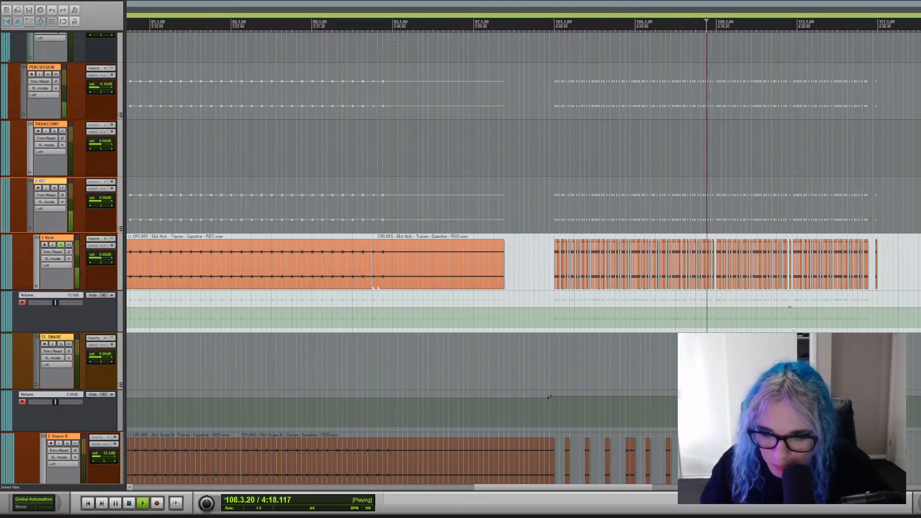
scroll(707, 220, "up", 4)
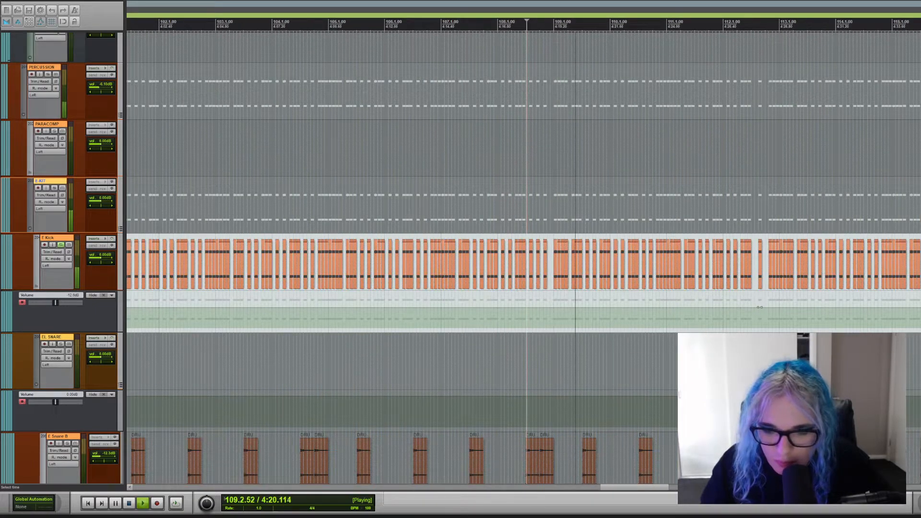
Swap the E Kick solo for the E KIT bus, audition the electronic kick, snares and clap, then clear its solo and stop playback.
left_click(61, 245)
left_click(54, 189)
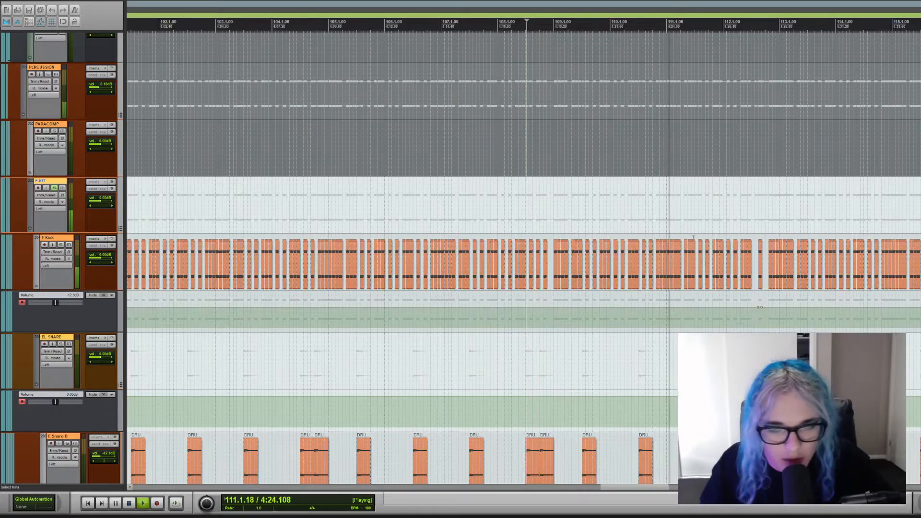
scroll(592, 352, "down", 5)
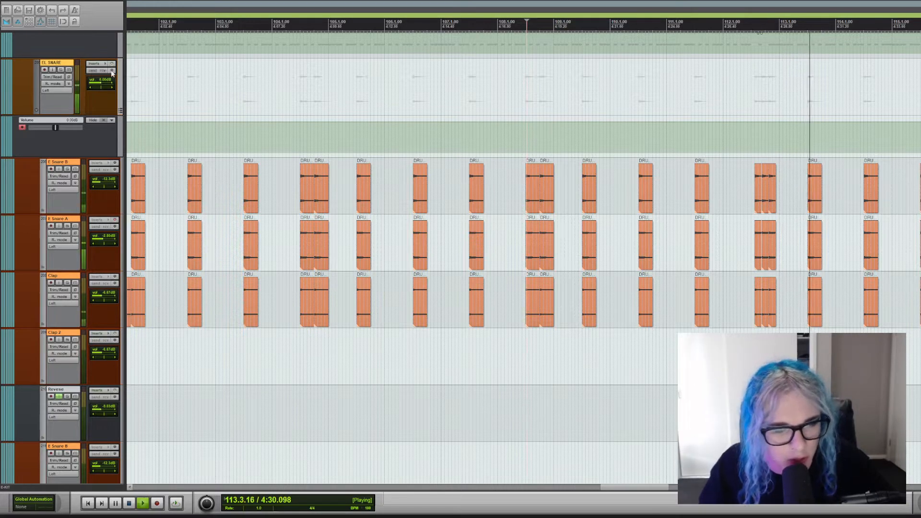
scroll(40, 331, "up", 8)
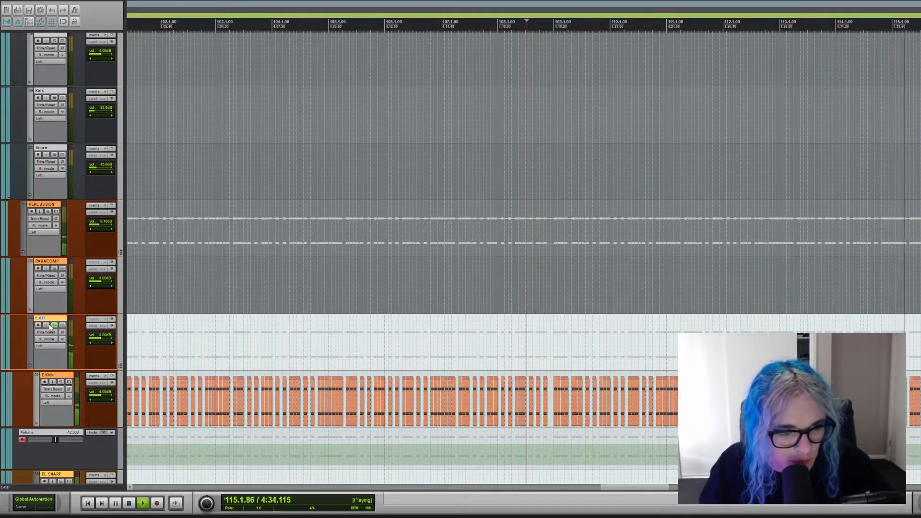
left_click(225, 412)
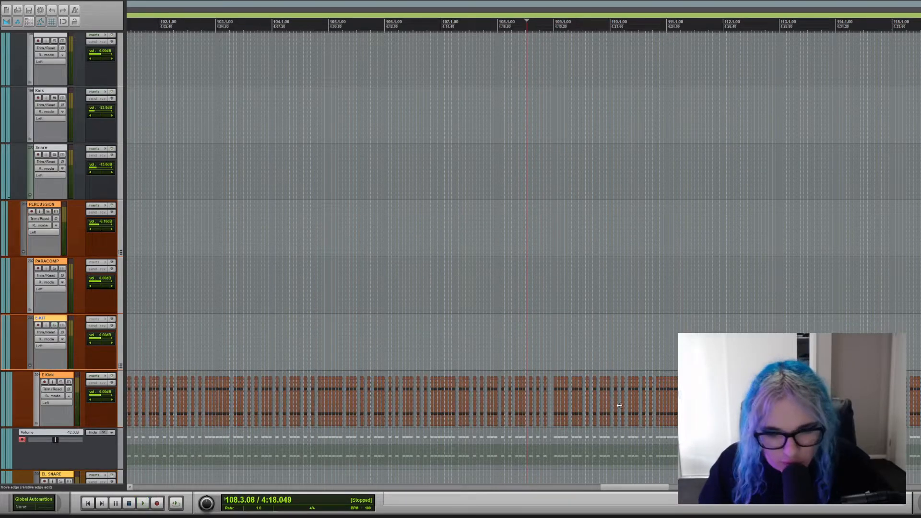
Clear the solo on the DRUMS bus.
scroll(461, 258, "up", 15)
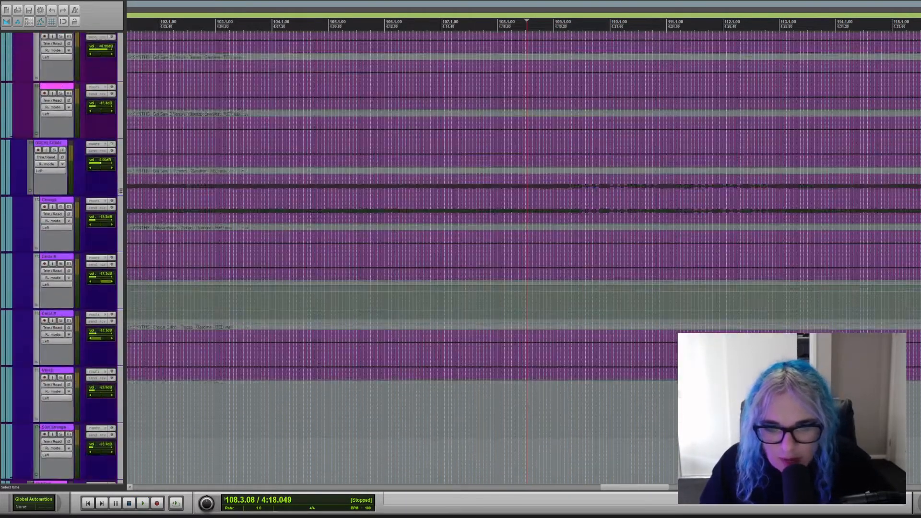
scroll(460, 257, "down", 15)
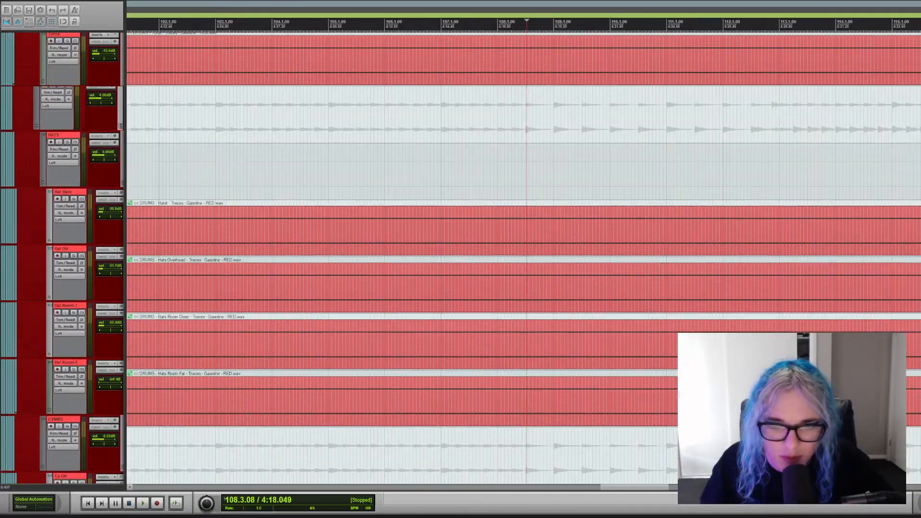
scroll(460, 258, "up", 10)
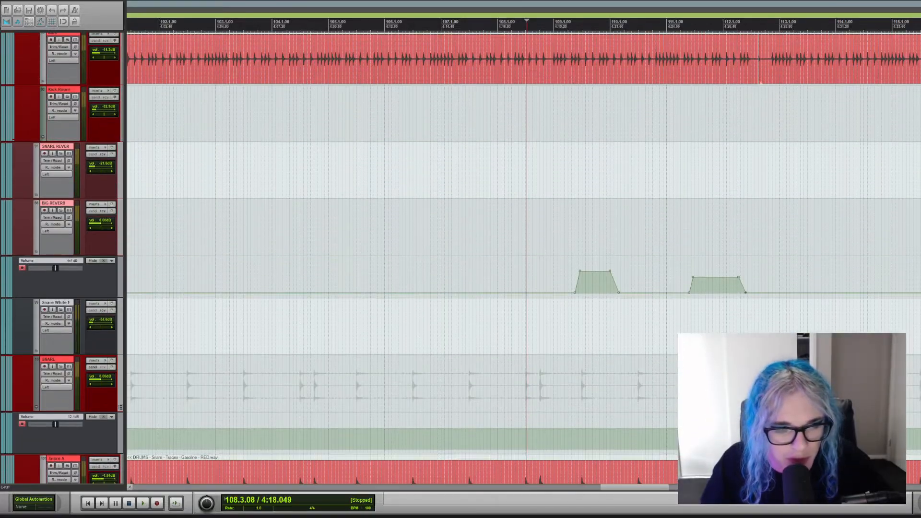
scroll(460, 257, "down", 4)
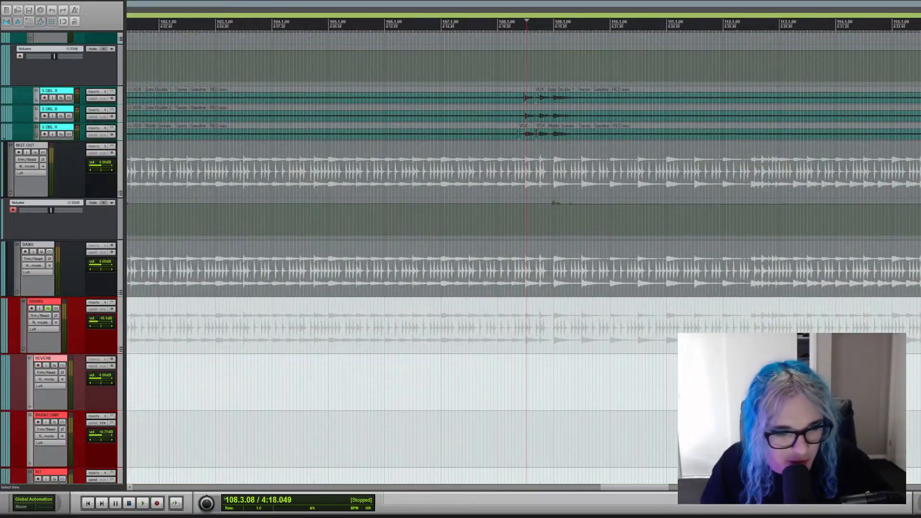
left_click(48, 308)
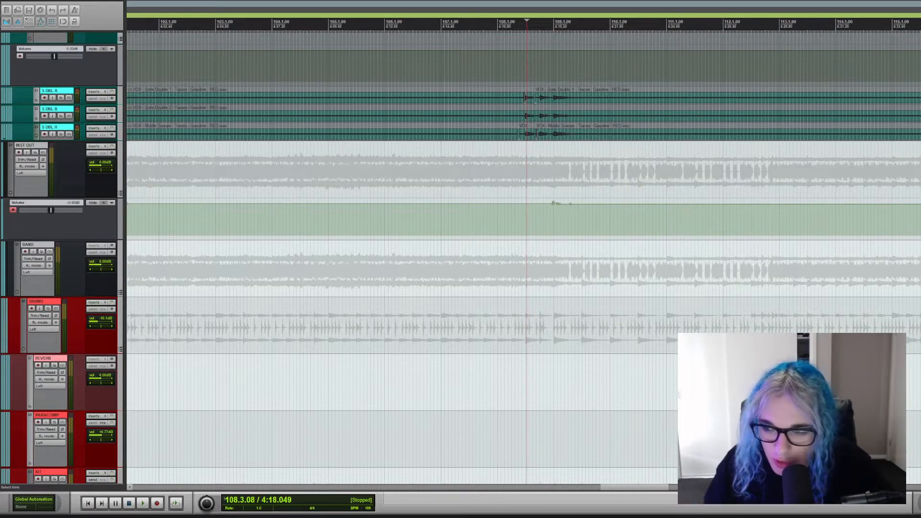
Play the full mix from bar 108 while looking over the synth and FX tracks, and stop playback.
scroll(460, 258, "down", 20)
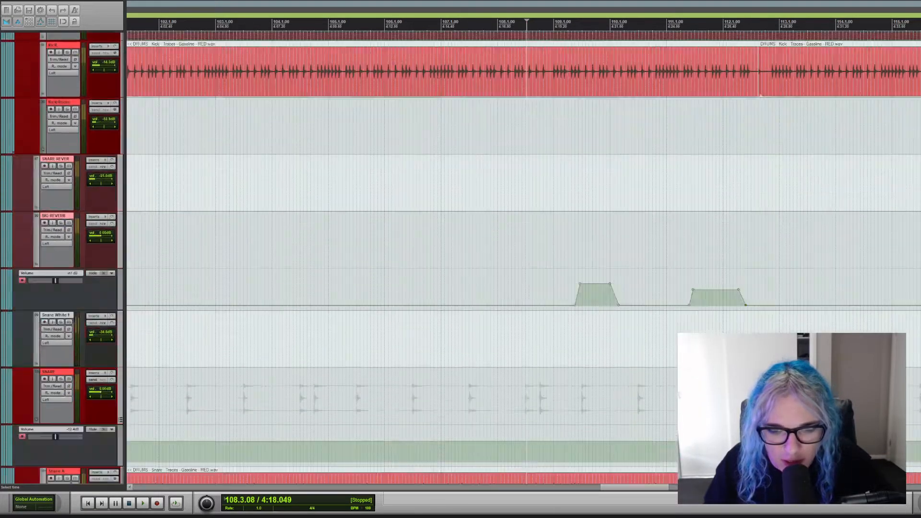
scroll(461, 257, "down", 15)
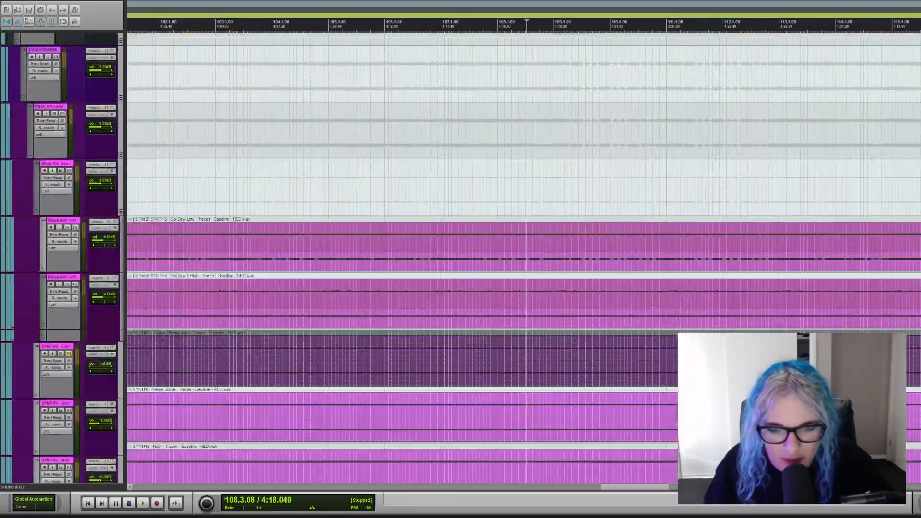
scroll(460, 258, "down", 15)
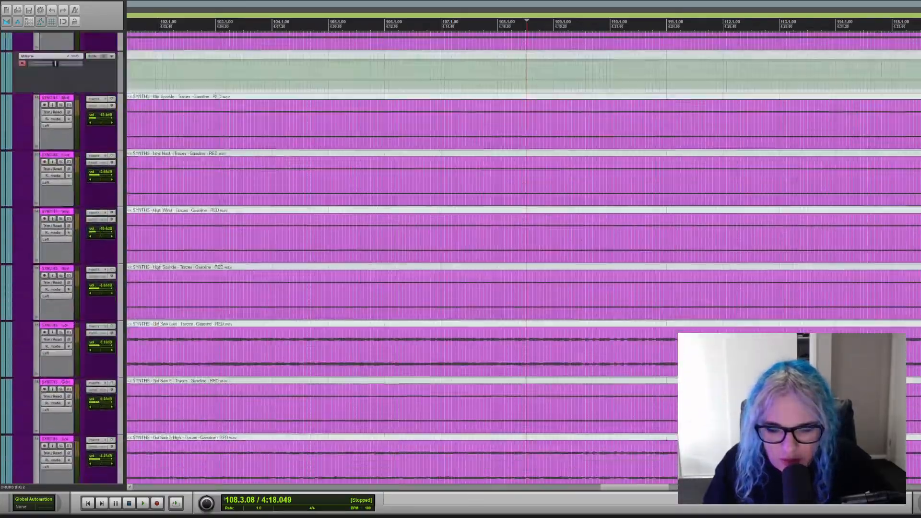
scroll(461, 257, "up", 8)
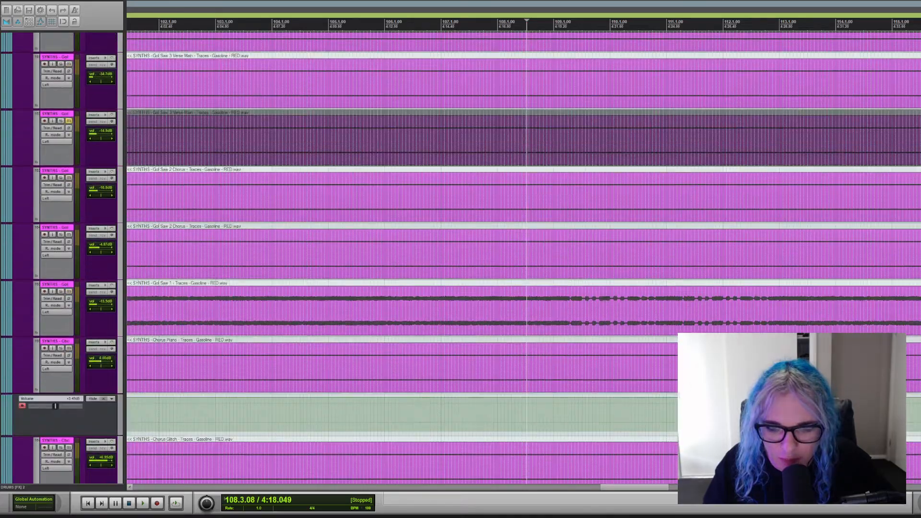
scroll(461, 258, "up", 5)
key("space")
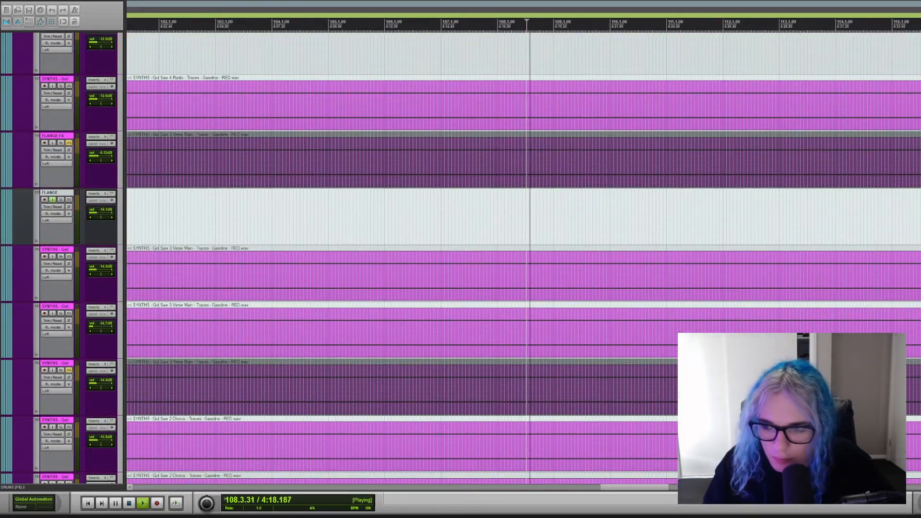
scroll(461, 258, "down", 20)
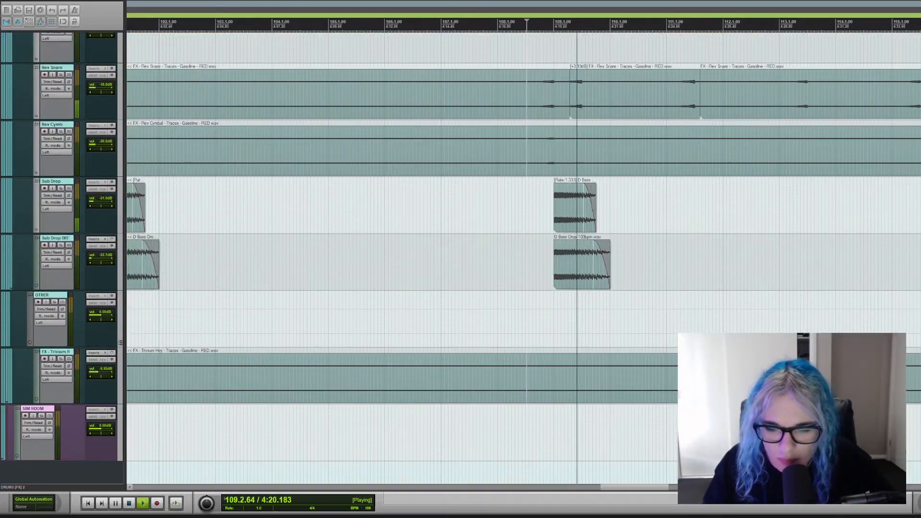
scroll(460, 258, "up", 10)
scroll(460, 258, "down", 7)
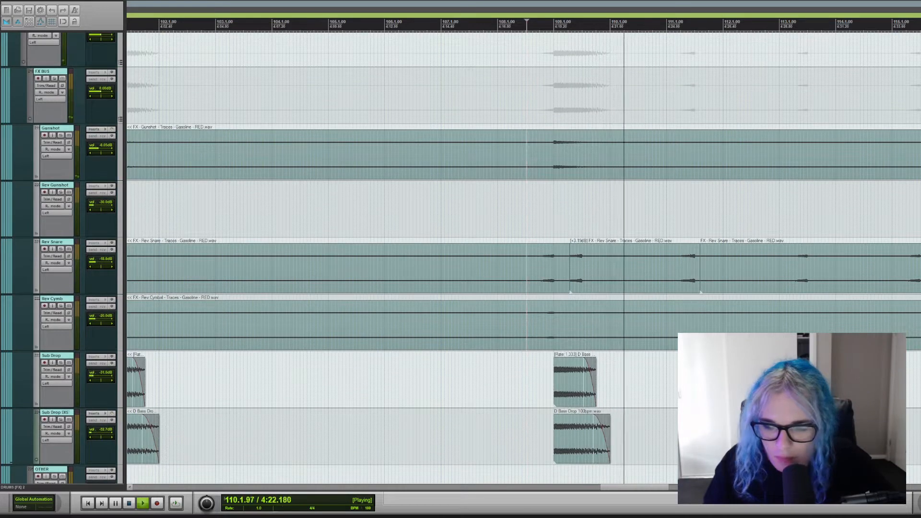
key("space")
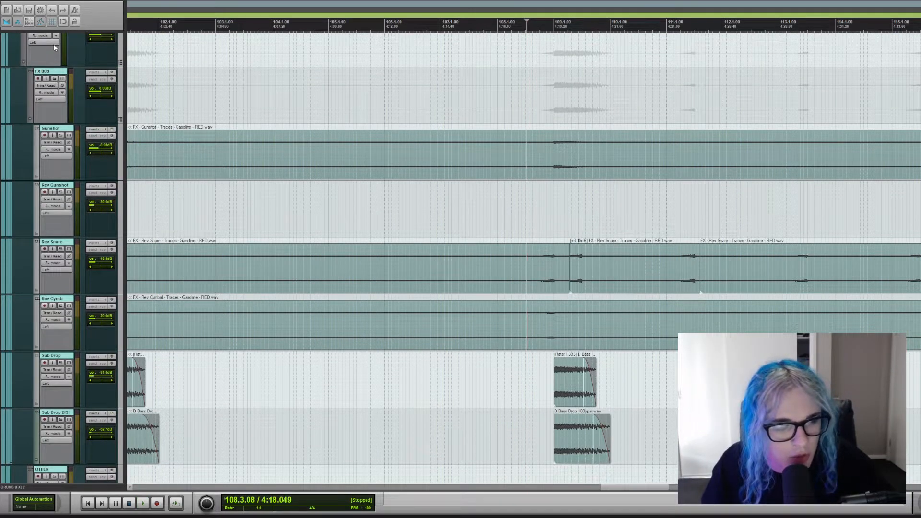
Solo the MISC bus and audition its gunshot, reversed snare and sub drop effects from bar 108.
scroll(53, 44, "up", 1)
left_click(48, 78)
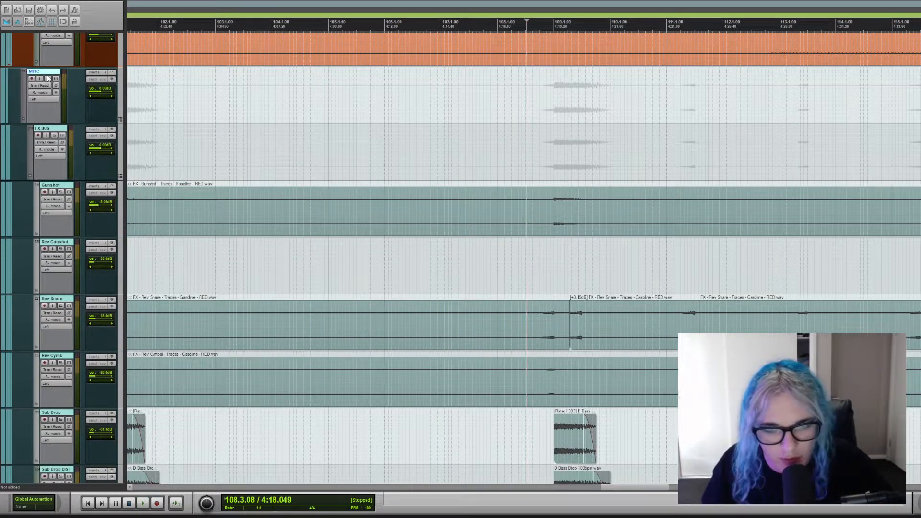
left_click(48, 78)
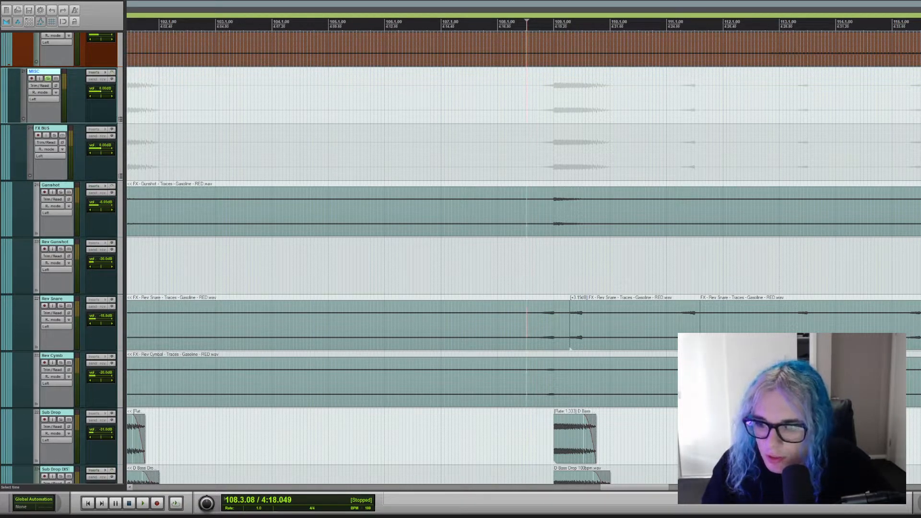
scroll(444, 158, "down", 2)
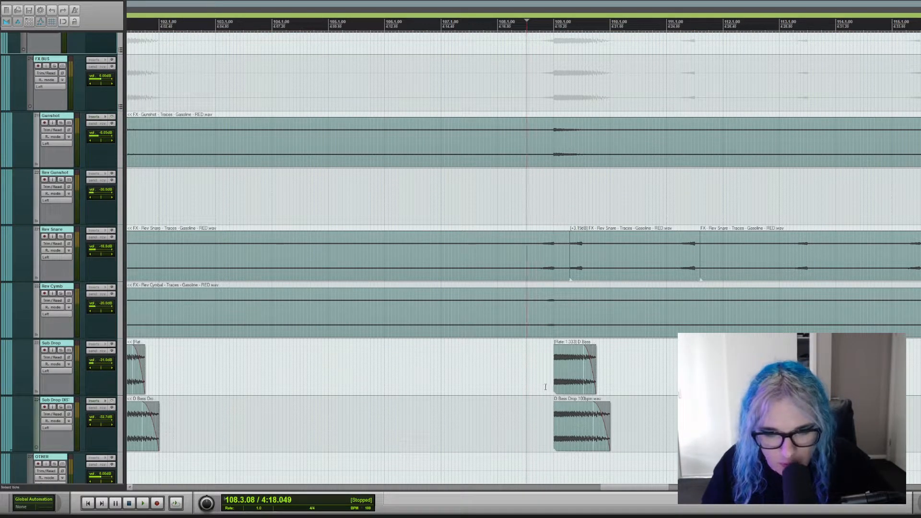
left_click(501, 376)
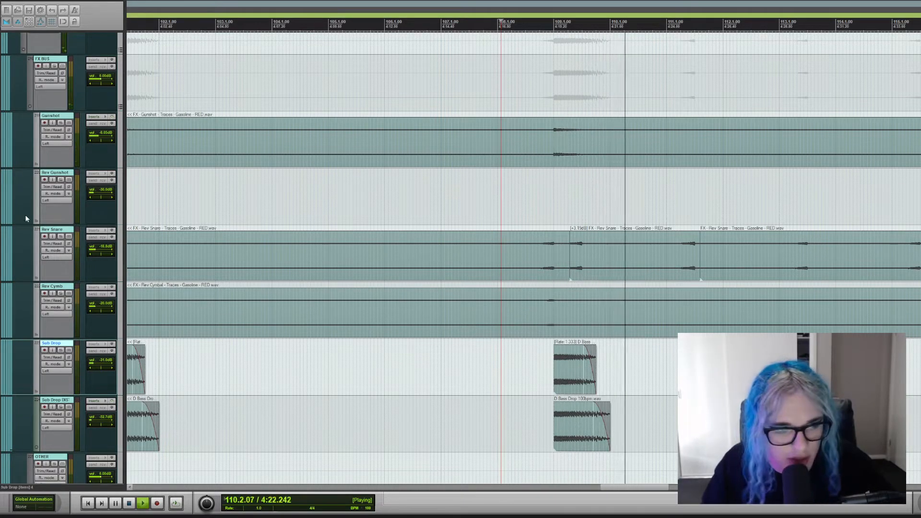
scroll(596, 191, "down", 2)
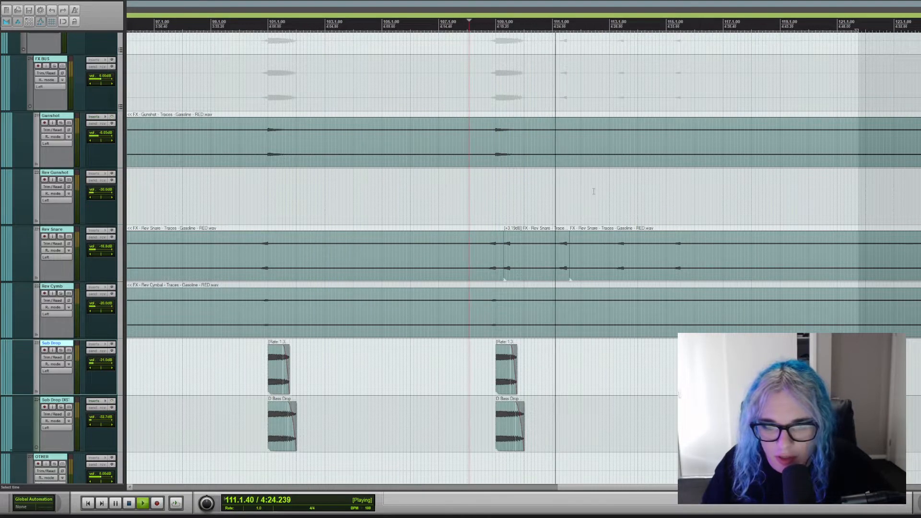
key("space")
Clear the MISC bus solo and audition the effects within the full mix from bar 108, ending with playback stopped.
scroll(50, 126, "up", 2)
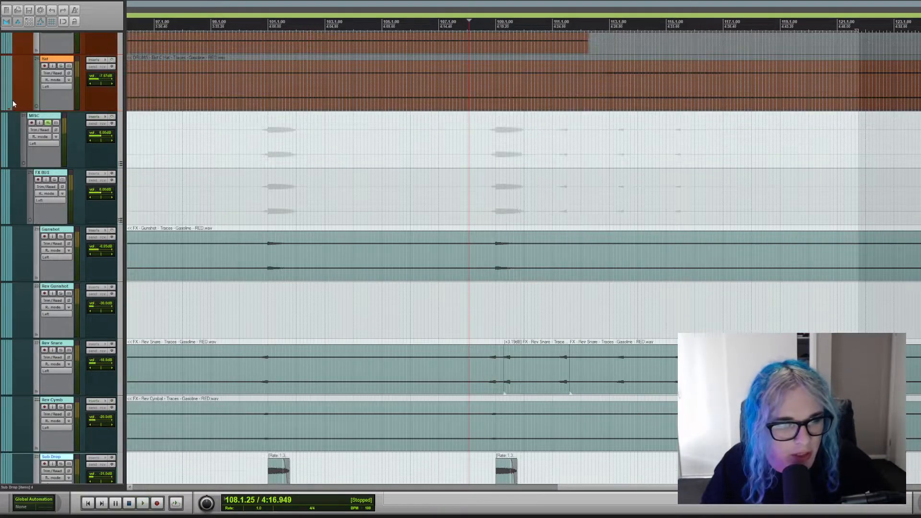
left_click(49, 123)
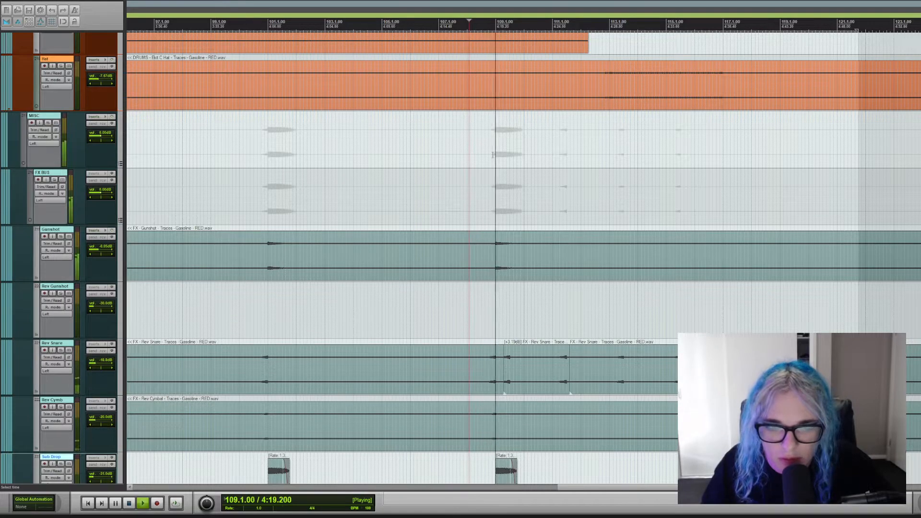
key("space")
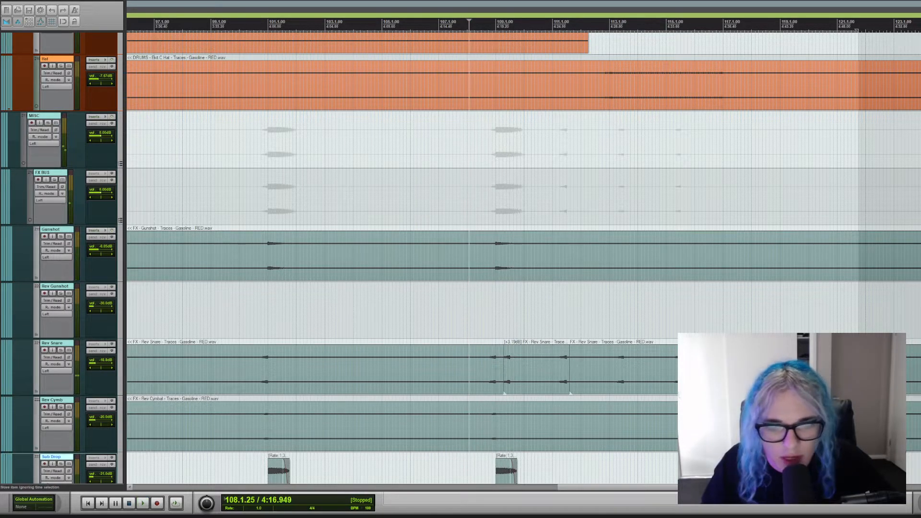
Find the lead and ambient guitar tracks and set the playback position at the end of bar 100.
scroll(523, 259, "up", 15)
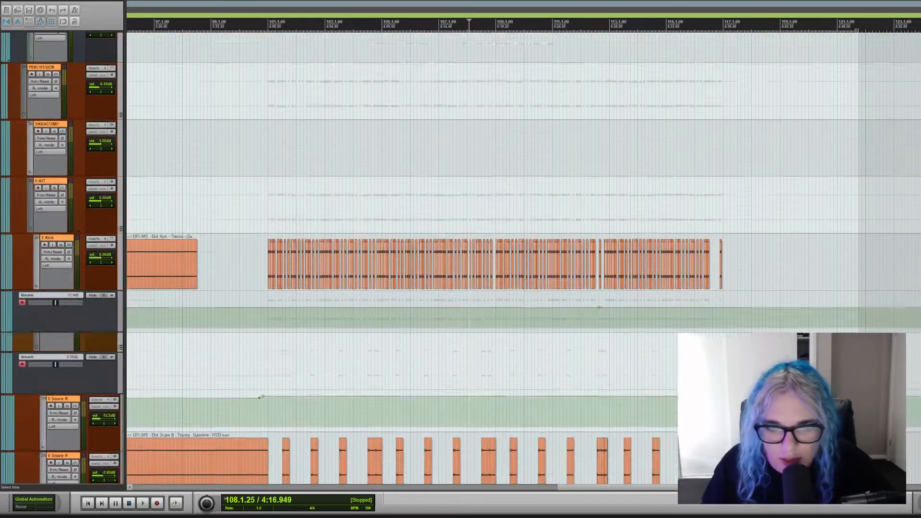
scroll(523, 259, "down", 6)
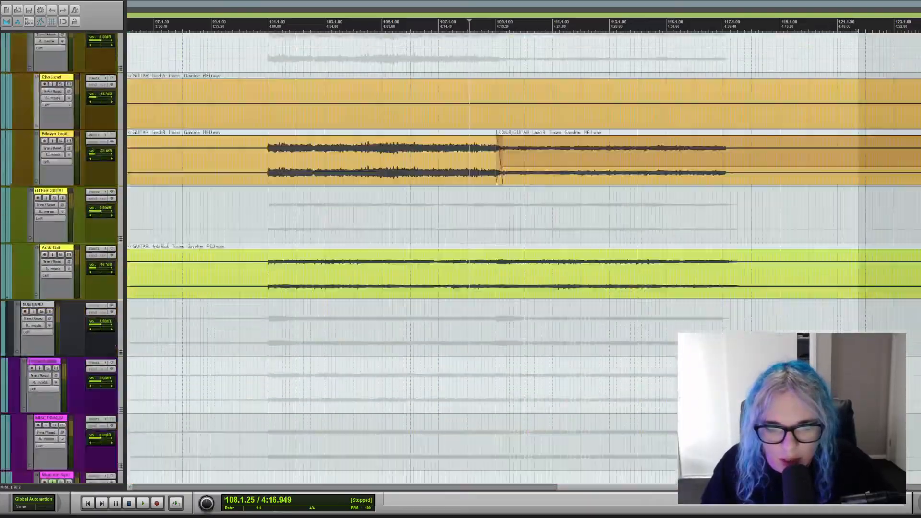
scroll(523, 259, "up", 12)
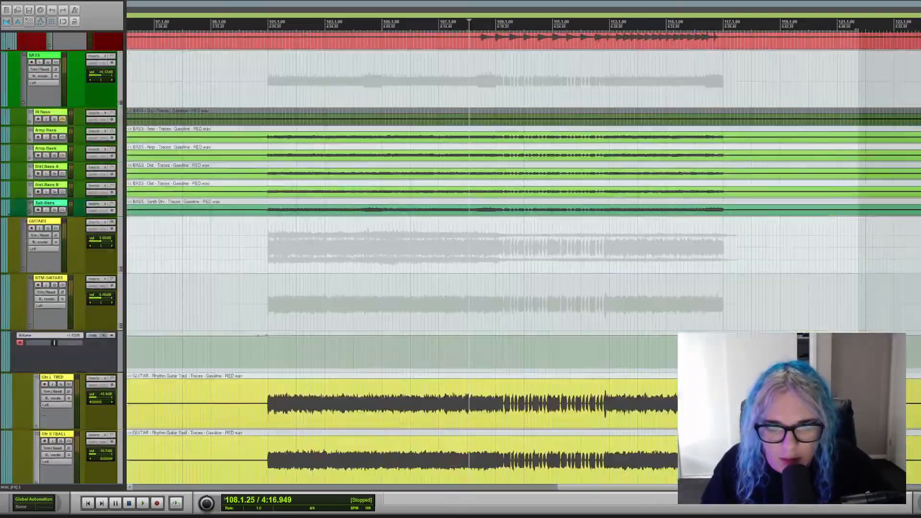
scroll(523, 259, "down", 10)
scroll(523, 259, "up", 3)
scroll(523, 259, "down", 2)
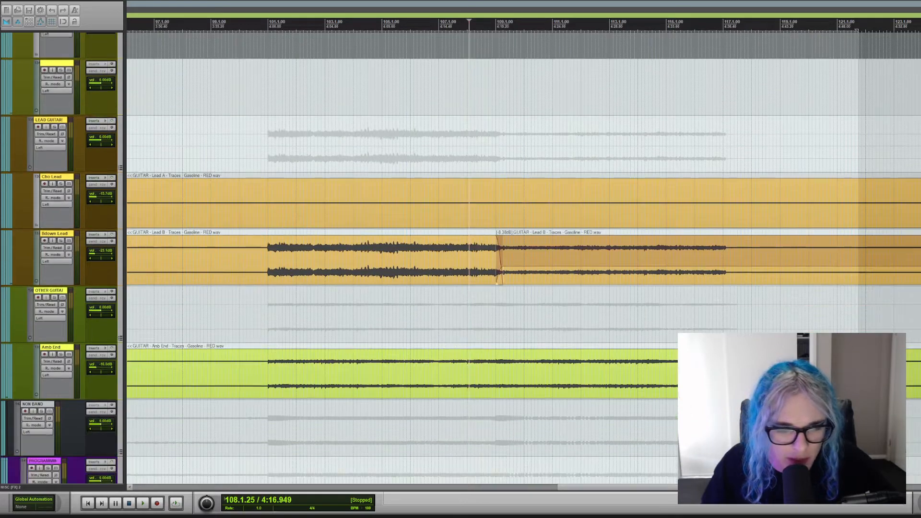
left_click(263, 323)
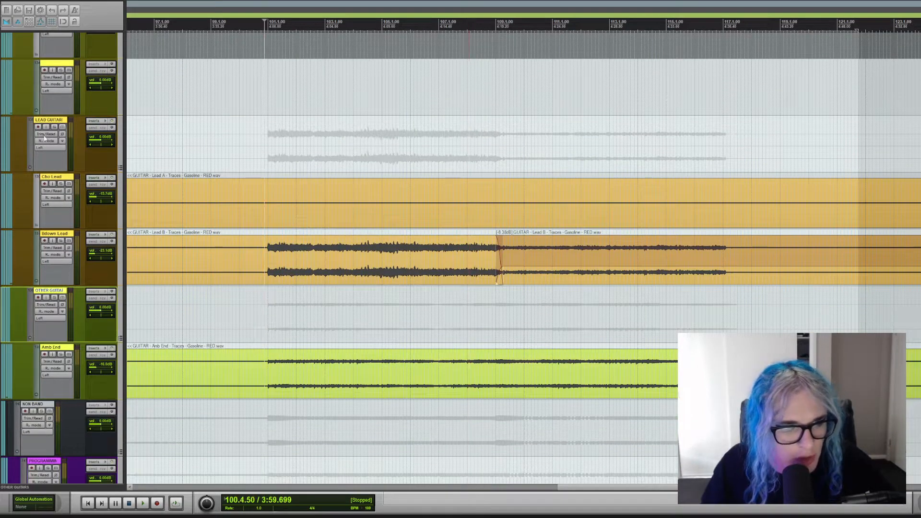
Solo the LEAD GUITAR and OTHER GUITAR buses together, and clear both solos again.
left_click(55, 127)
left_click(54, 298)
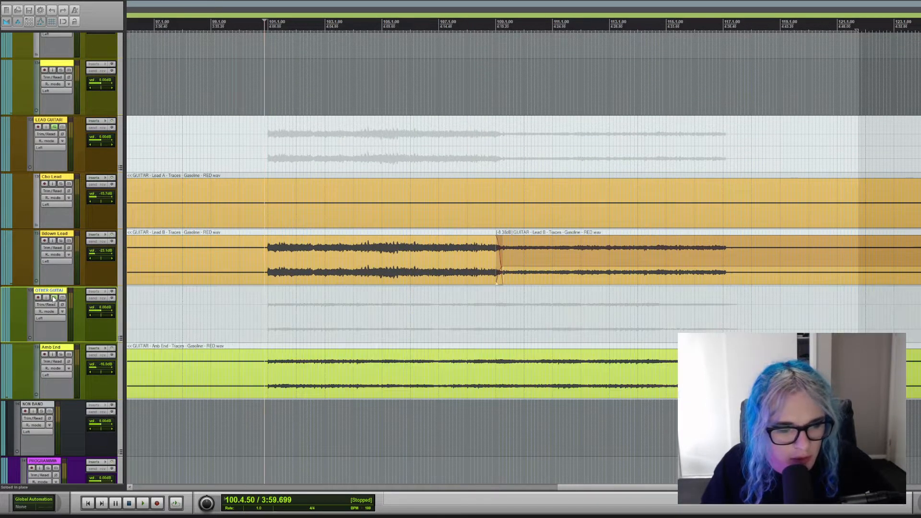
left_click(55, 127)
left_click(54, 298)
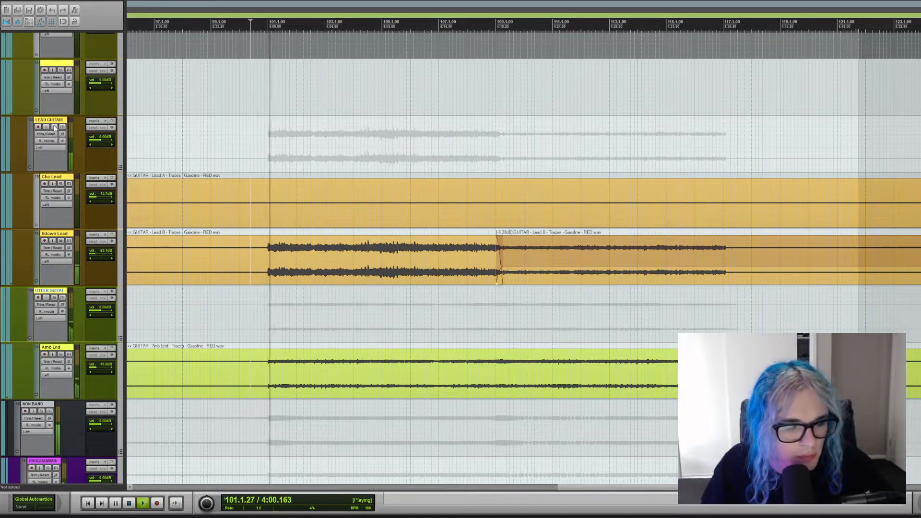
Play the full mix from bar 97 into the final section and solo the LEAD GUITAR and OTHER GUITAR buses during playback.
left_click(163, 144)
key("space")
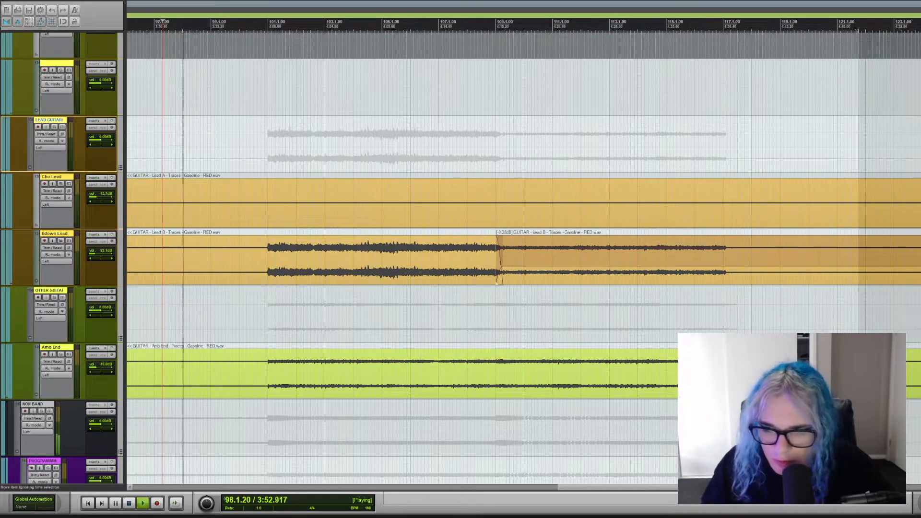
scroll(523, 259, "down", 15)
scroll(523, 259, "down", 15)
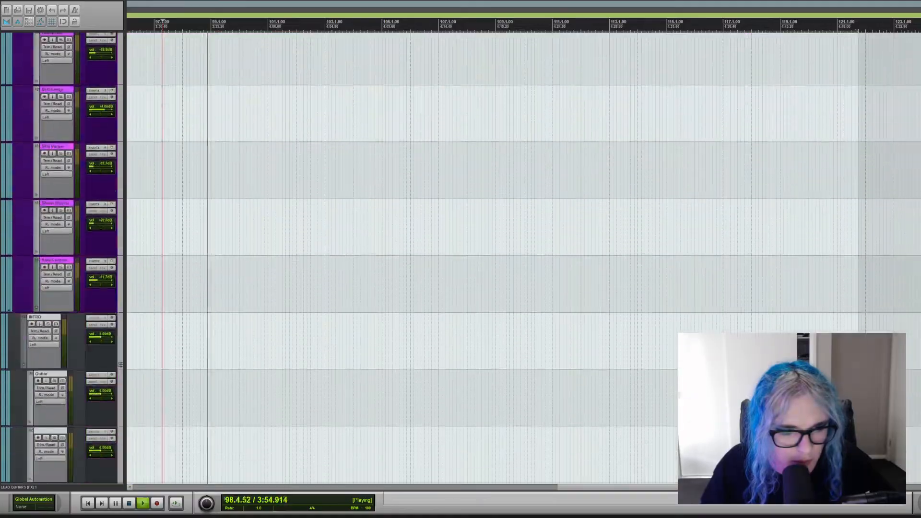
scroll(523, 260, "down", 10)
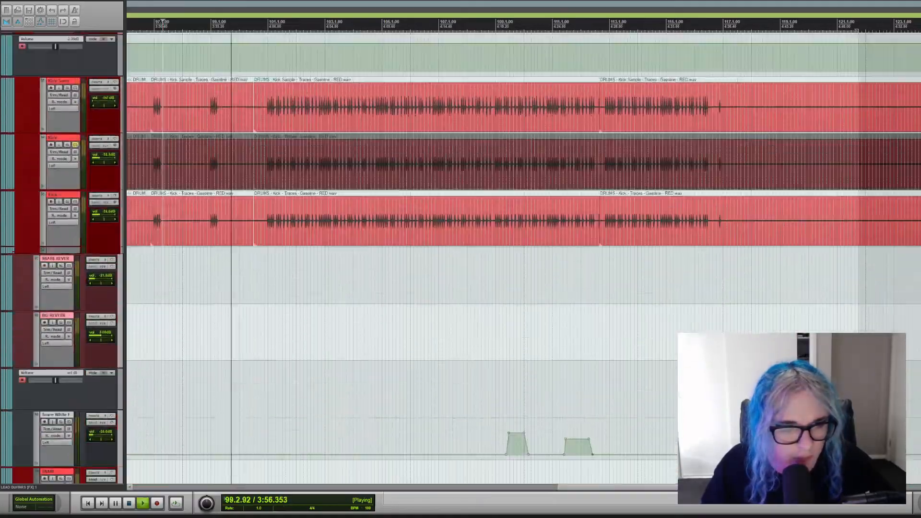
scroll(348, 243, "down", 15)
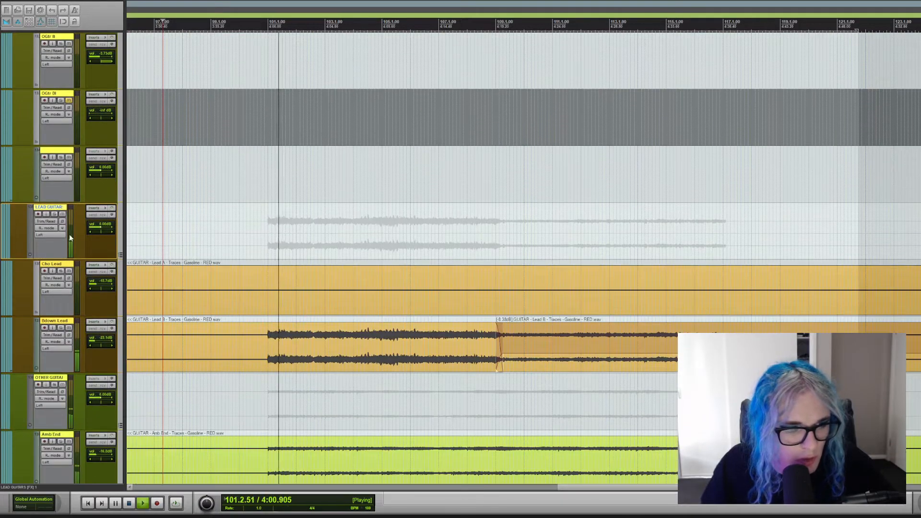
left_click(54, 385)
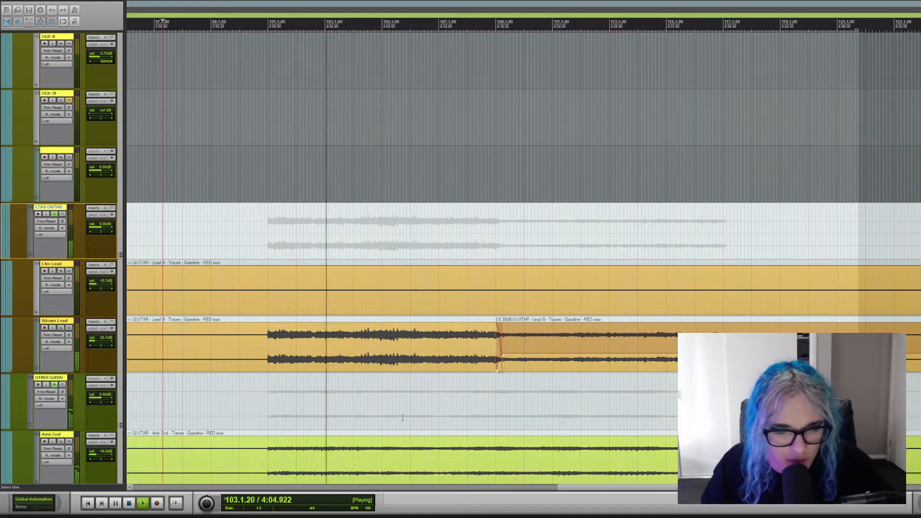
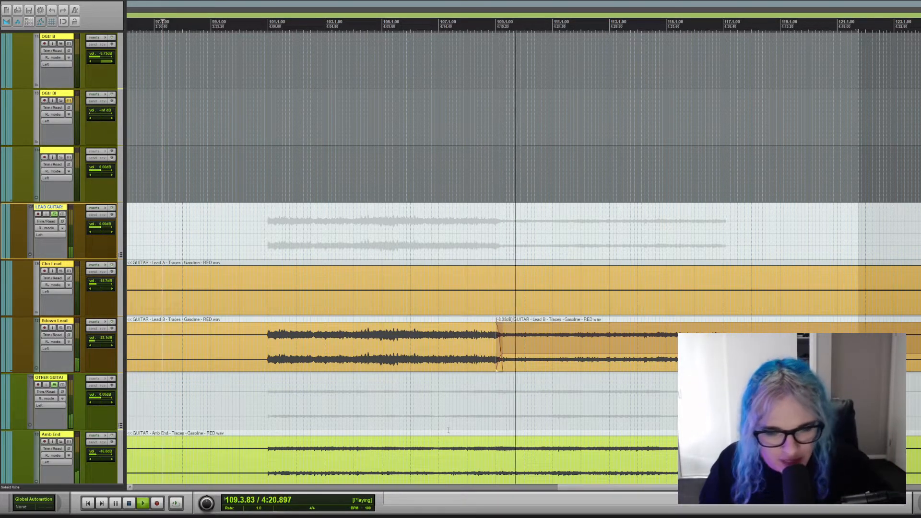
Clear the LEAD GUITAR and OTHER GUITAR solos during playback, audition the OTHER GUITAR bus alone once more, and return to the full mix.
left_click(55, 214)
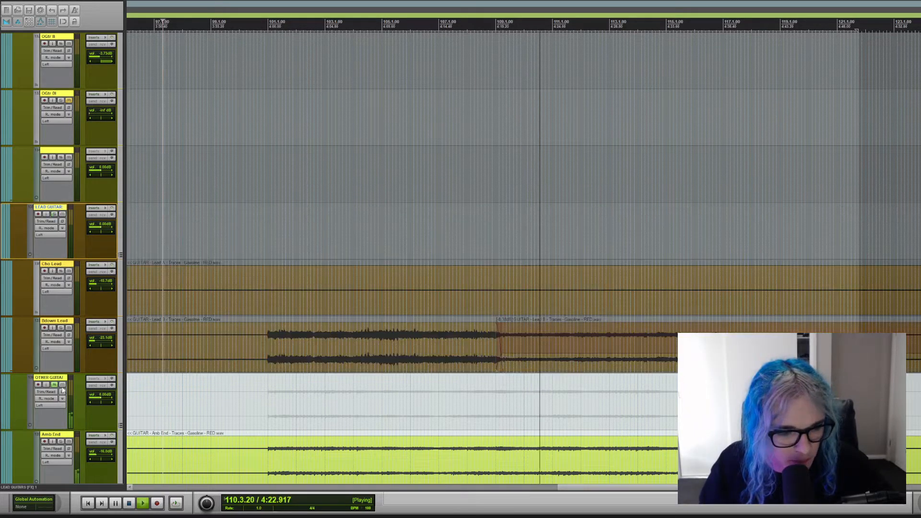
left_click(55, 385)
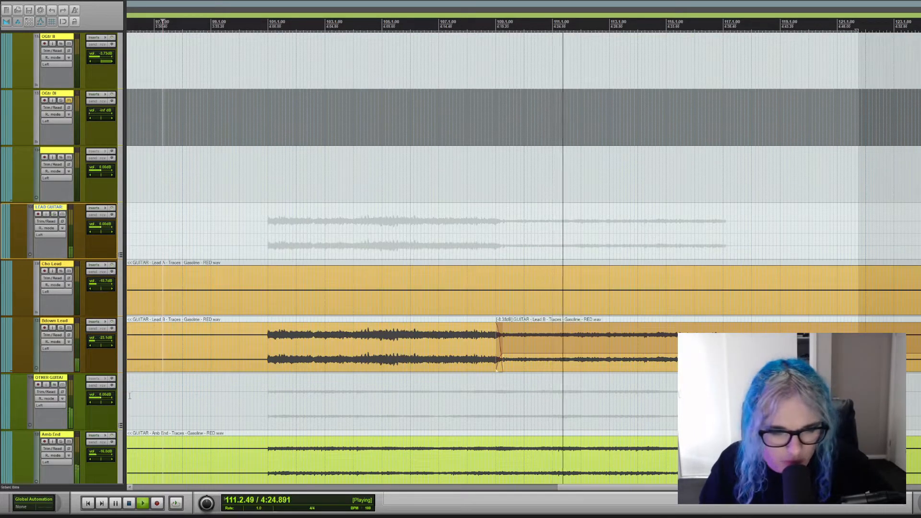
left_click(54, 385)
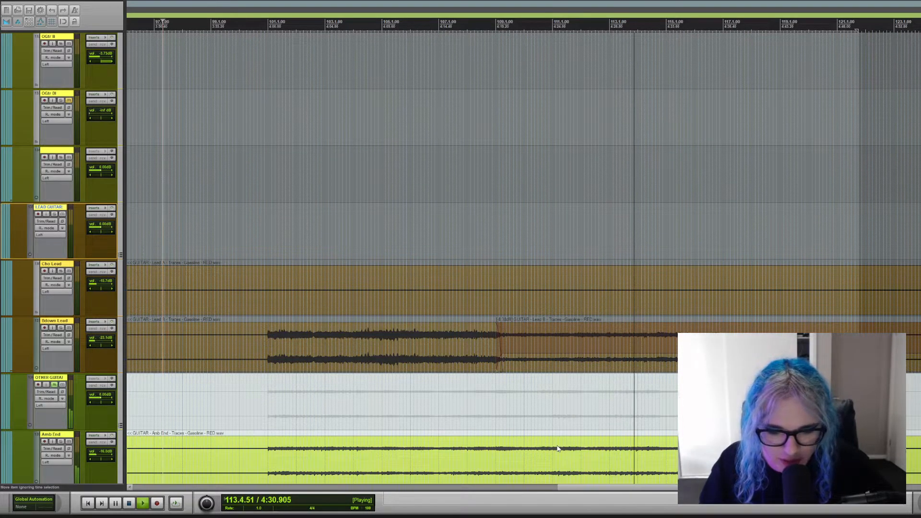
left_click(55, 386)
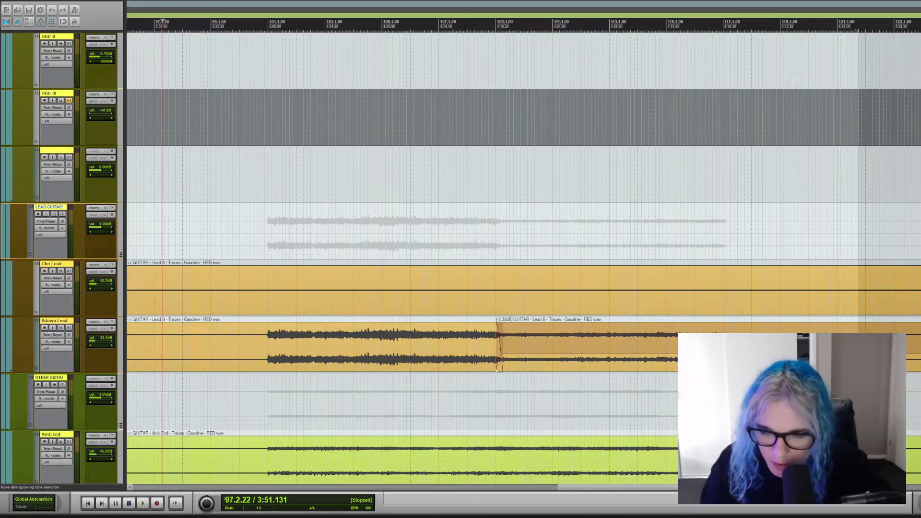
Look through the drum, synth and vocal tracks up to the vocal output stem and mix bus.
scroll(523, 259, "up", 15)
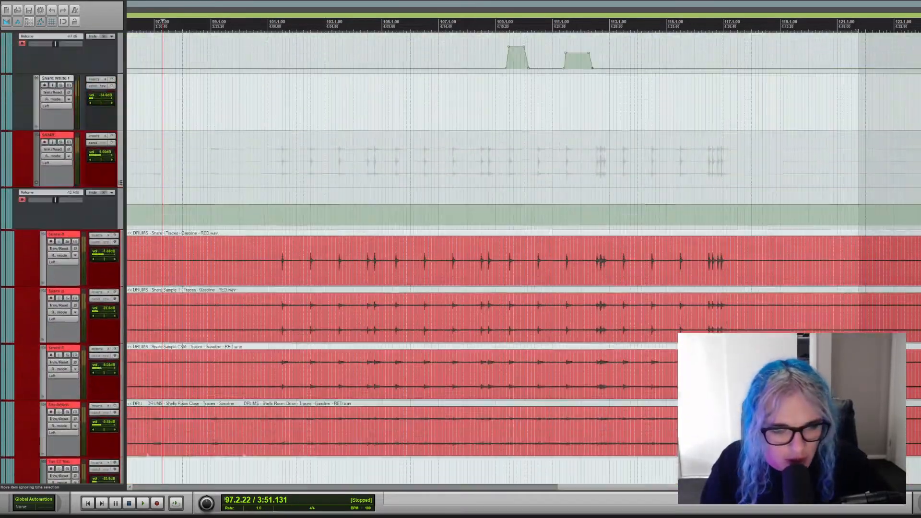
scroll(523, 259, "up", 12)
scroll(523, 259, "down", 14)
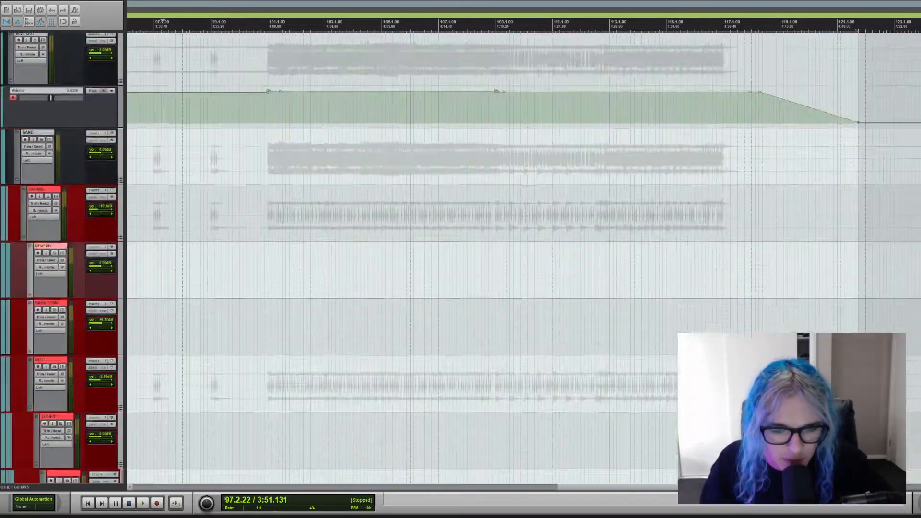
scroll(523, 259, "up", 8)
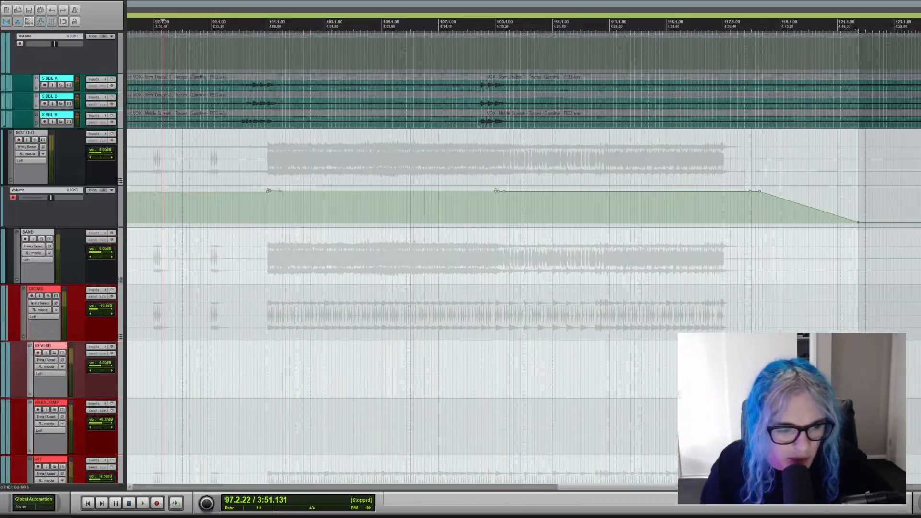
scroll(523, 259, "down", 20)
scroll(523, 259, "up", 20)
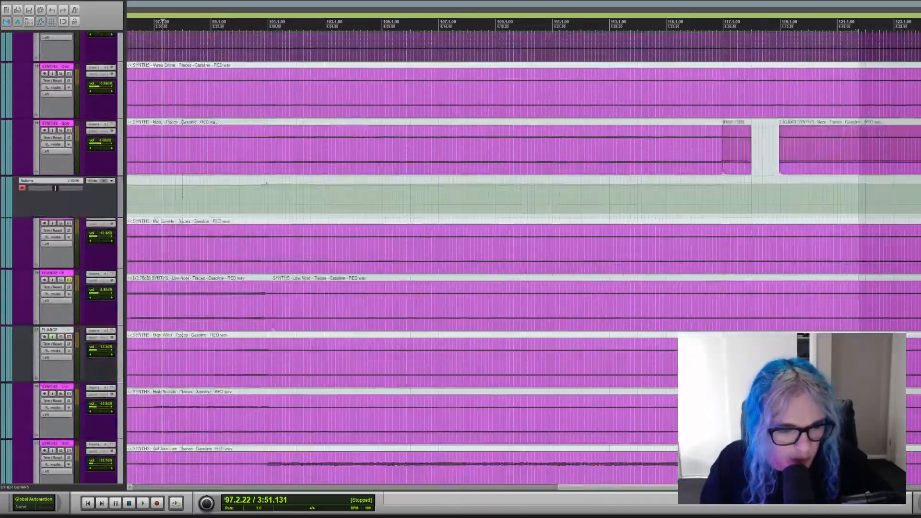
scroll(523, 259, "up", 8)
scroll(523, 259, "up", 10)
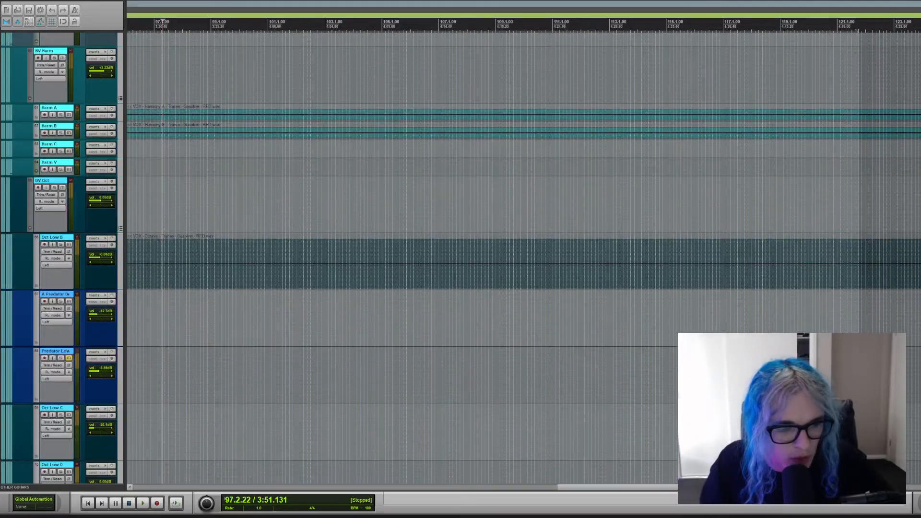
scroll(523, 259, "down", 10)
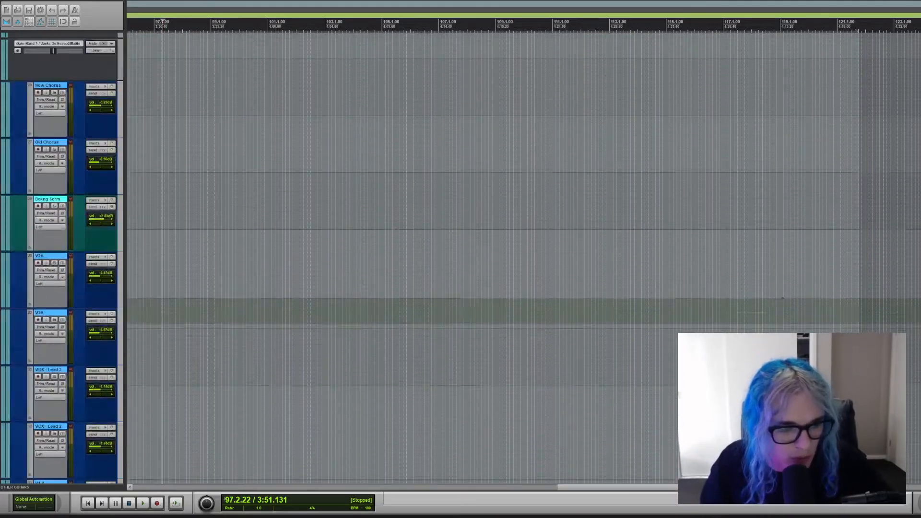
scroll(523, 259, "up", 15)
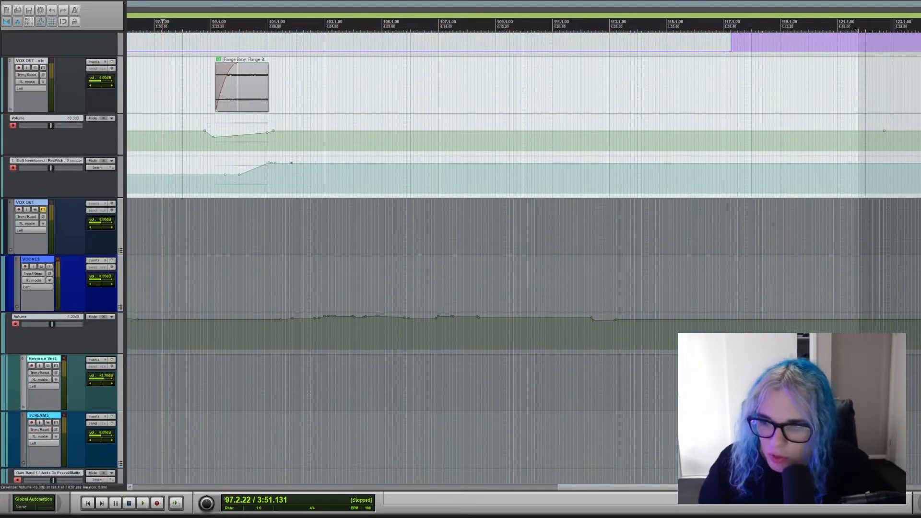
scroll(523, 259, "up", 3)
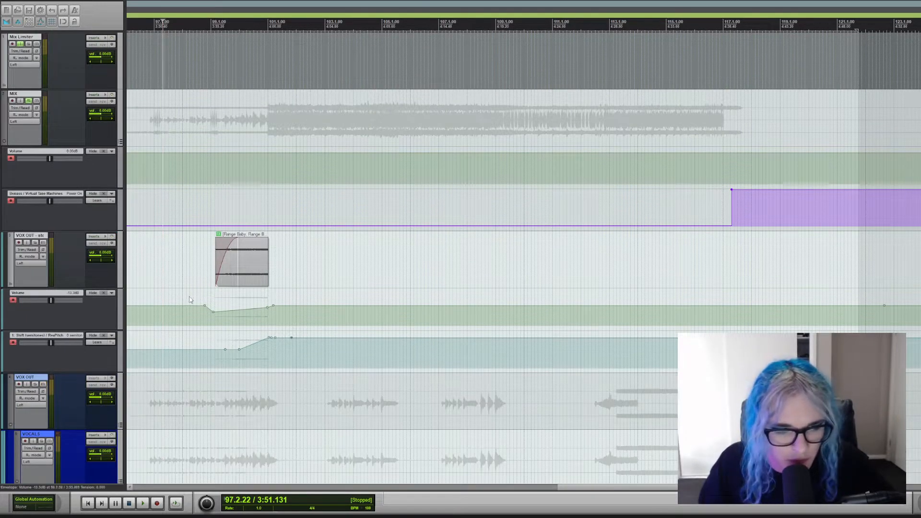
Audition the full mix briefly from the start of bar 97 and stop playback.
left_click(160, 283)
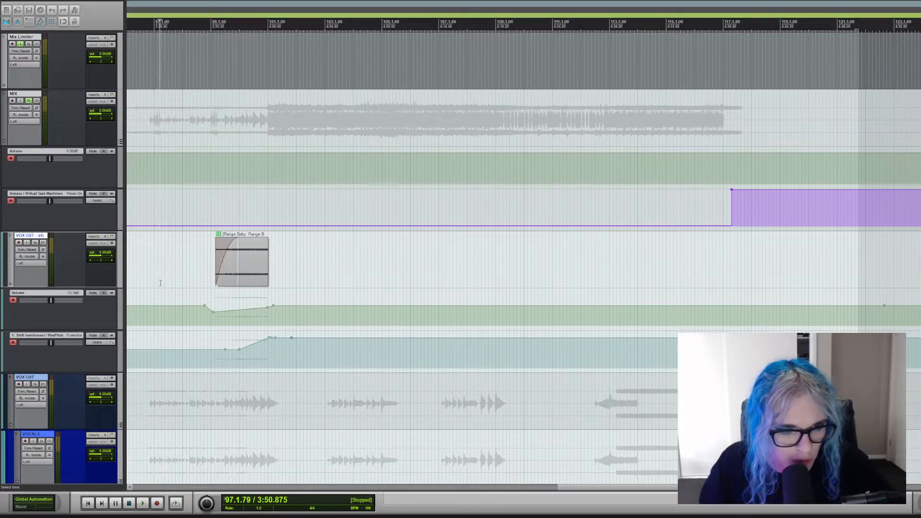
key("space")
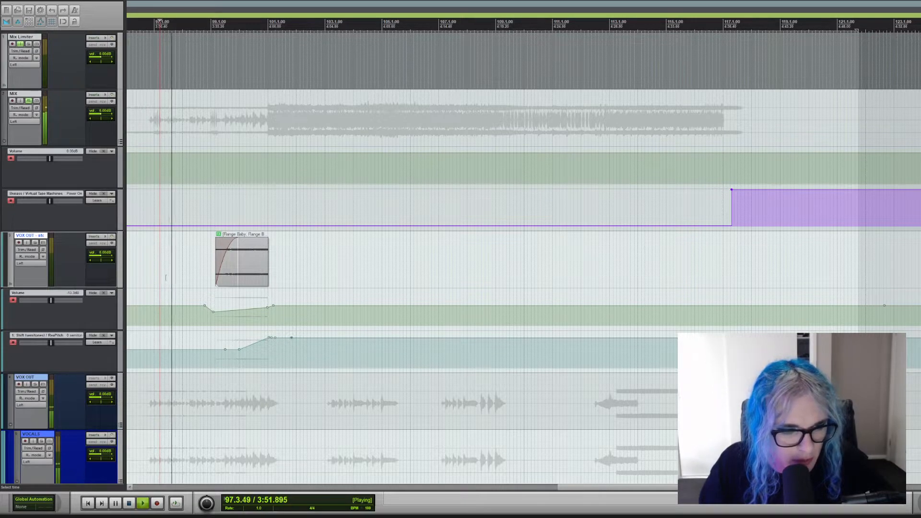
key("space")
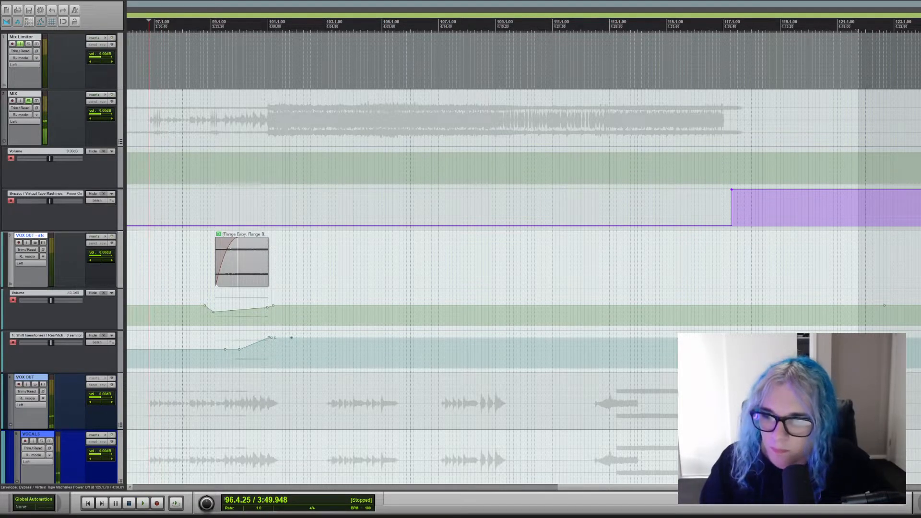
Solo the Lead Scream track, audition its phrase from bar 96, and clear the solo.
scroll(523, 259, "down", 10)
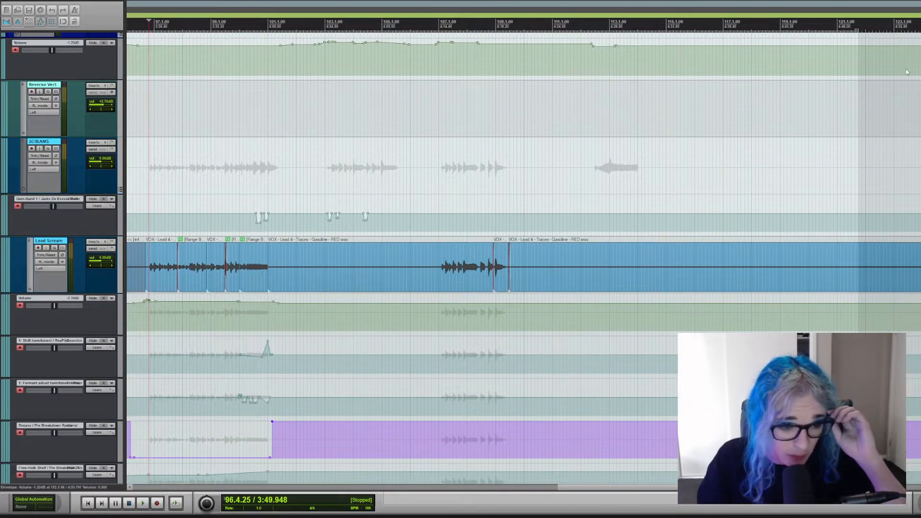
left_click(54, 248)
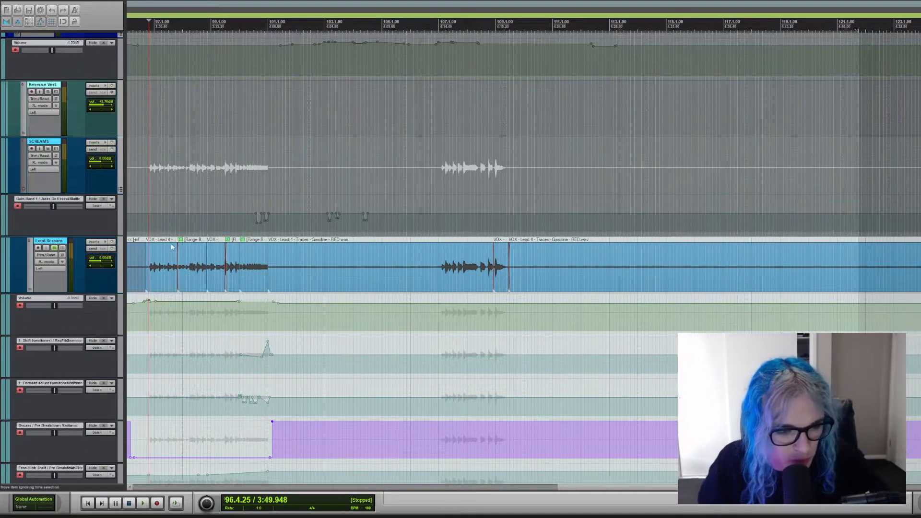
left_click(138, 260)
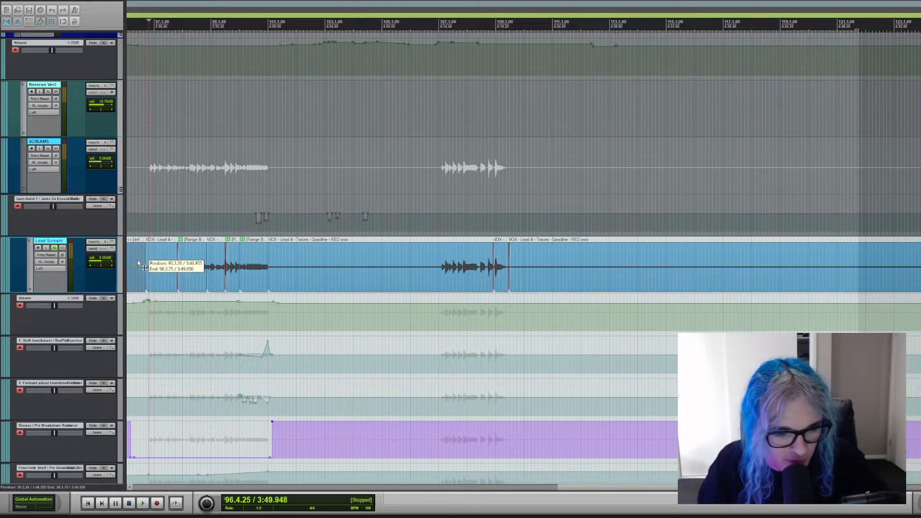
scroll(283, 390, "up", 3)
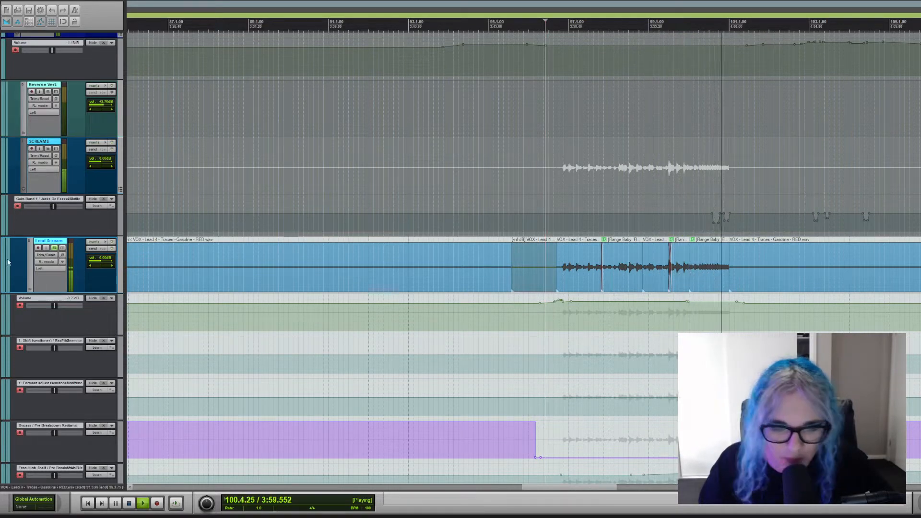
left_click(55, 249)
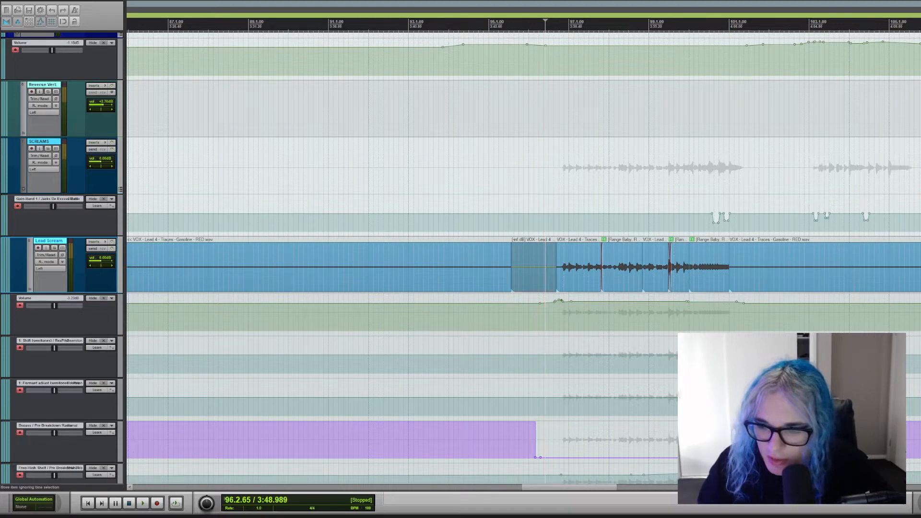
Solo the VOX OUT stem track, audition its processed clip from bar 98, and stop playback with the solo cleared.
scroll(523, 259, "up", 10)
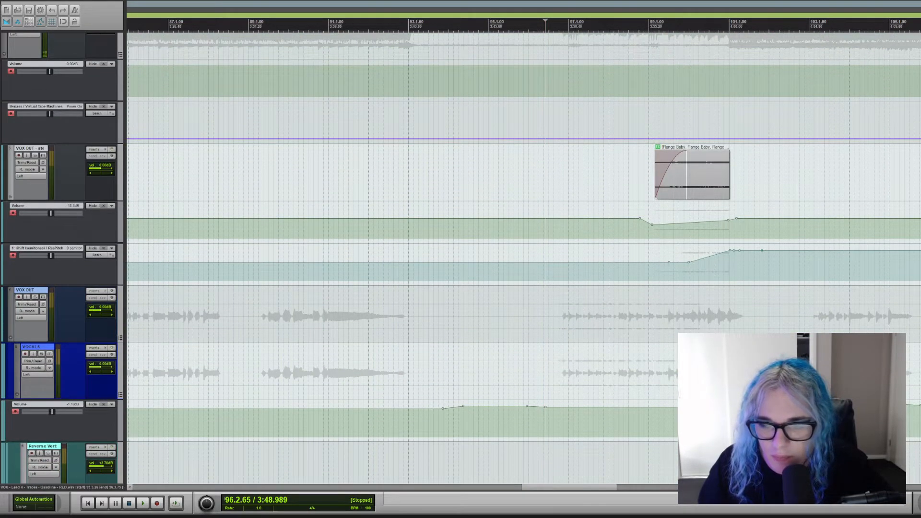
scroll(523, 259, "down", 11)
scroll(523, 259, "down", 20)
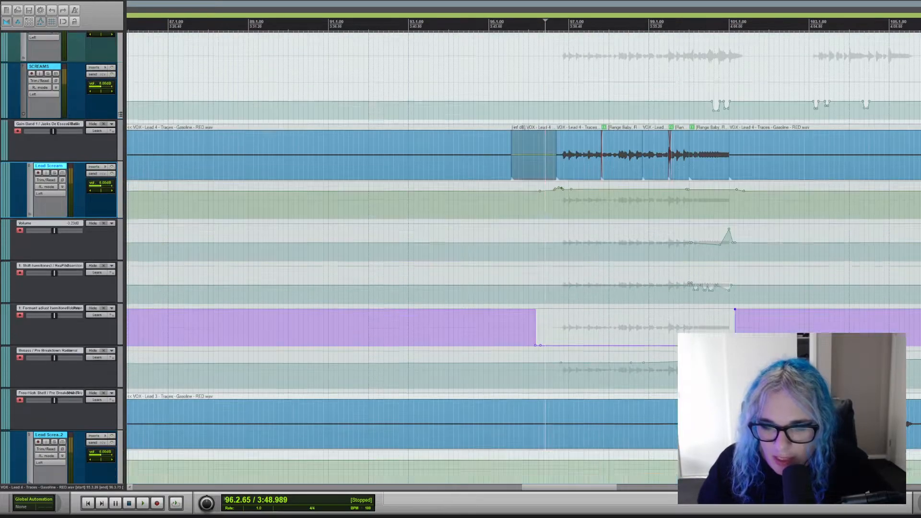
scroll(523, 260, "up", 20)
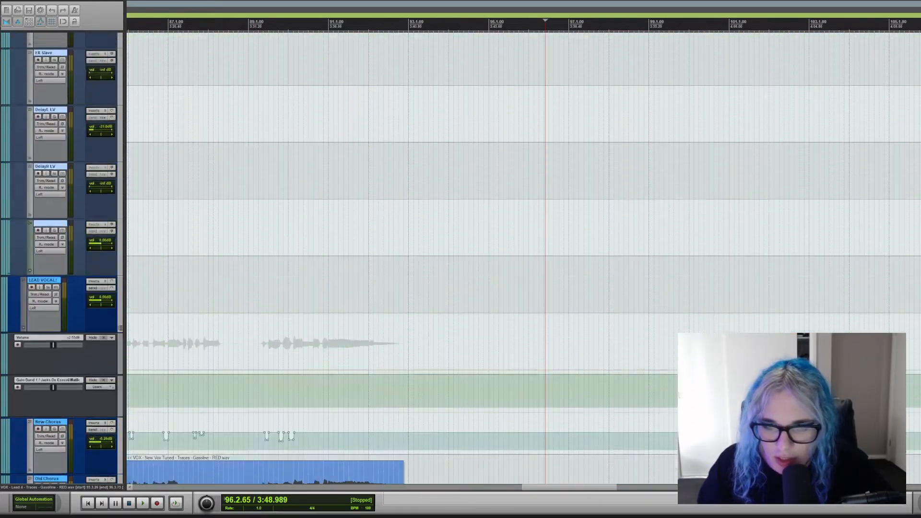
scroll(523, 259, "up", 8)
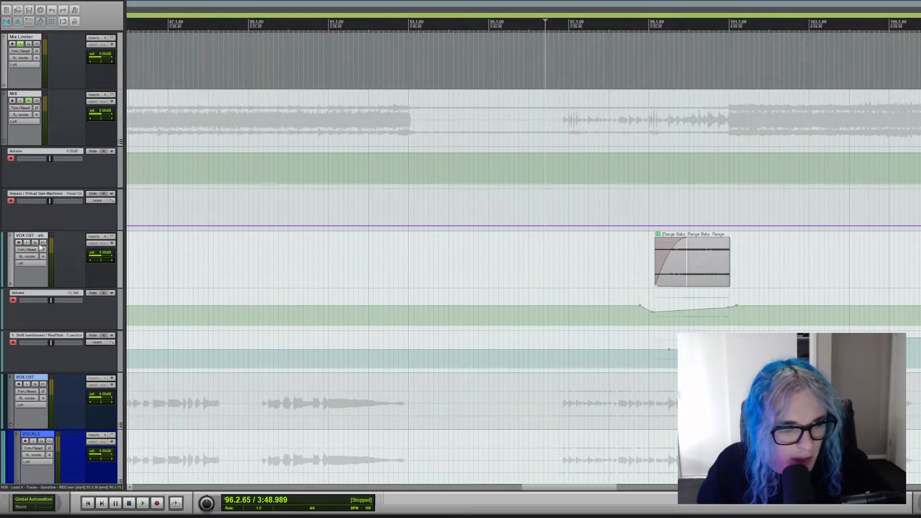
left_click(35, 243)
left_click(628, 294)
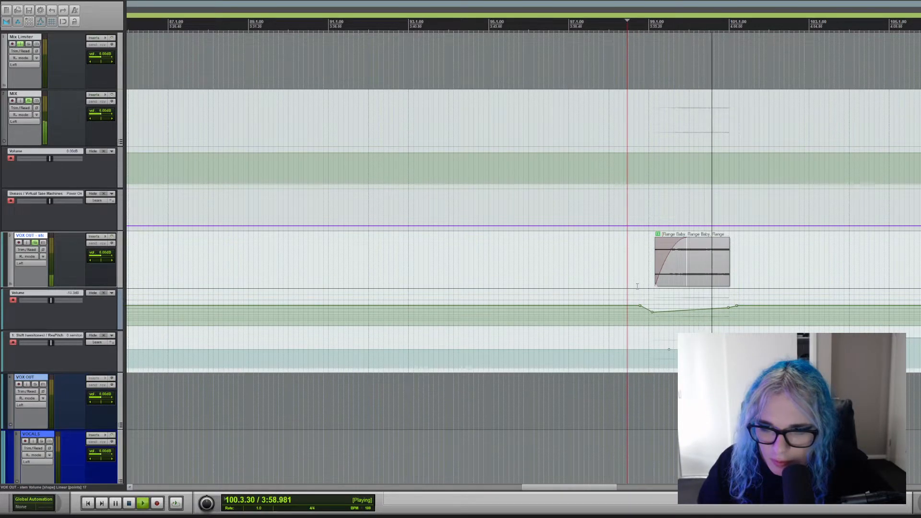
key("space")
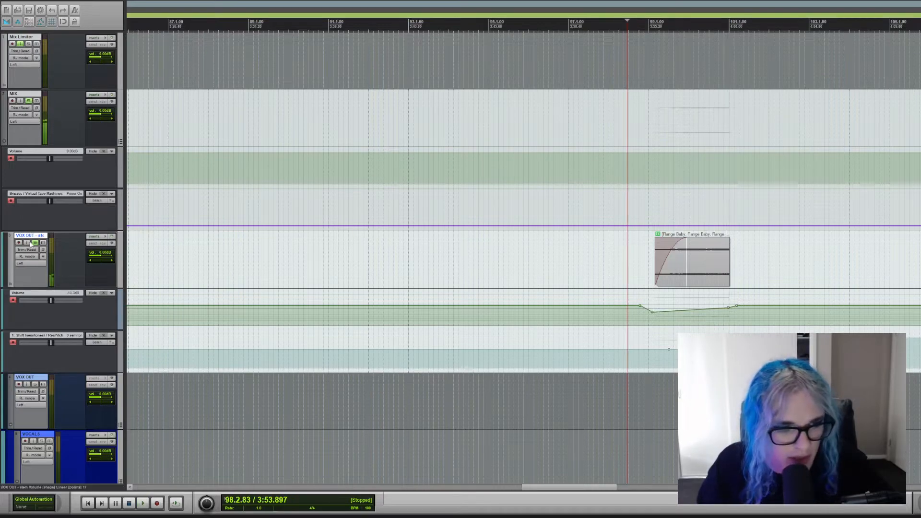
left_click(35, 243)
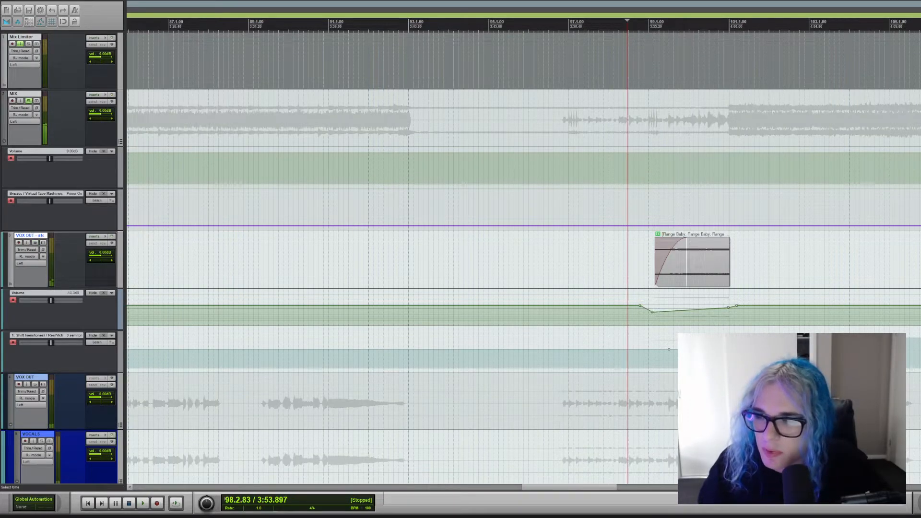
Examine the additional lead scream and How Can You tracks and set the playback position near the end of bar 65.
scroll(523, 253, "down", 12)
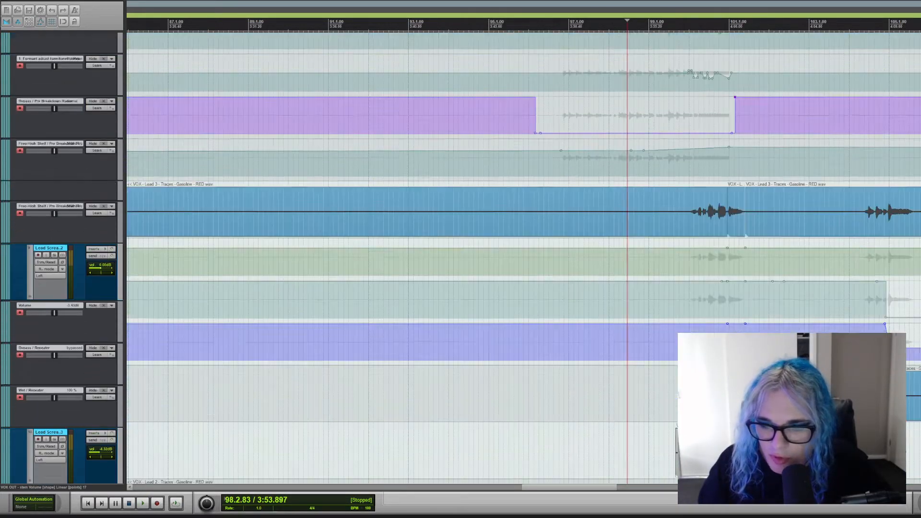
scroll(694, 206, "down", 4)
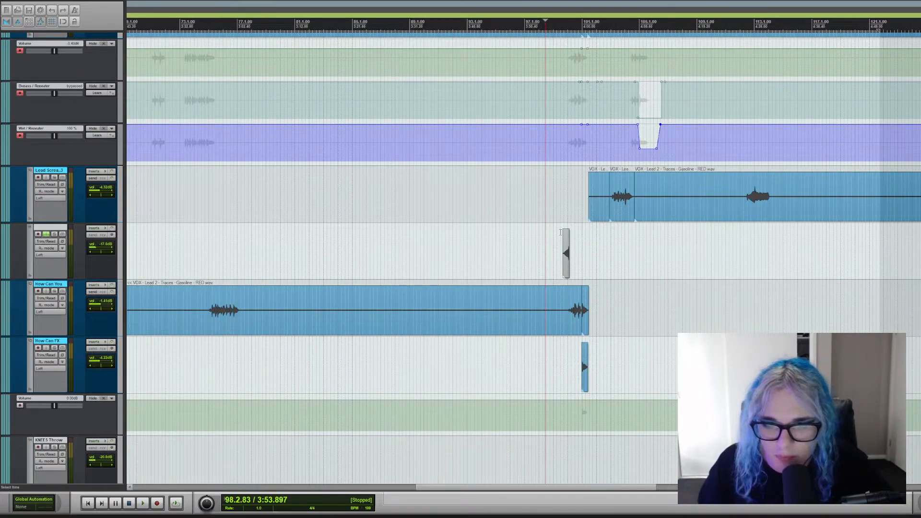
scroll(341, 211, "down", 4)
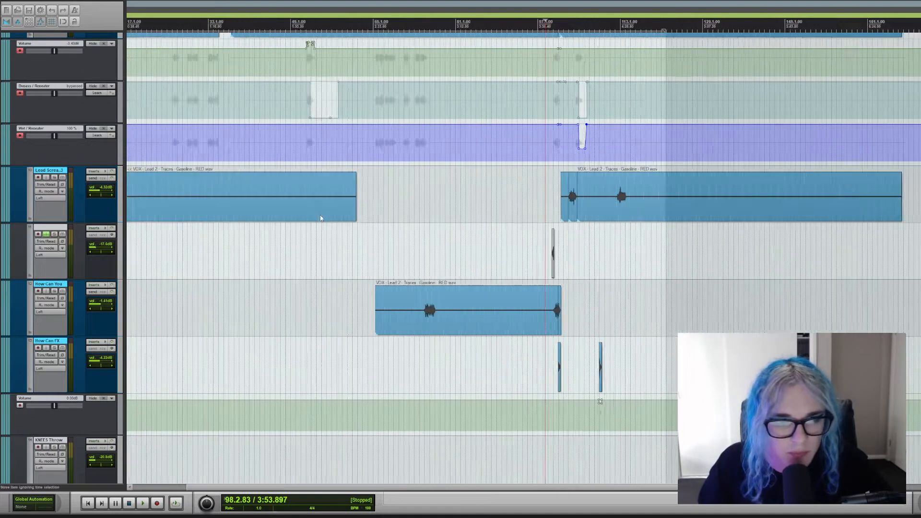
left_click(310, 206)
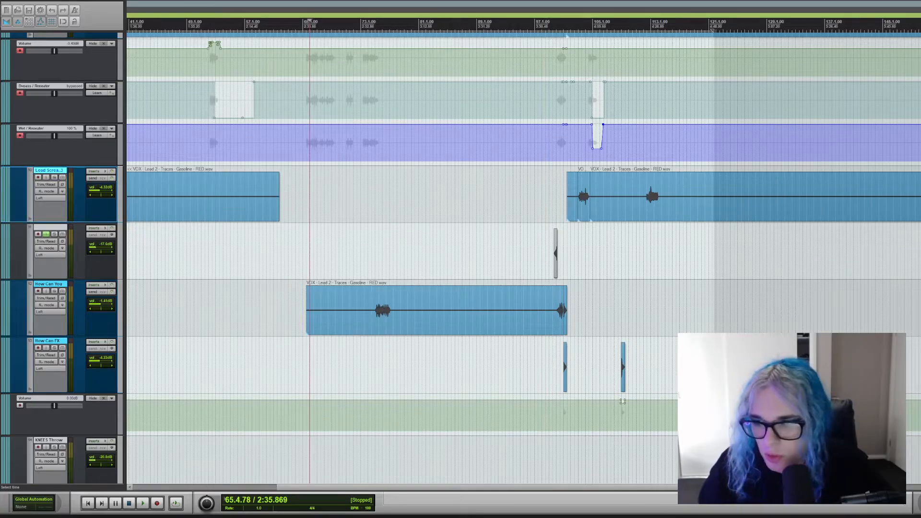
Find the lead vocal tracks and set the playback position at bar 37, before the first New Chorus vocal phrase.
scroll(91, 206, "up", 12)
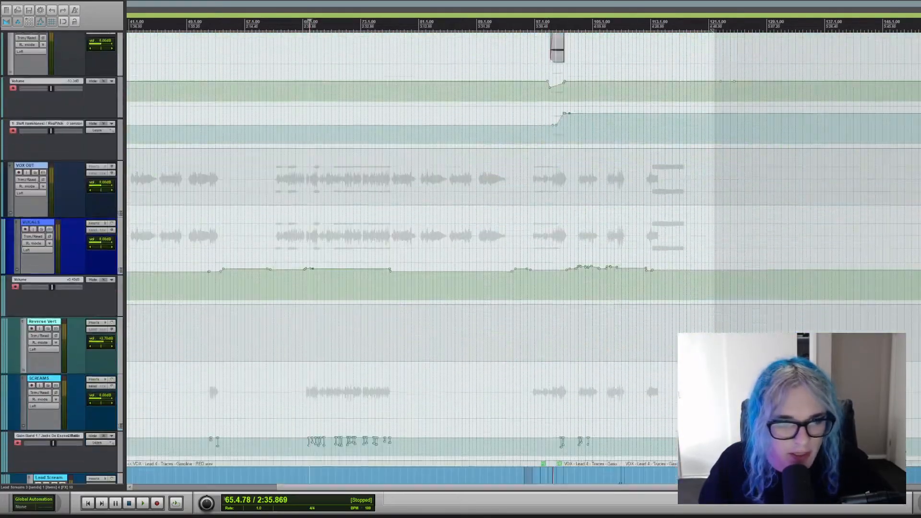
scroll(91, 206, "down", 4)
scroll(461, 258, "down", 15)
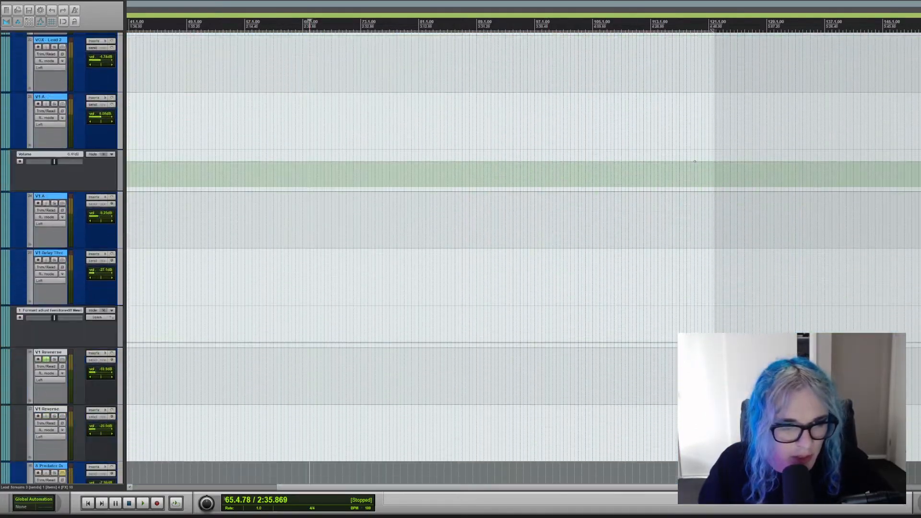
scroll(346, 188, "down", 3)
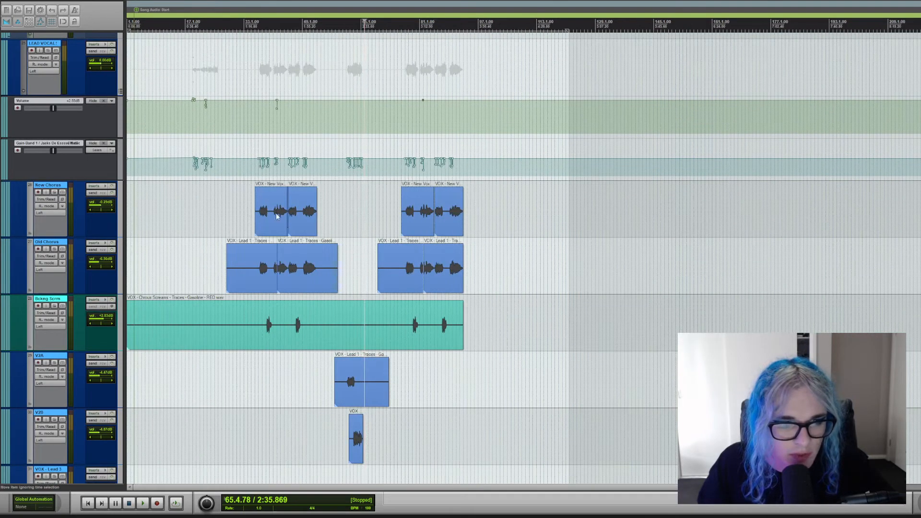
left_click(259, 230)
scroll(528, 226, "up", 4)
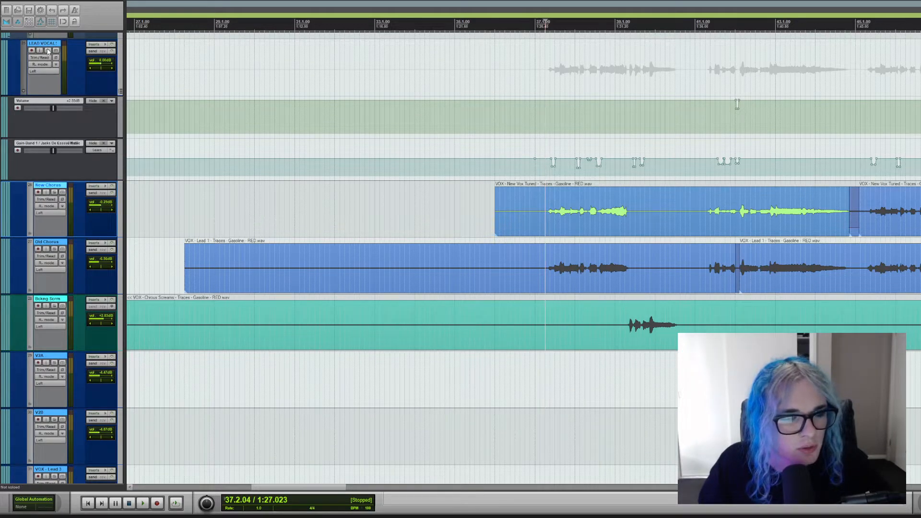
Set the playback position at 37.1.81, solo the VOX OUT track, audition the chorus vocals, and stop playback with the solo cleared.
left_click(544, 147)
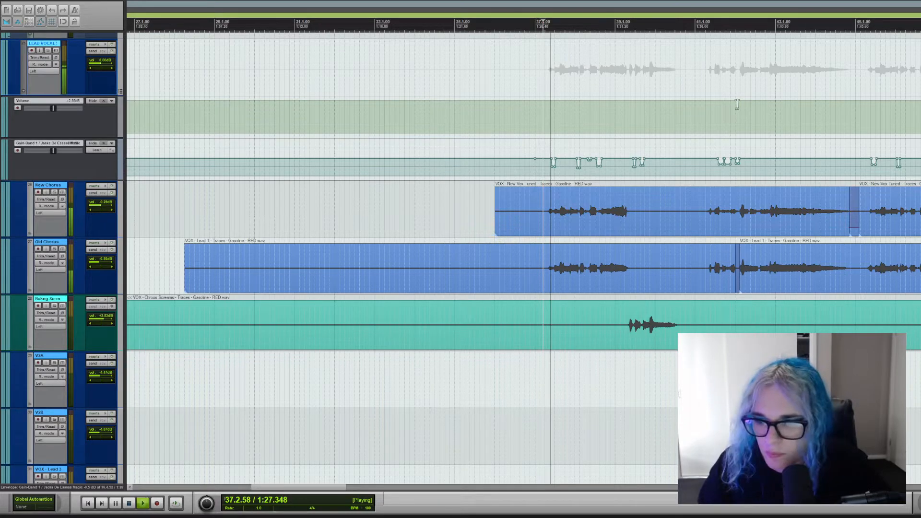
key("space")
scroll(738, 104, "up", 15)
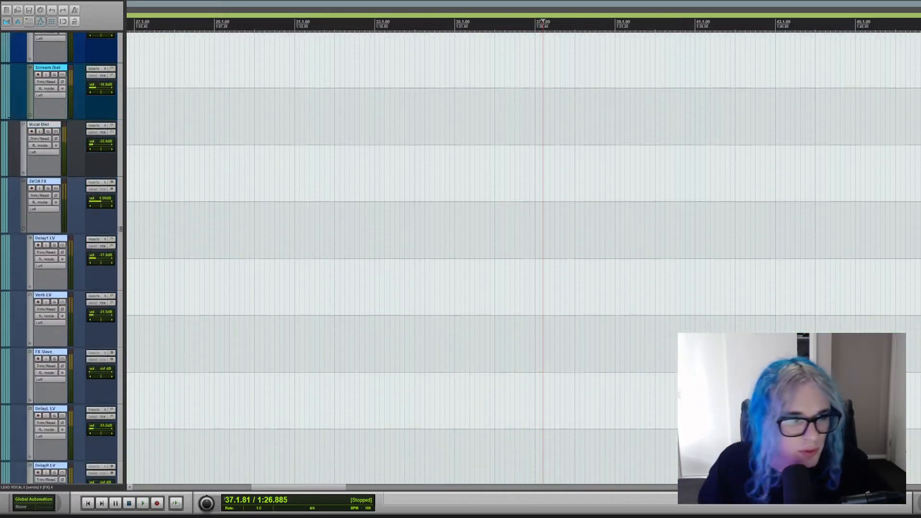
scroll(524, 259, "up", 10)
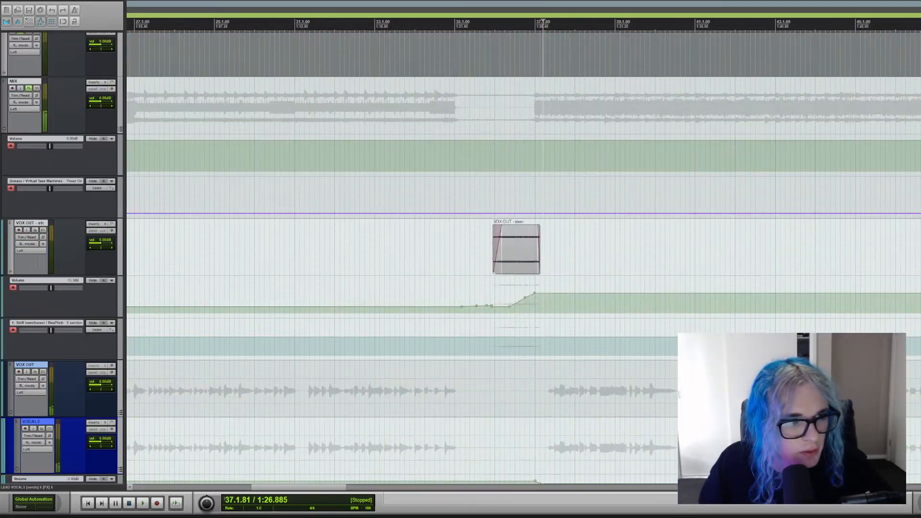
left_click(35, 373)
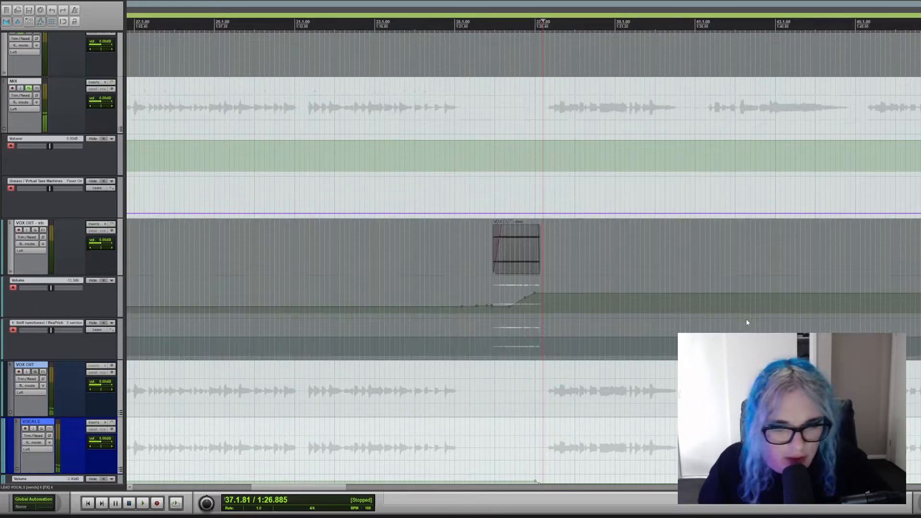
scroll(523, 259, "down", 20)
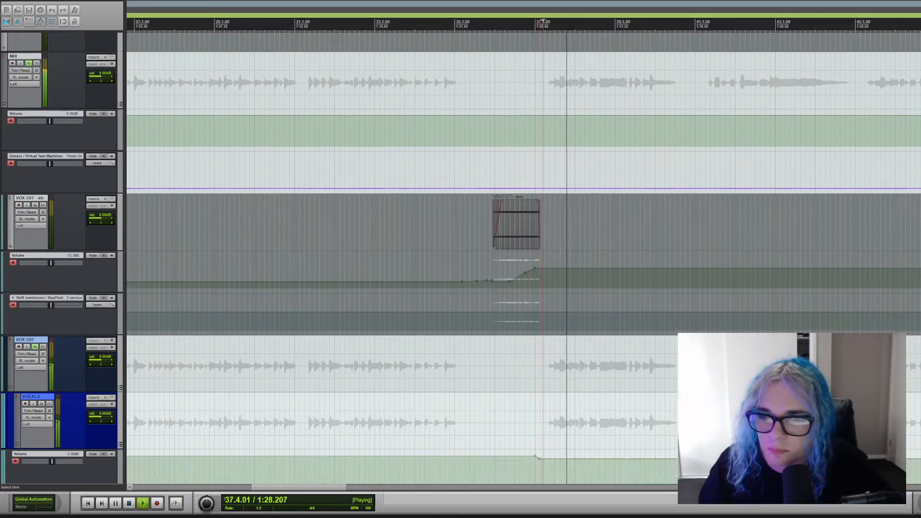
scroll(523, 259, "up", 2)
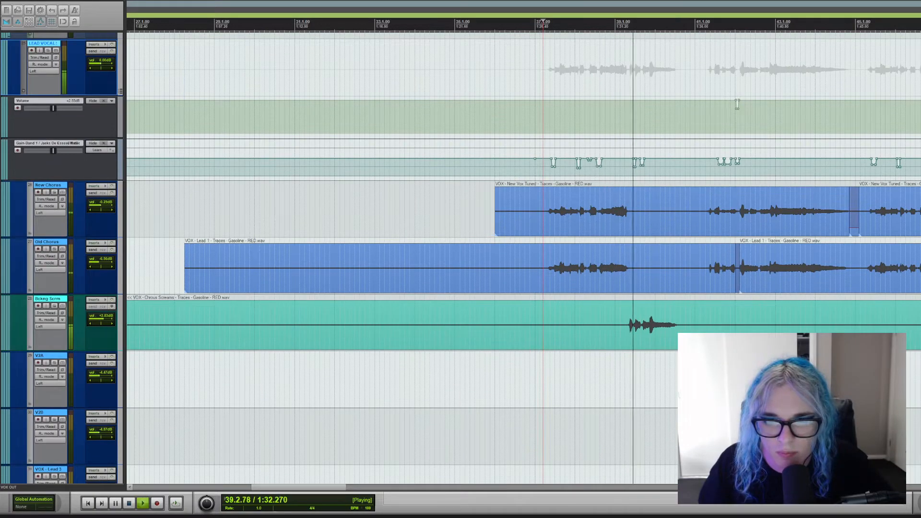
scroll(524, 259, "down", 20)
scroll(524, 259, "down", 20)
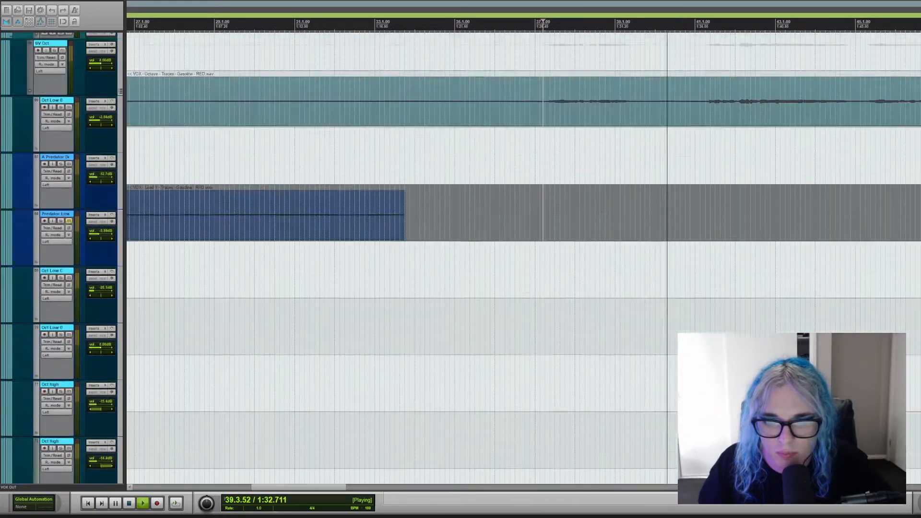
scroll(524, 259, "up", 15)
scroll(524, 259, "up", 15)
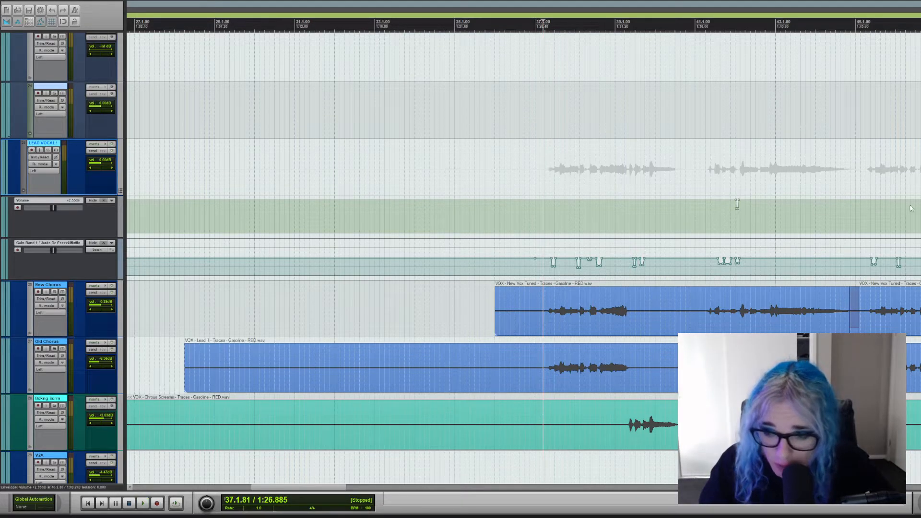
Find the BV Harm track, solo it, audition the chorus harmonies from bar 37, and clear the solo.
scroll(523, 259, "down", 10)
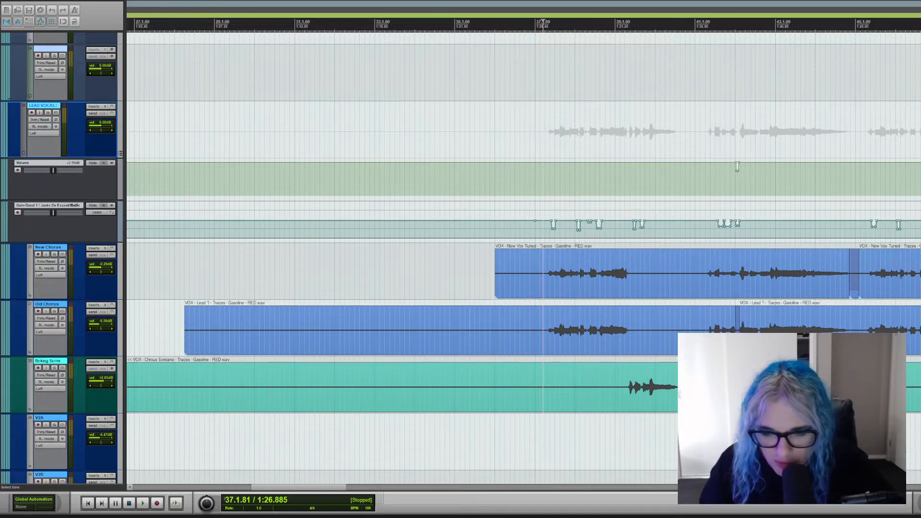
scroll(523, 259, "down", 10)
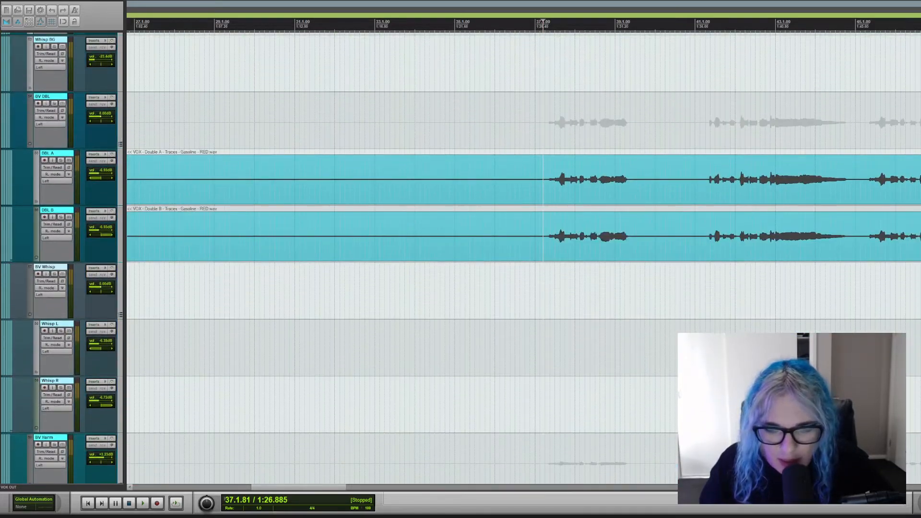
scroll(523, 259, "down", 2)
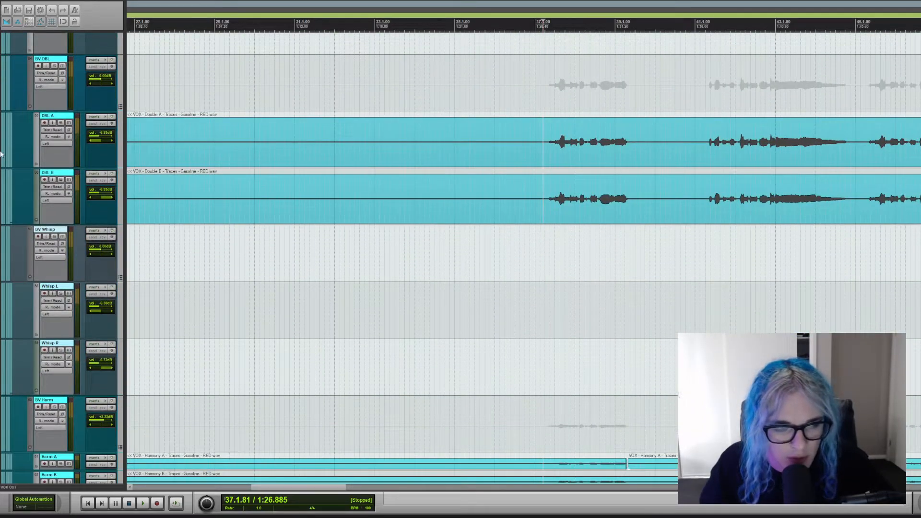
scroll(523, 259, "down", 16)
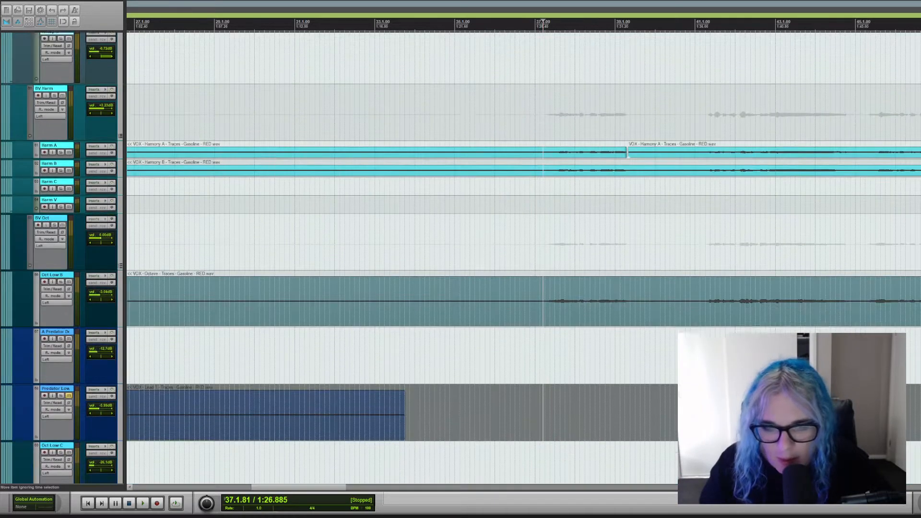
scroll(523, 259, "up", 4)
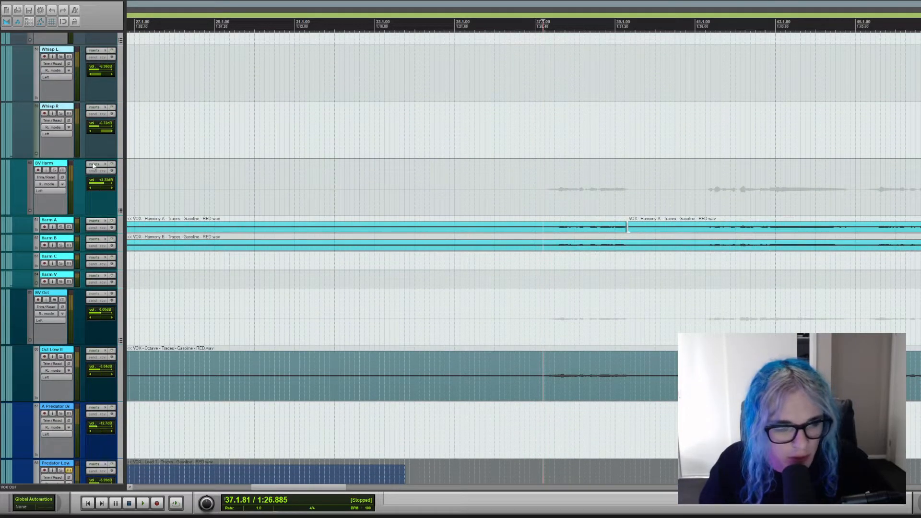
left_click(55, 171)
key("space")
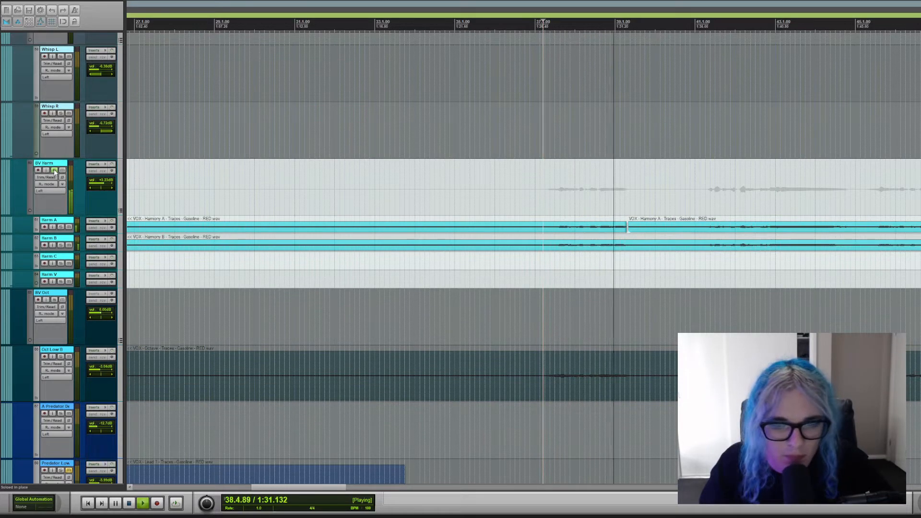
key("space")
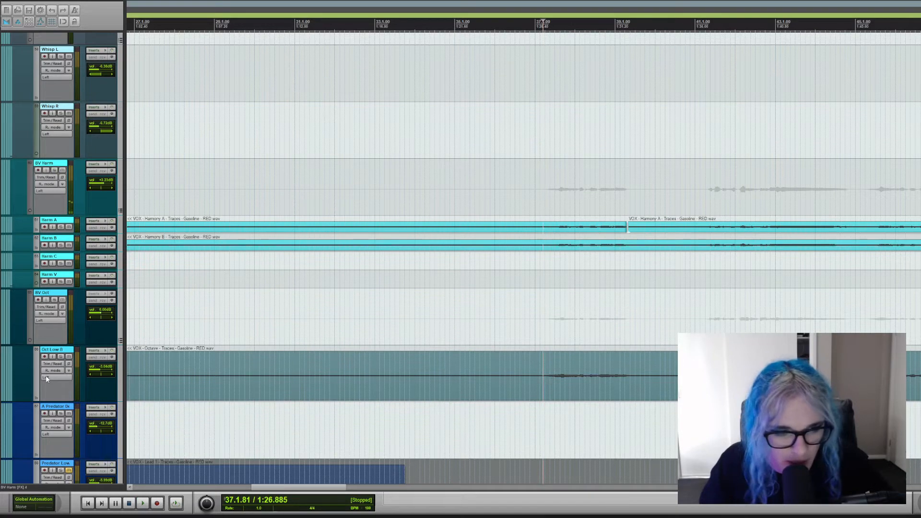
Solo the Oct Low B track, audition its octave vocal from bar 37, and stop playback with the solo cleared.
left_click(63, 358)
key("space")
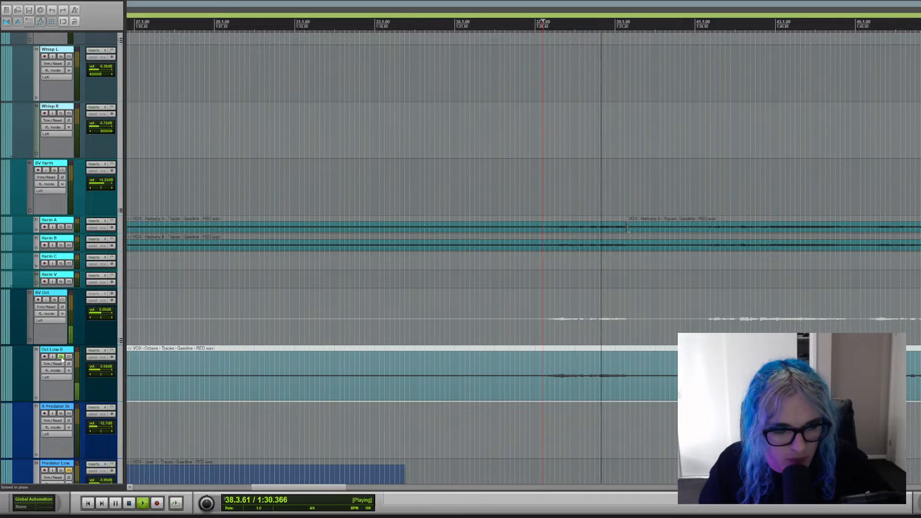
key("space")
left_click(62, 357)
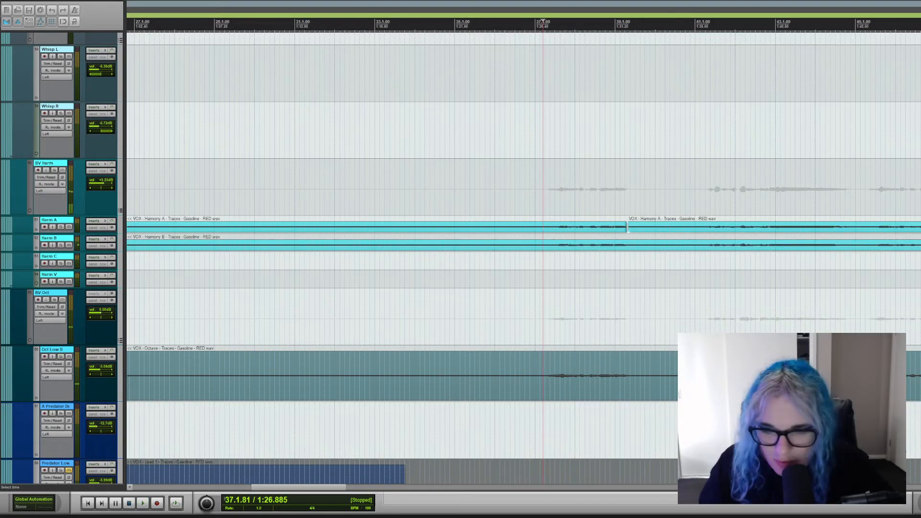
Solo the scream double track holding the Middle Scream clip, audition it from bar 37, and clear the solo.
scroll(523, 259, "down", 15)
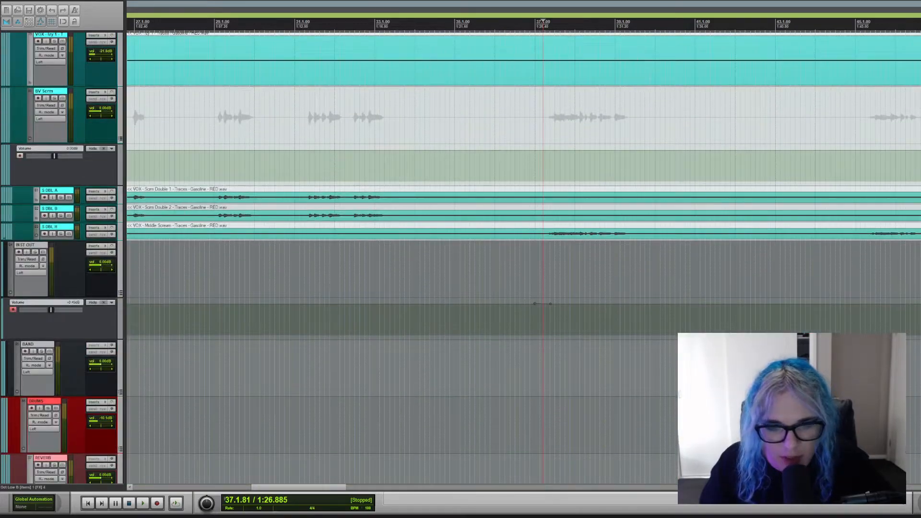
scroll(523, 259, "up", 3)
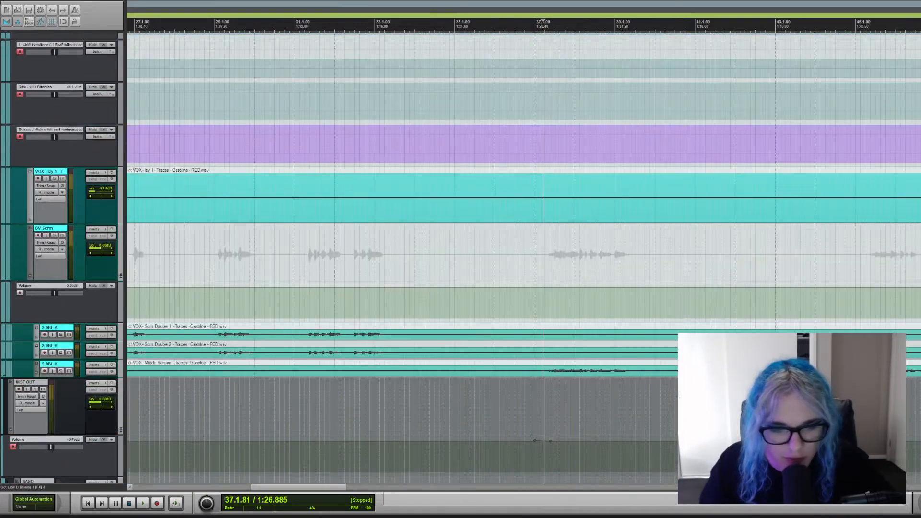
left_click(61, 372)
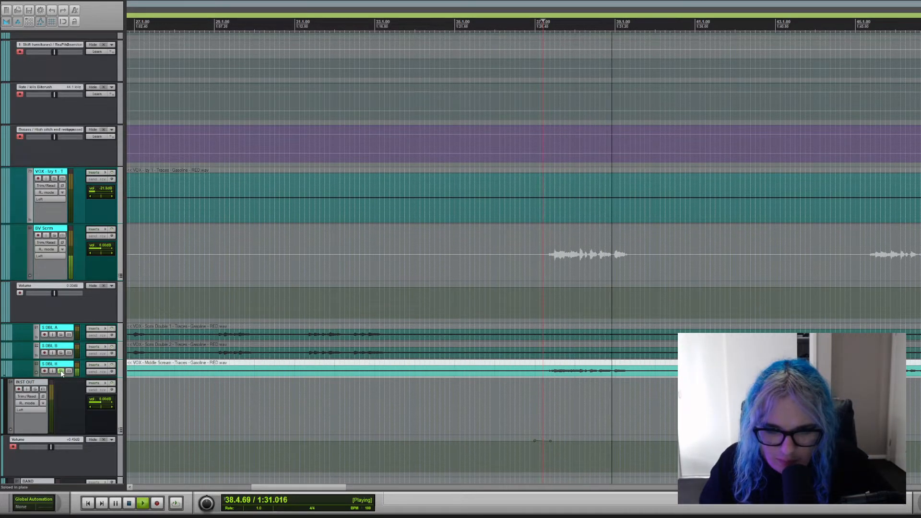
left_click(60, 372)
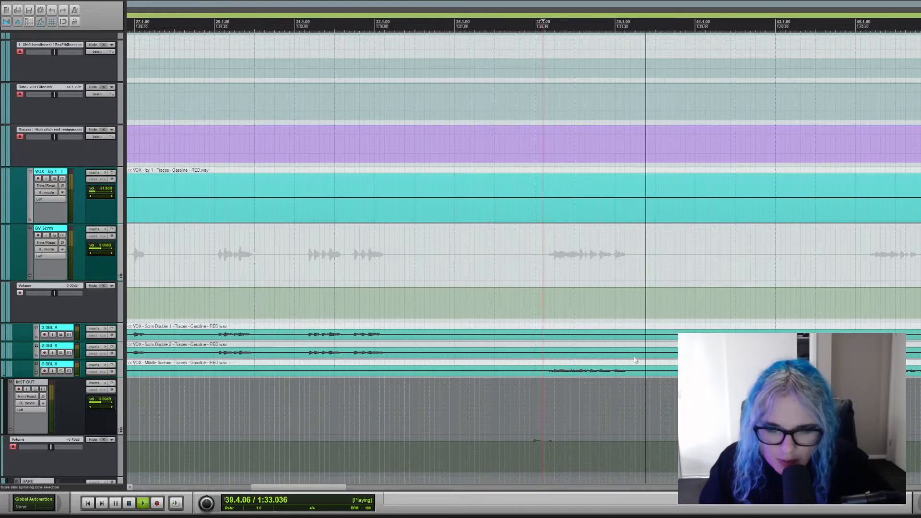
key("space")
Examine the lead, double, harmony, octave and miscellaneous vocal tracks that make up the chorus at bar 37.
scroll(523, 258, "down", 10)
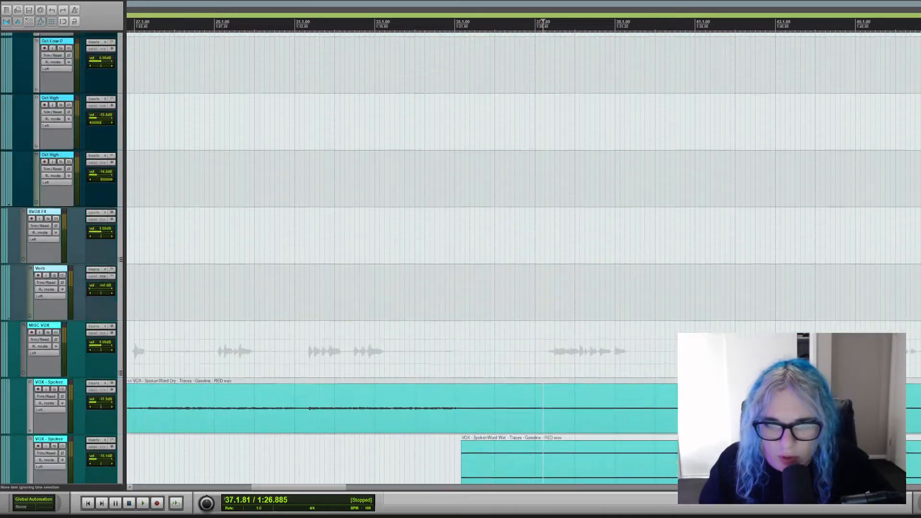
scroll(522, 258, "up", 10)
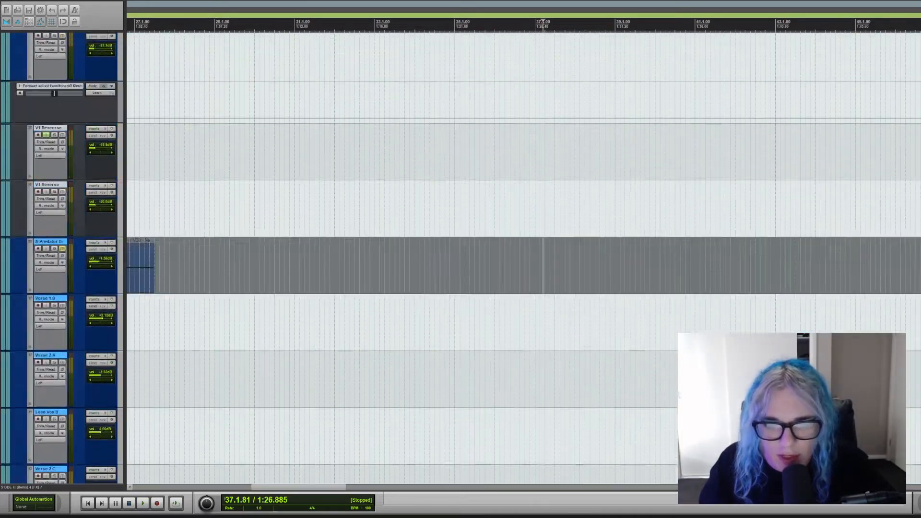
scroll(738, 253, "down", 15)
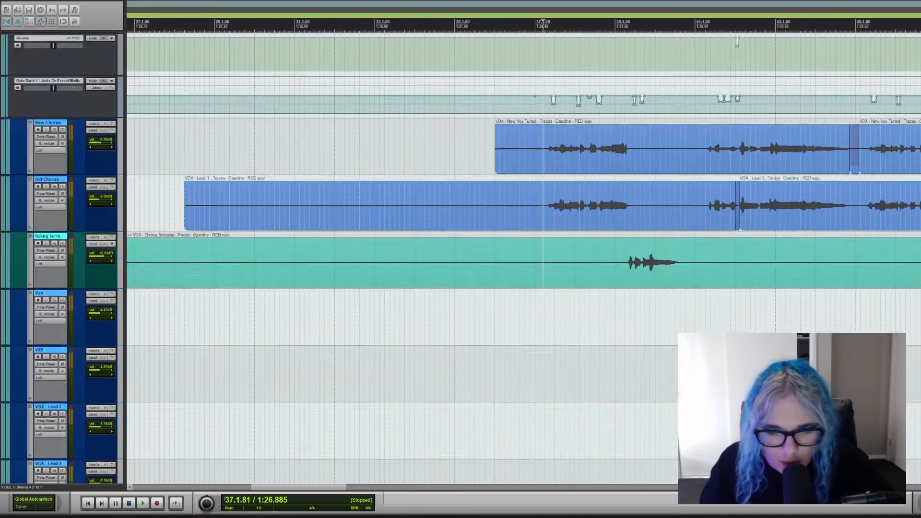
scroll(523, 258, "down", 10)
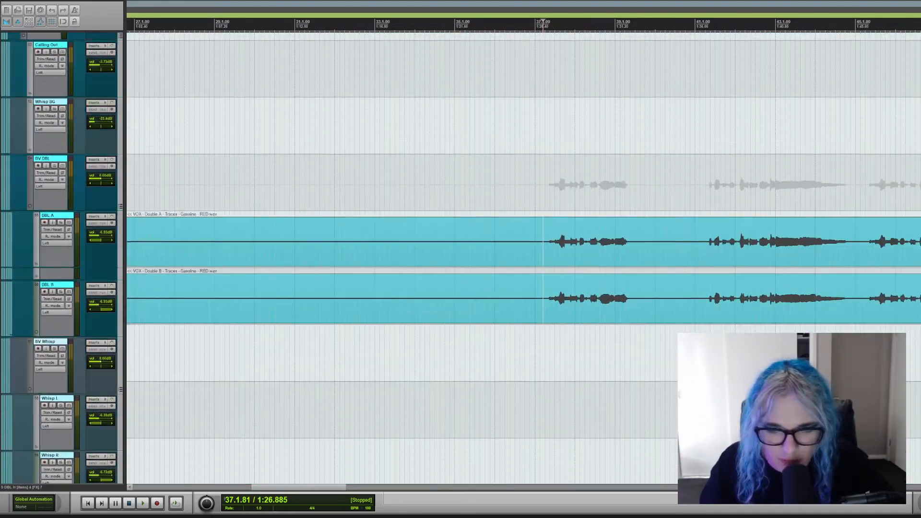
scroll(523, 257, "down", 8)
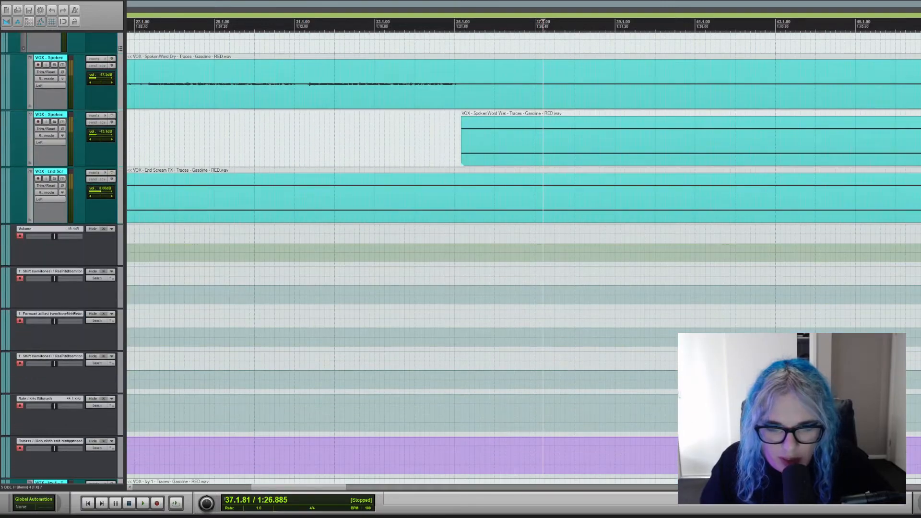
scroll(523, 258, "up", 5)
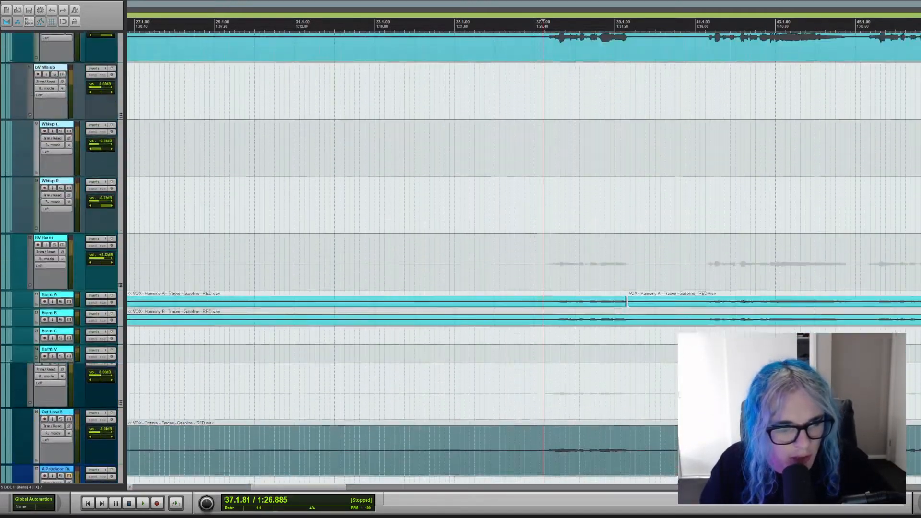
scroll(479, 259, "up", 5)
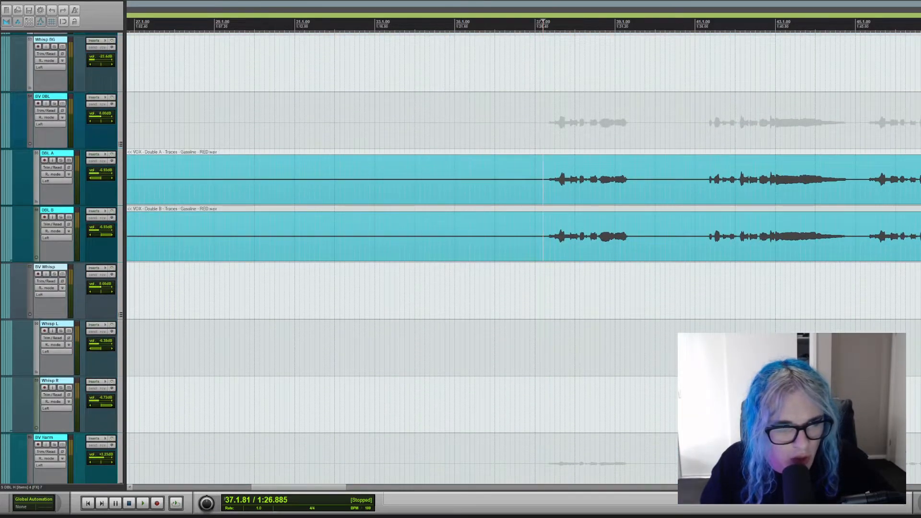
scroll(479, 259, "up", 3)
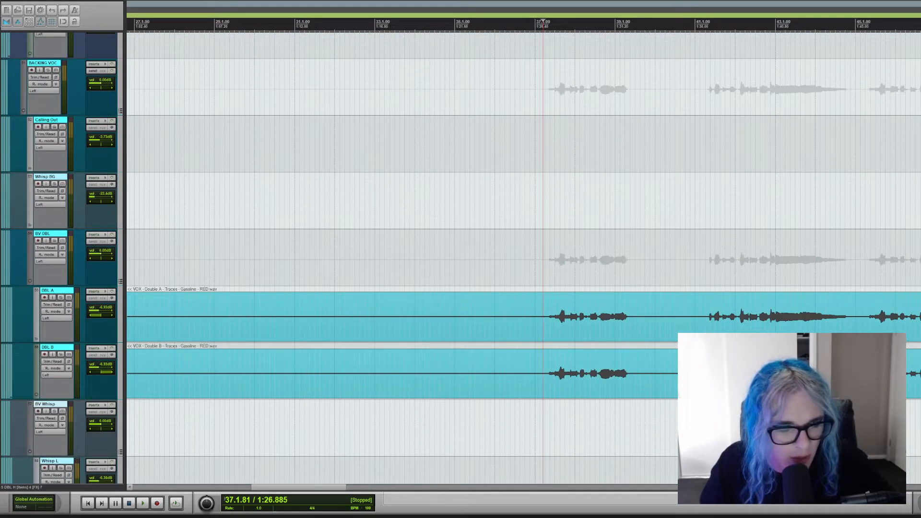
scroll(480, 259, "down", 3)
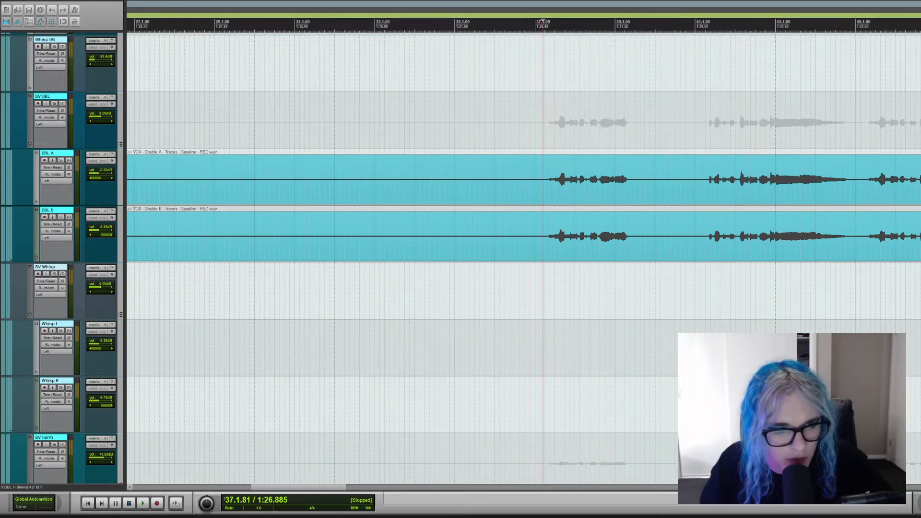
scroll(480, 259, "down", 5)
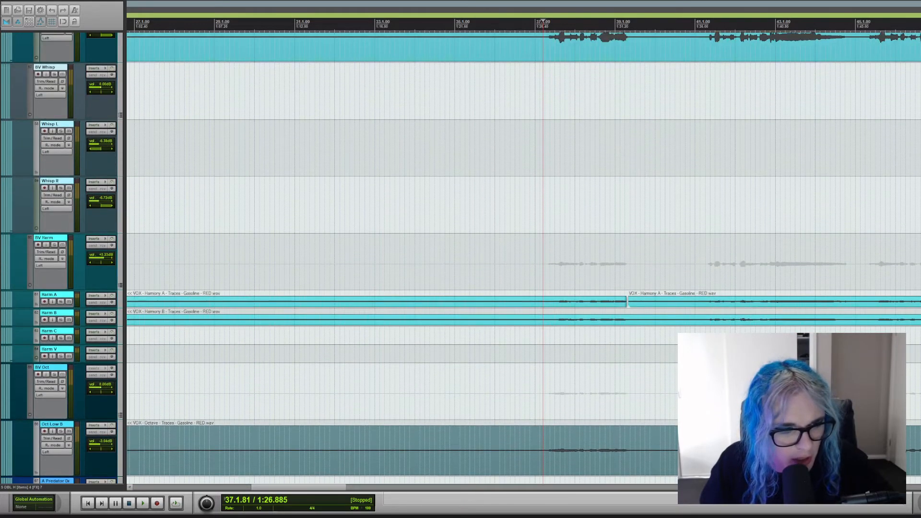
scroll(480, 259, "up", 10)
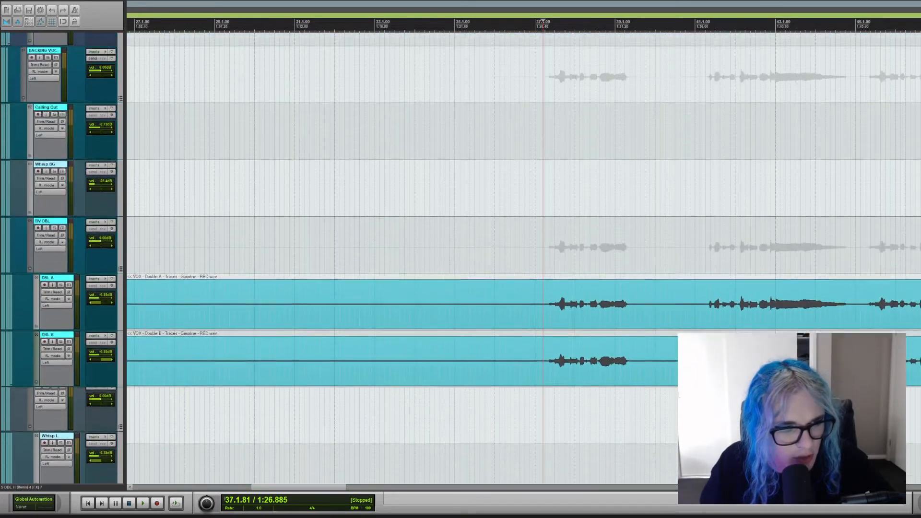
Solo the LVOX FX folder and play the lead vocal effects from bar 37.
scroll(480, 259, "up", 9)
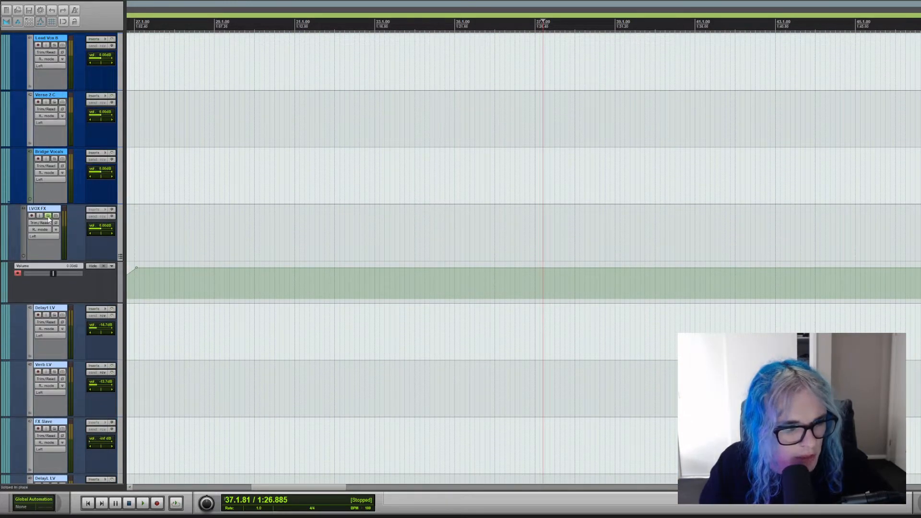
scroll(13, 322, "down", 1)
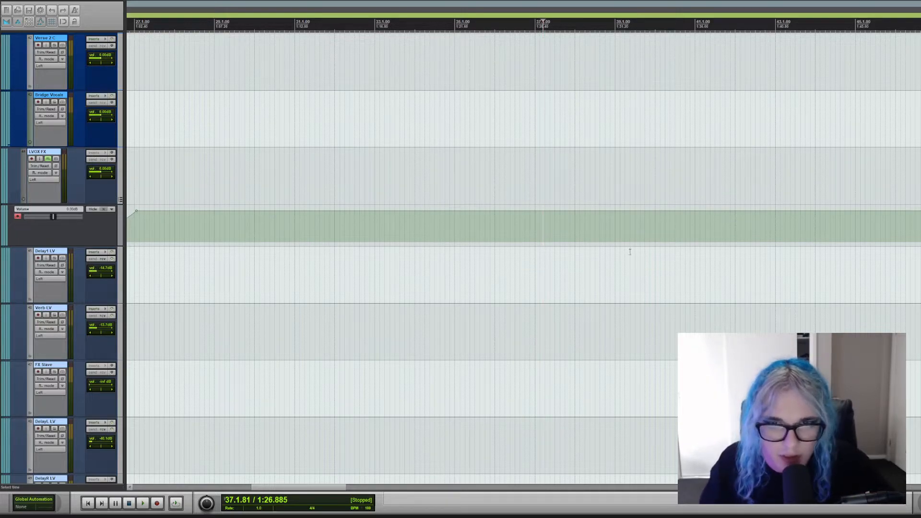
scroll(738, 179, "up", 15)
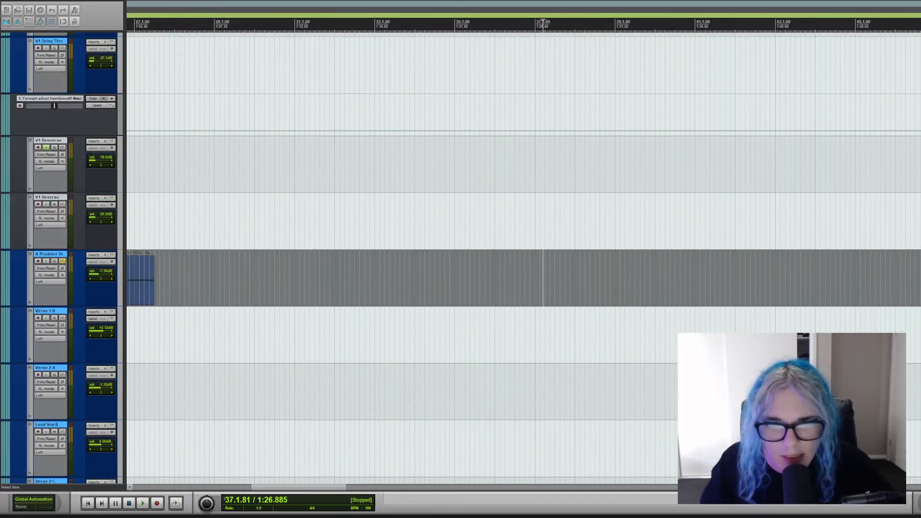
scroll(531, 291, "up", 1)
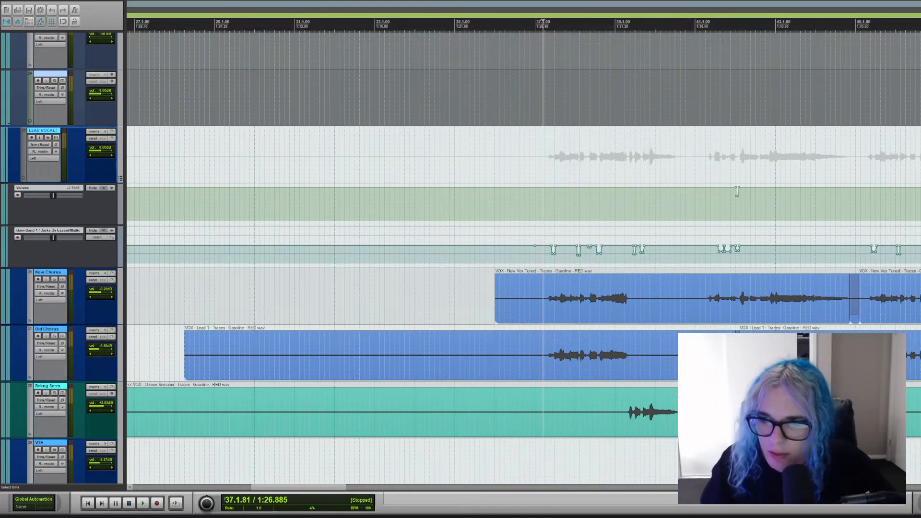
scroll(737, 192, "down", 10)
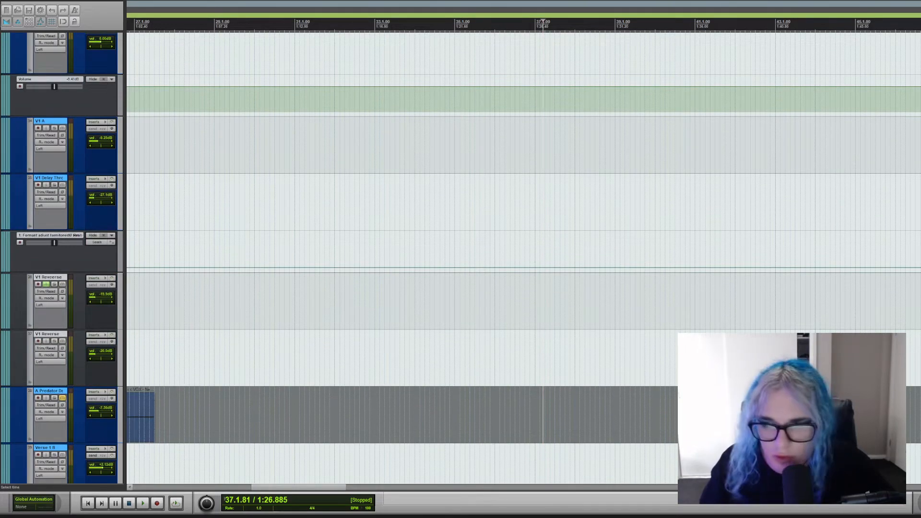
scroll(523, 258, "down", 10)
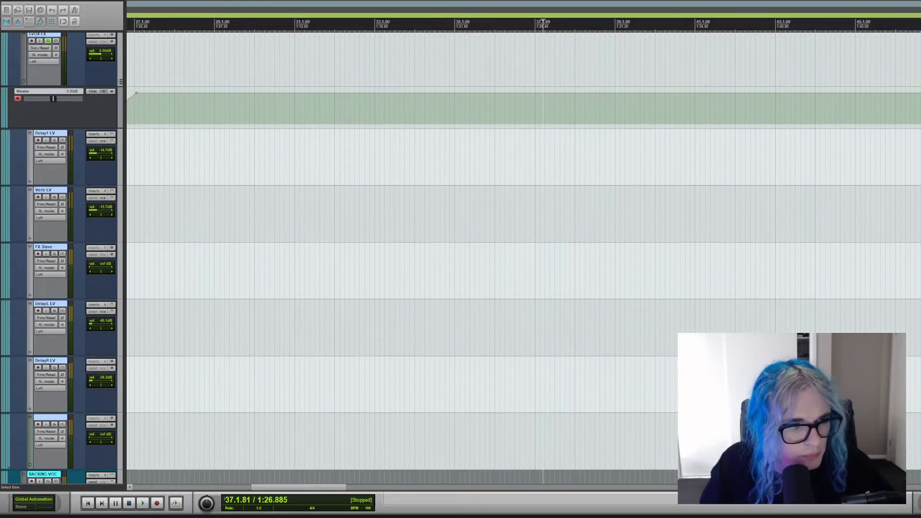
key("space")
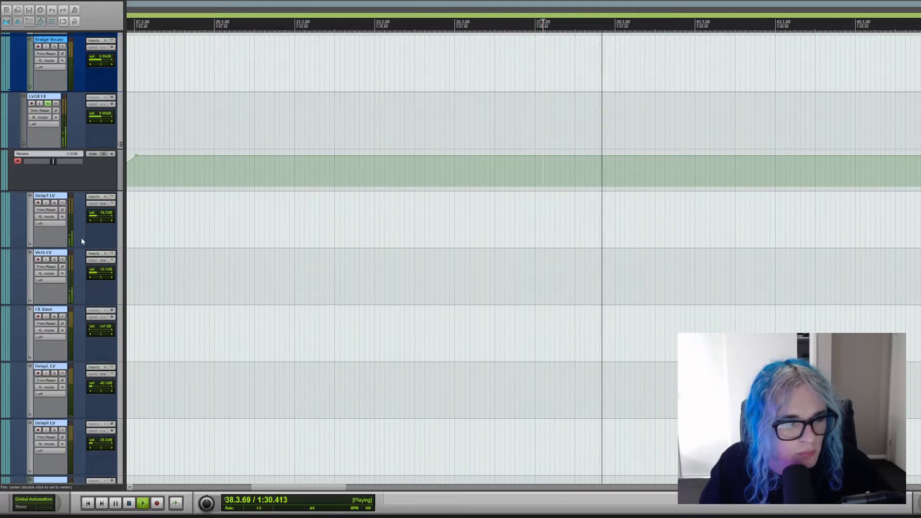
Solo the Verb LV track to audition the lead vocal reverb, clear its solo, and stop playback.
left_click(54, 260)
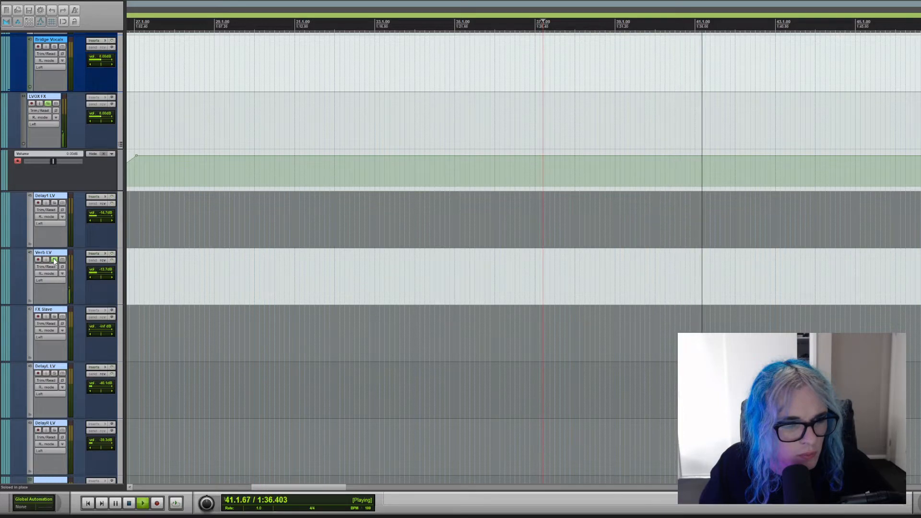
left_click(54, 260)
key("space")
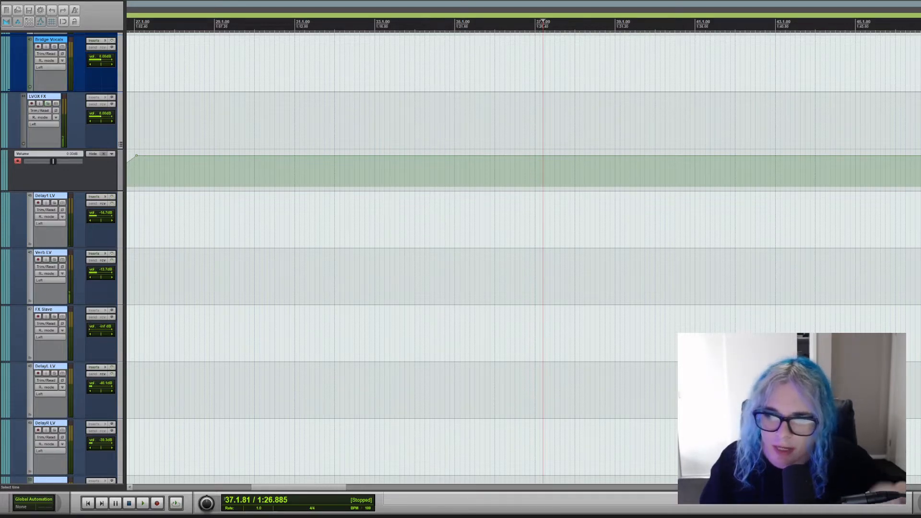
Examine the lead, backing, miscellaneous and scream vocal tracks across the song, including the first verse.
scroll(737, 80, "up", 15)
scroll(457, 281, "up", 3)
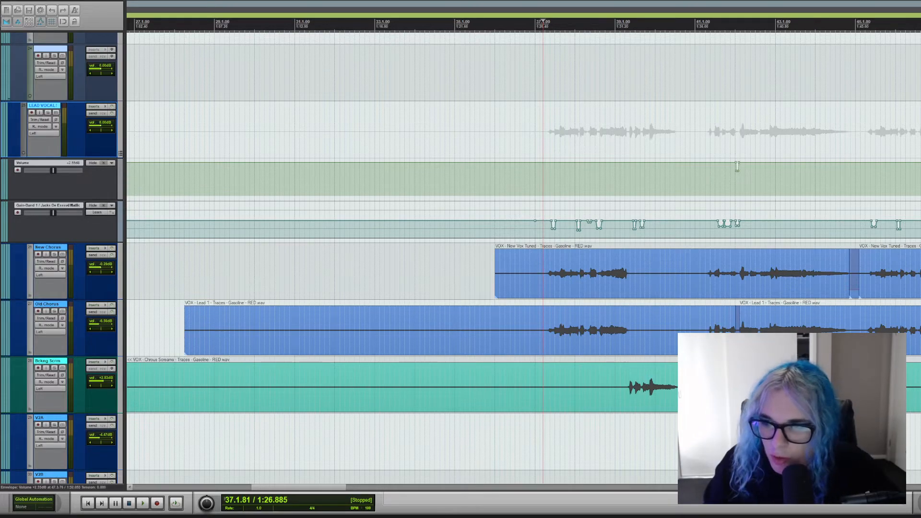
scroll(737, 167, "down", 10)
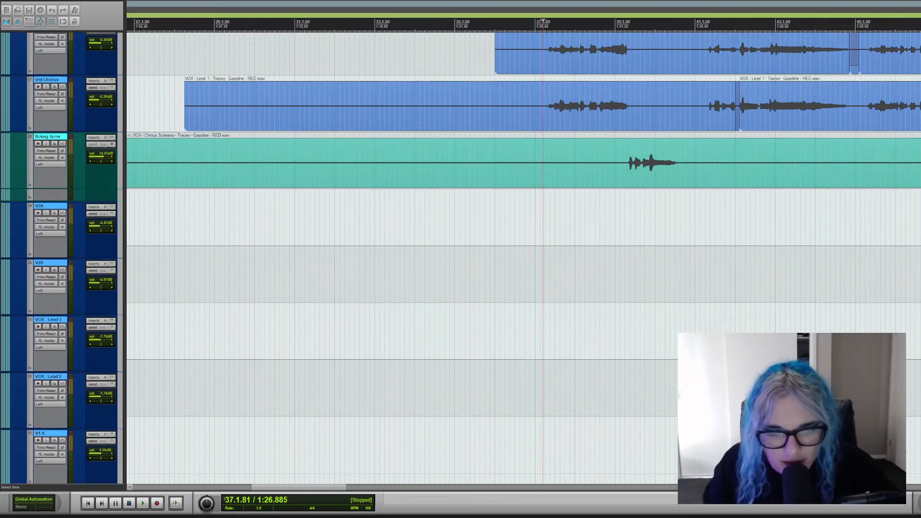
scroll(613, 269, "up", 10)
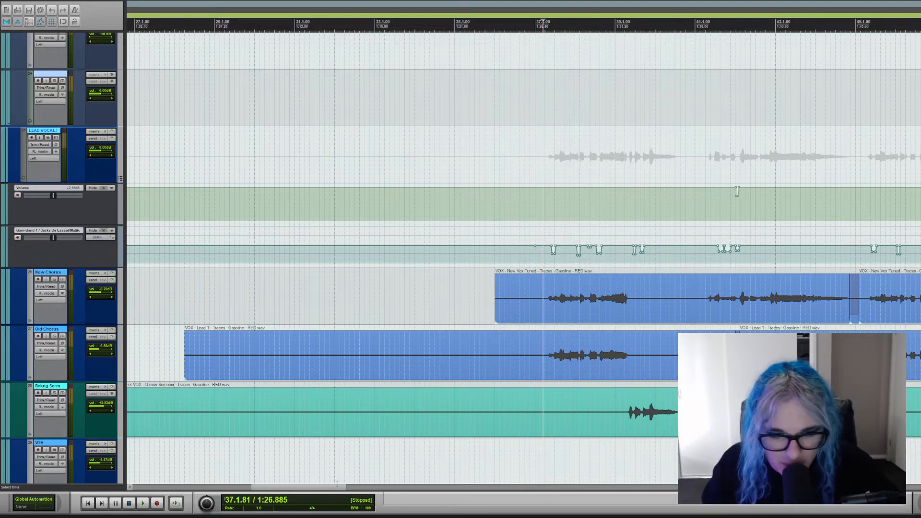
left_click_drag(336, 485, 199, 488)
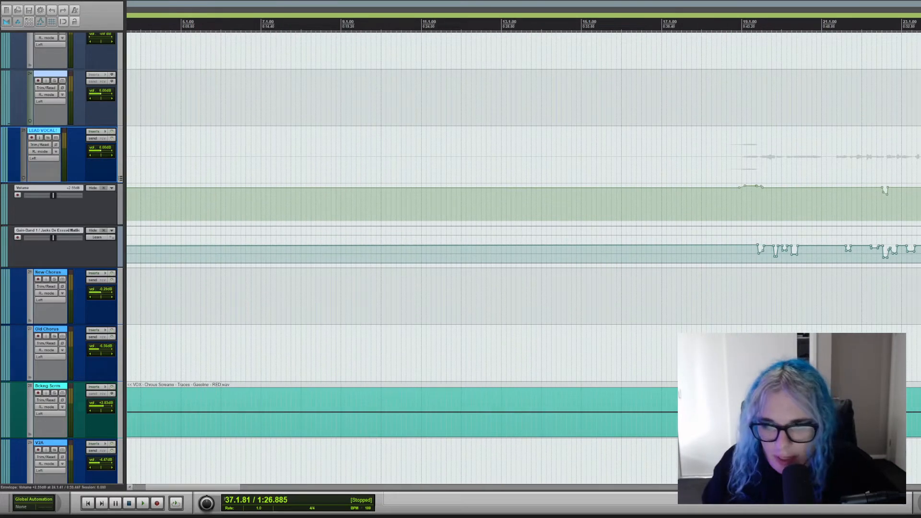
scroll(584, 234, "down", 7)
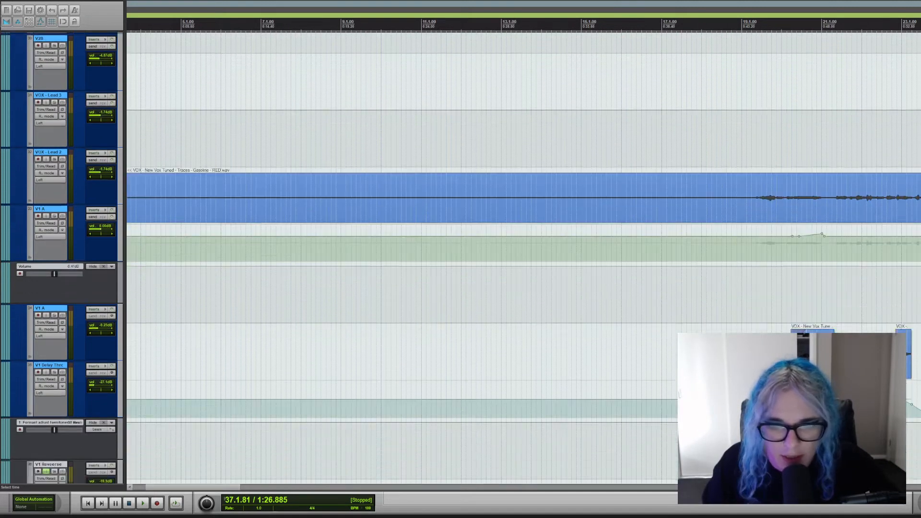
scroll(584, 234, "up", 3)
scroll(584, 235, "down", 8)
scroll(584, 234, "up", 2)
scroll(309, 271, "down", 4)
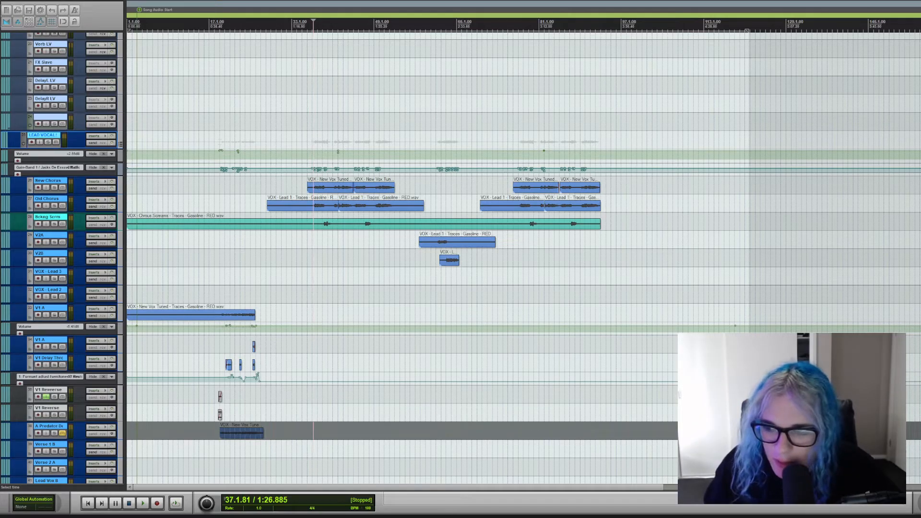
scroll(393, 425, "down", 15)
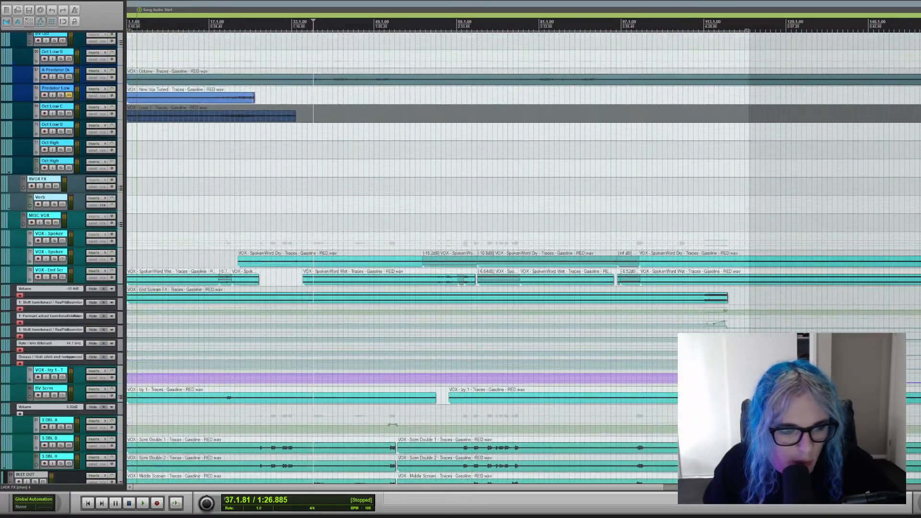
scroll(523, 257, "down", 8)
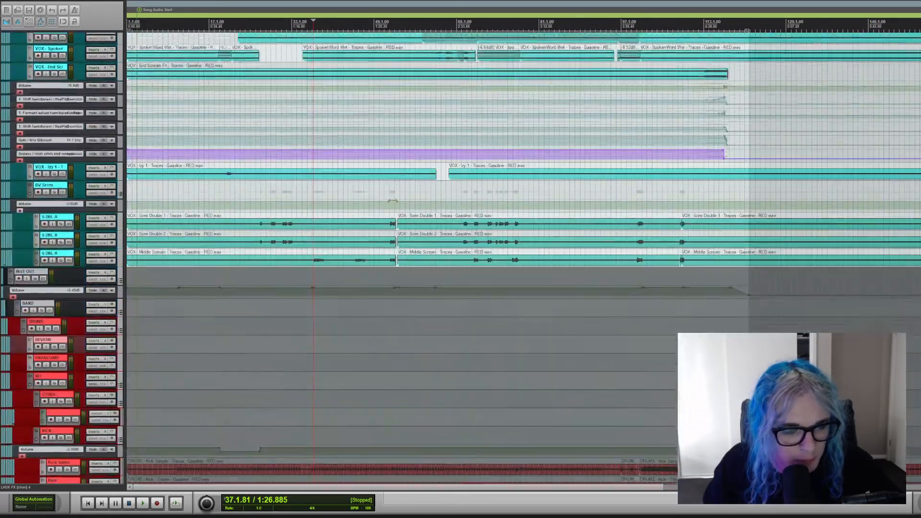
scroll(392, 201, "up", 15)
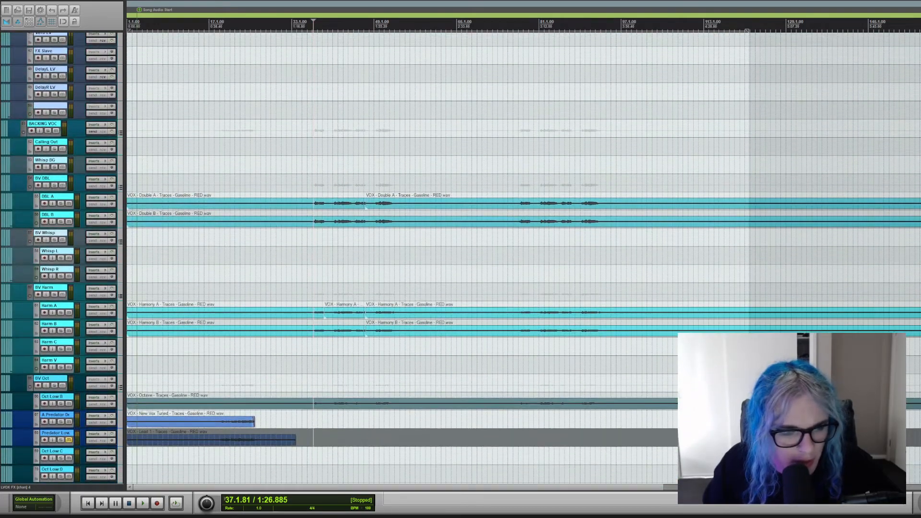
scroll(396, 244, "up", 10)
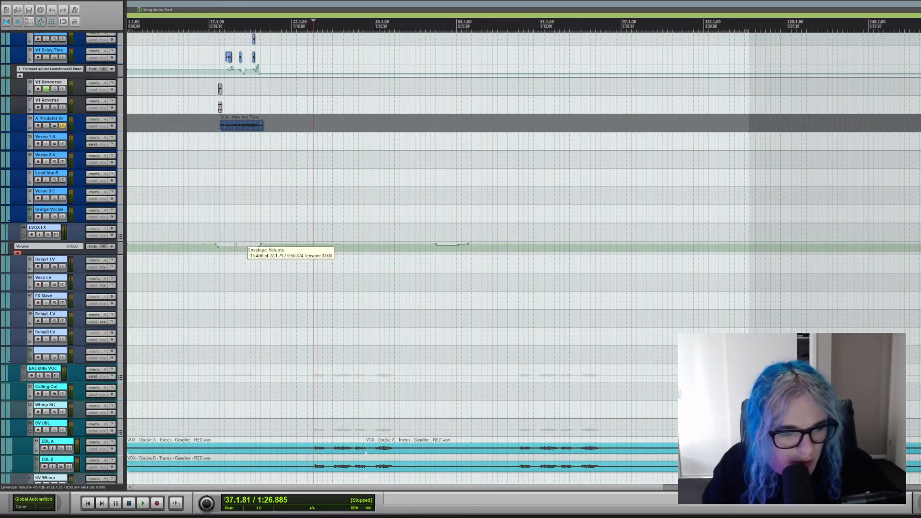
Place the playback position at the start of the first verse near bar 18, play the verse vocals, and stop.
left_click(219, 267)
scroll(219, 267, "up", 6)
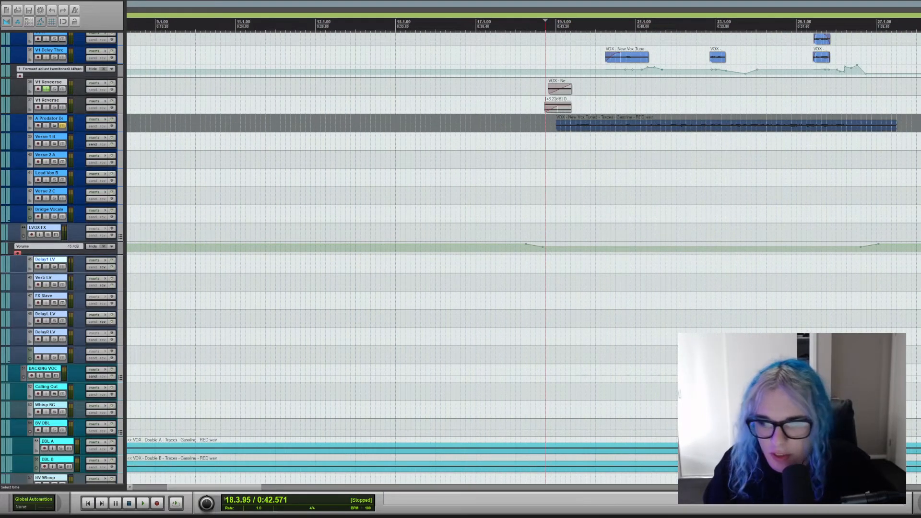
scroll(639, 314, "up", 5)
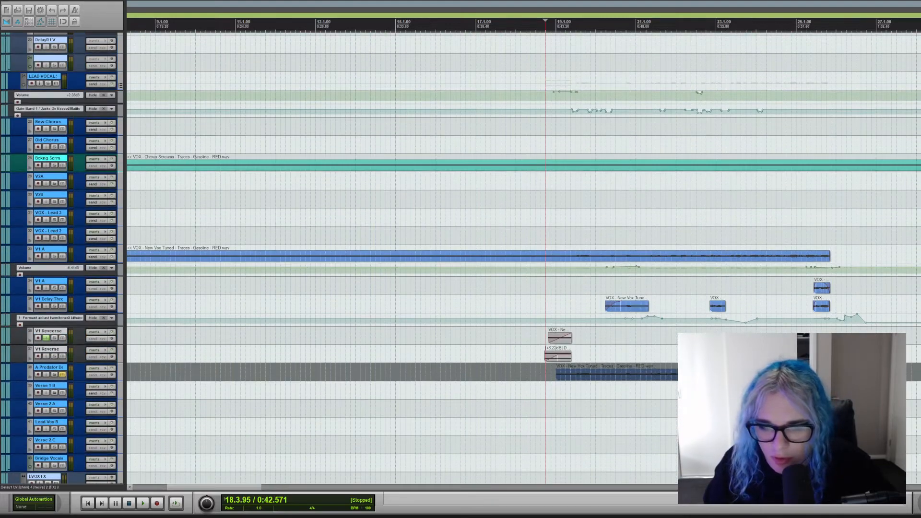
key("space")
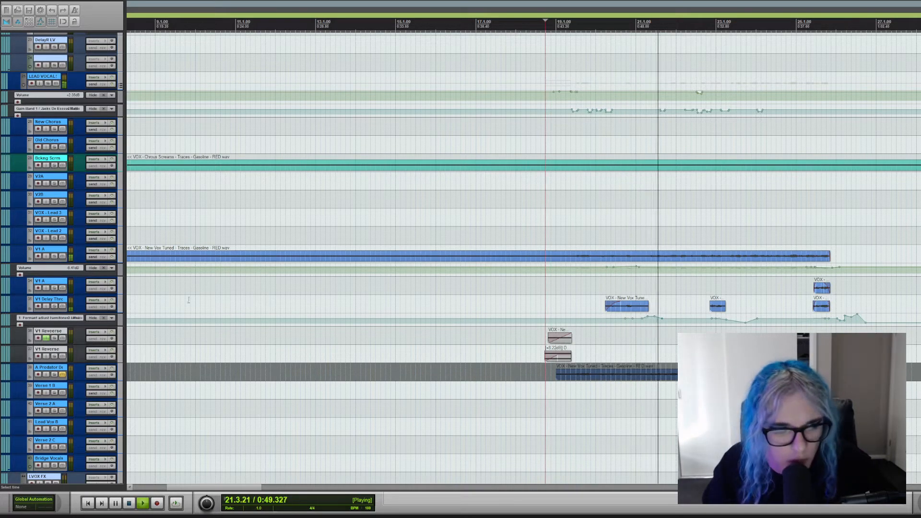
key("space")
Solo the V1 A track with the long verse clip, audition it from about bar 19, and clear the solo.
left_click(55, 258)
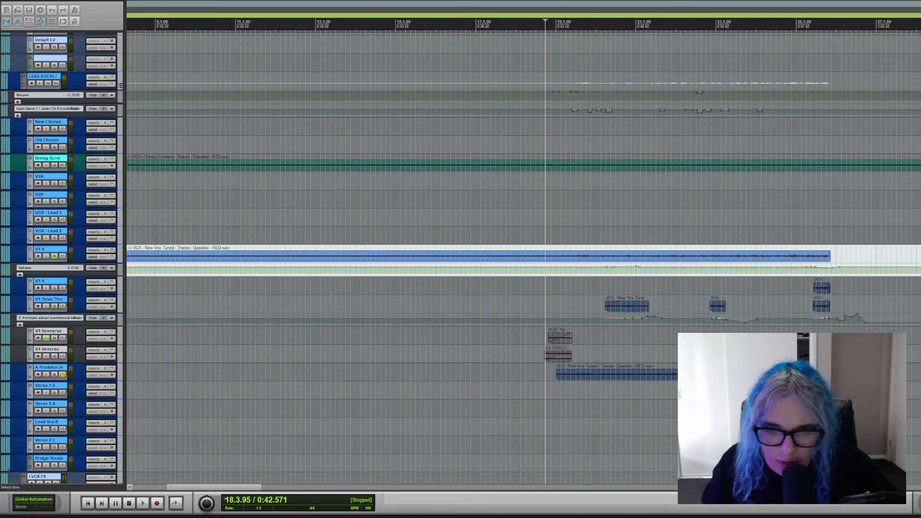
left_click(573, 240)
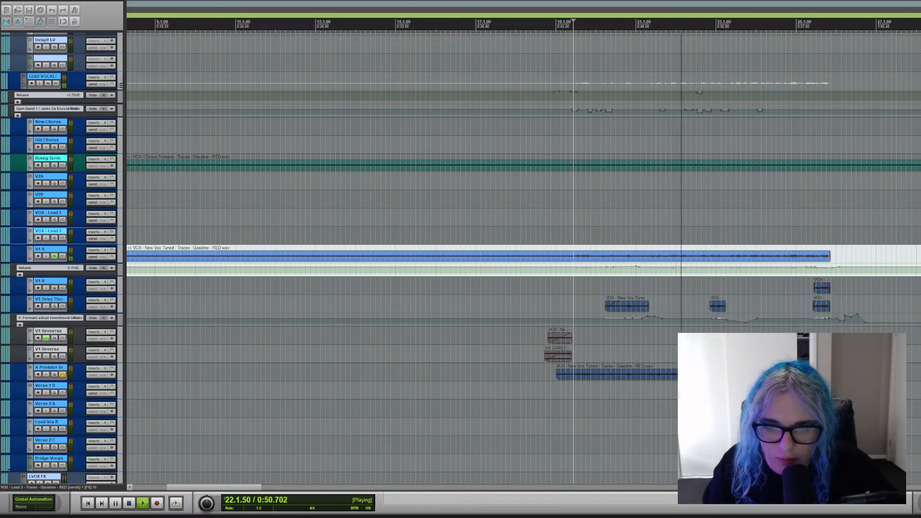
left_click(55, 257)
key("space")
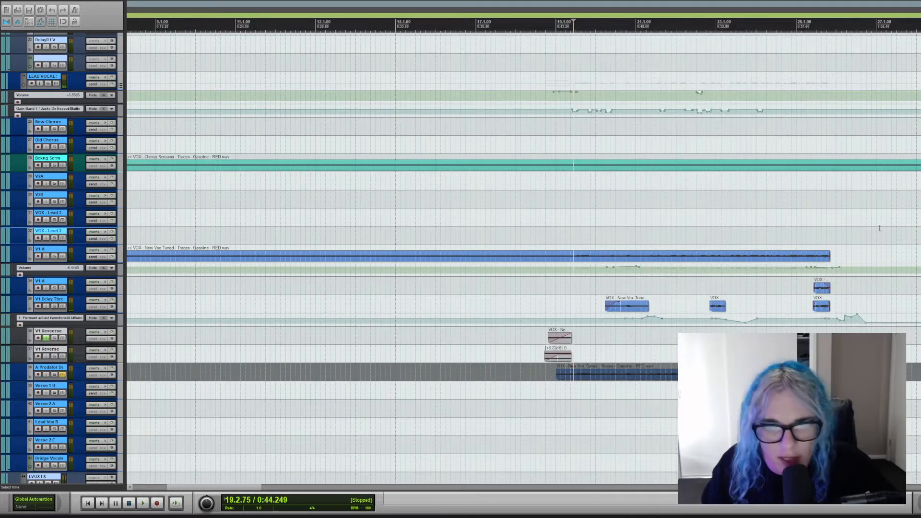
Solo the A Predator Deep track in the BV Oct group, audition it from bar 19, and clear the solo.
scroll(63, 257, "down", 12)
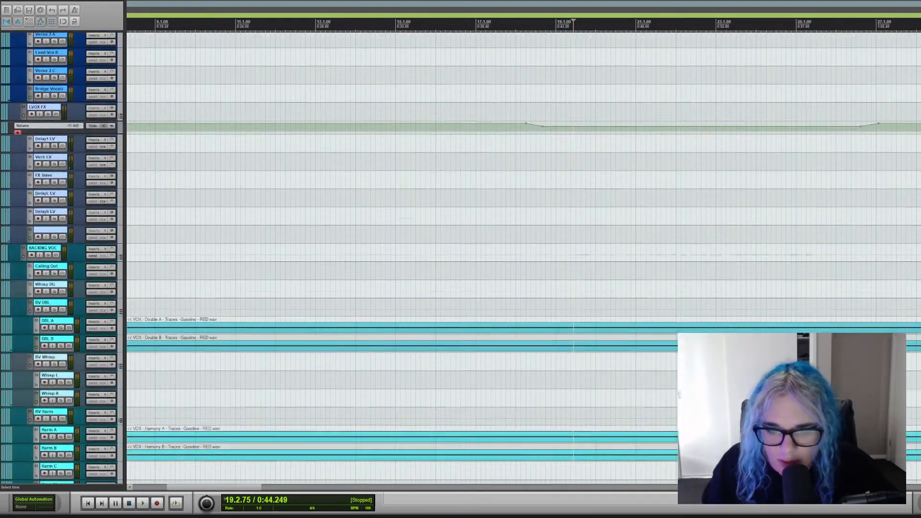
scroll(261, 293, "down", 3)
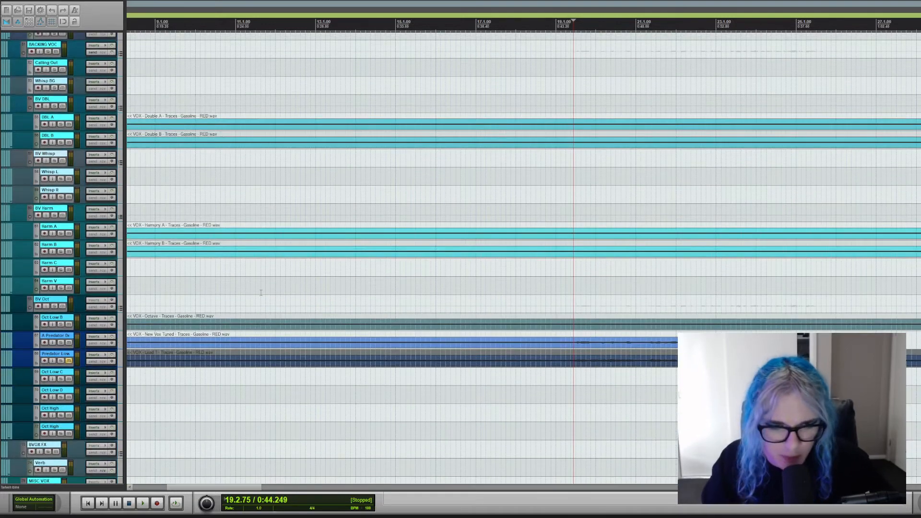
left_click(61, 342)
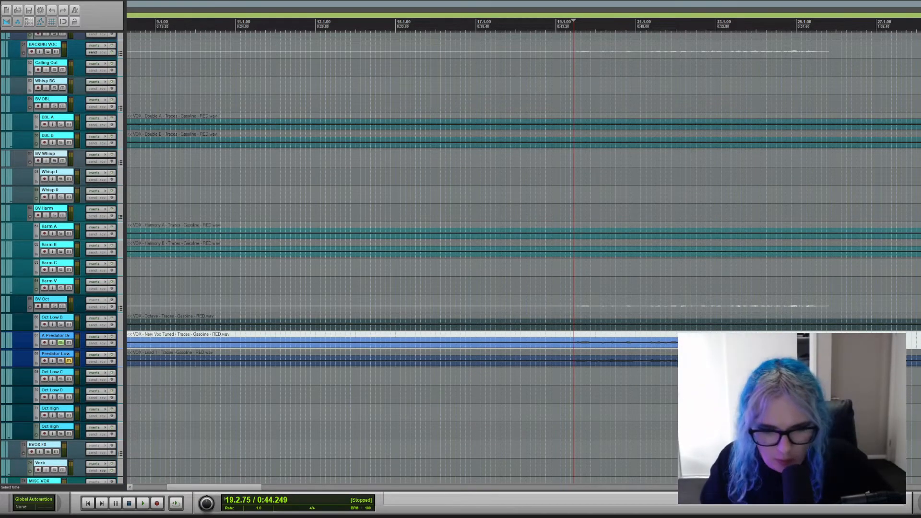
key("space")
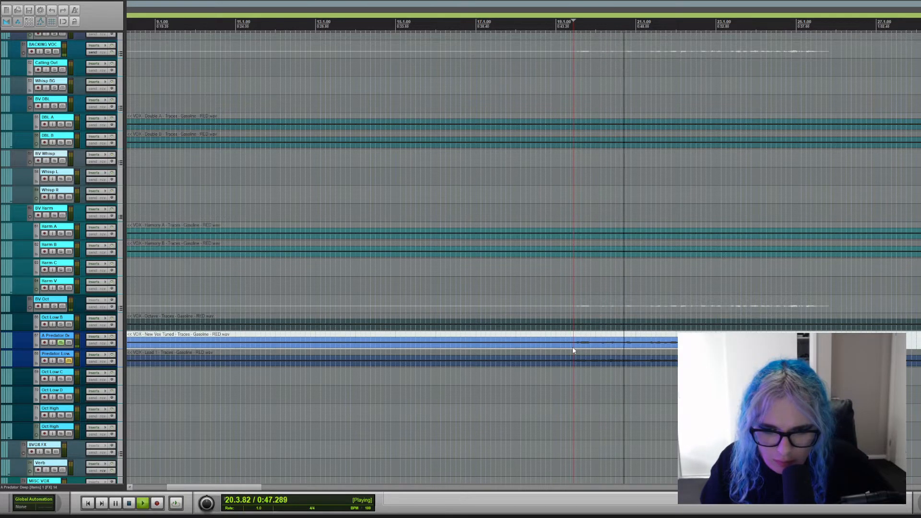
left_click(61, 343)
key("space")
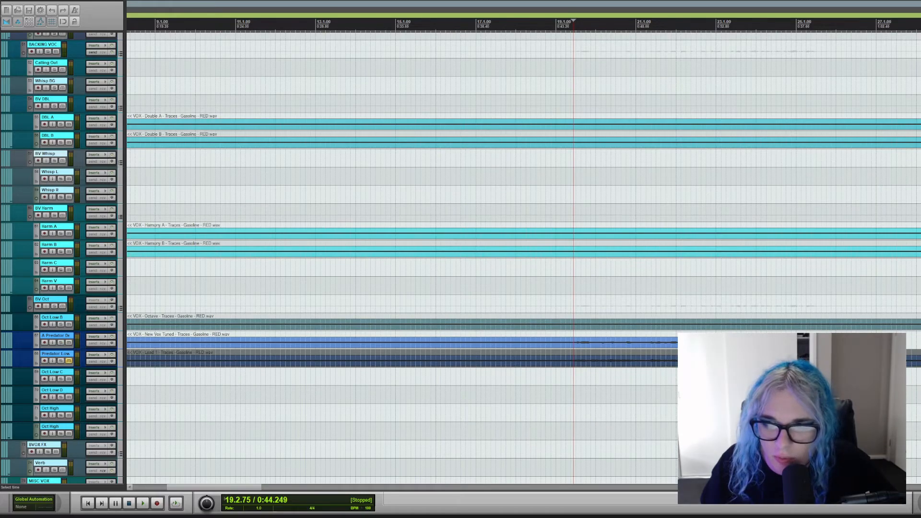
Solo the V1 A track with the short verse-end clip, the V1 Delay Throw track and both V1 Reverse tracks.
scroll(523, 259, "up", 8)
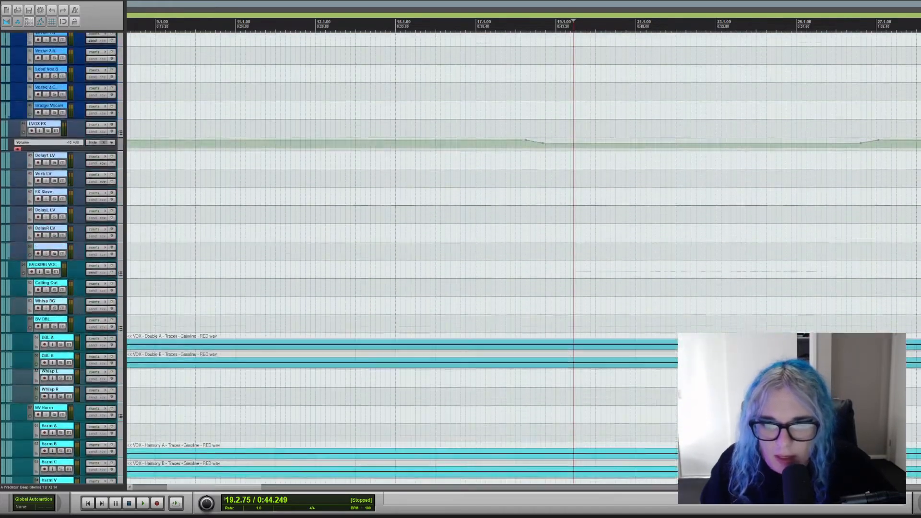
scroll(608, 293, "up", 10)
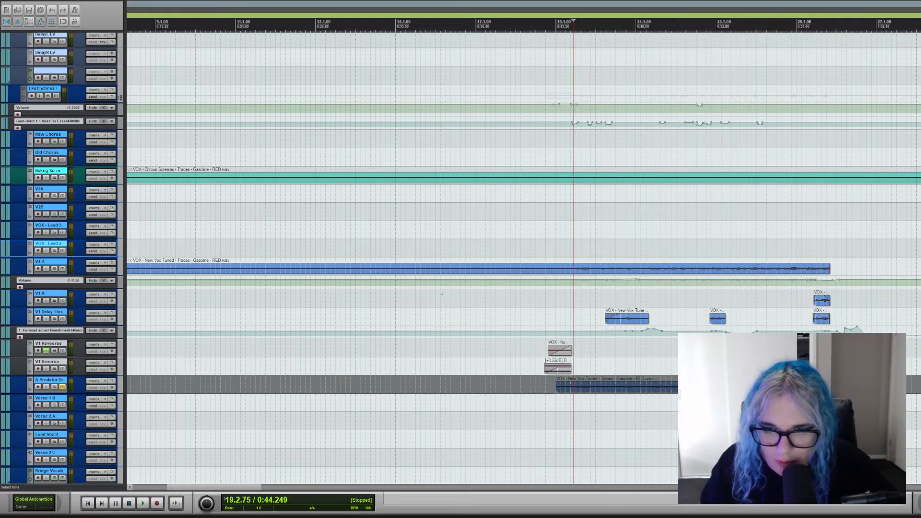
left_click(552, 303)
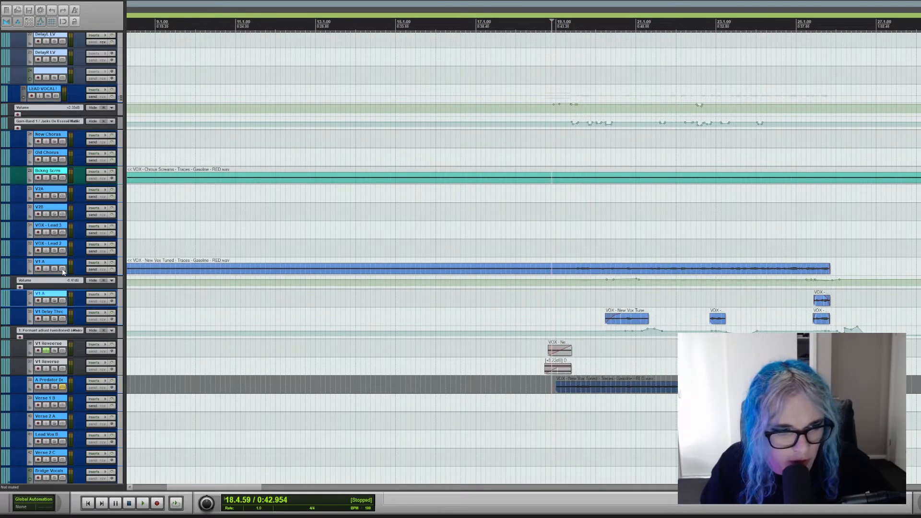
left_click(54, 301)
left_click(54, 319)
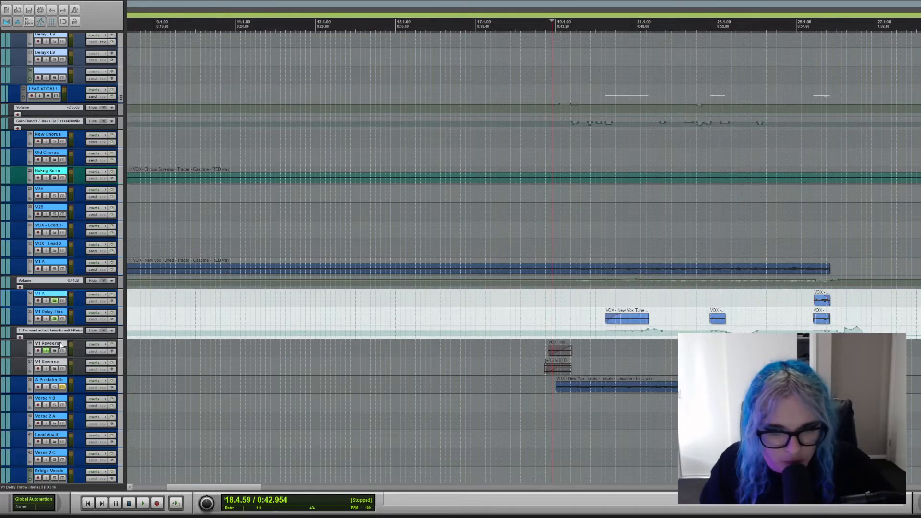
left_click(55, 350)
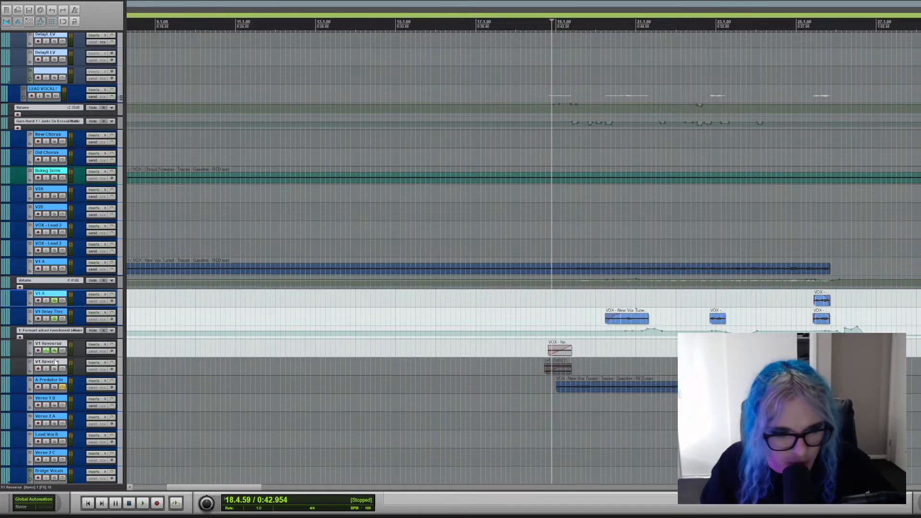
left_click(54, 368)
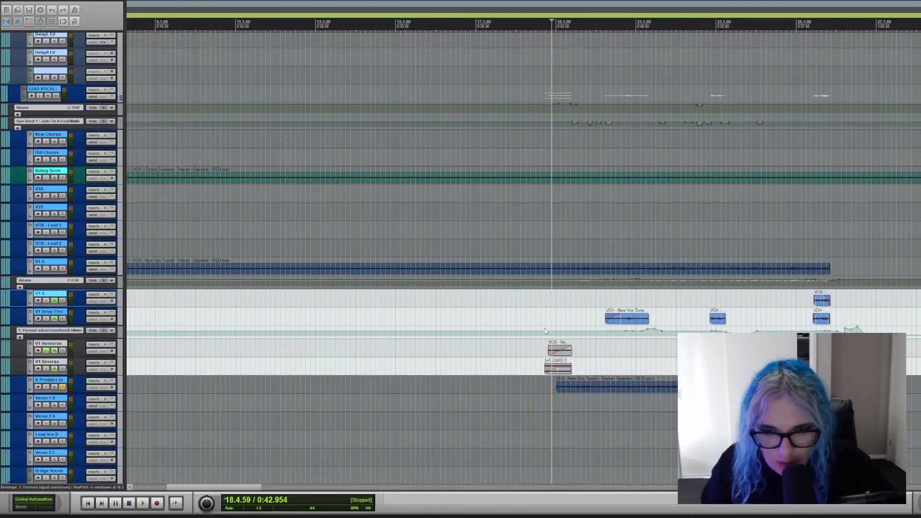
Audition the soloed verse effect tracks from just before bar 19 and stop the playback.
left_click(549, 310)
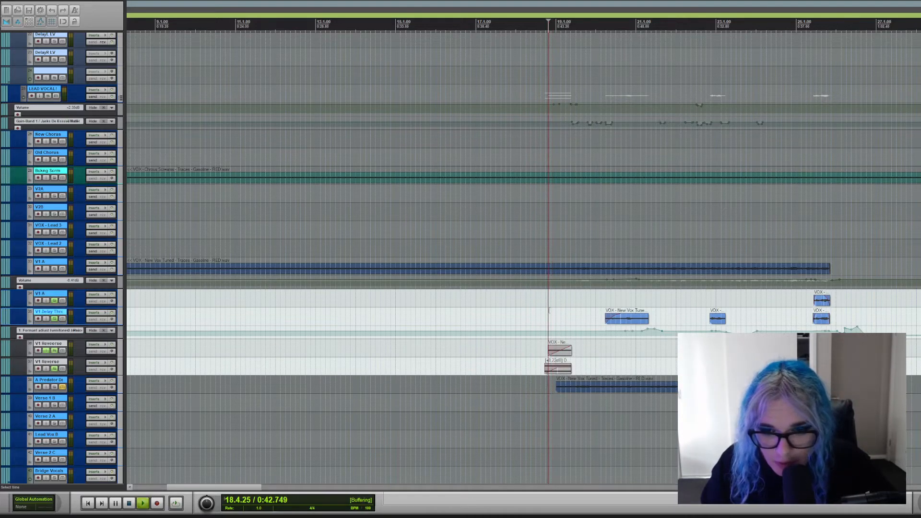
key("space")
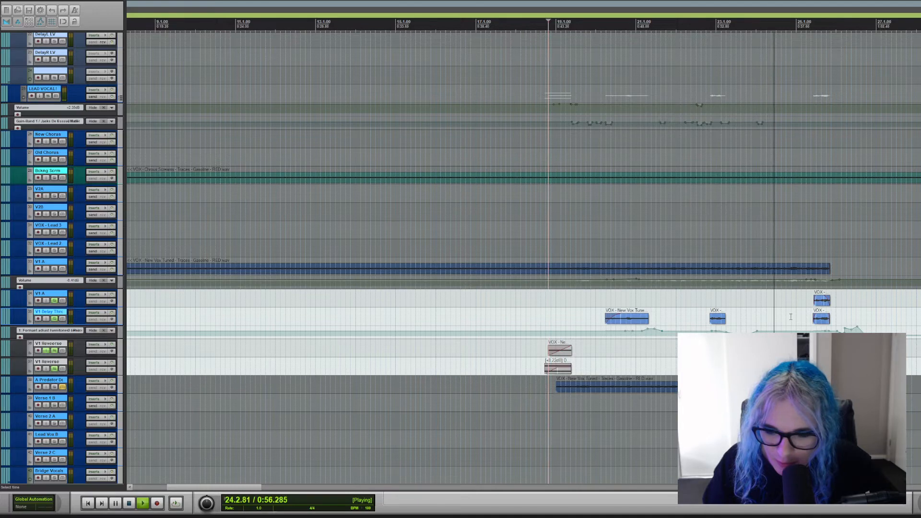
key("space")
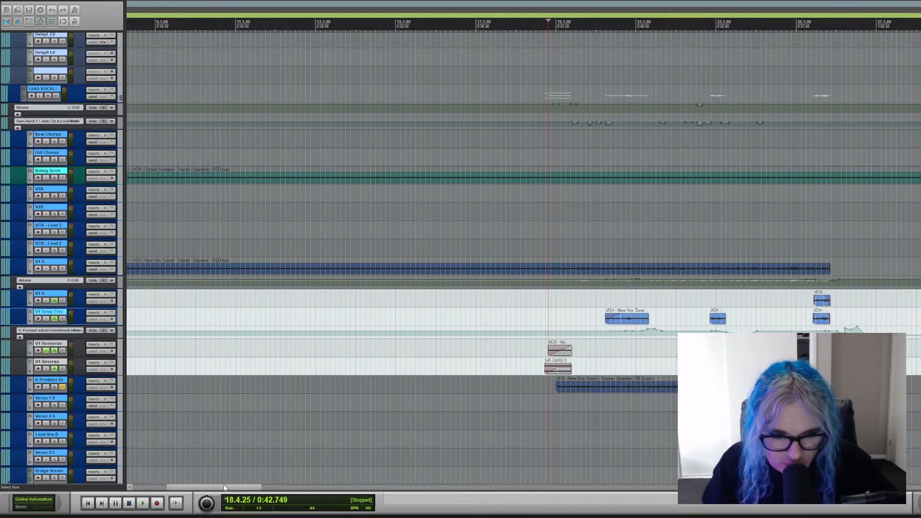
Place the playback position near the end of bar 22 and clear the solos on the V1 A, delay throw and reverse tracks.
left_click_drag(226, 488, 258, 489)
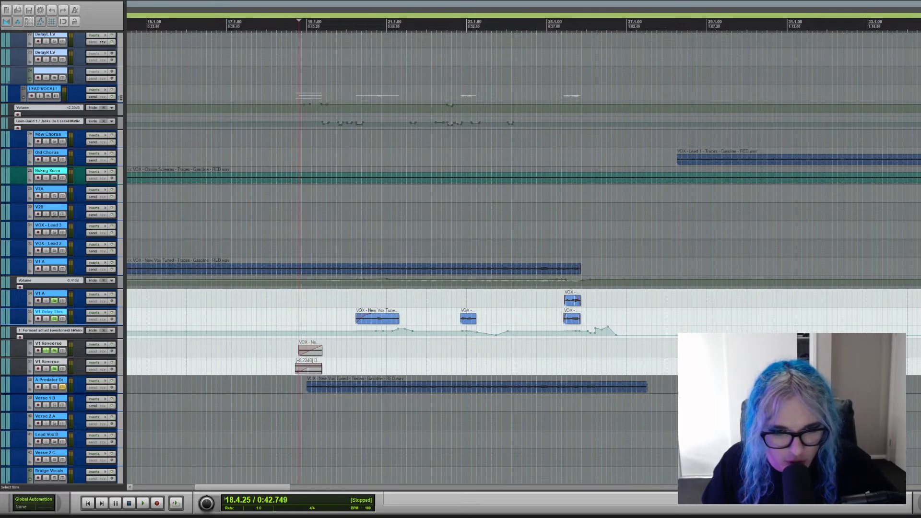
left_click(457, 303)
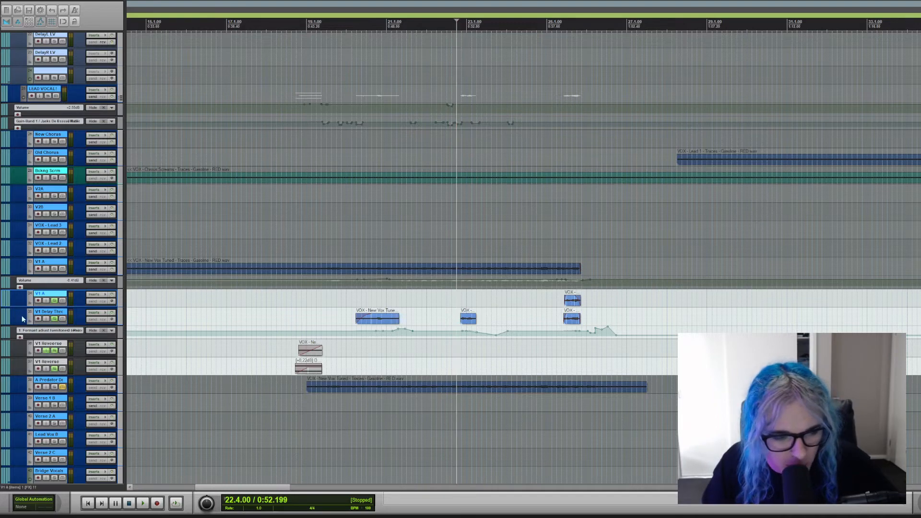
left_click(54, 319)
left_click(54, 301)
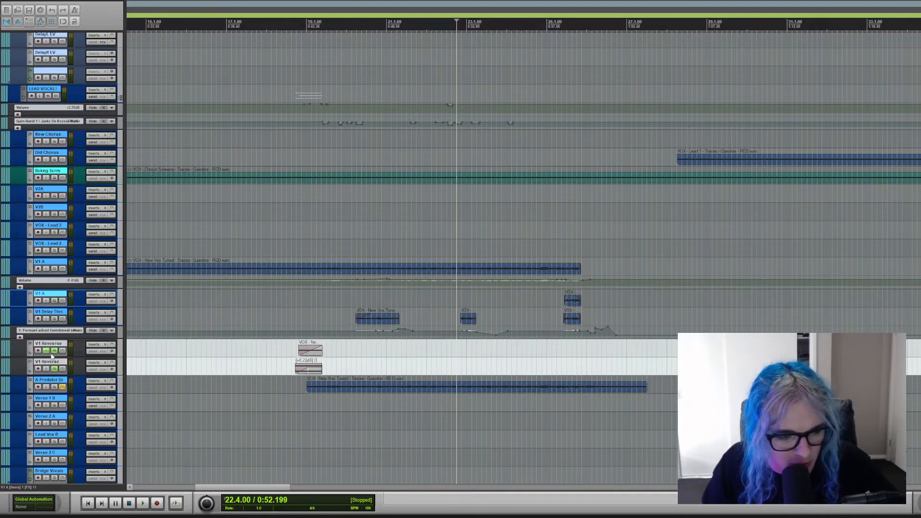
left_click(54, 350)
left_click(54, 369)
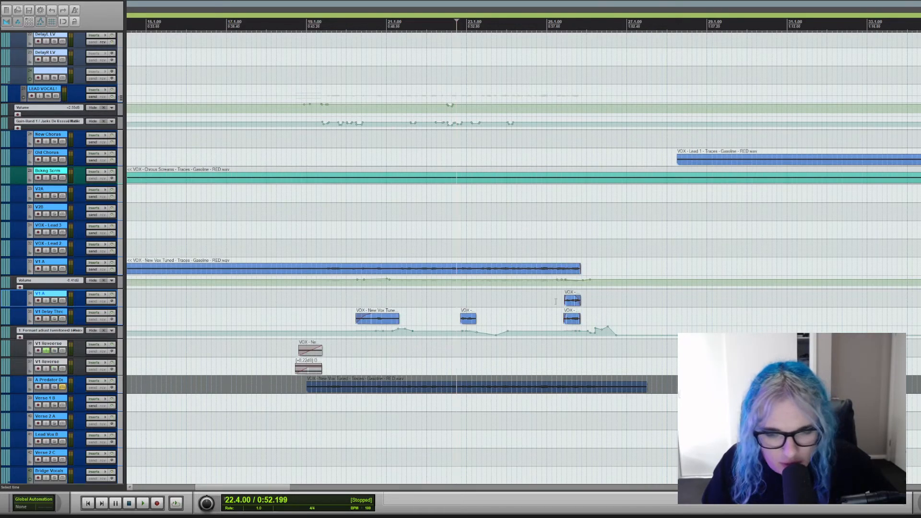
Solo the short-clip V1 A and V1 Delay Throw tracks, audition them from about bar 25, and clear both solos.
left_click(553, 302)
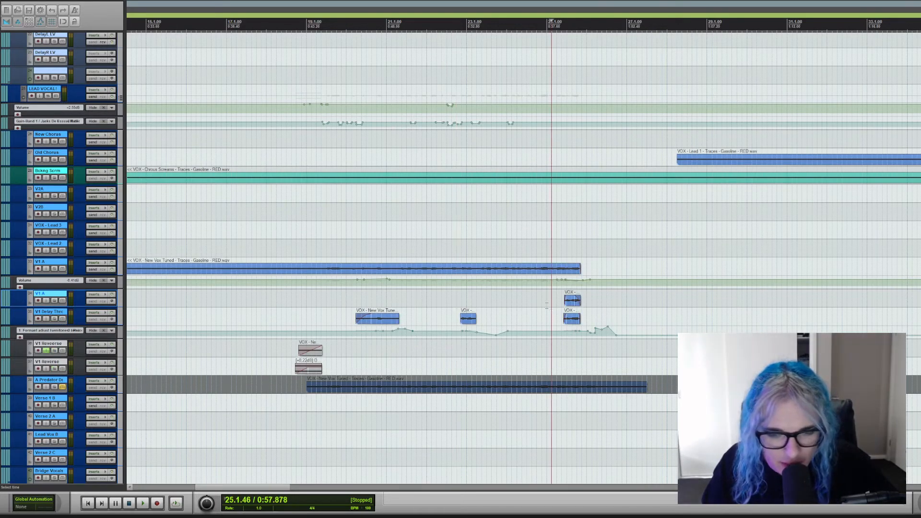
left_click(54, 319)
left_click(54, 301)
key("space")
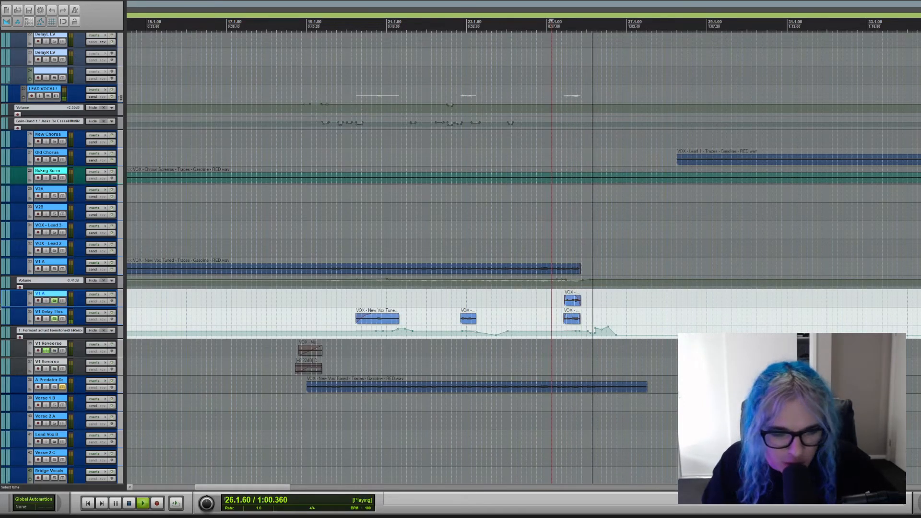
key("space")
left_click(54, 319)
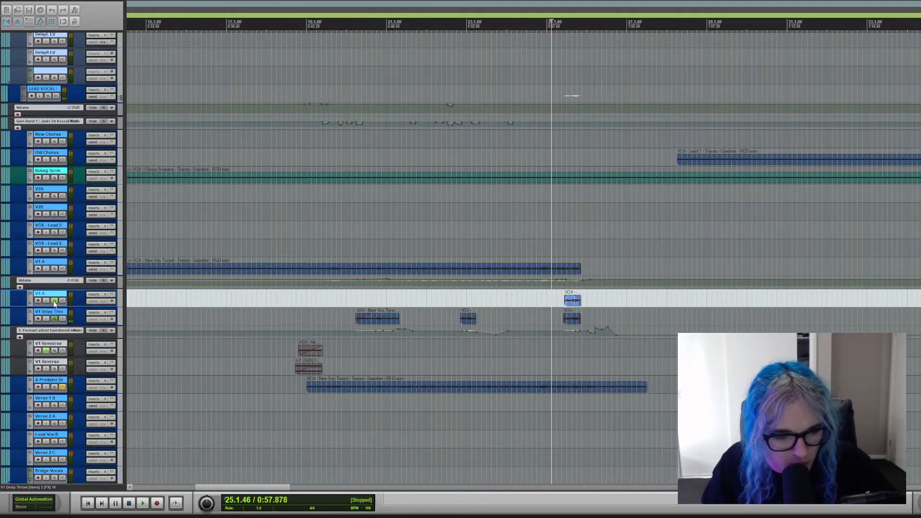
left_click(55, 301)
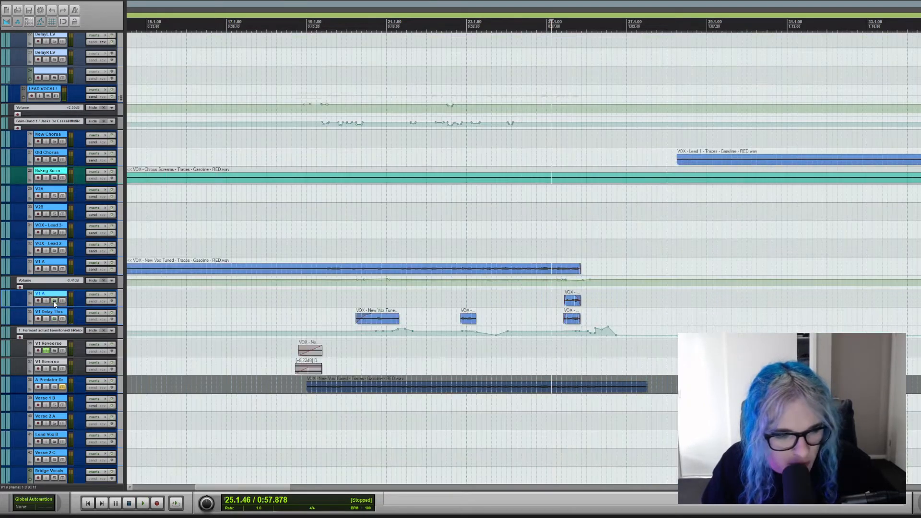
Play all the vocals together from about bar 24 through the end of the verse and stop.
left_click(508, 241)
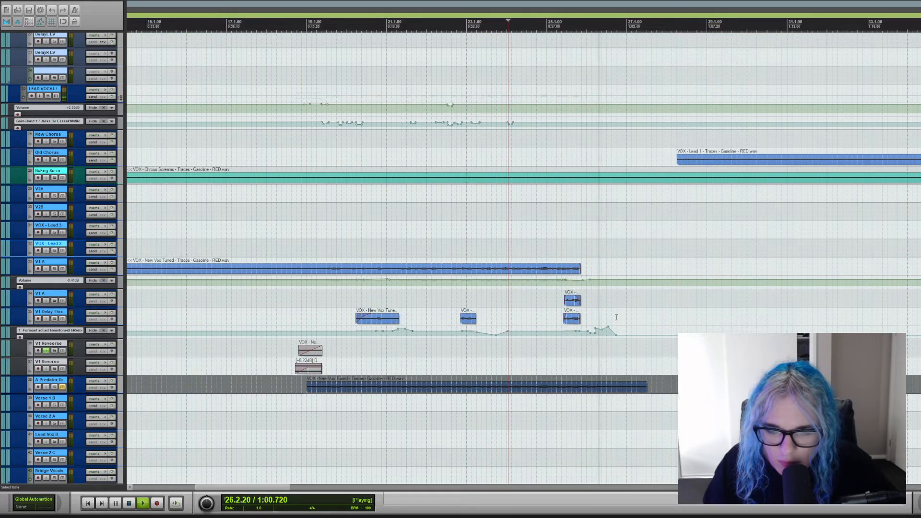
mouse_move(607, 328)
key("space")
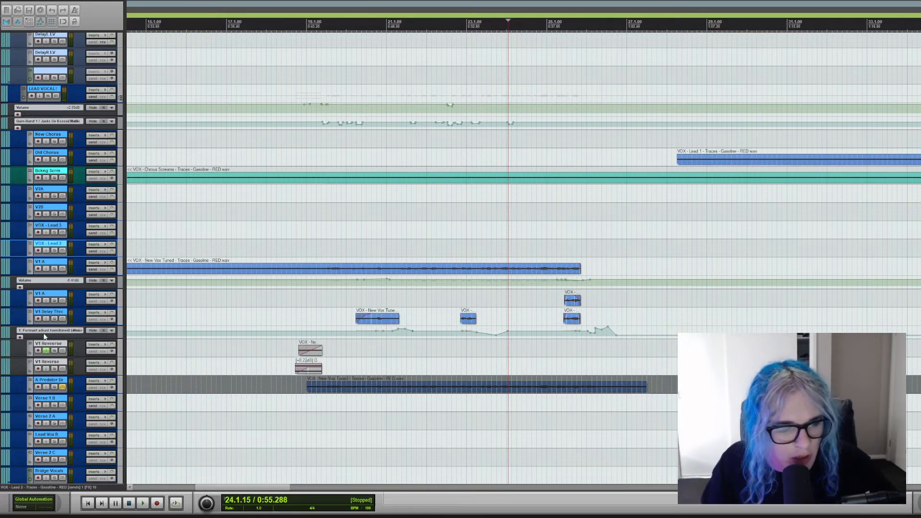
Play the scream section from about bar 26 while viewing the S DBL scream doubles in the miscellaneous vocals, and stop.
scroll(2, 194, "up", 15)
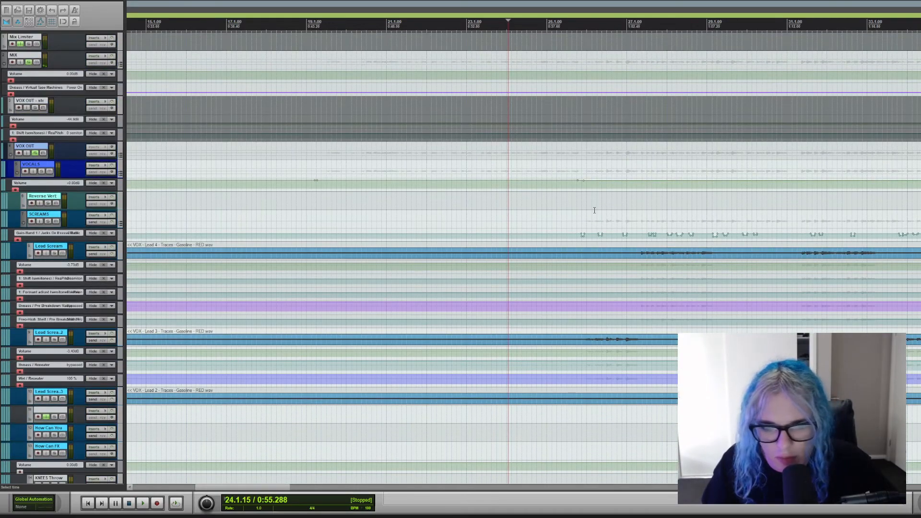
left_click(595, 210)
scroll(720, 197, "up", 3)
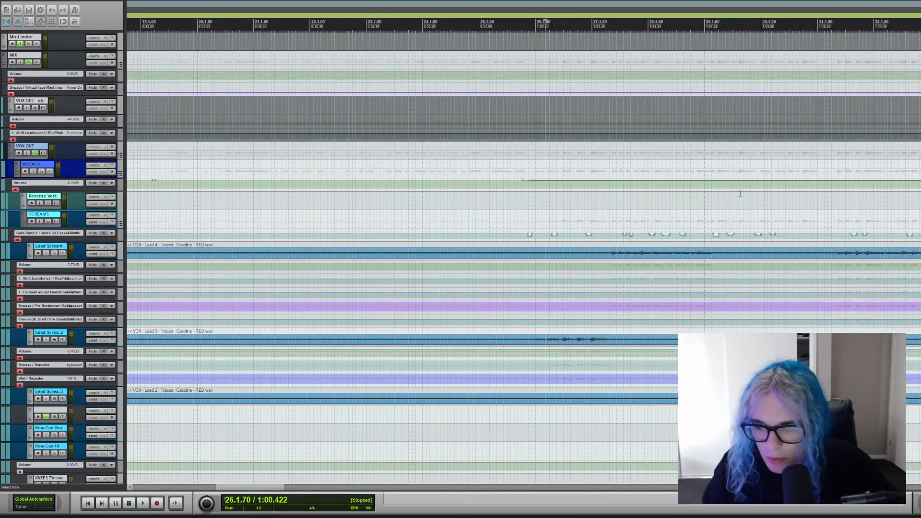
scroll(740, 193, "down", 10)
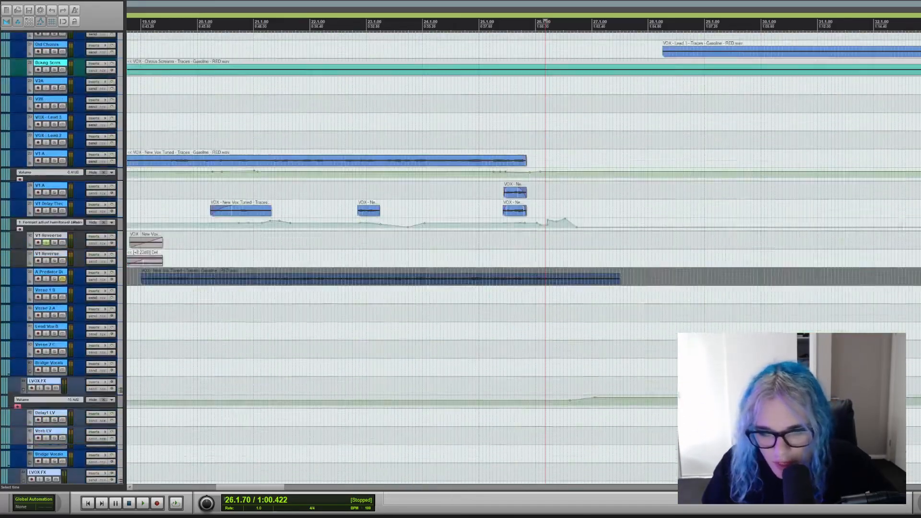
scroll(624, 208, "down", 10)
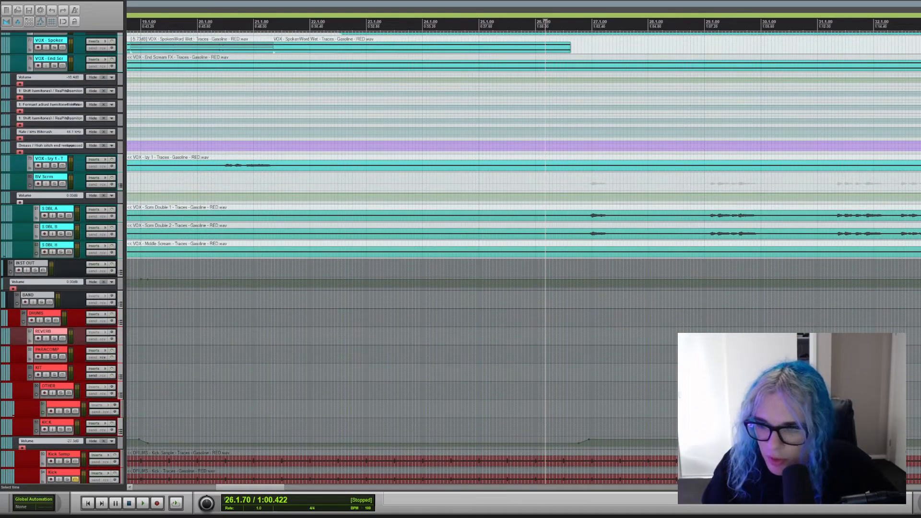
scroll(598, 235, "up", 3)
key("space")
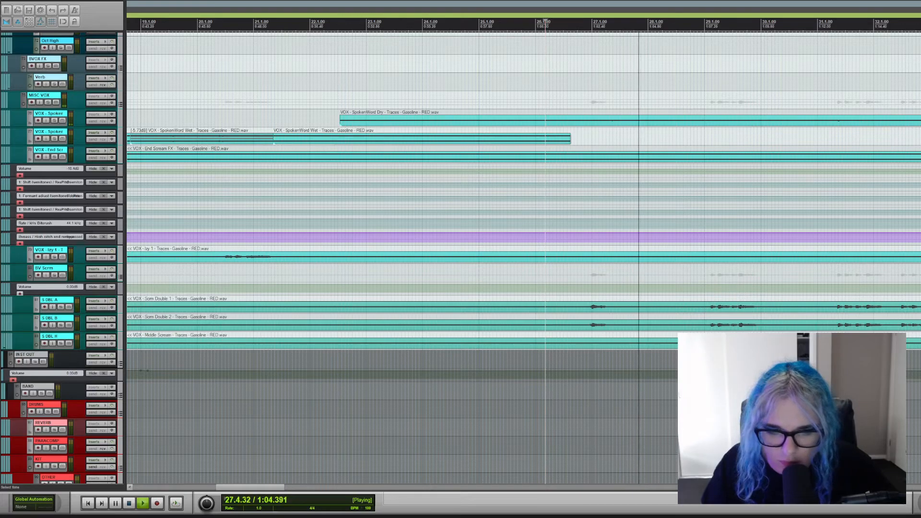
left_click_drag(266, 488, 292, 489)
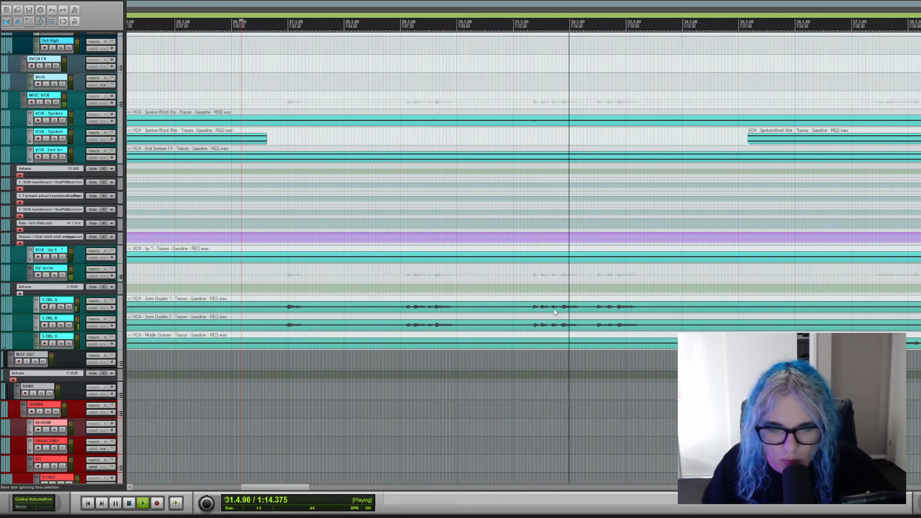
key("space")
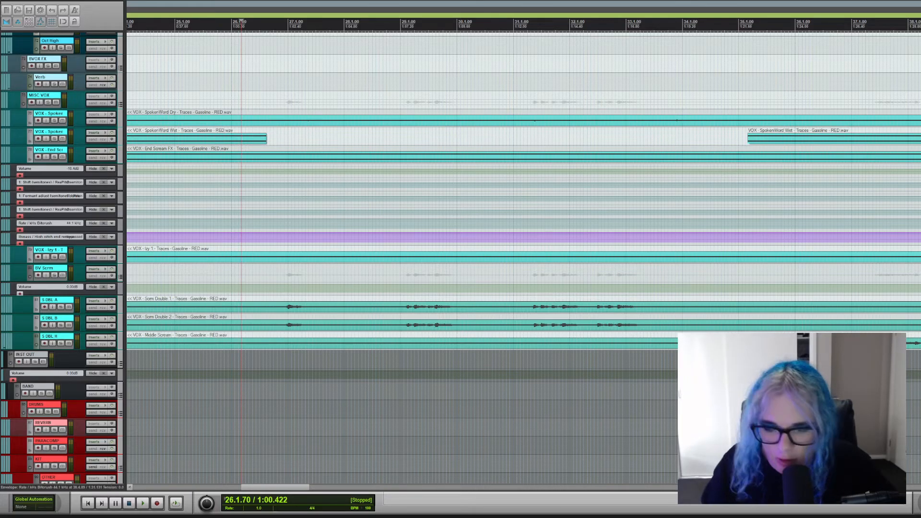
Solo the Scream Dist track, audition it from about bar 26, and clear the solo.
scroll(460, 223, "up", 20)
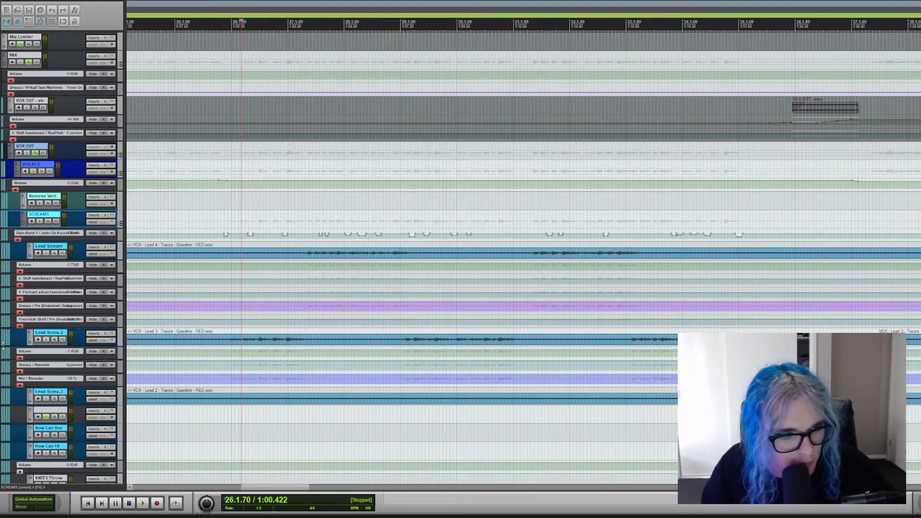
scroll(3, 346, "down", 5)
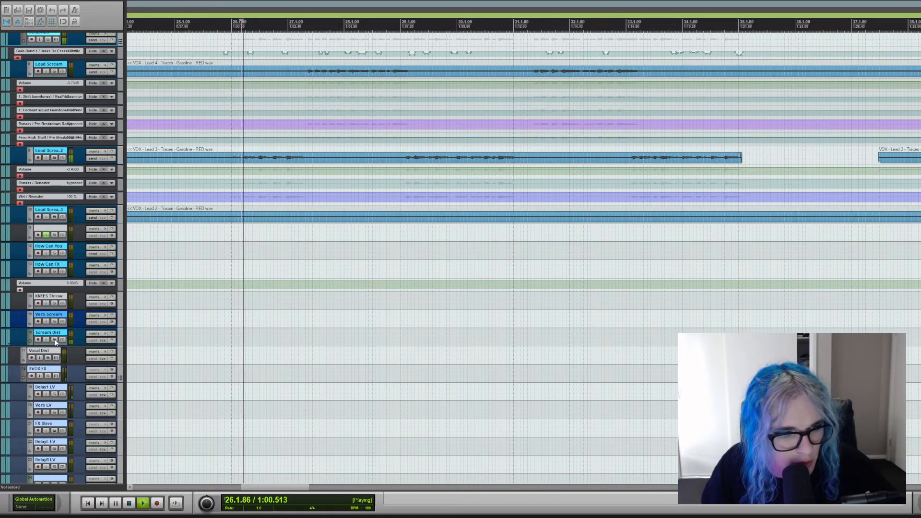
left_click(54, 339)
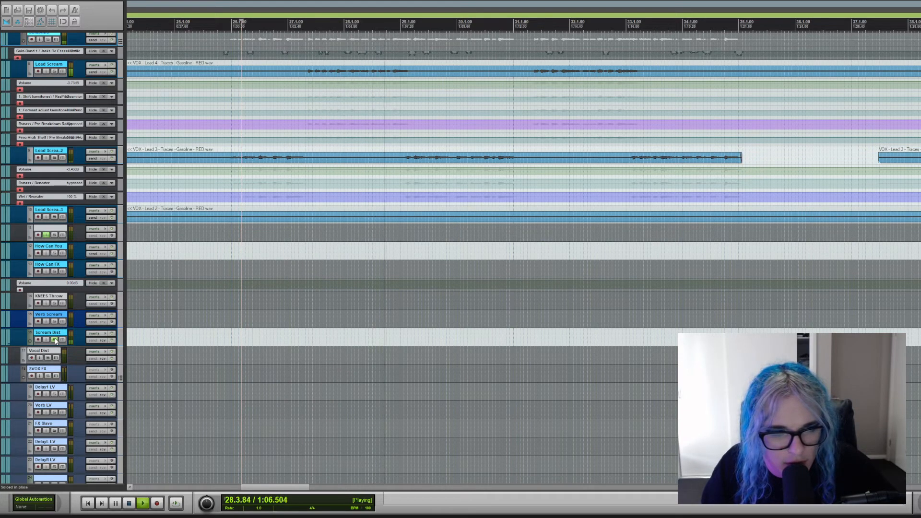
key("space")
left_click(54, 340)
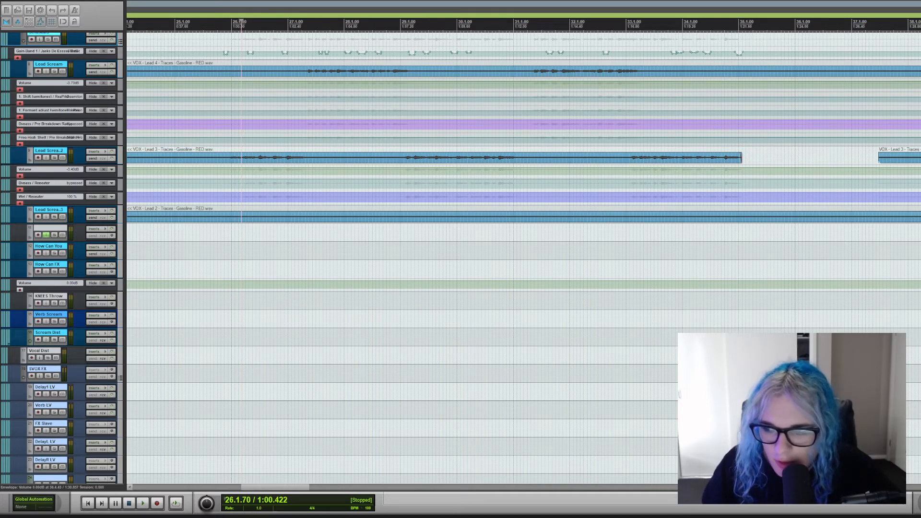
Examine the scream tracks and their automation from bar 26 onward, and place the playback position near bar 34.
scroll(522, 258, "up", 3)
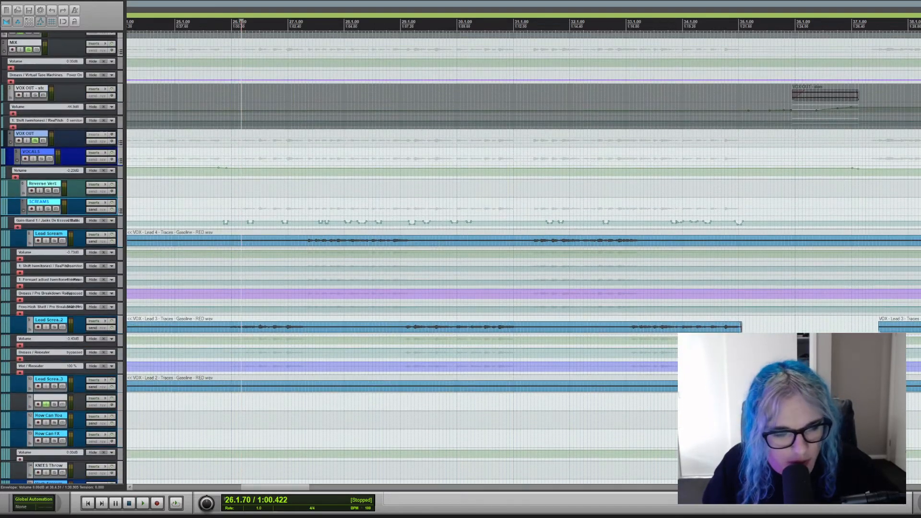
scroll(523, 258, "down", 1)
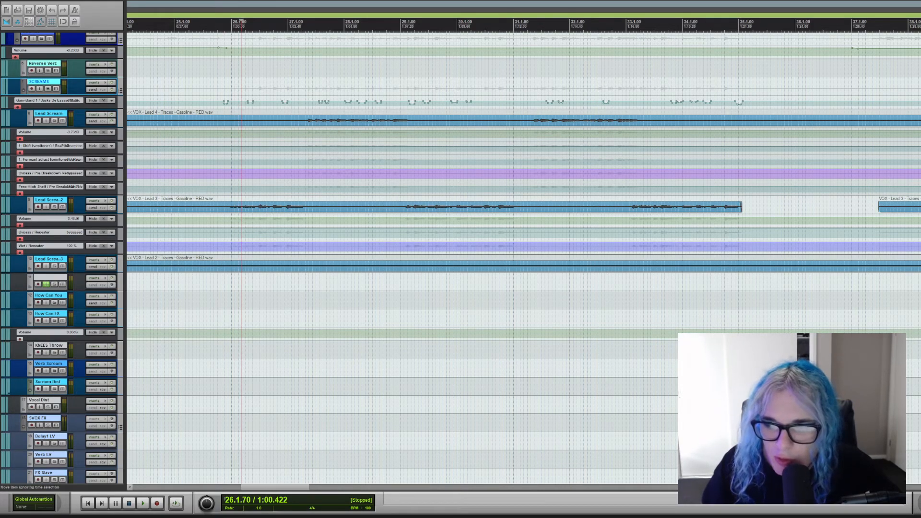
scroll(461, 257, "up", 3)
scroll(778, 193, "up", 2)
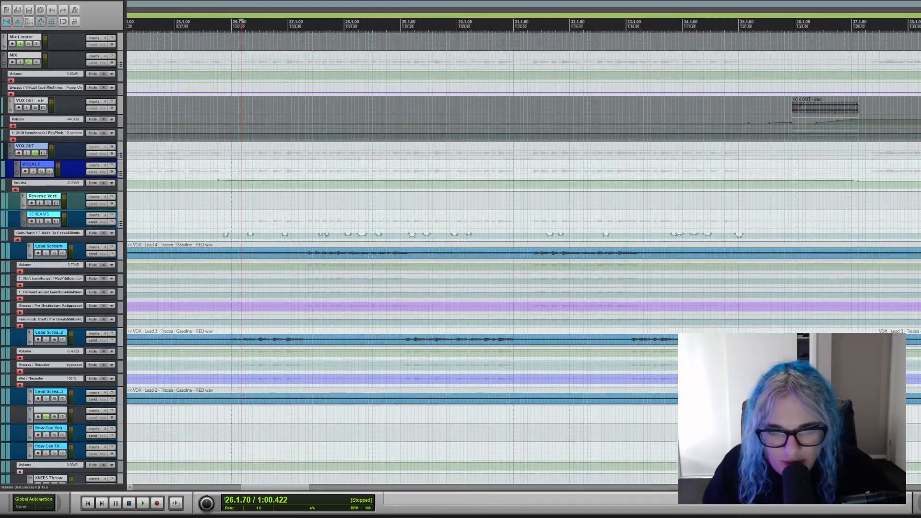
scroll(777, 192, "down", 5)
scroll(777, 192, "up", 3)
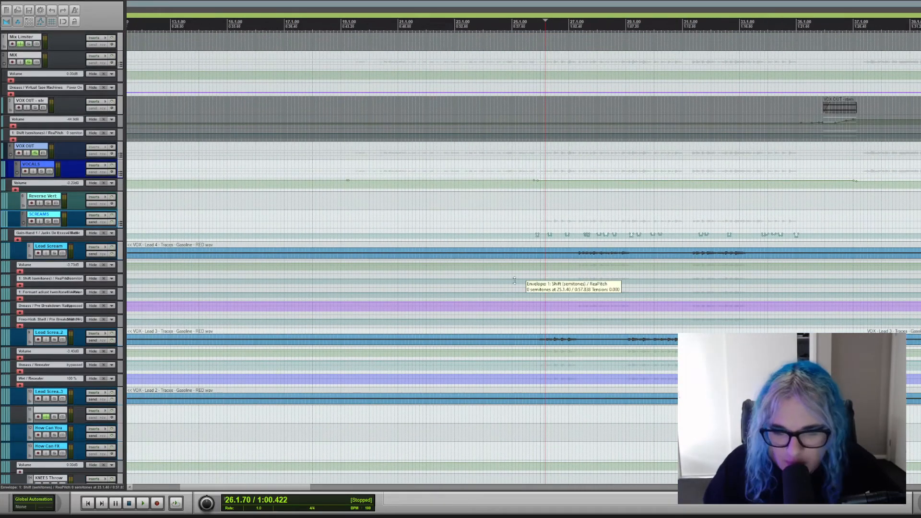
left_click_drag(233, 487, 310, 480)
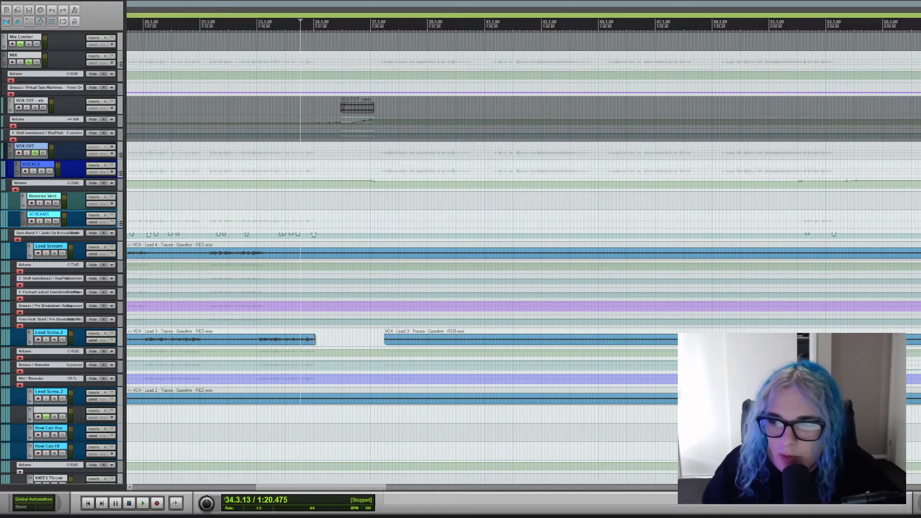
Examine the scream, scream effects, lead vocal and miscellaneous vocal tracks across the whole song.
scroll(523, 257, "down", 10)
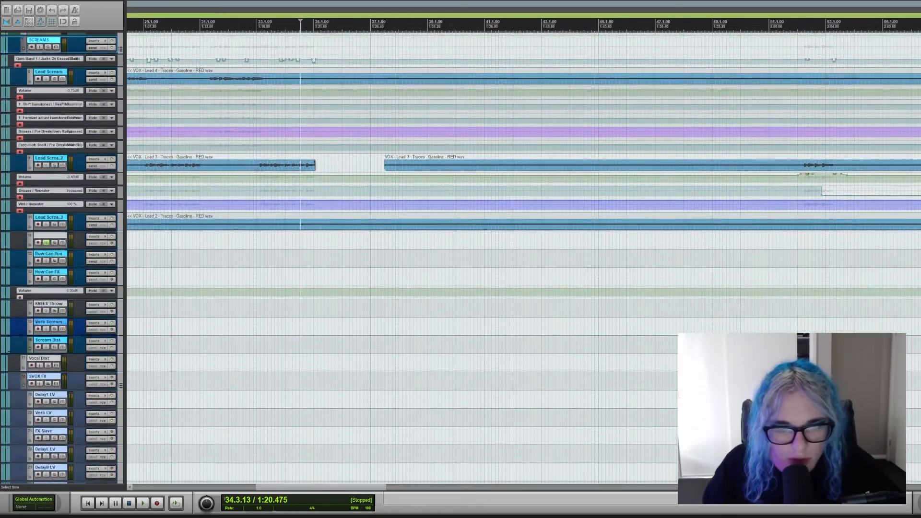
scroll(523, 258, "up", 9)
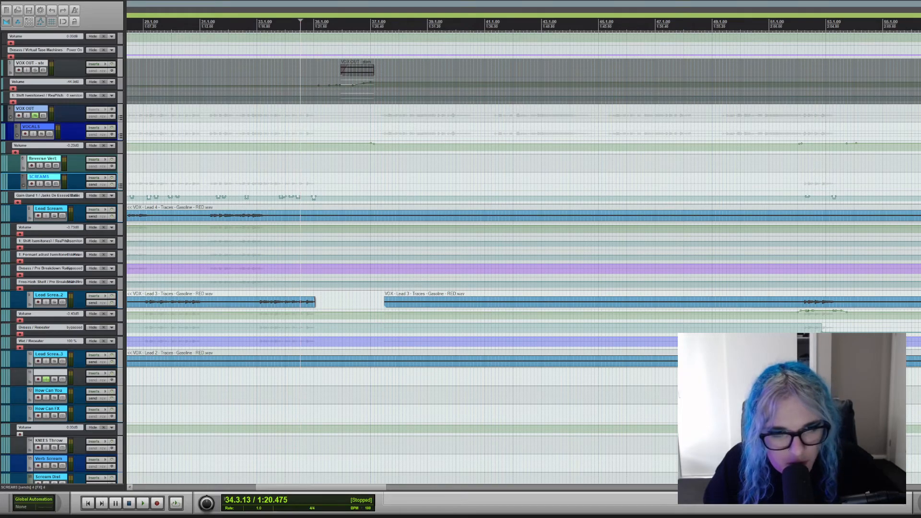
scroll(523, 258, "down", 3)
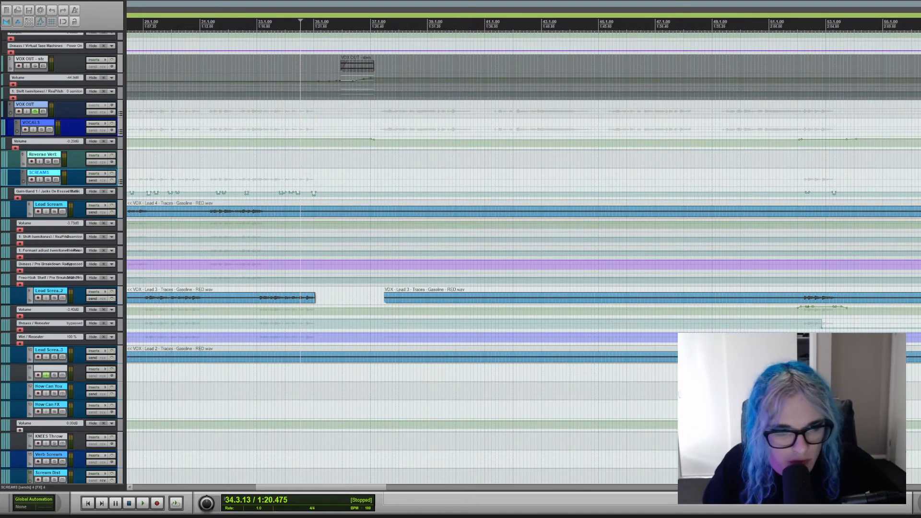
scroll(523, 258, "down", 4)
scroll(523, 258, "down", 12)
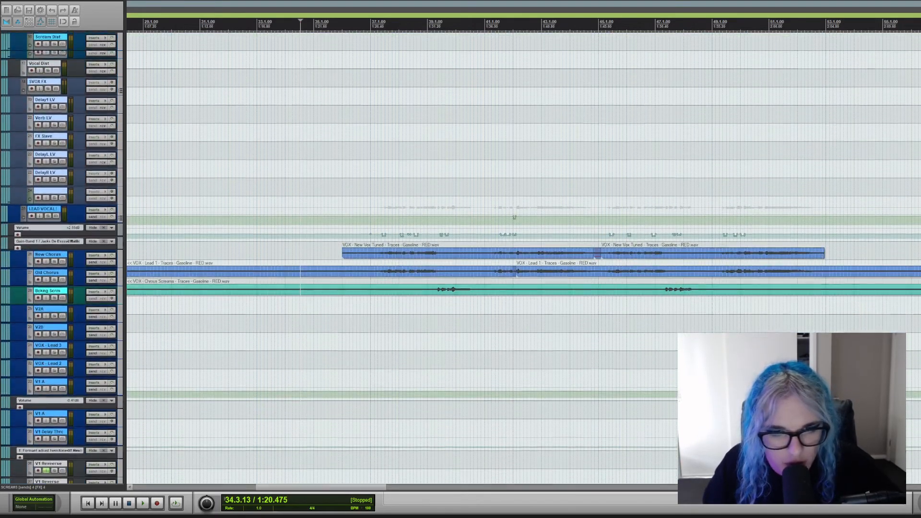
scroll(523, 258, "up", 20)
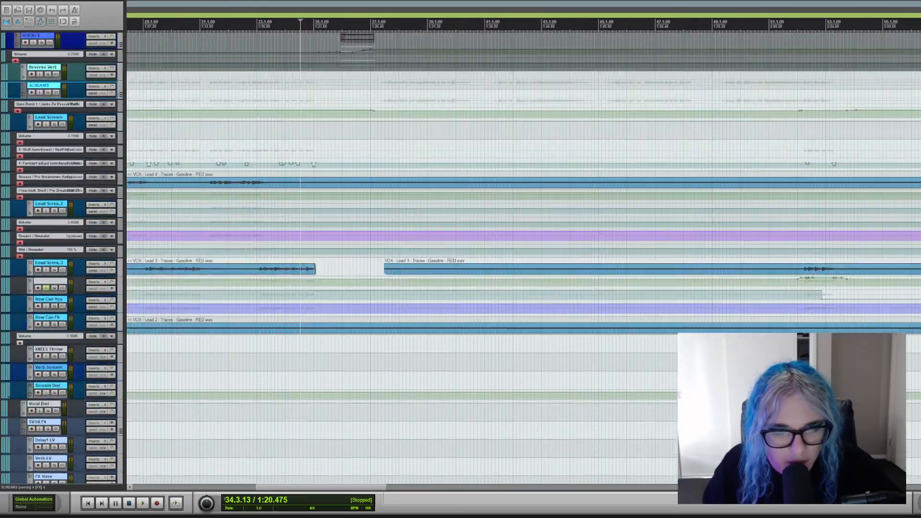
scroll(523, 258, "down", 15)
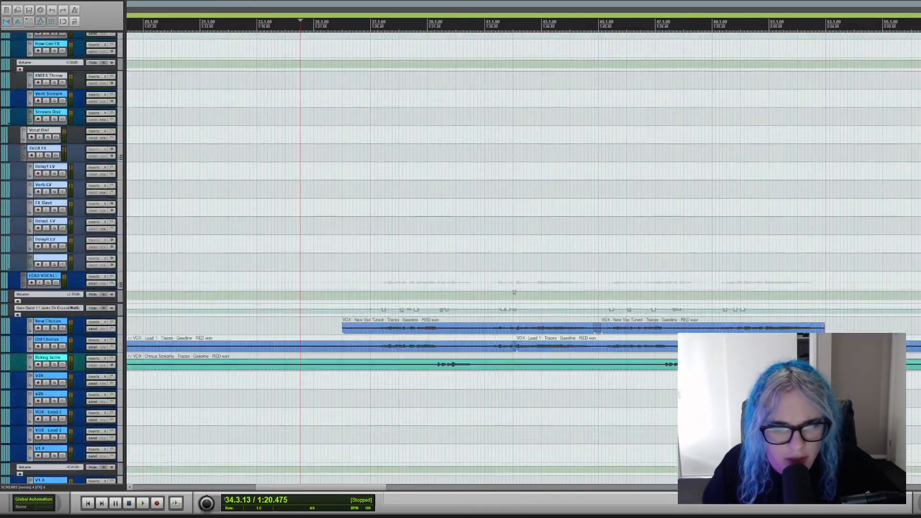
scroll(569, 146, "up", 5)
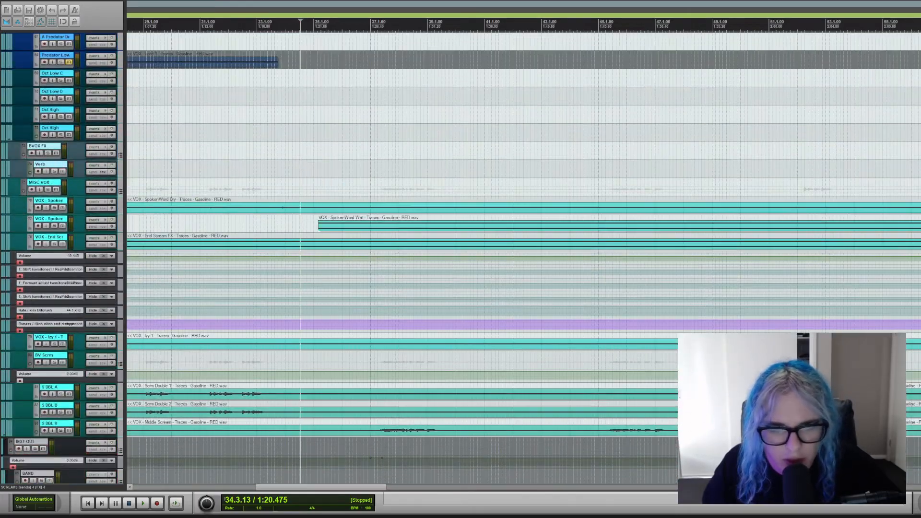
scroll(569, 146, "down", 6)
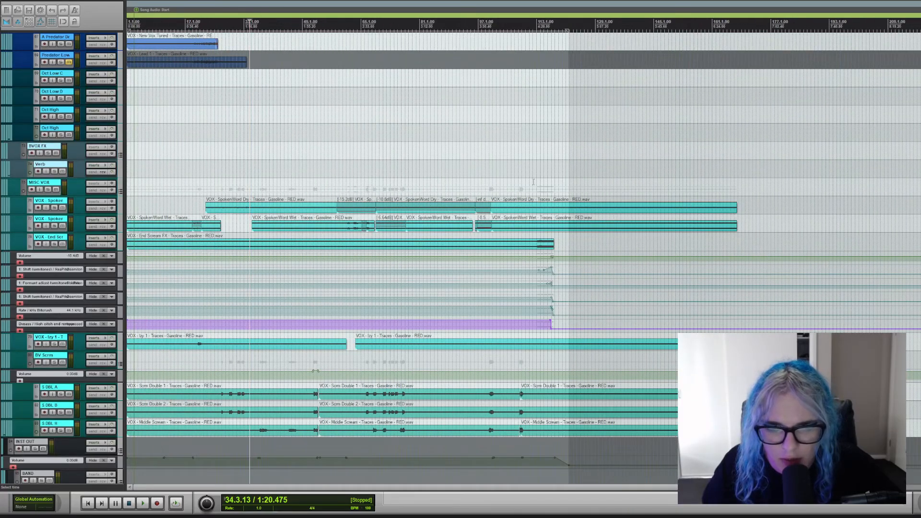
Play the scream doubles in the miscellaneous vocals from about bar 108 and stop.
left_click(534, 187)
scroll(553, 184, "up", 3)
scroll(553, 184, "up", 3)
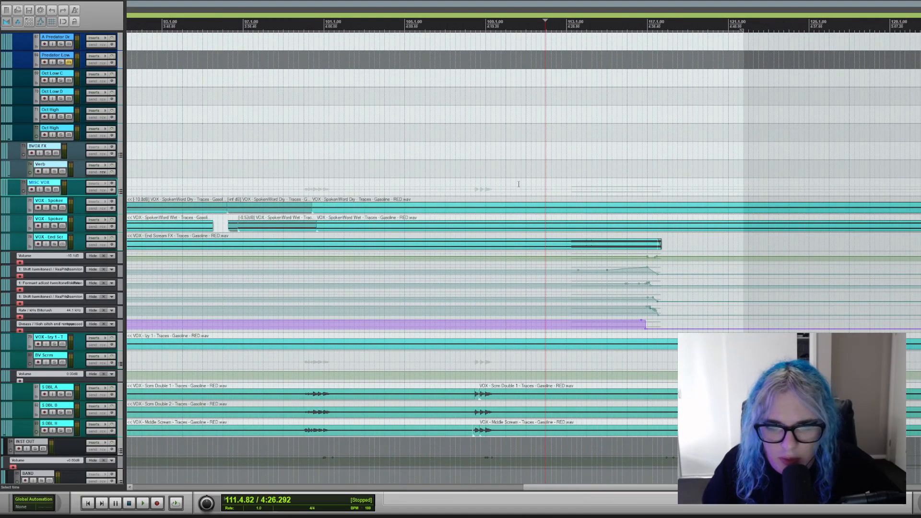
left_click(518, 185)
left_click(478, 184)
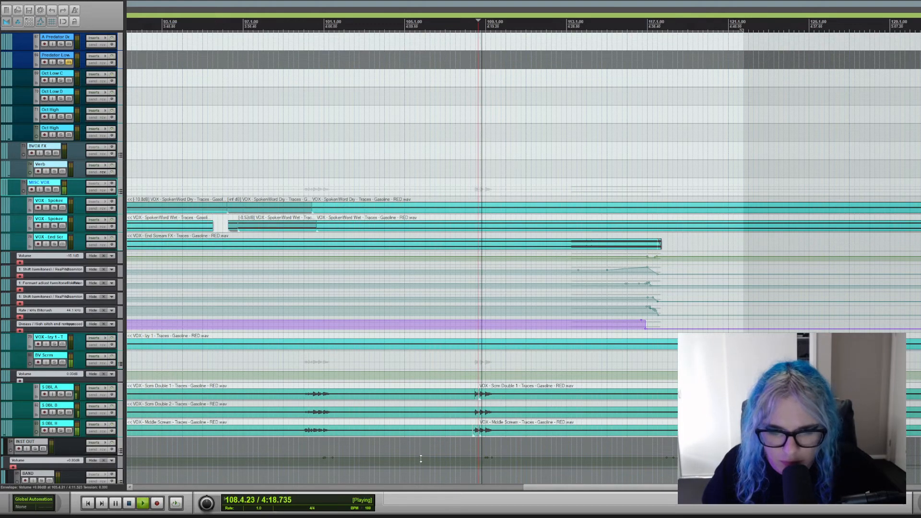
key("space")
Play the ending from about bar 112, solo the End Scream FX vocal through its end, stop, and clear the solo.
left_click(566, 184)
key("space")
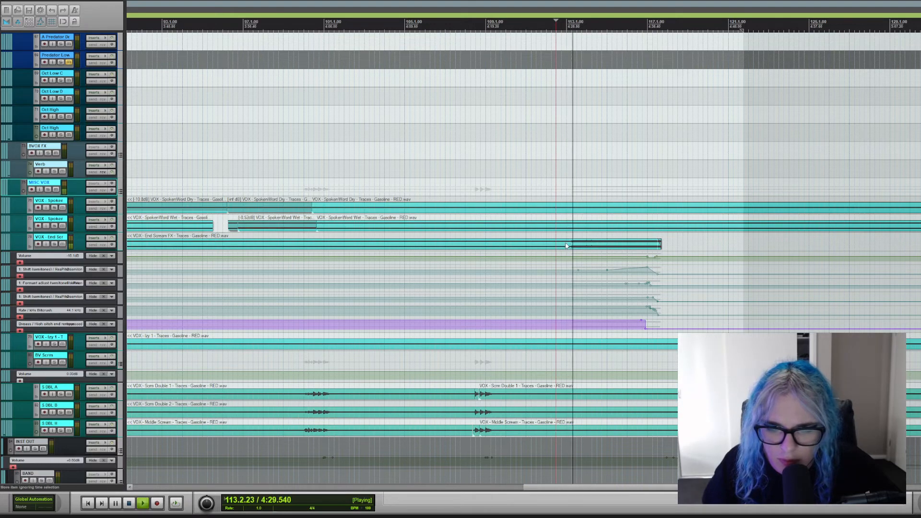
left_click(55, 244)
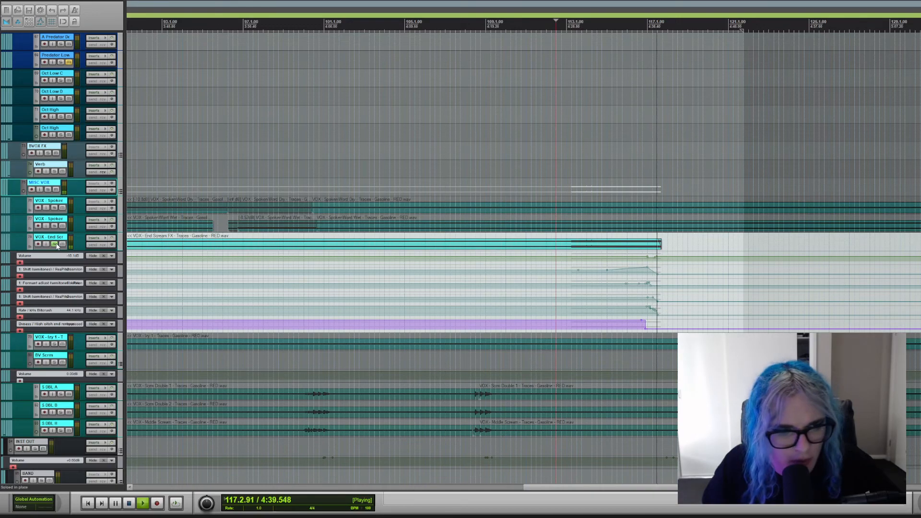
key("space")
left_click(55, 243)
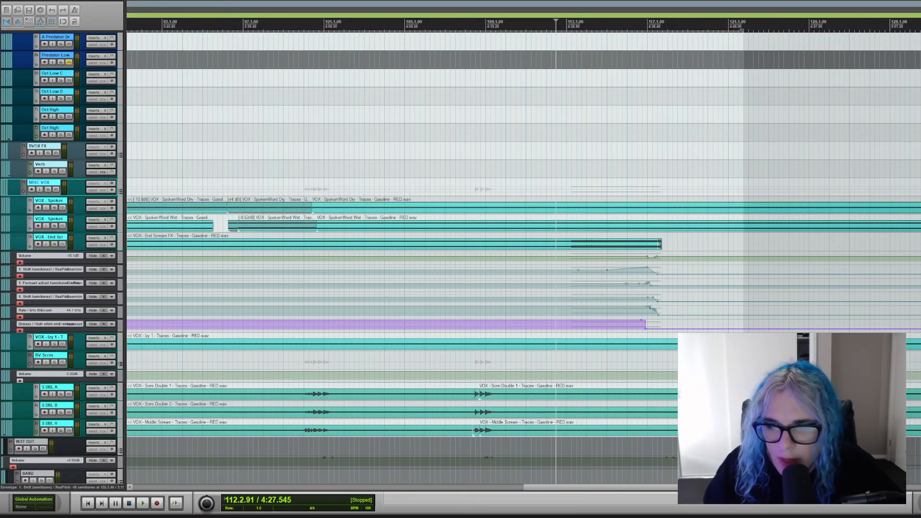
Examine the drum, bass, synth, intro and percussion tracks around bar 112, and return to the vocal buses.
scroll(523, 259, "up", 10)
scroll(523, 260, "down", 18)
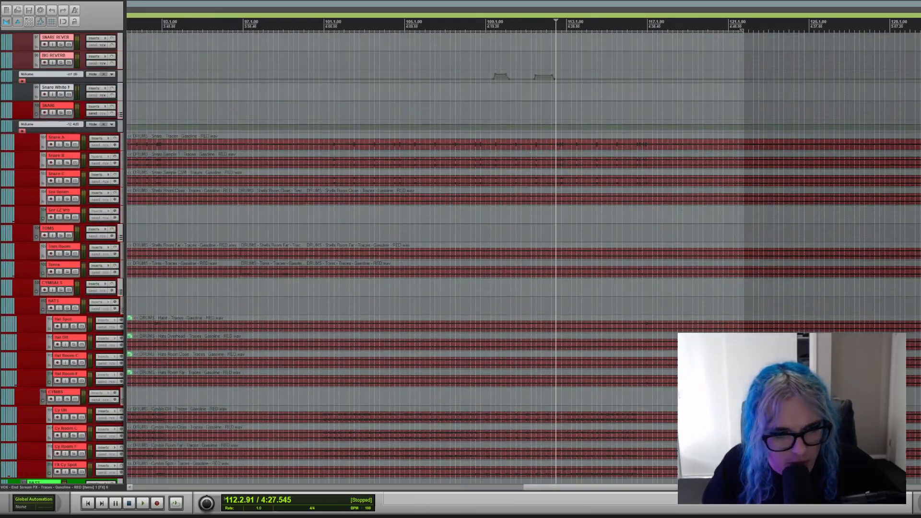
scroll(523, 259, "down", 8)
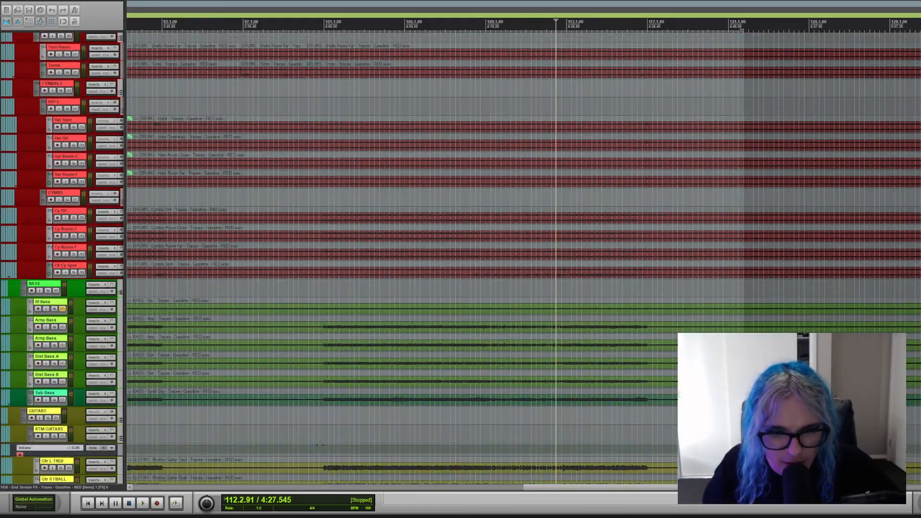
scroll(523, 259, "down", 20)
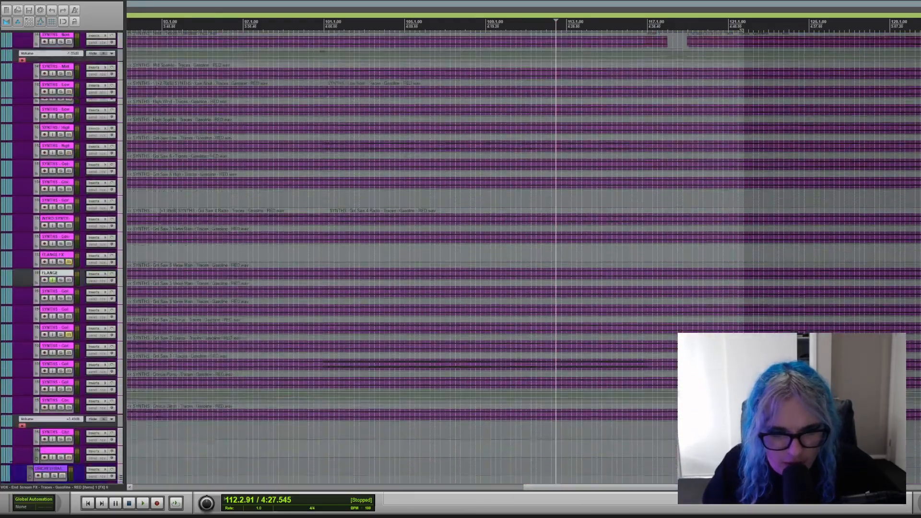
scroll(523, 259, "down", 20)
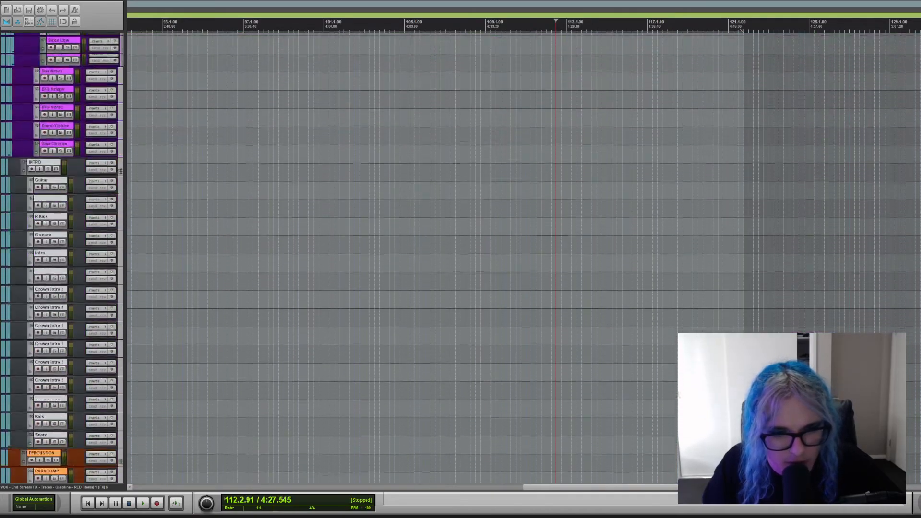
scroll(522, 259, "up", 20)
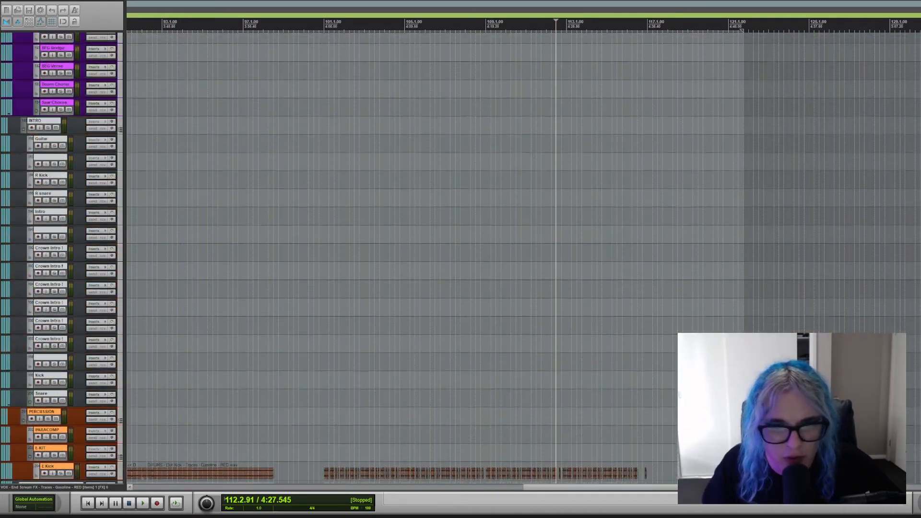
scroll(523, 259, "up", 20)
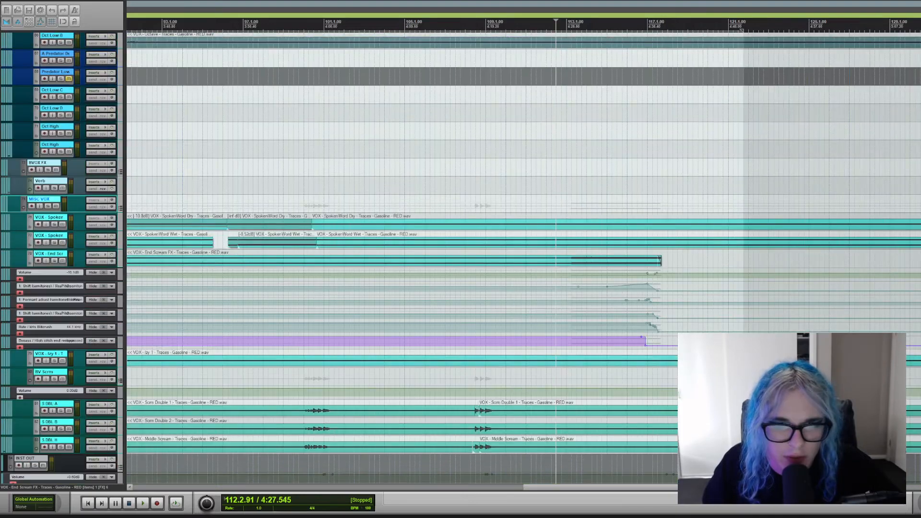
scroll(523, 259, "up", 10)
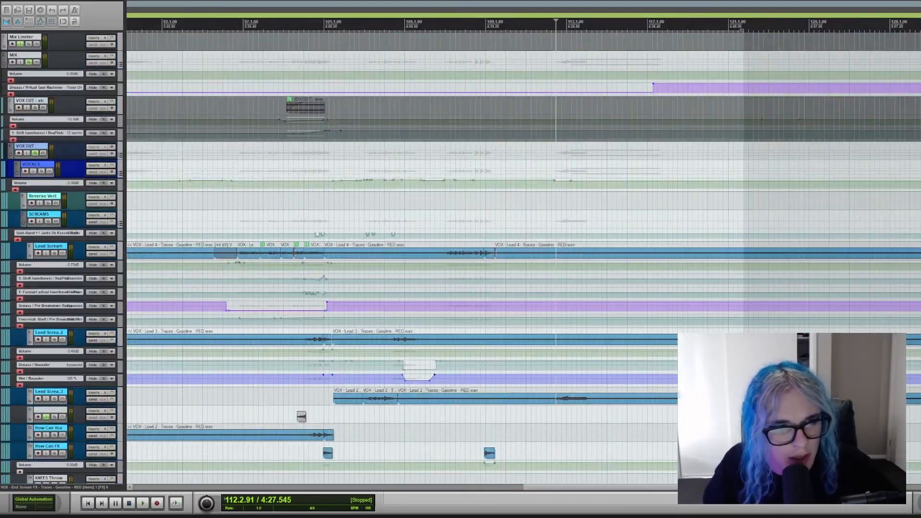
Clear the solo on VOX OUT and place the playback position near bar 19.
left_click(39, 154)
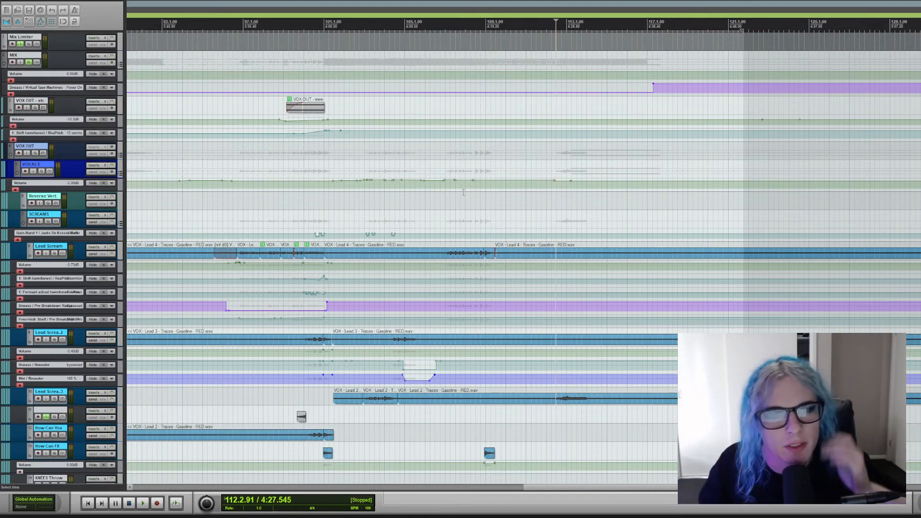
scroll(477, 197, "down", 4)
scroll(478, 198, "down", 2)
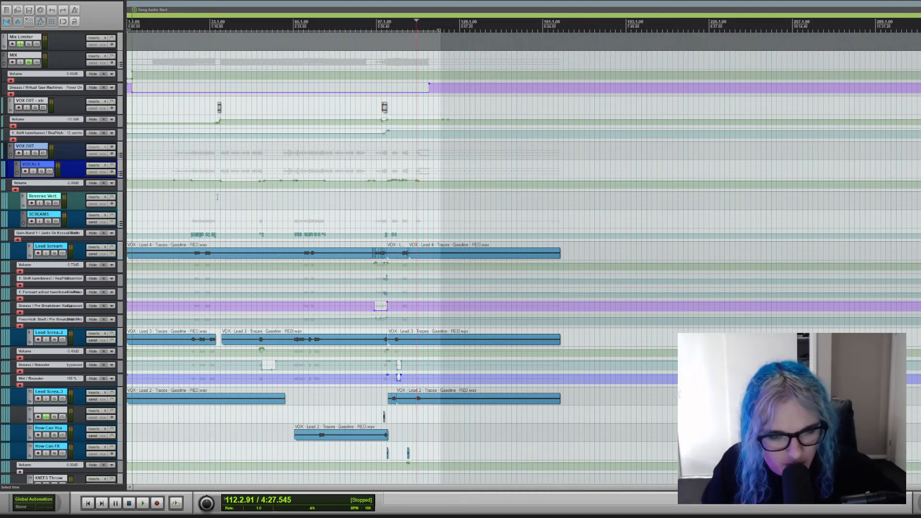
scroll(180, 201, "up", 2)
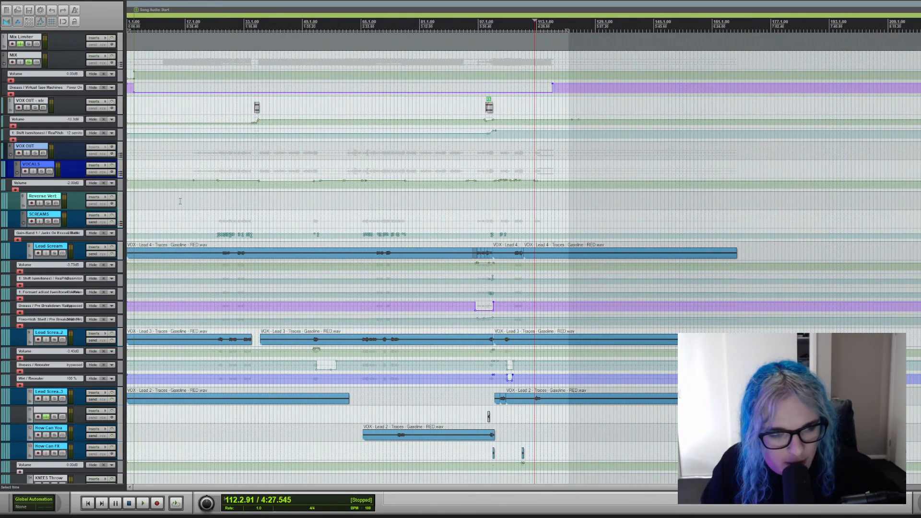
left_click(196, 203)
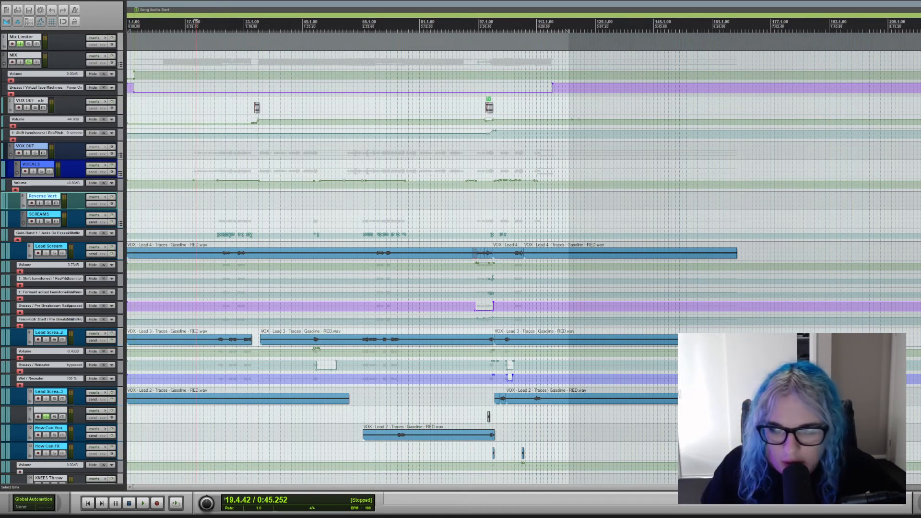
Examine the vocal tracks across the full song, from the screams through lead and backing vocals to the miscellaneous vocals.
scroll(311, 187, "down", 2)
scroll(311, 187, "down", 15)
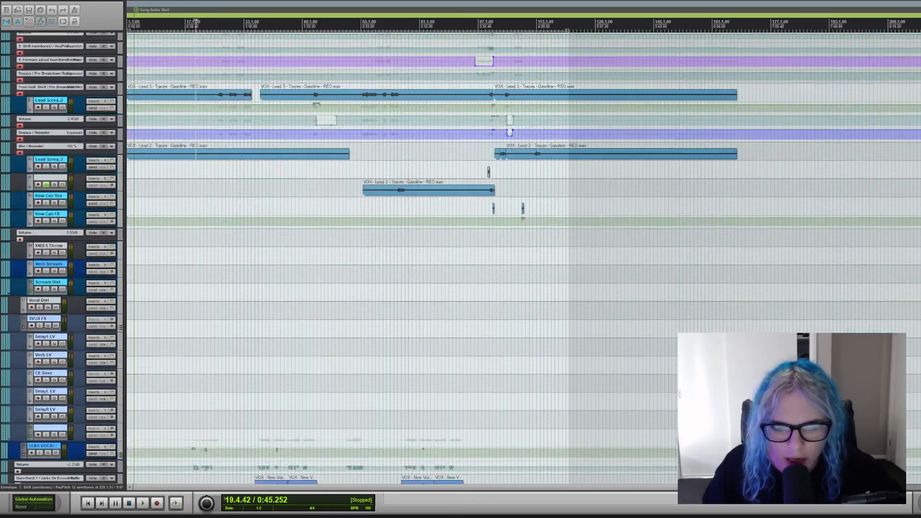
scroll(310, 187, "down", 2)
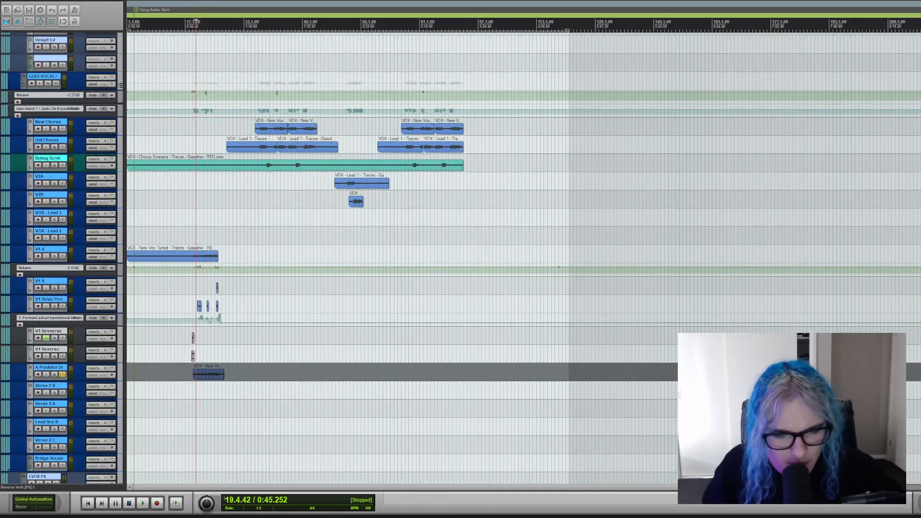
scroll(310, 187, "up", 4)
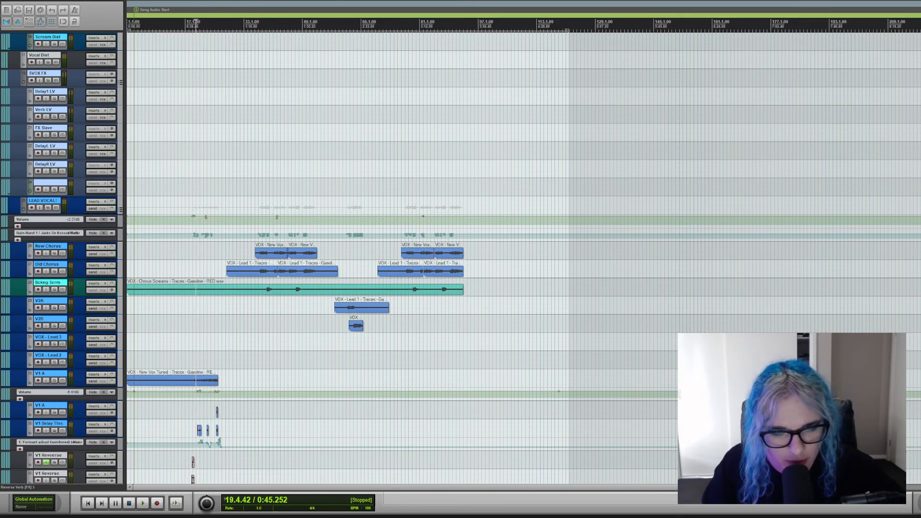
scroll(310, 187, "down", 6)
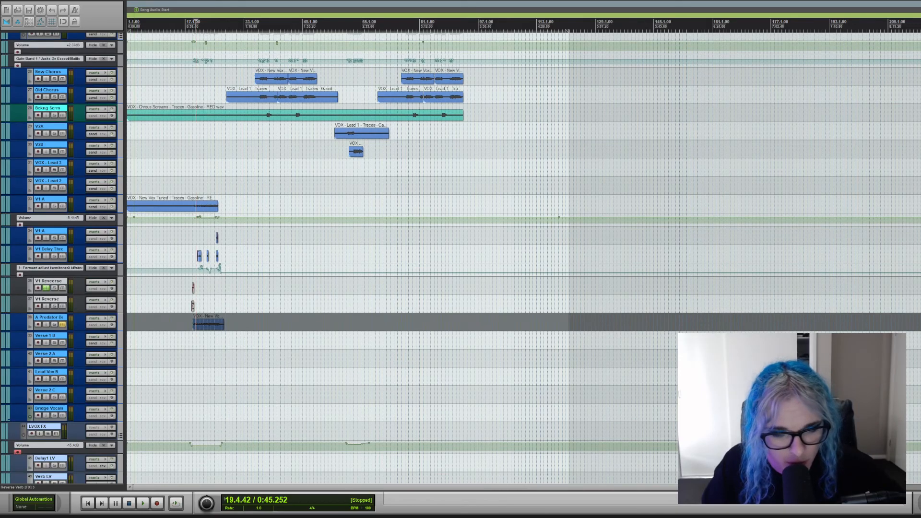
scroll(461, 257, "down", 20)
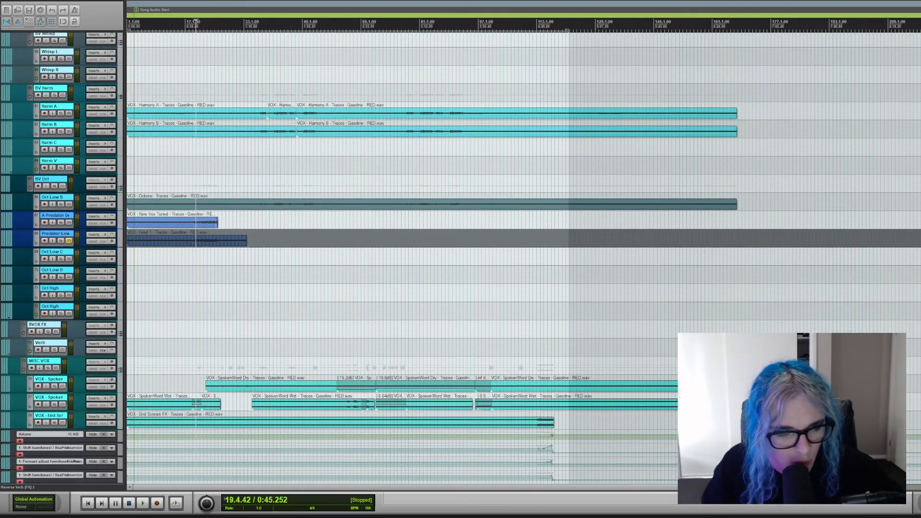
scroll(461, 258, "down", 2)
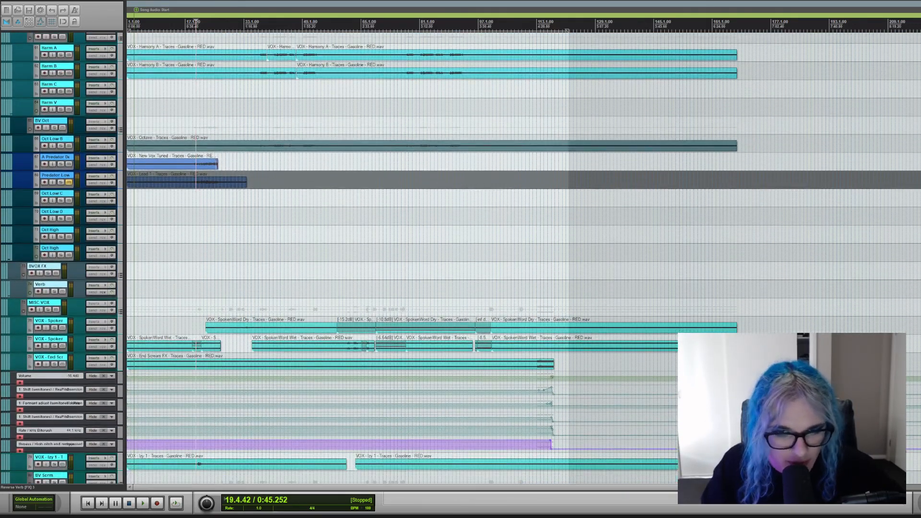
scroll(460, 257, "down", 9)
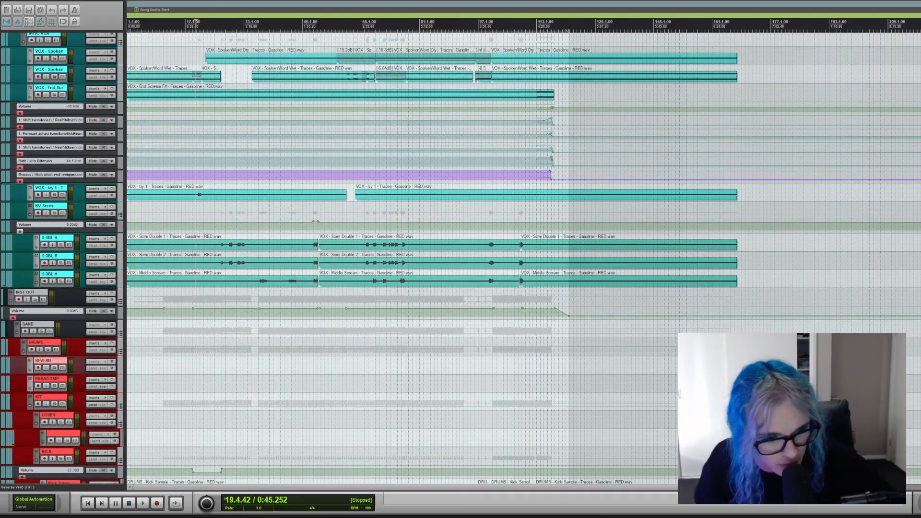
Examine the drum, bass, guitar and synth tracks across the full song, and return to the backing vocals.
scroll(461, 258, "down", 10)
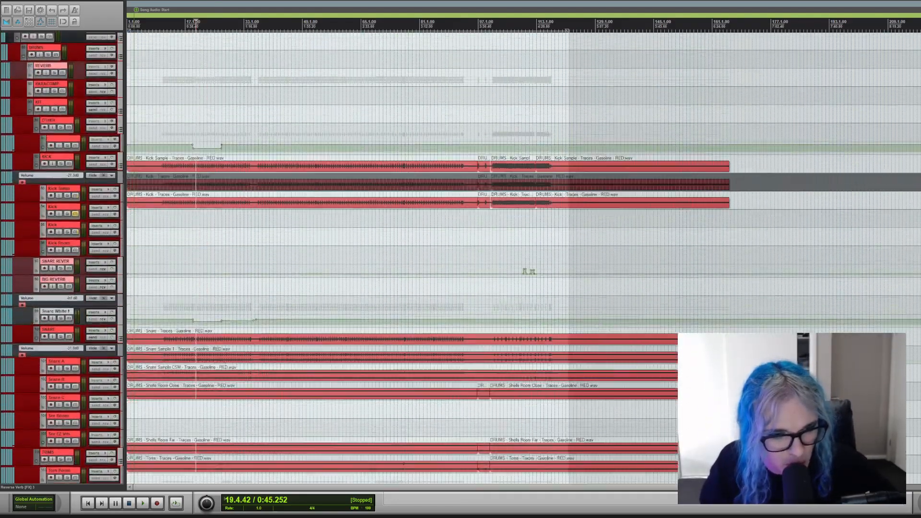
scroll(461, 258, "down", 16)
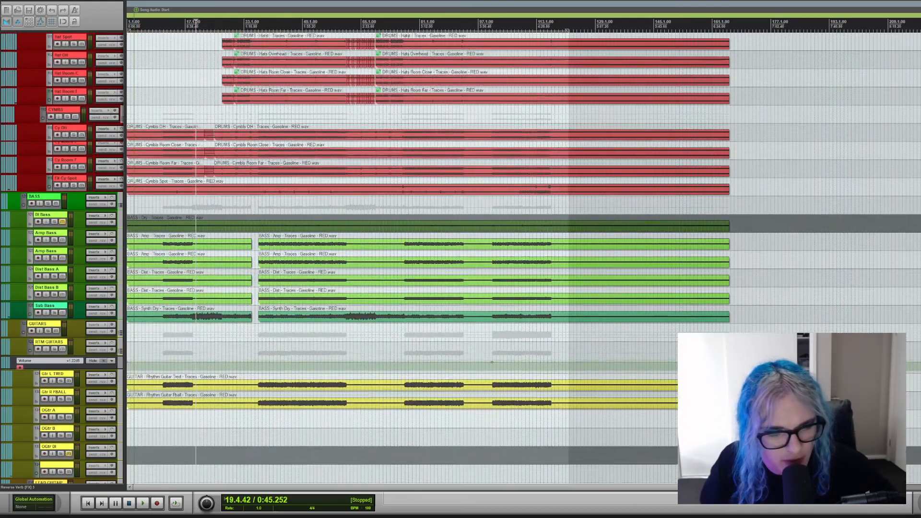
scroll(461, 257, "up", 1)
scroll(460, 257, "down", 7)
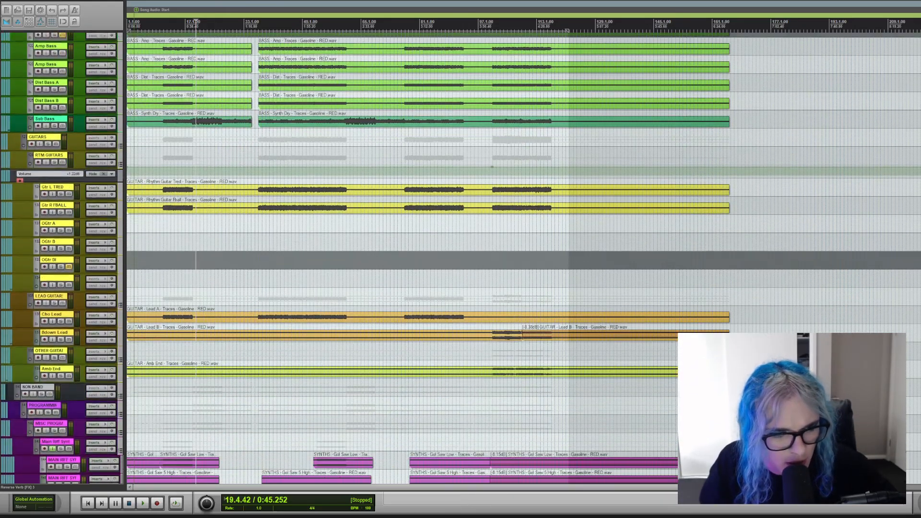
scroll(460, 257, "down", 12)
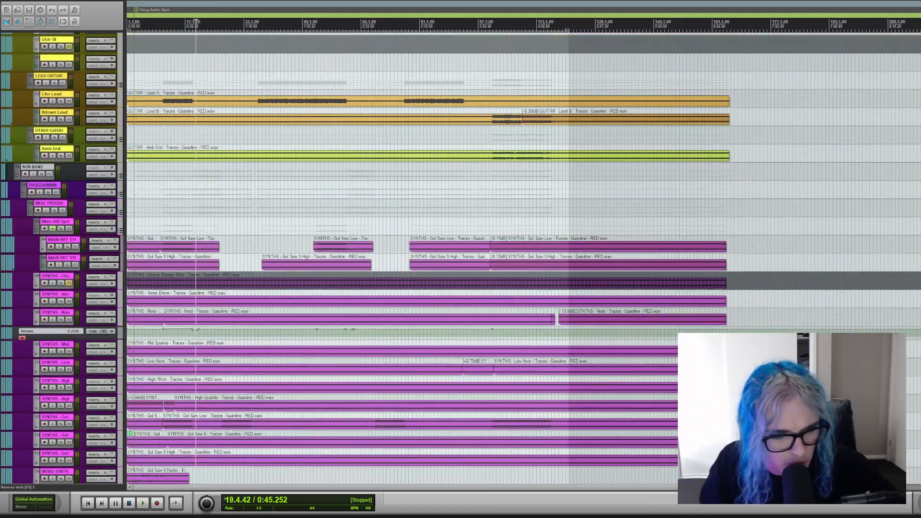
scroll(461, 258, "down", 4)
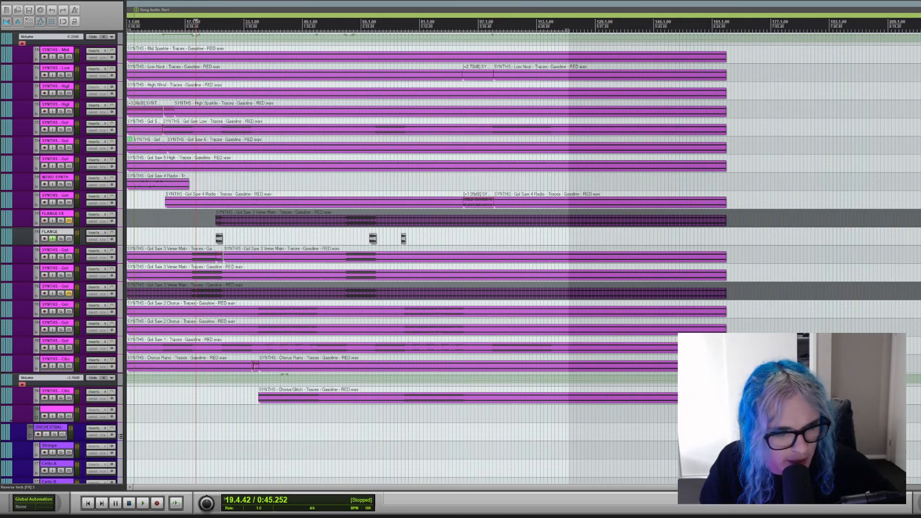
scroll(460, 257, "up", 4)
scroll(461, 258, "up", 20)
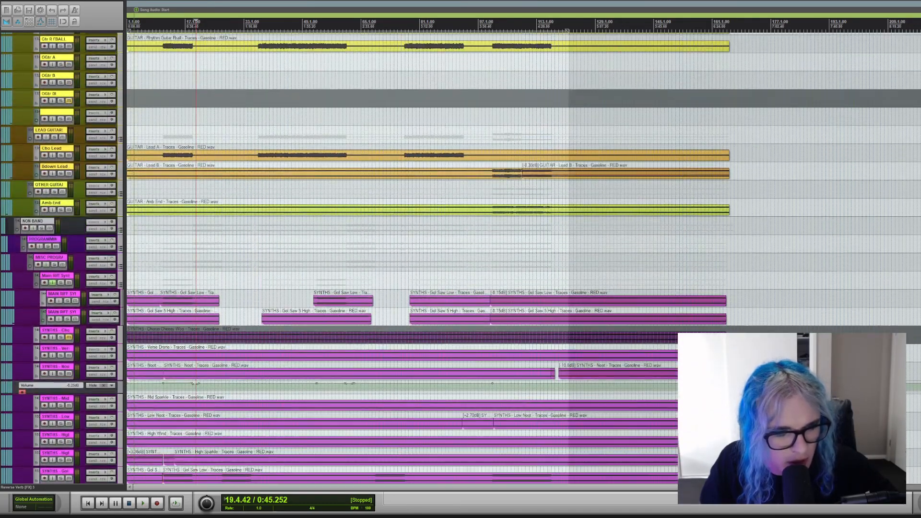
scroll(460, 257, "up", 20)
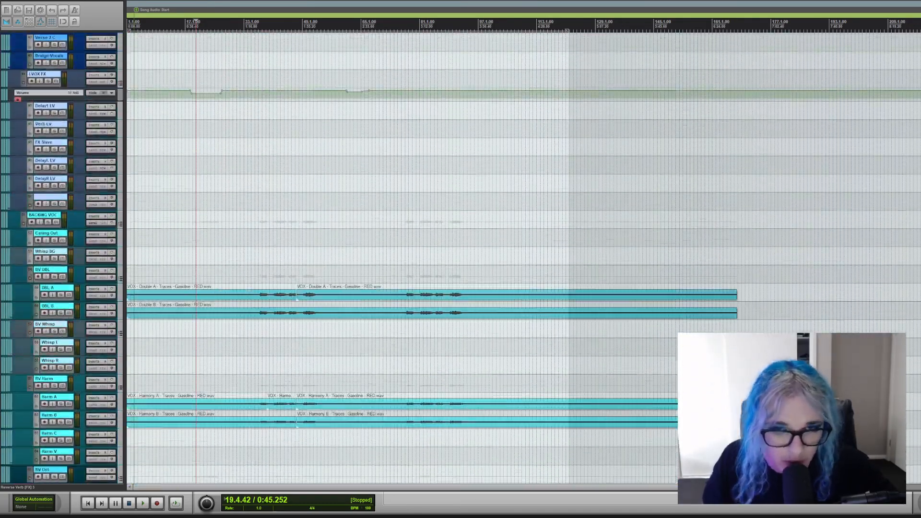